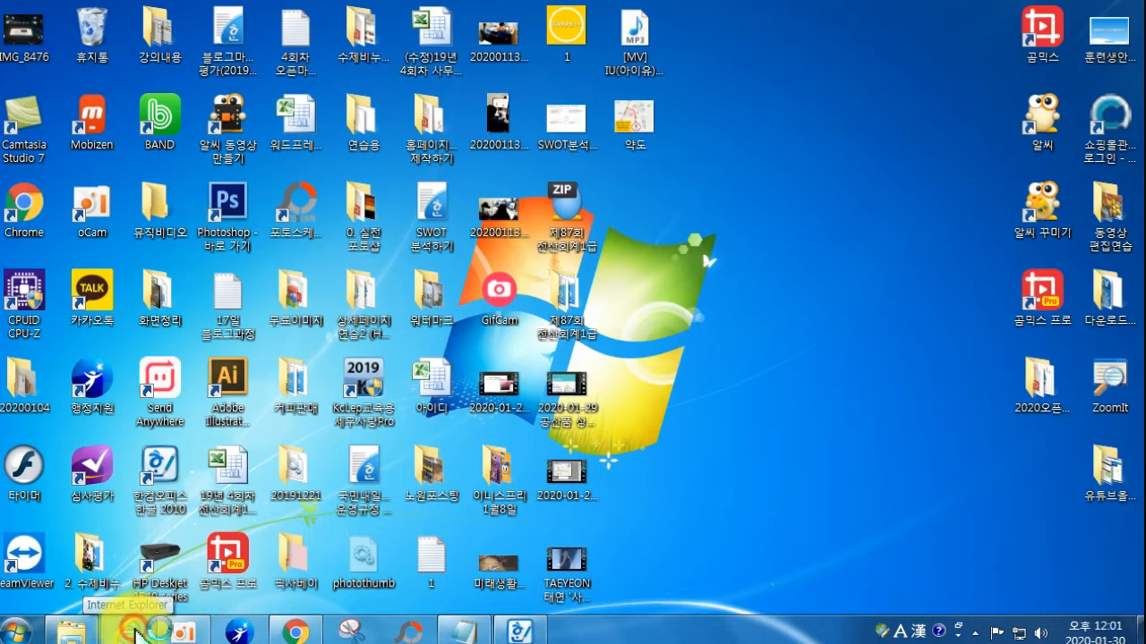
Step: Open Naver in Internet Explorer and enter '4k' in its search box to list suggestions
left_click(136, 634)
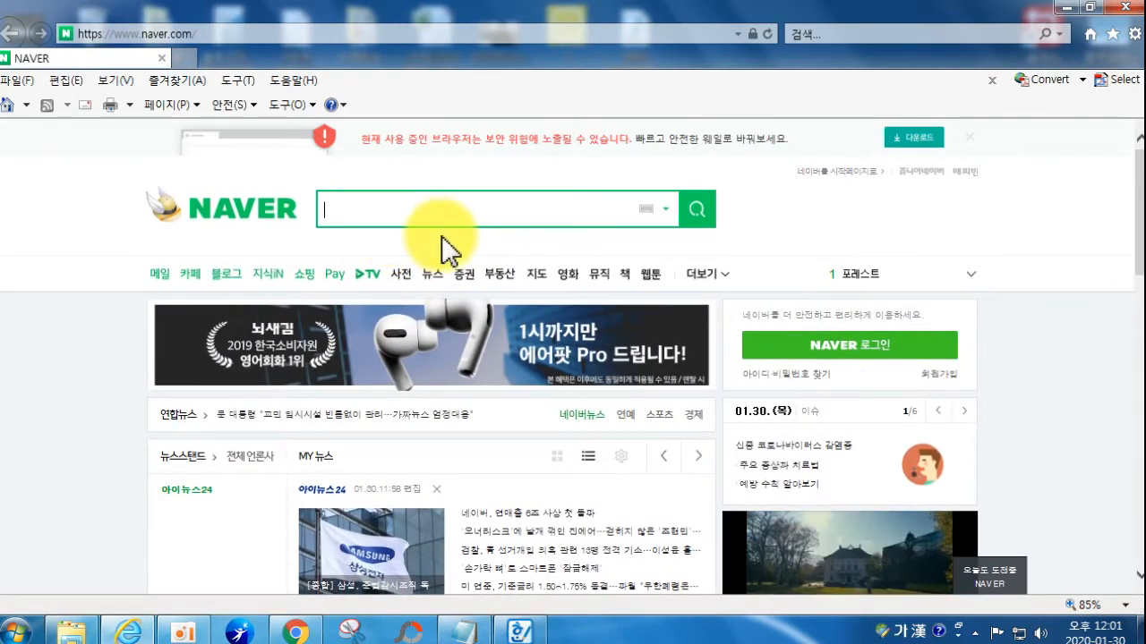
type("4ㅏ")
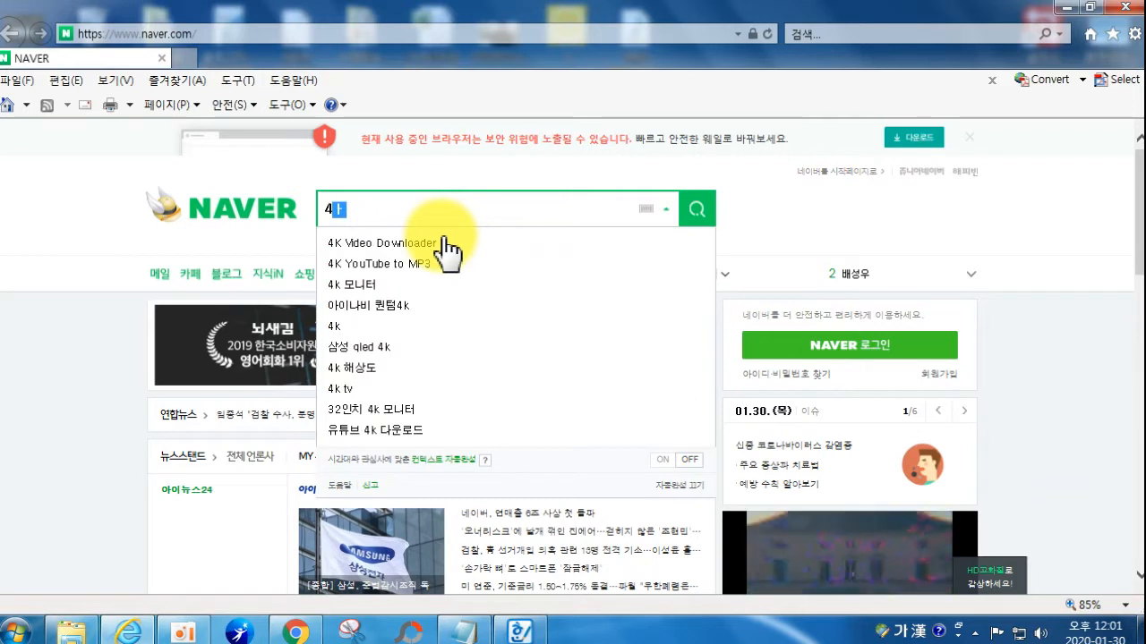
key("BackSpace")
key("Hangul")
type("k")
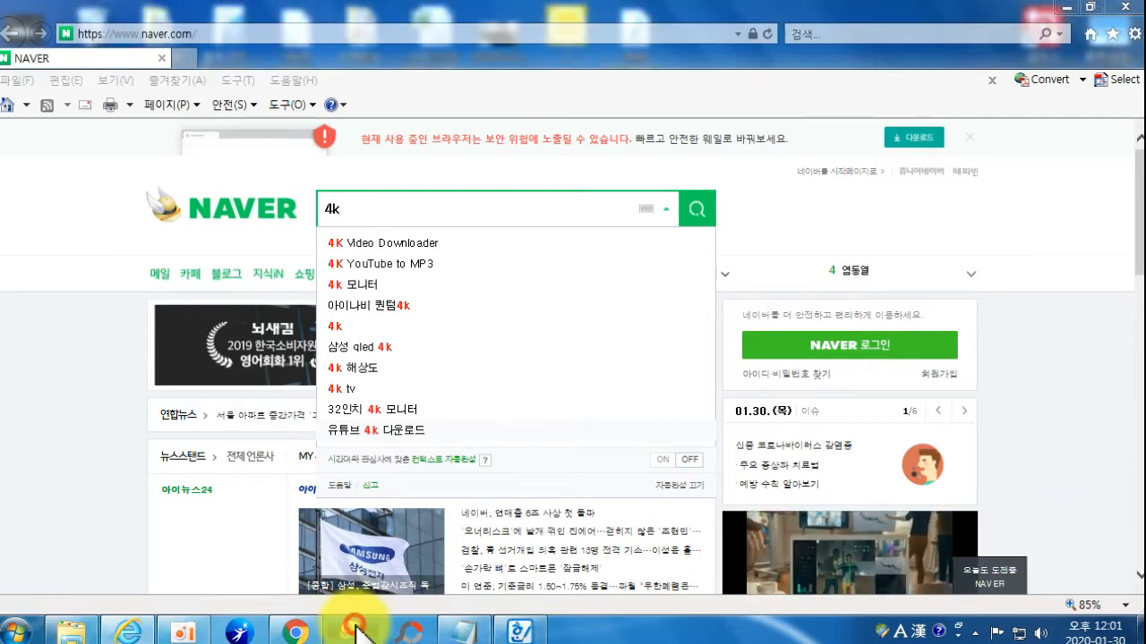
left_click(356, 633)
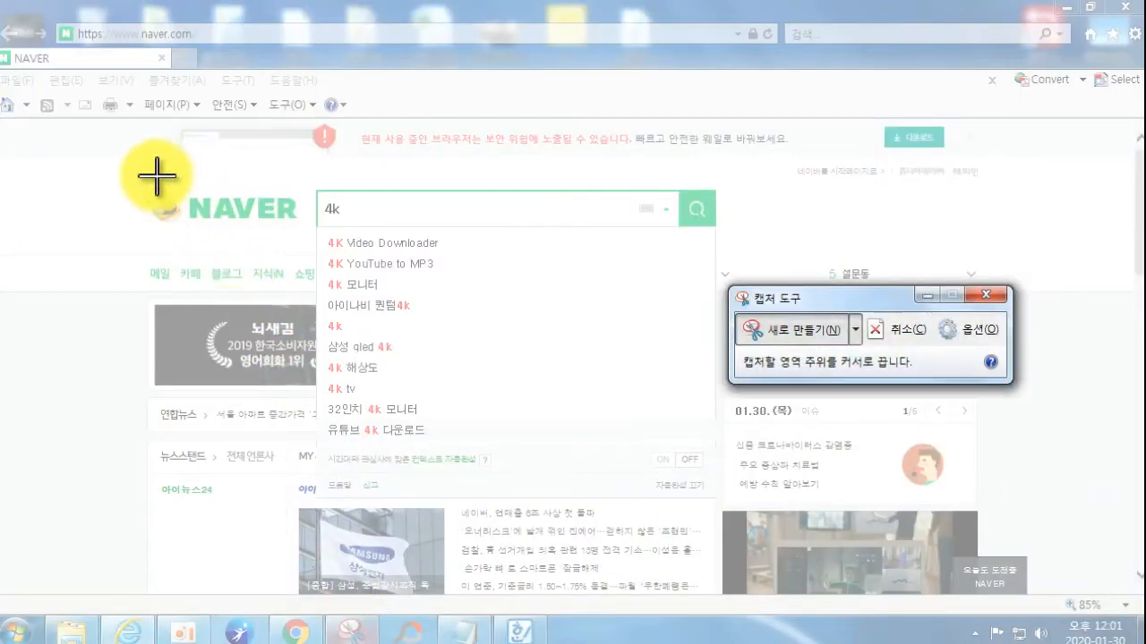
Step: Snip the Naver search area with its 4k suggestions, discard the snip unsaved, and switch to PhotoScape
left_click_drag(138, 155, 980, 513)
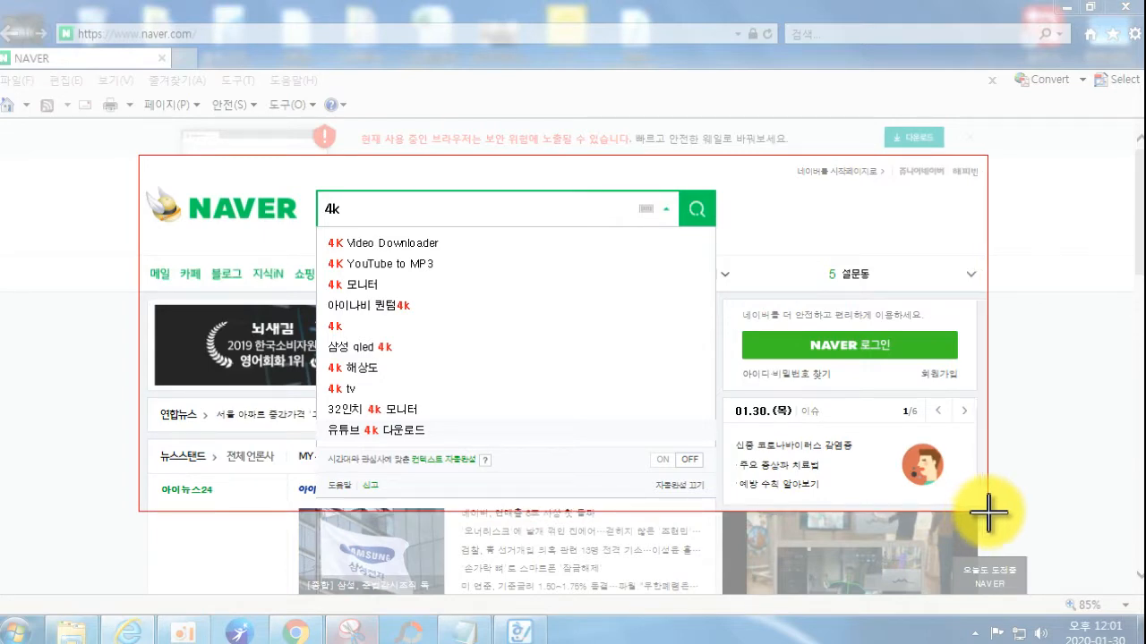
left_click_drag(988, 513, 988, 513)
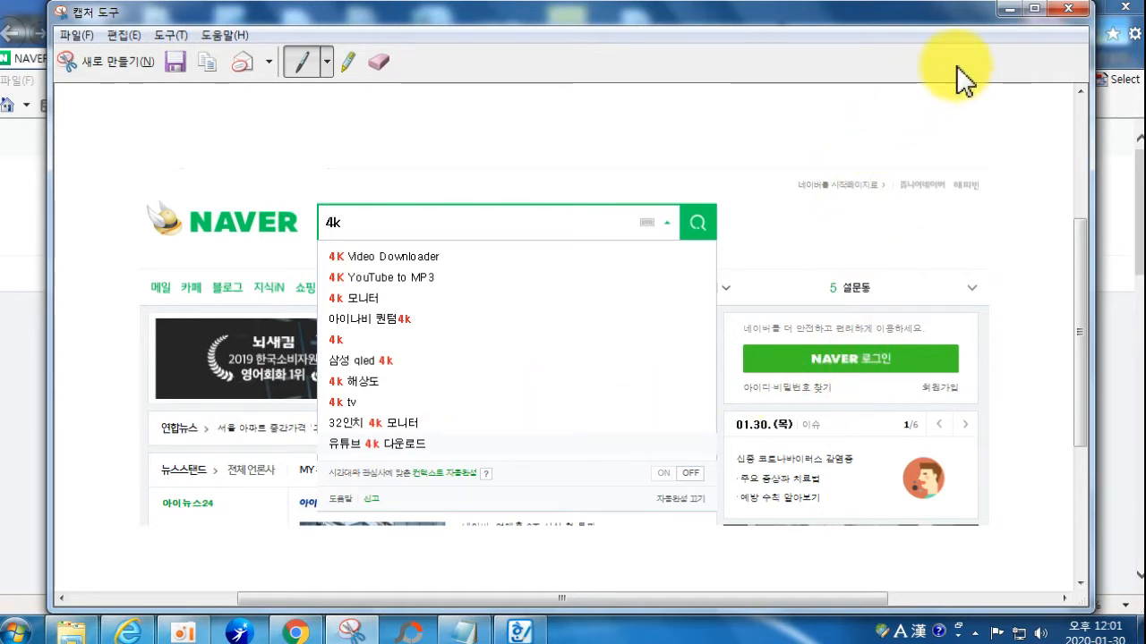
left_click(1068, 8)
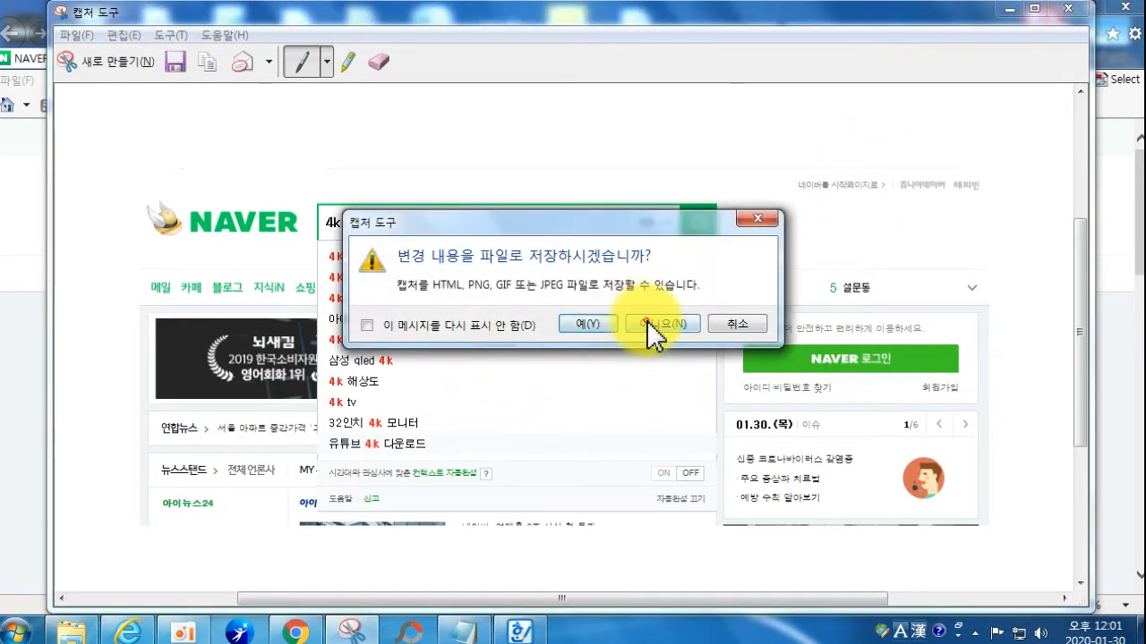
left_click(654, 320)
left_click(403, 630)
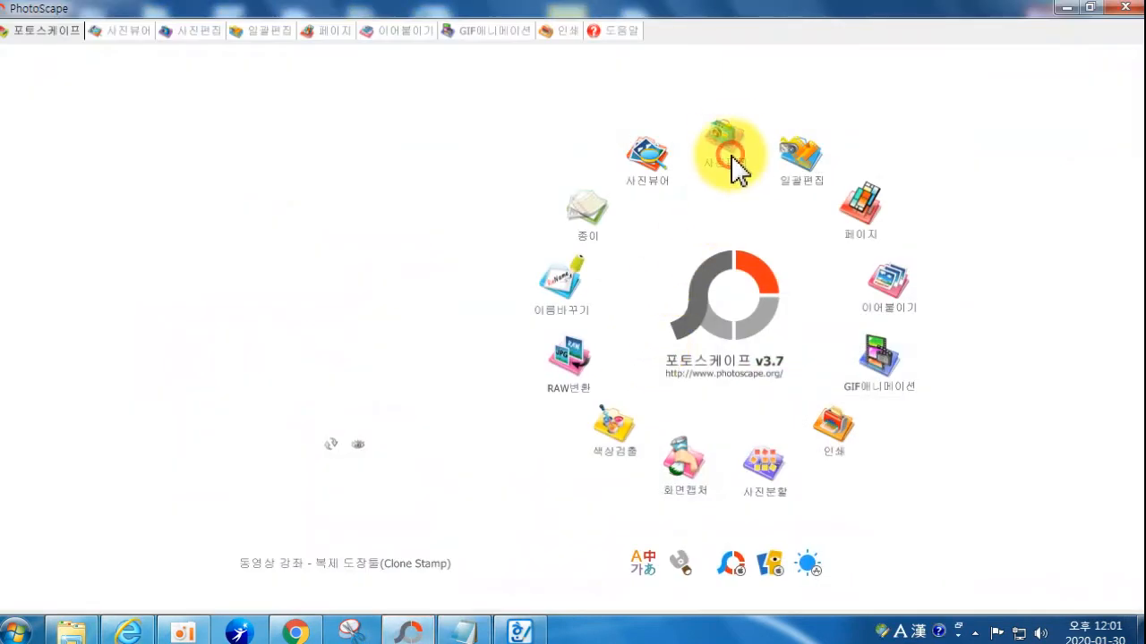
Step: Draw a red rectangle, line width 3, around the 4K Video Downloader suggestion in the capture
left_click(732, 168)
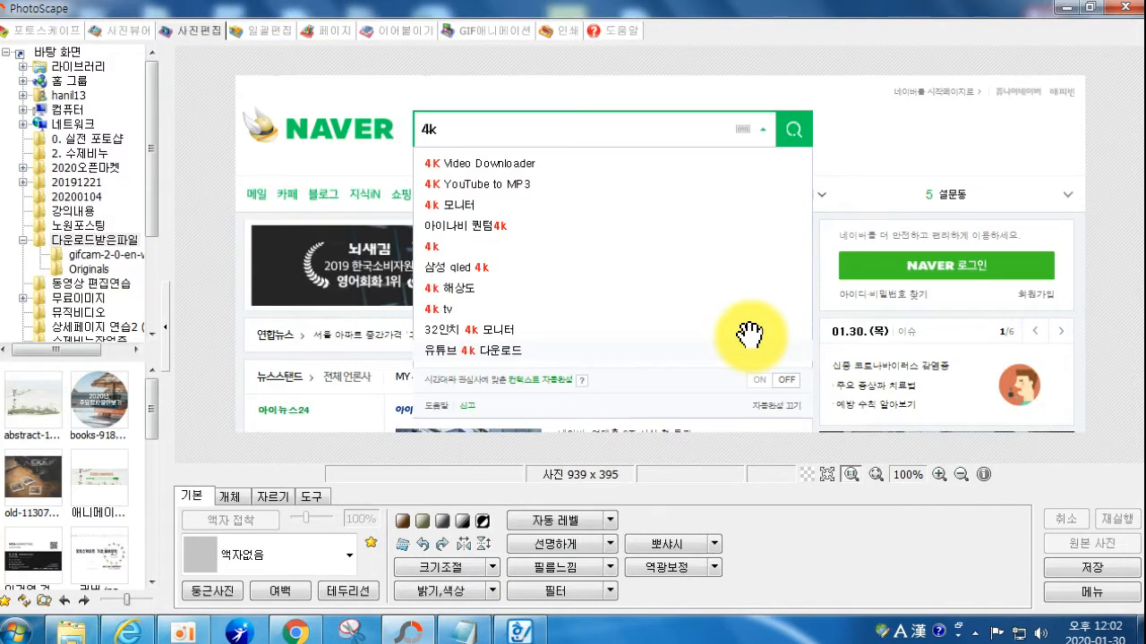
left_click(232, 497)
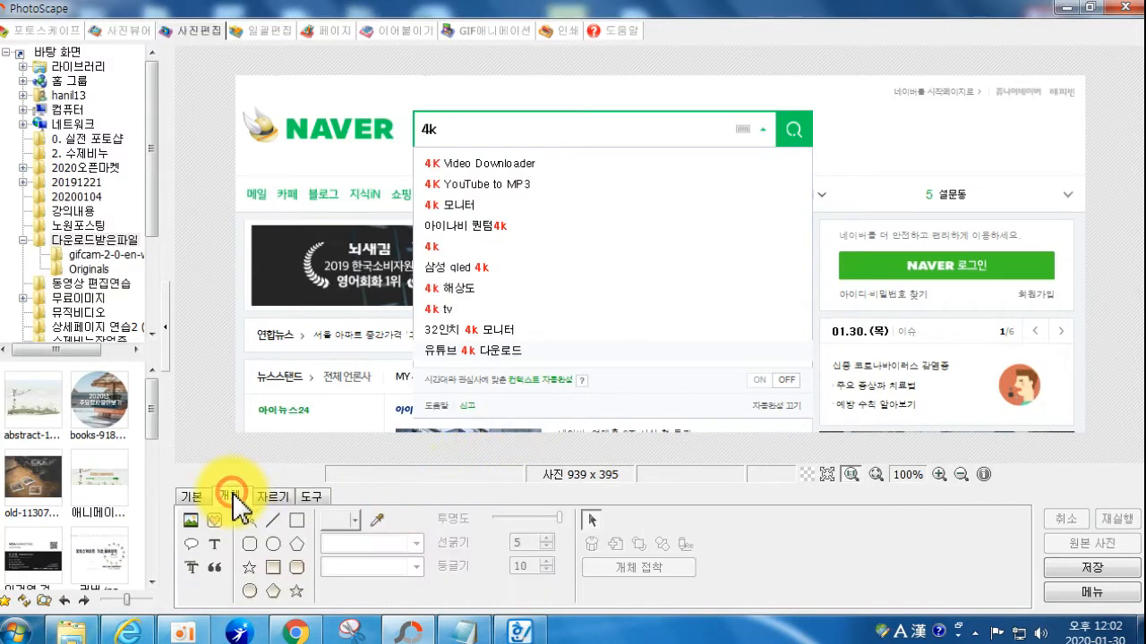
left_click(294, 521)
left_click(354, 520)
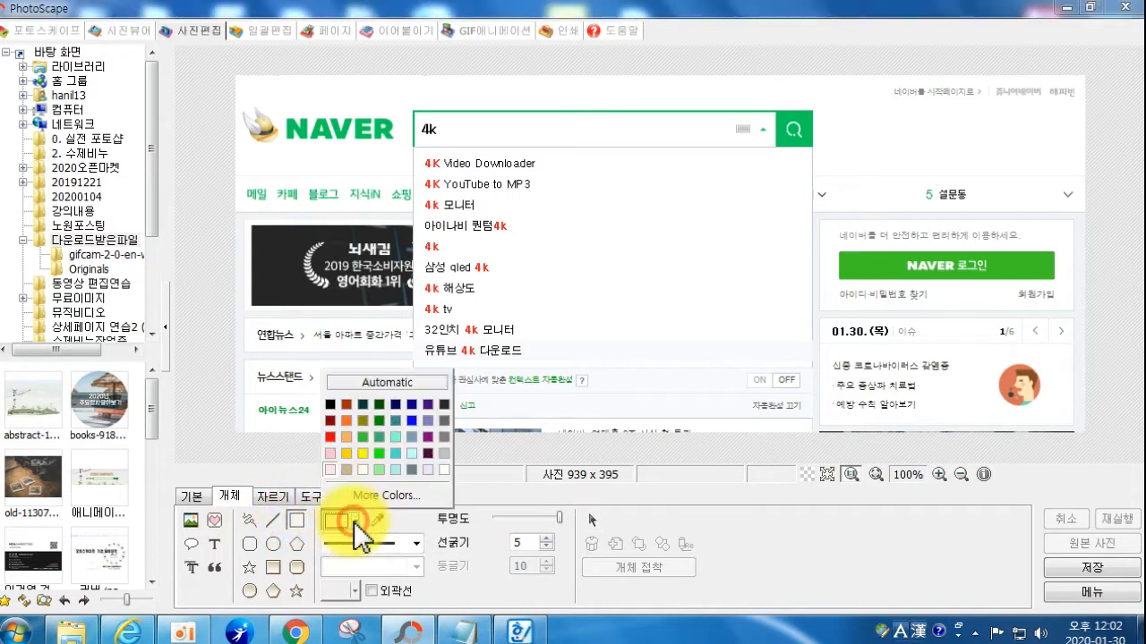
left_click(332, 438)
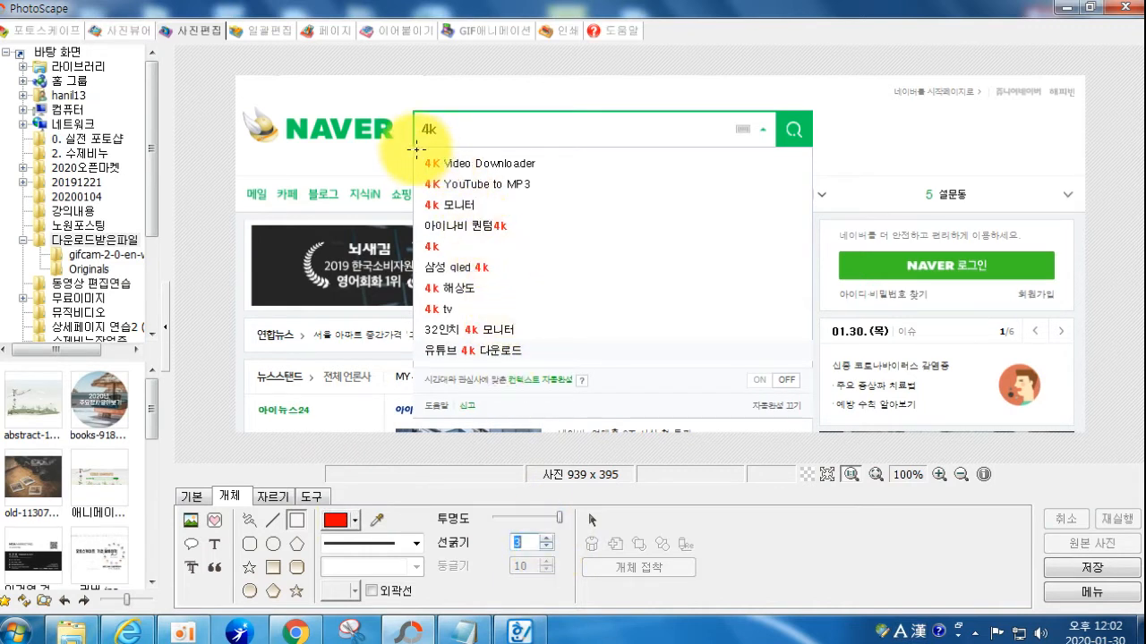
left_click_drag(416, 152, 567, 175)
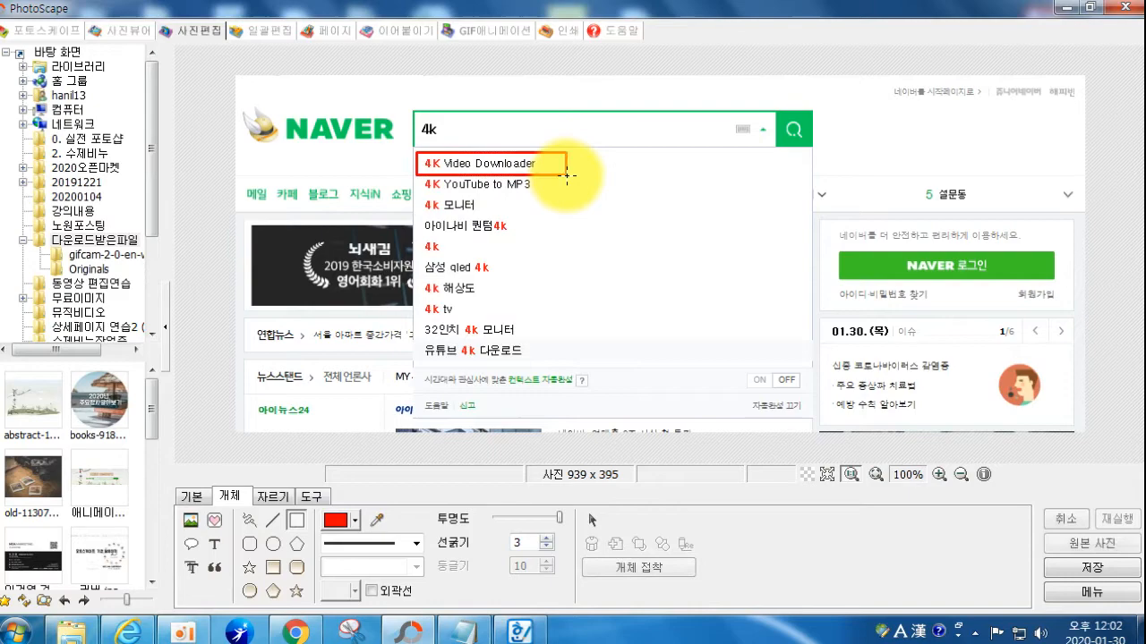
left_click(1077, 569)
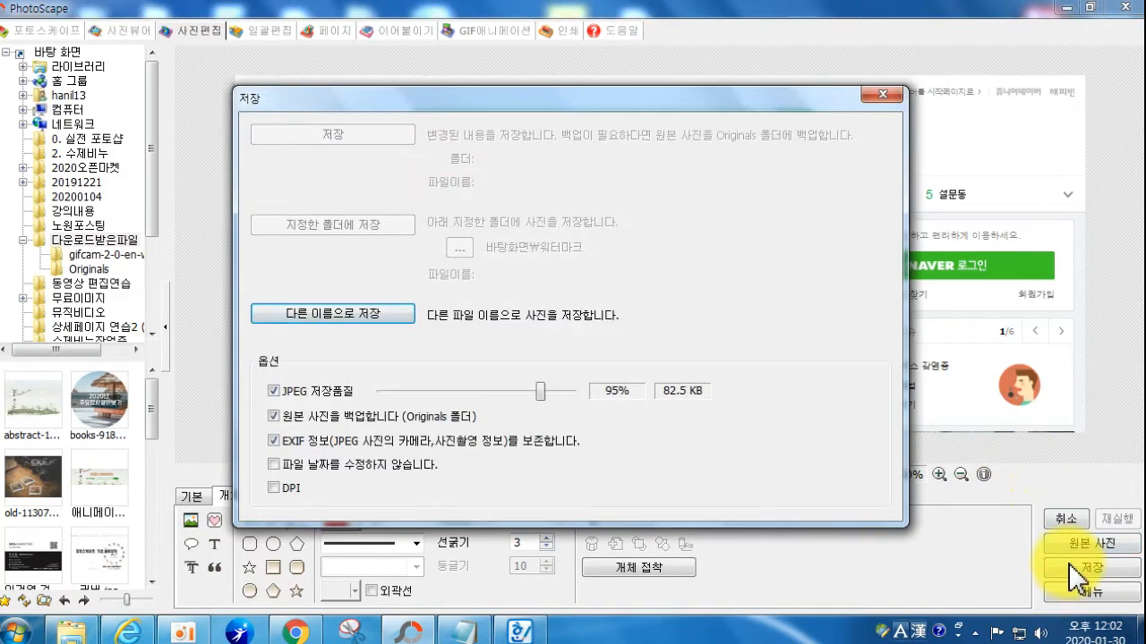
Step: Create a Desktop folder named '유튜브 동영상 저장하기' from Save As and open it
left_click(304, 315)
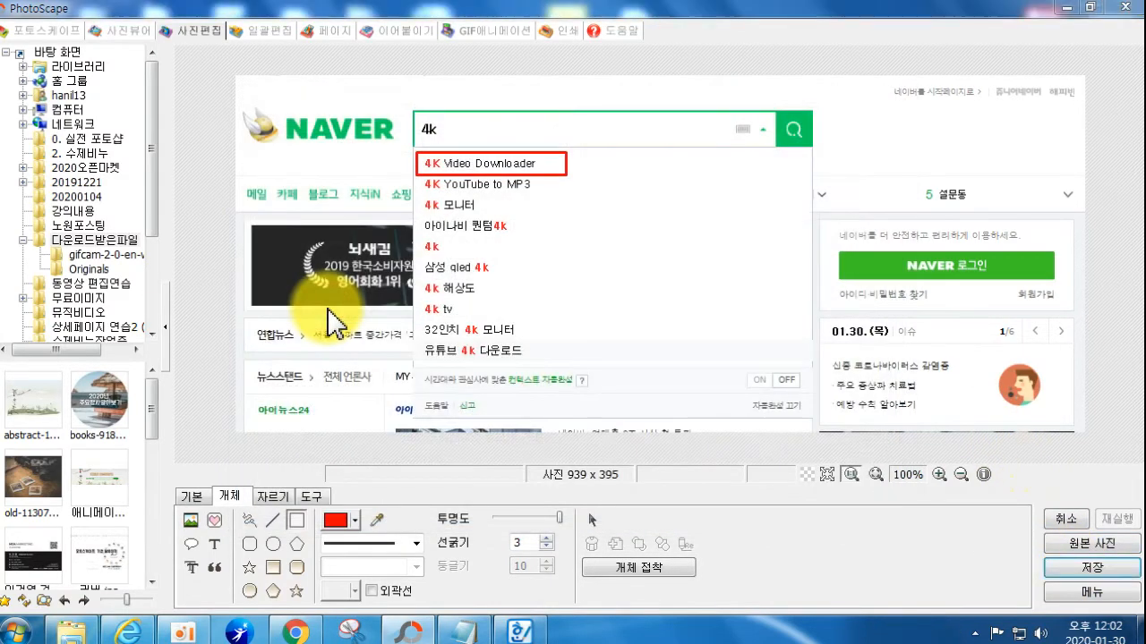
left_click(27, 321)
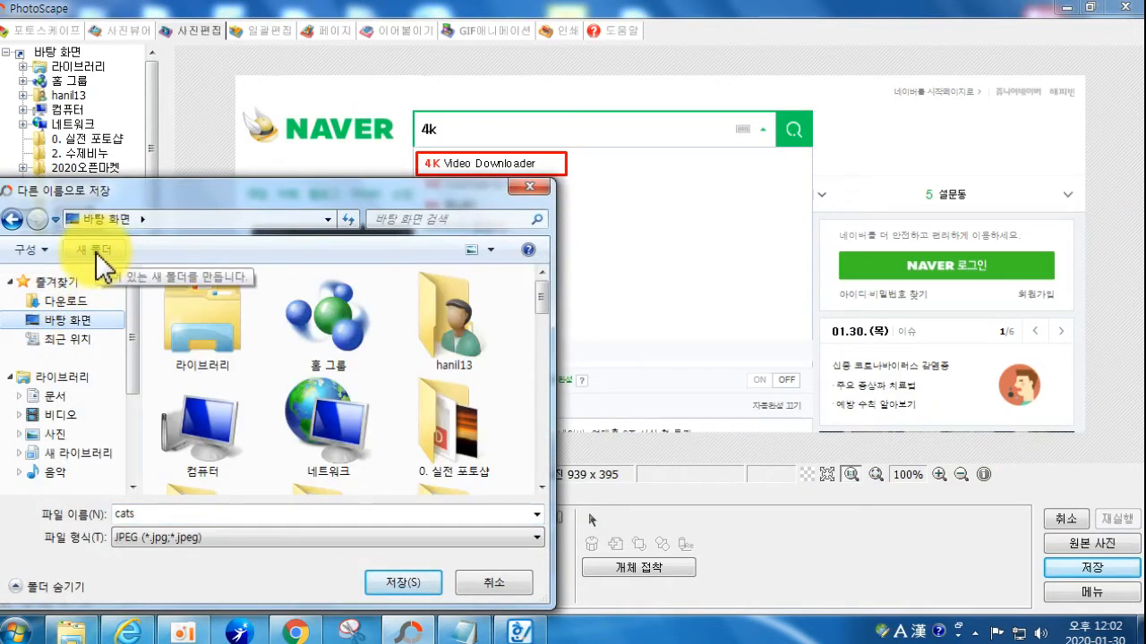
left_click(96, 253)
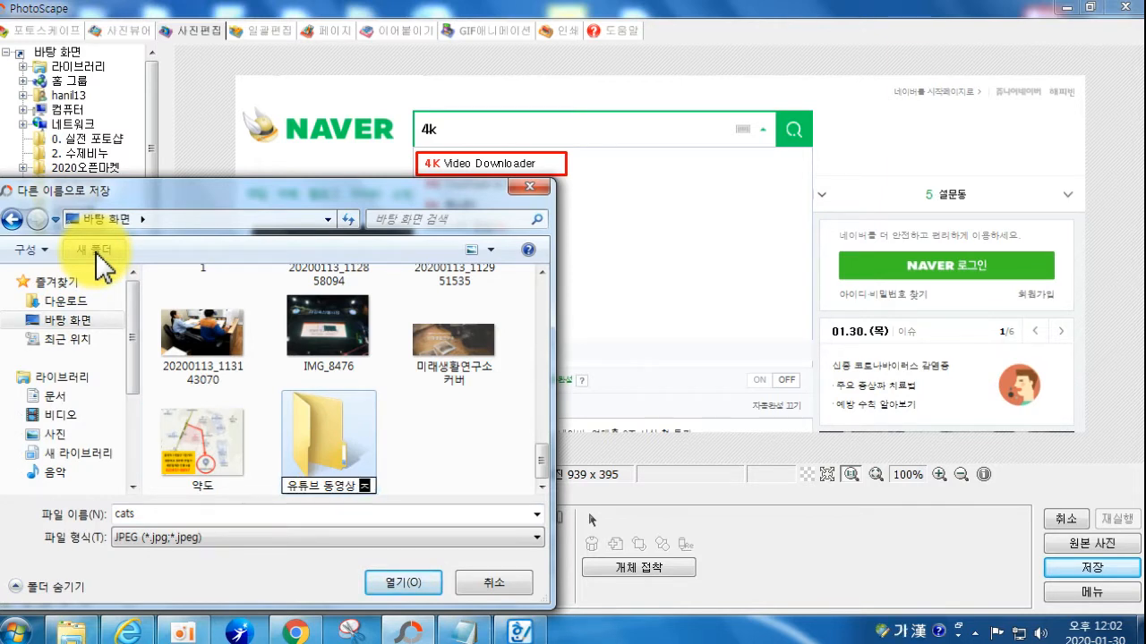
type("유튜브 동영상 저장하기")
key("Return")
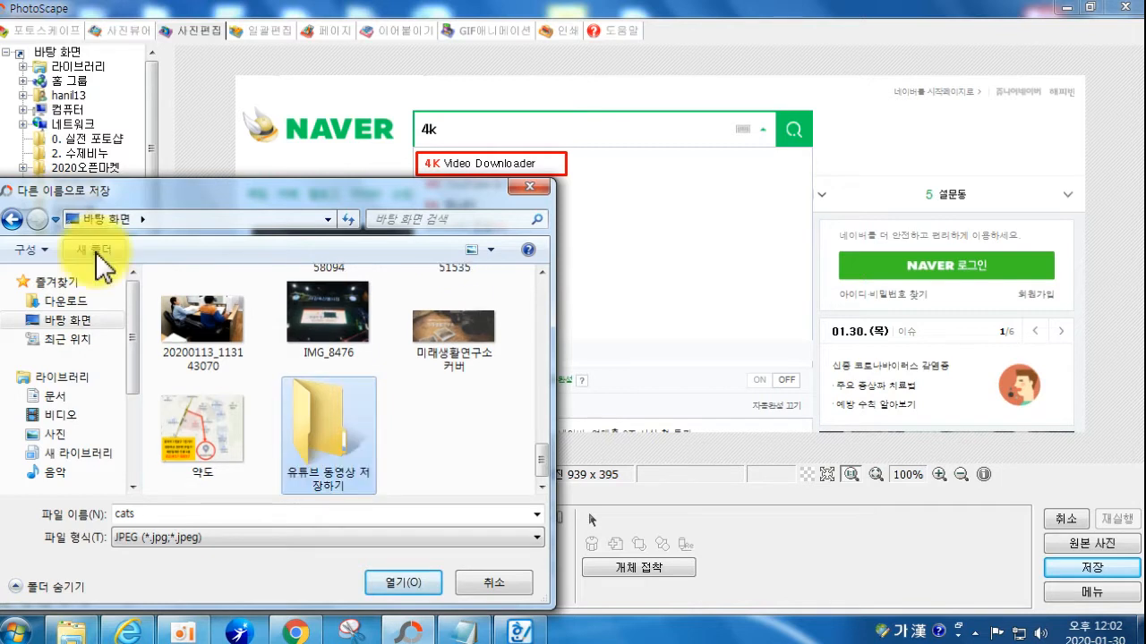
key("Return")
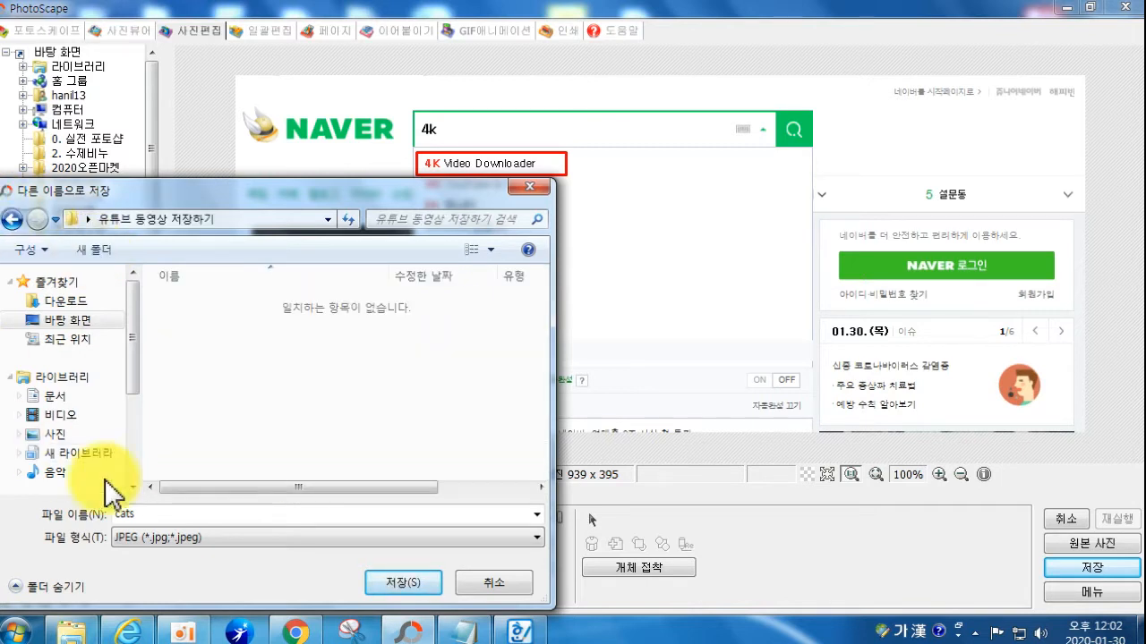
Step: Save the marked screenshot there as 1.jpg and return to the Naver browser window
double_click(174, 512)
type("1")
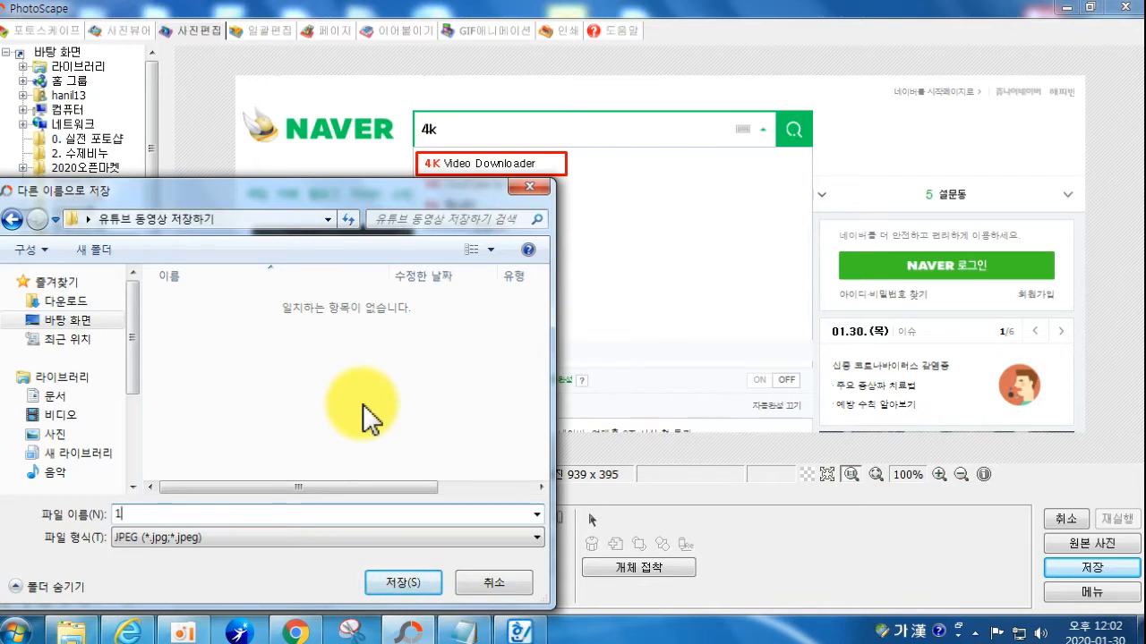
key("Return")
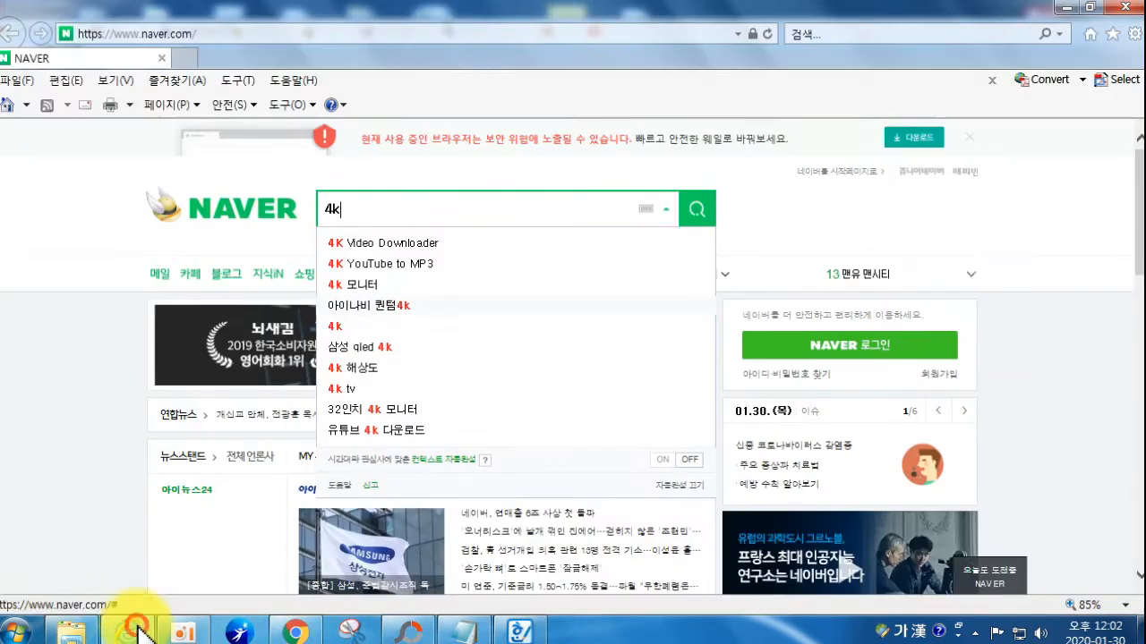
left_click(135, 631)
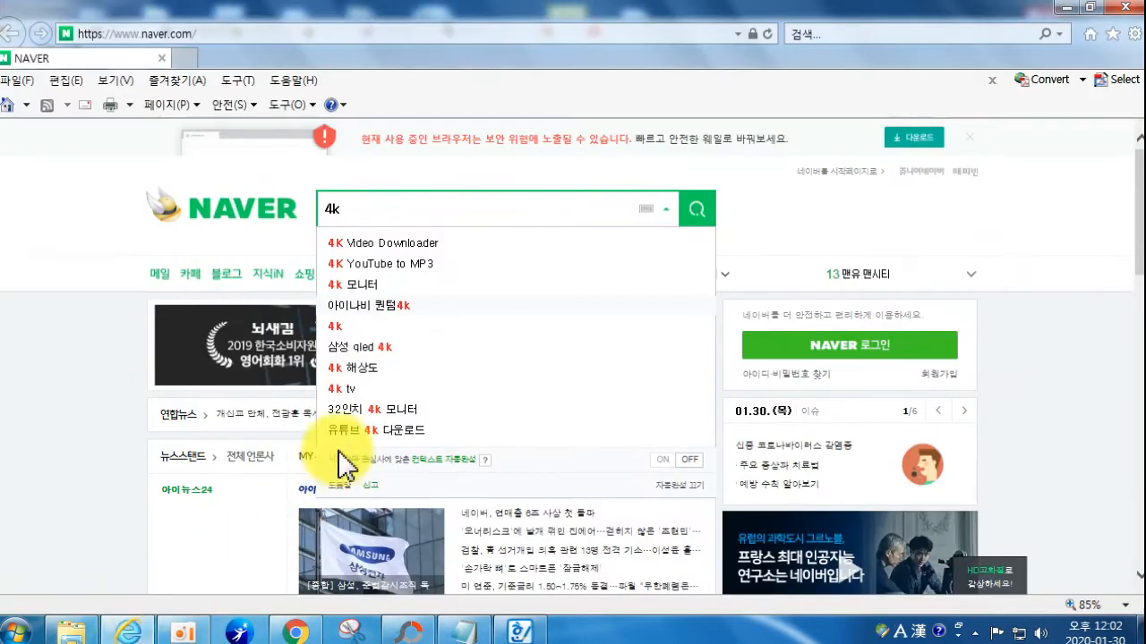
Step: Search Naver for 4K Video Downloader and snip its 웹사이트 results section
left_click(400, 249)
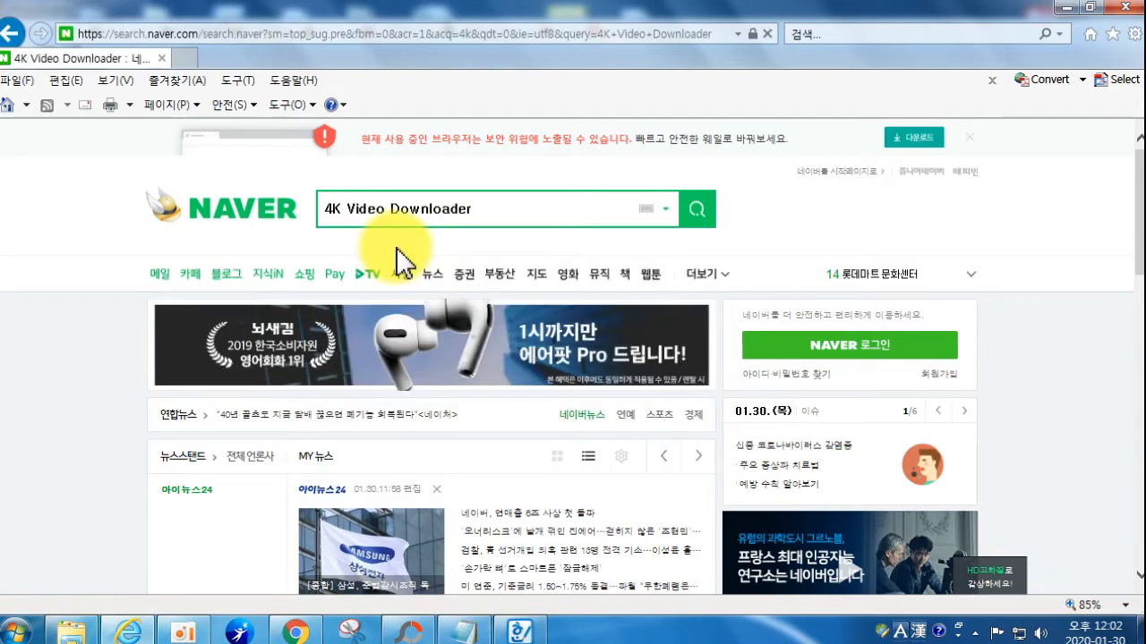
scroll(408, 358, "down", 5)
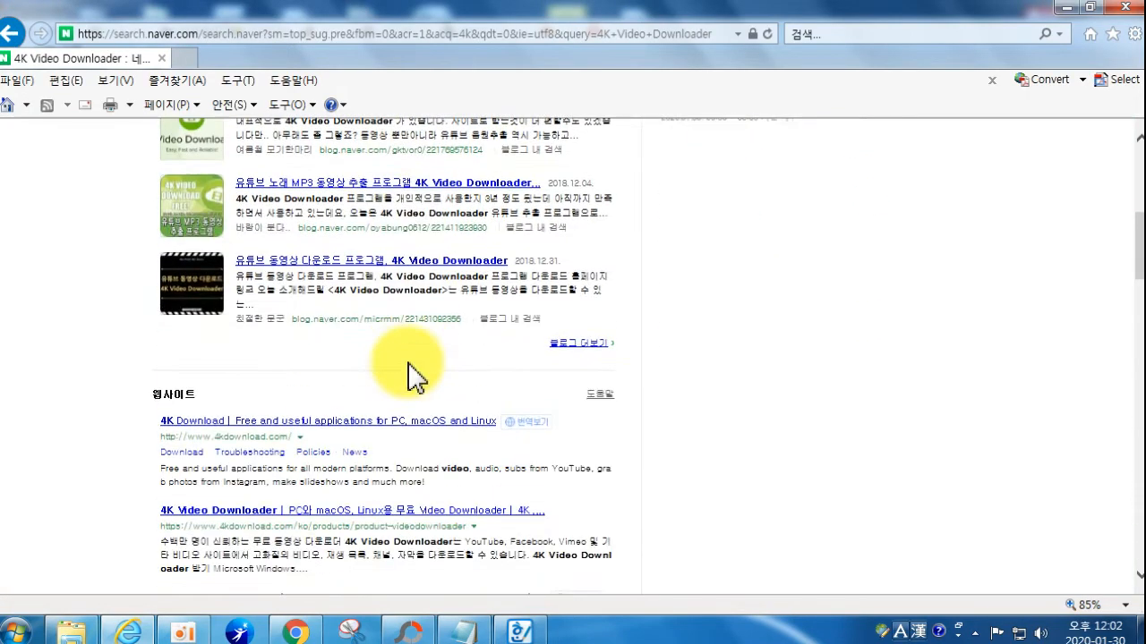
scroll(199, 344, "down", 1)
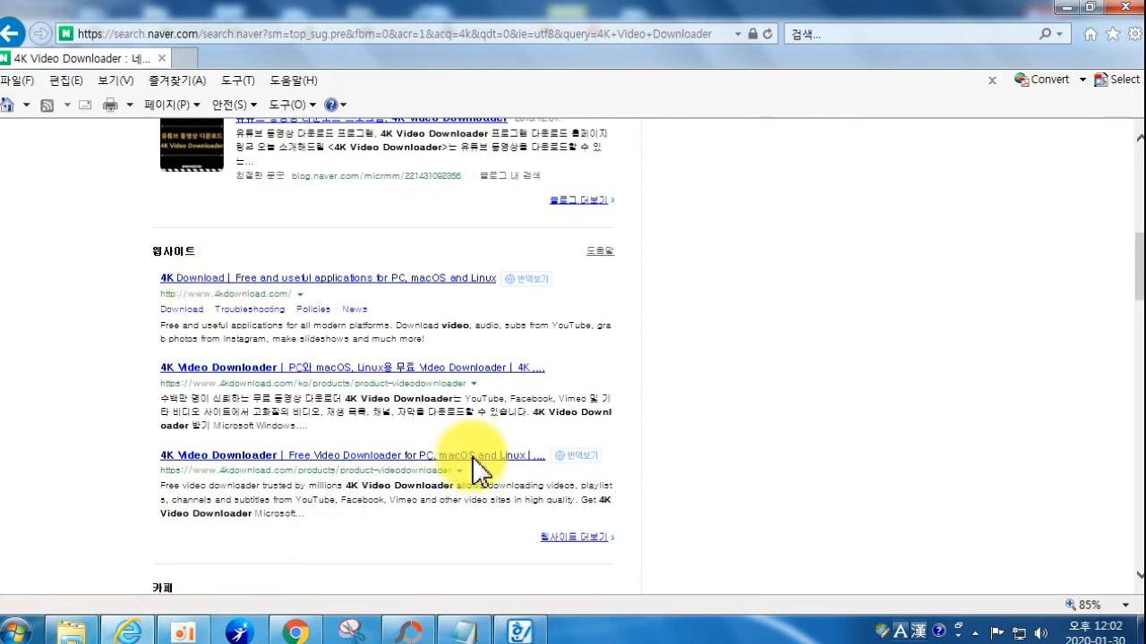
left_click(353, 636)
left_click_drag(131, 198, 741, 569)
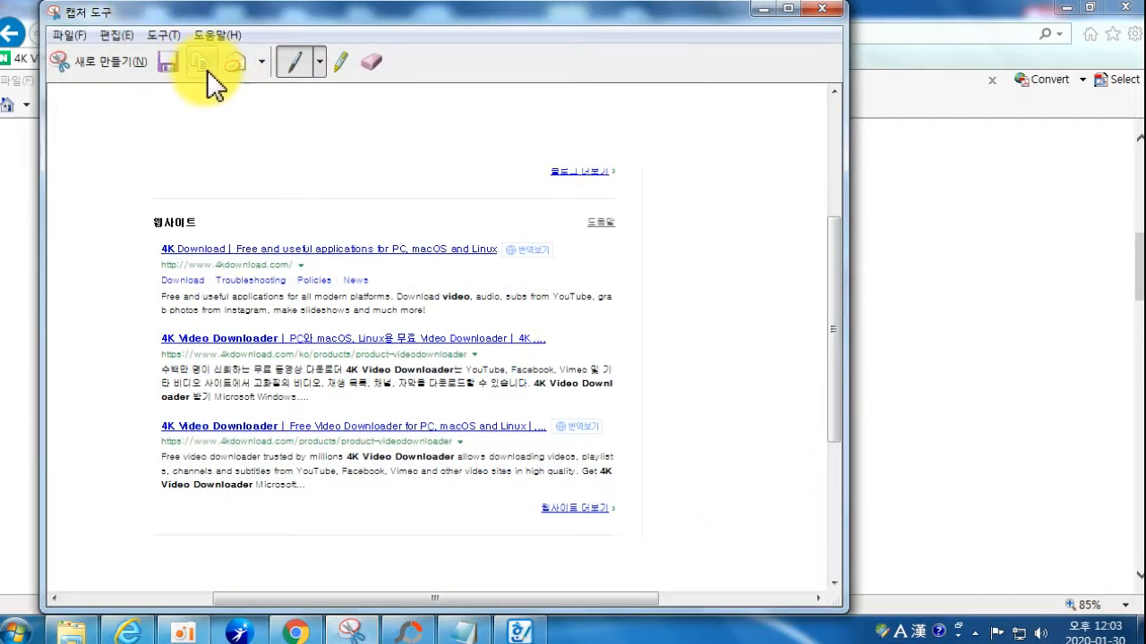
Step: Paste the new capture into PhotoScape and box the 4K Download result title in red
left_click(415, 630)
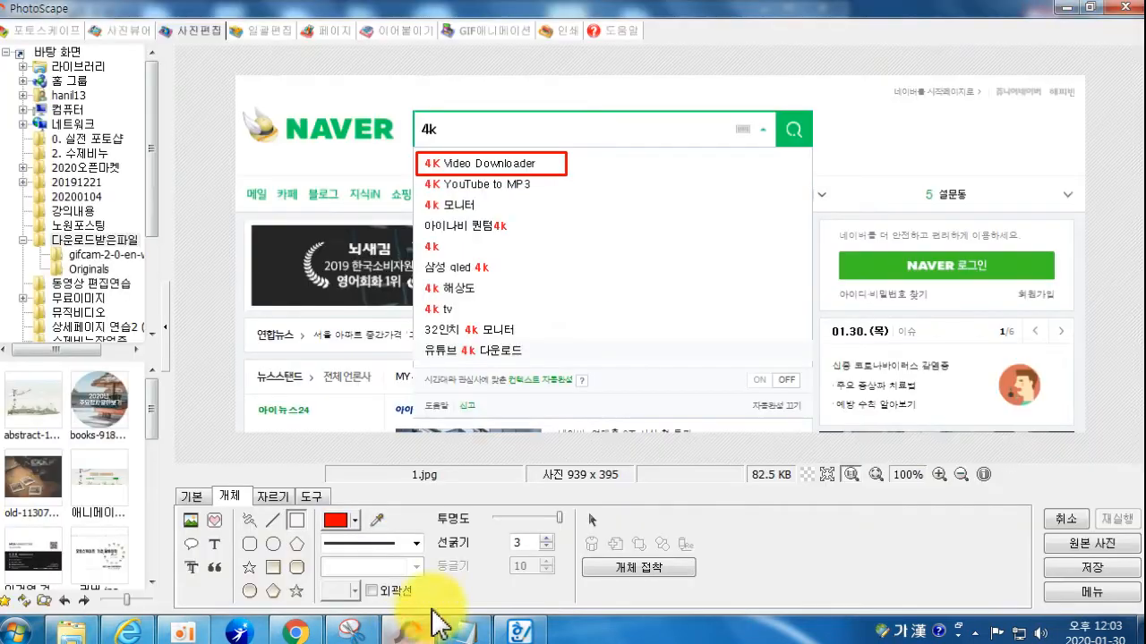
key("ctrl+v")
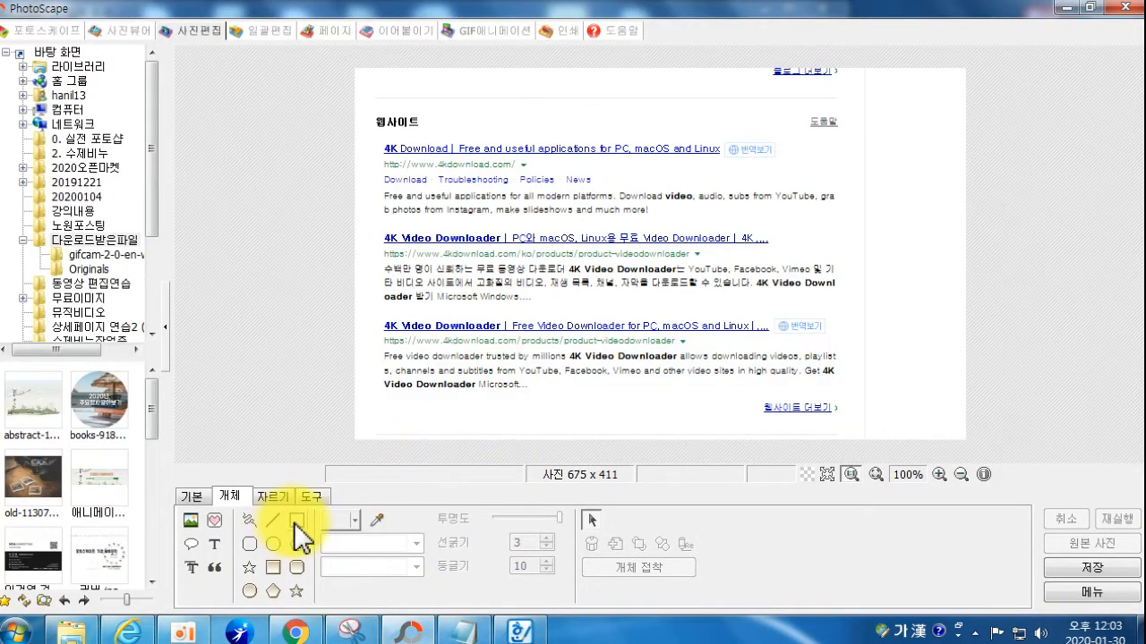
left_click(296, 520)
left_click_drag(375, 140, 730, 160)
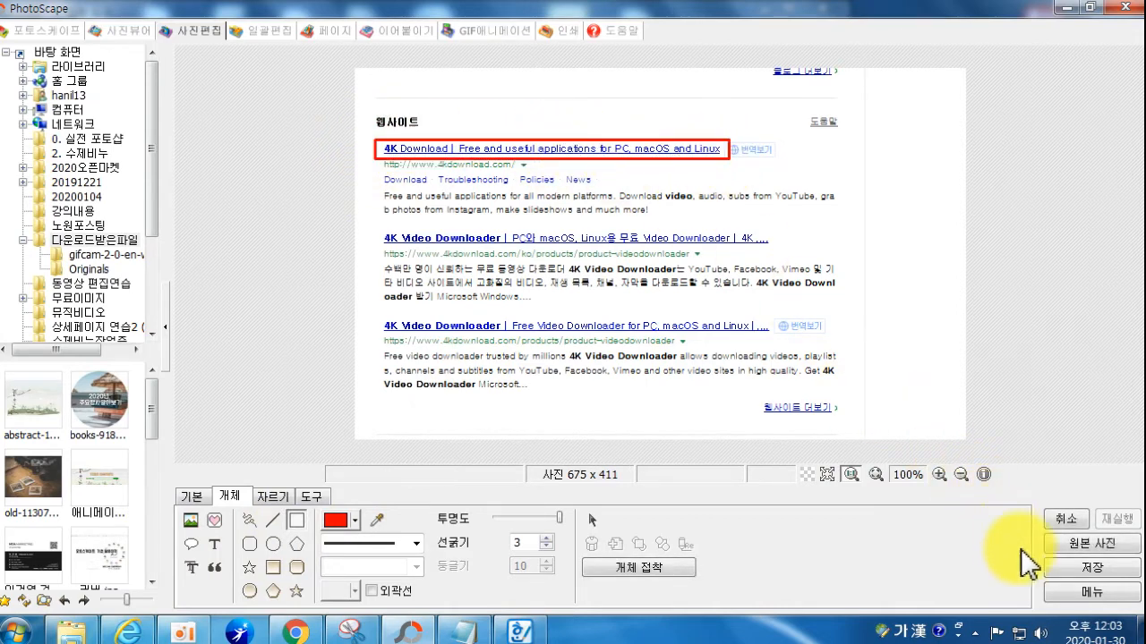
Step: Save the screenshot as 2.jpg in the Desktop folder 유튜브 동영상 저장하기
left_click(1070, 567)
left_click(313, 309)
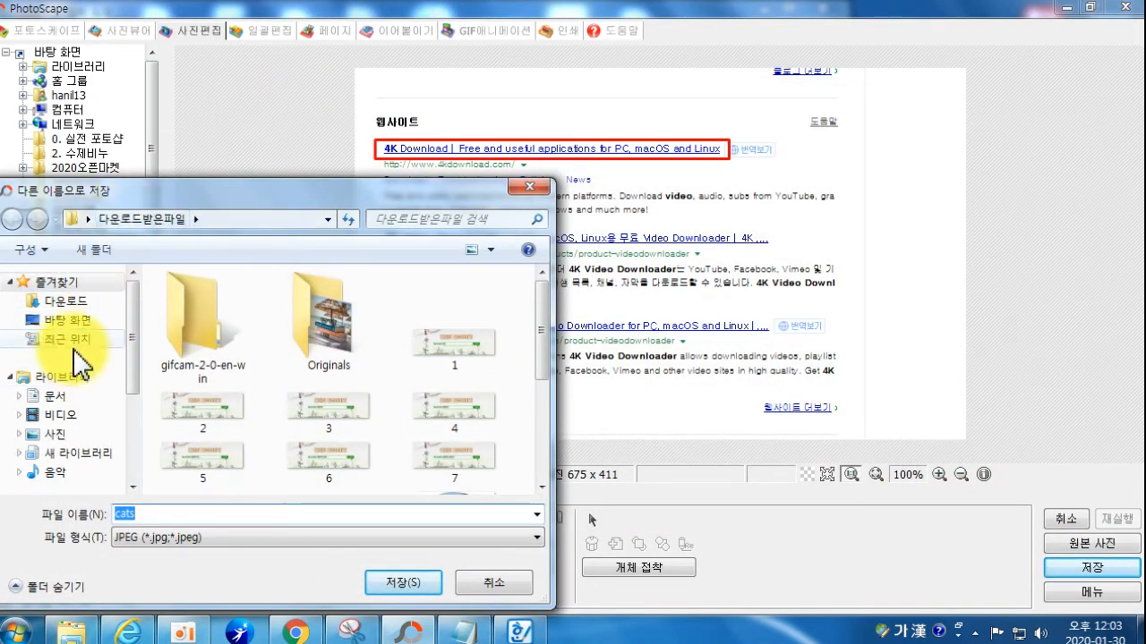
left_click(62, 319)
left_click_drag(540, 300, 561, 393)
double_click(447, 345)
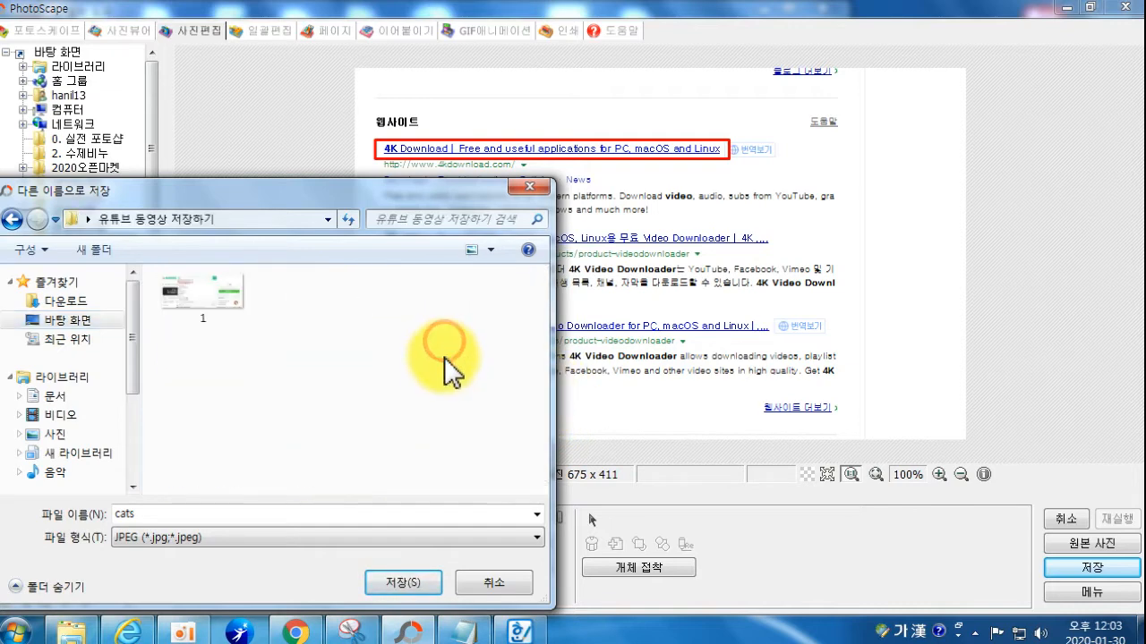
double_click(269, 513)
type("2")
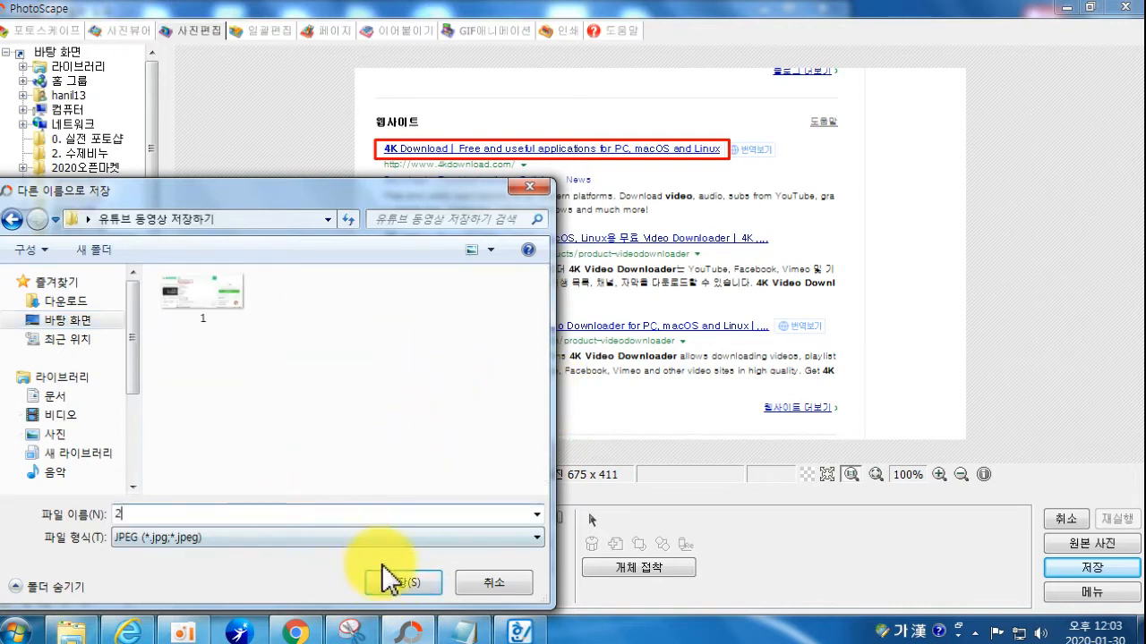
left_click(403, 582)
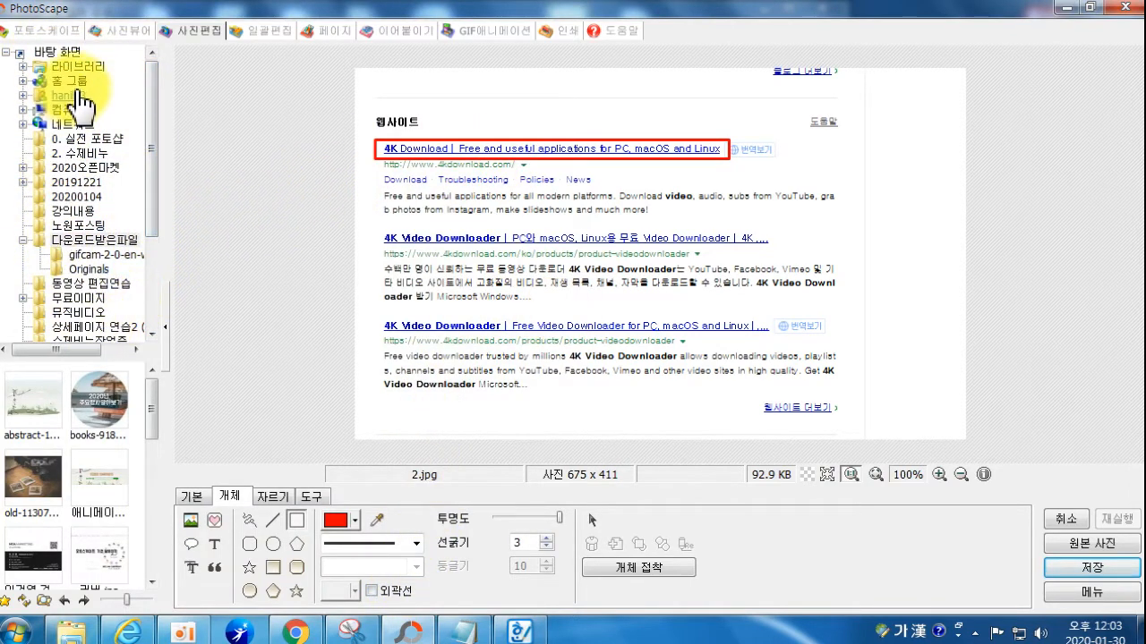
Step: Show 1.jpg and 2.jpg in the 유튜브 동영상 저장하기 folder, then bring up Chrome's taskbar options
left_click(61, 56)
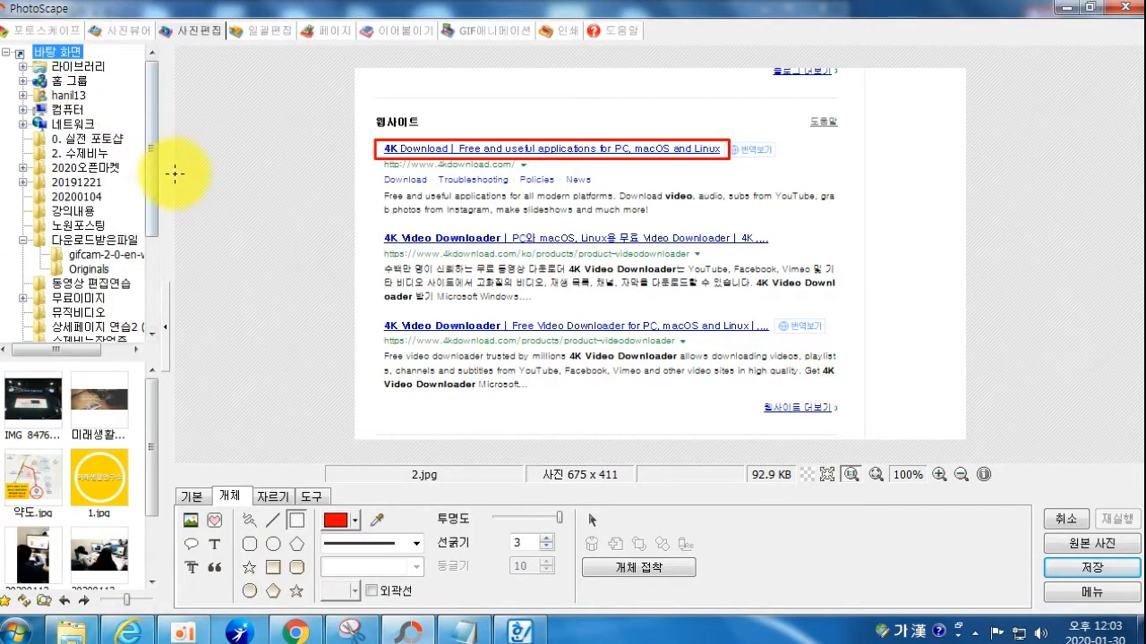
left_click_drag(154, 205, 163, 314)
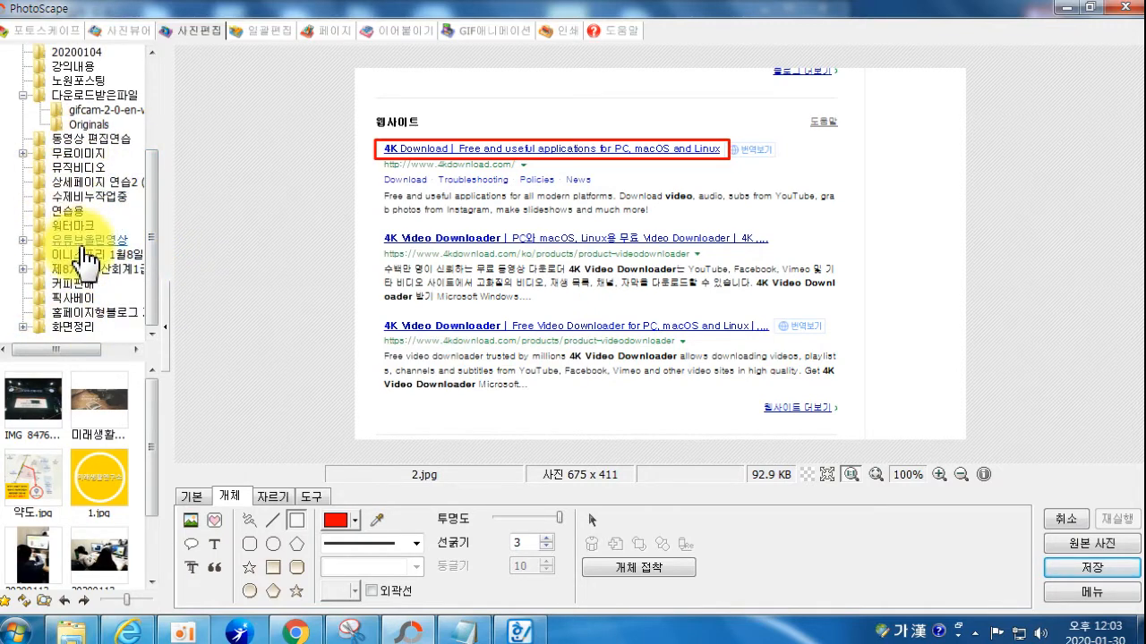
mouse_move(150, 298)
left_mouse_down()
mouse_move(147, 189)
mouse_move(153, 279)
left_mouse_up()
left_click(100, 275)
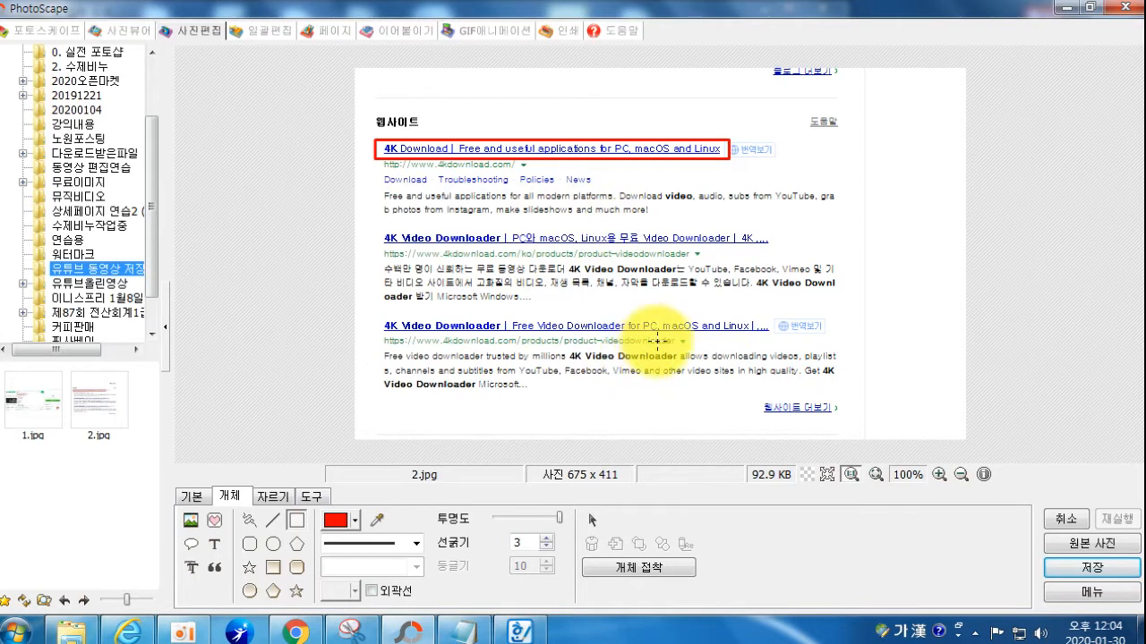
left_click(297, 630)
right_click(300, 629)
Step: Close Chrome, open 4kdownload.com from Naver's results, and snip its home page
left_click(226, 586)
left_click(128, 631)
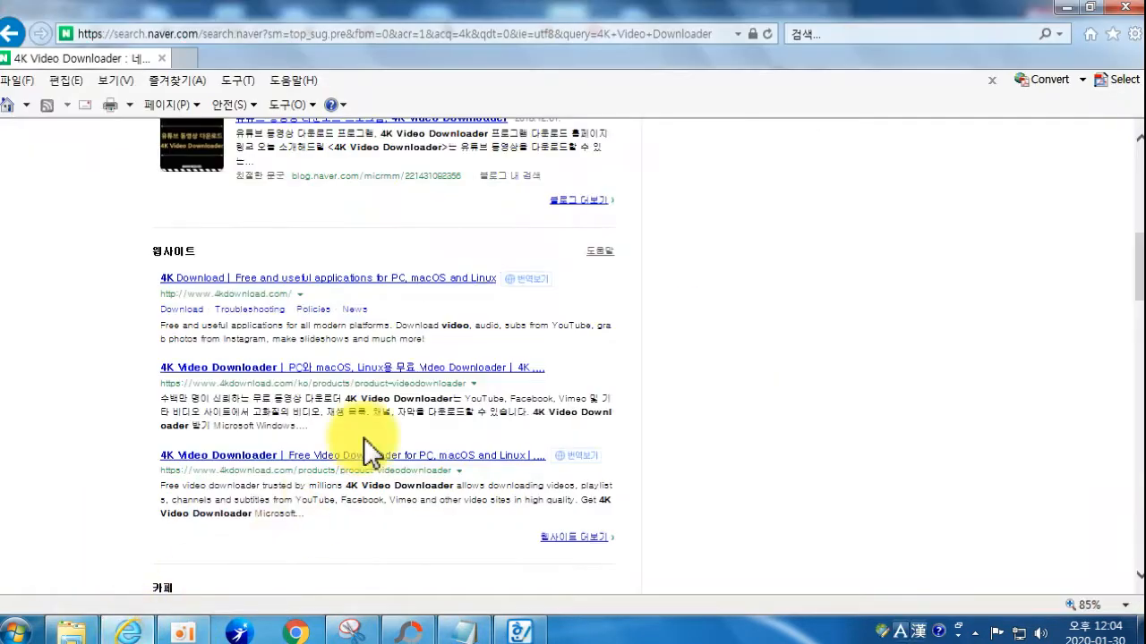
left_click(266, 279)
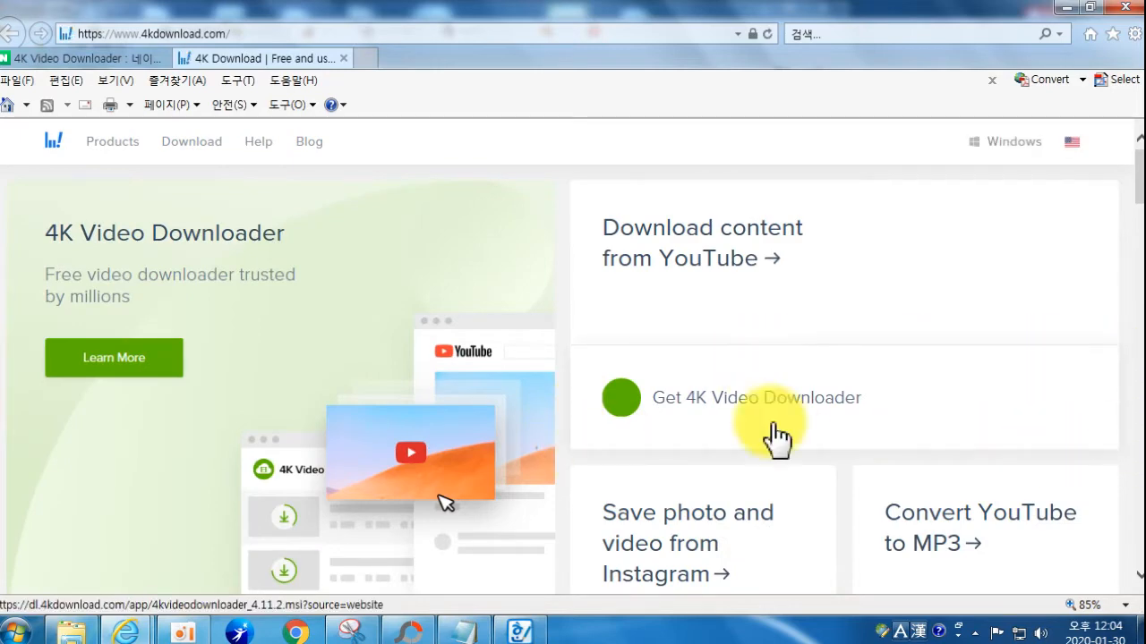
left_click(362, 628)
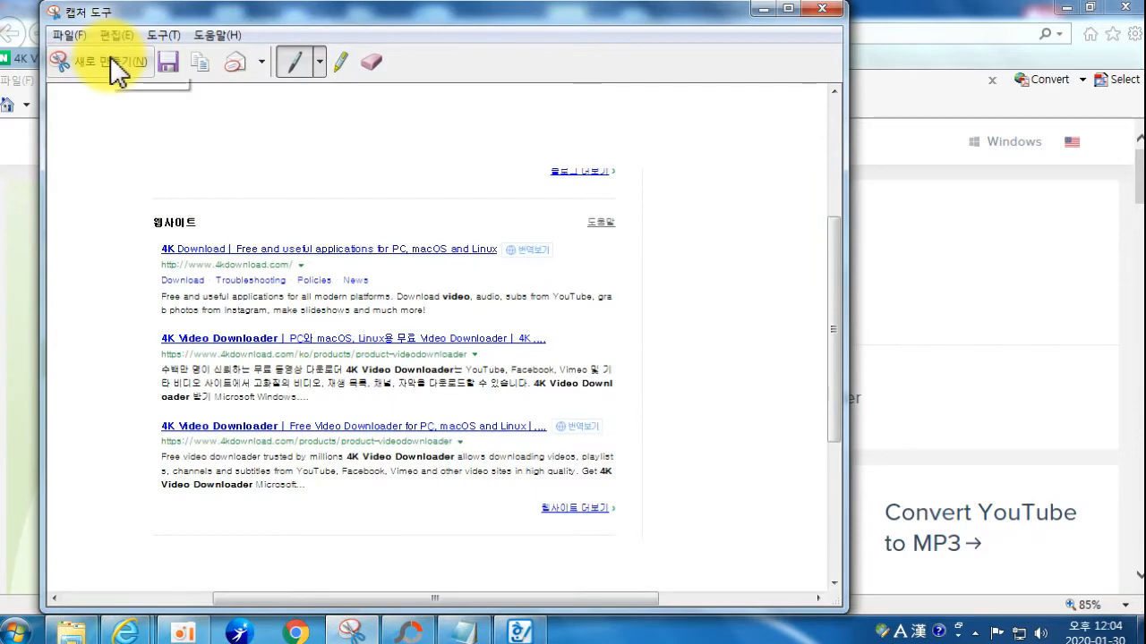
left_click(117, 71)
left_click_drag(24, 124, 1117, 595)
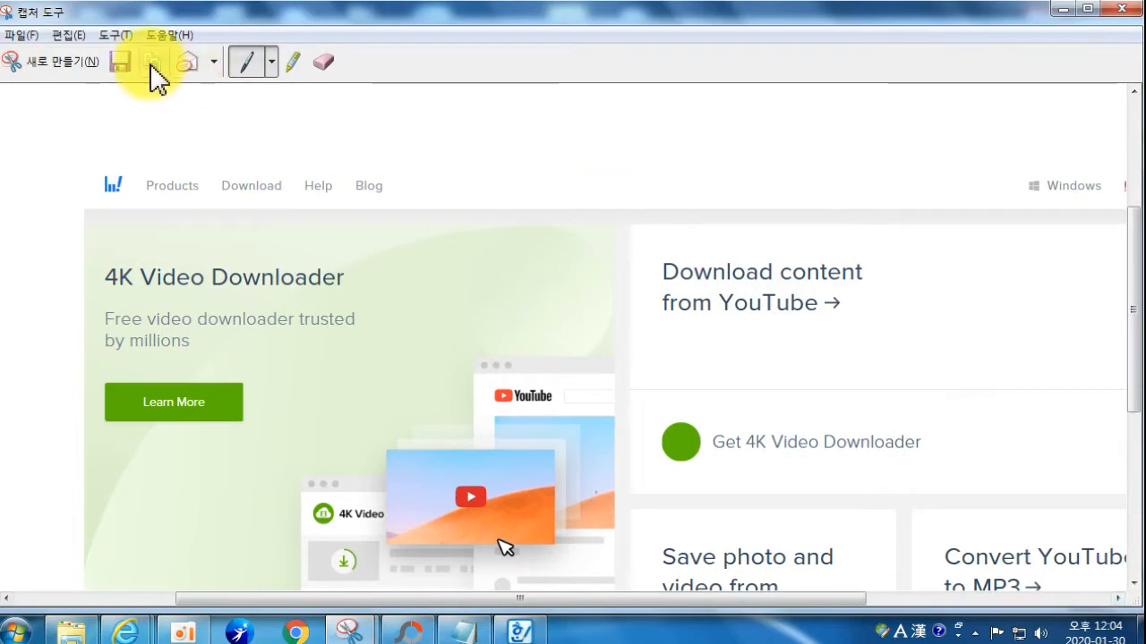
left_click(410, 631)
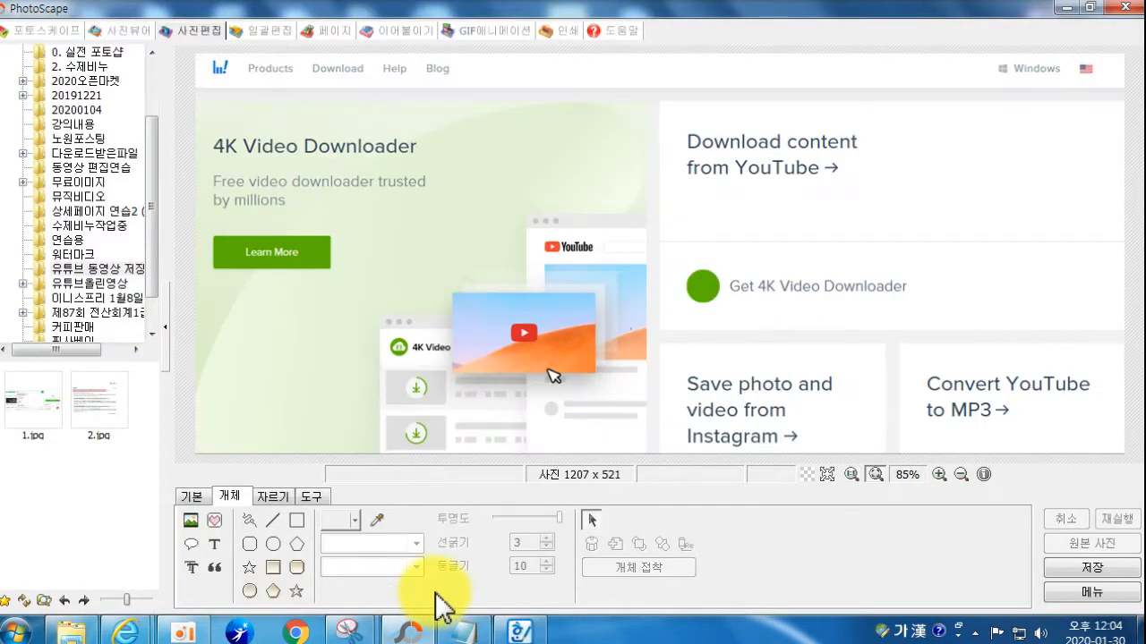
Step: Box Get 4K Video Downloader in red and save the screenshot as 3.jpg
left_click(296, 520)
left_click_drag(659, 249, 956, 322)
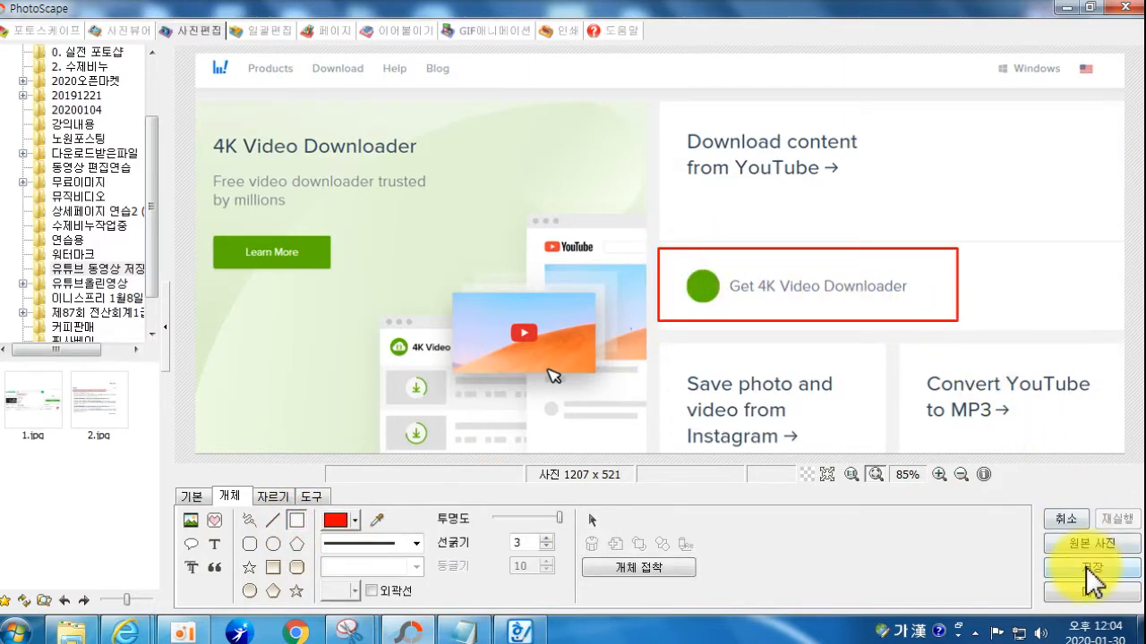
left_click(1083, 568)
left_click(379, 314)
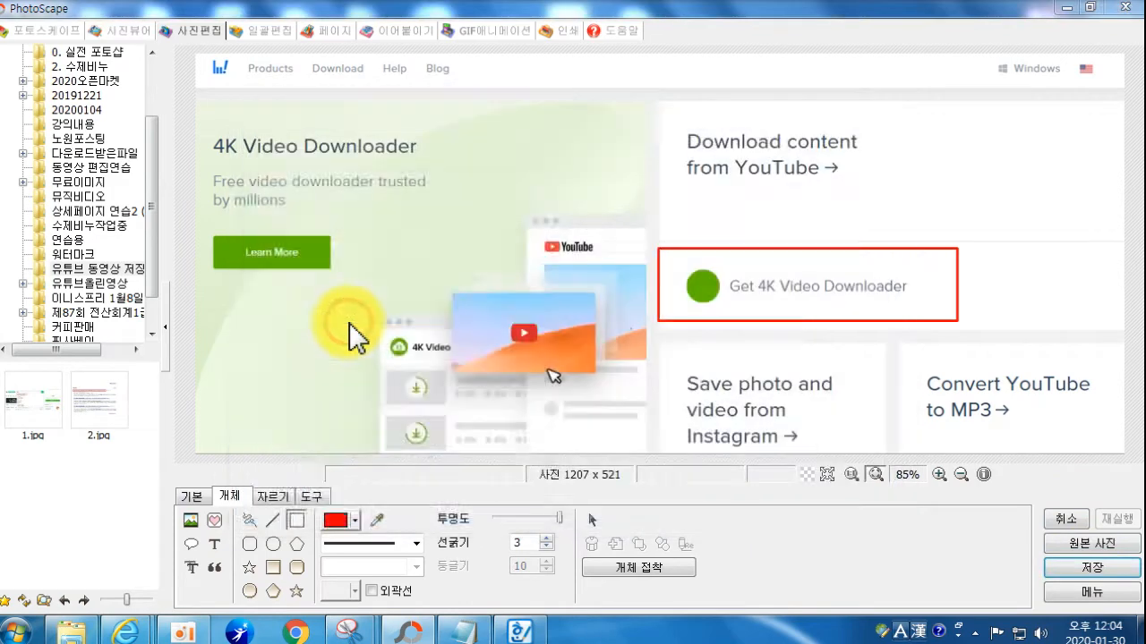
type("3")
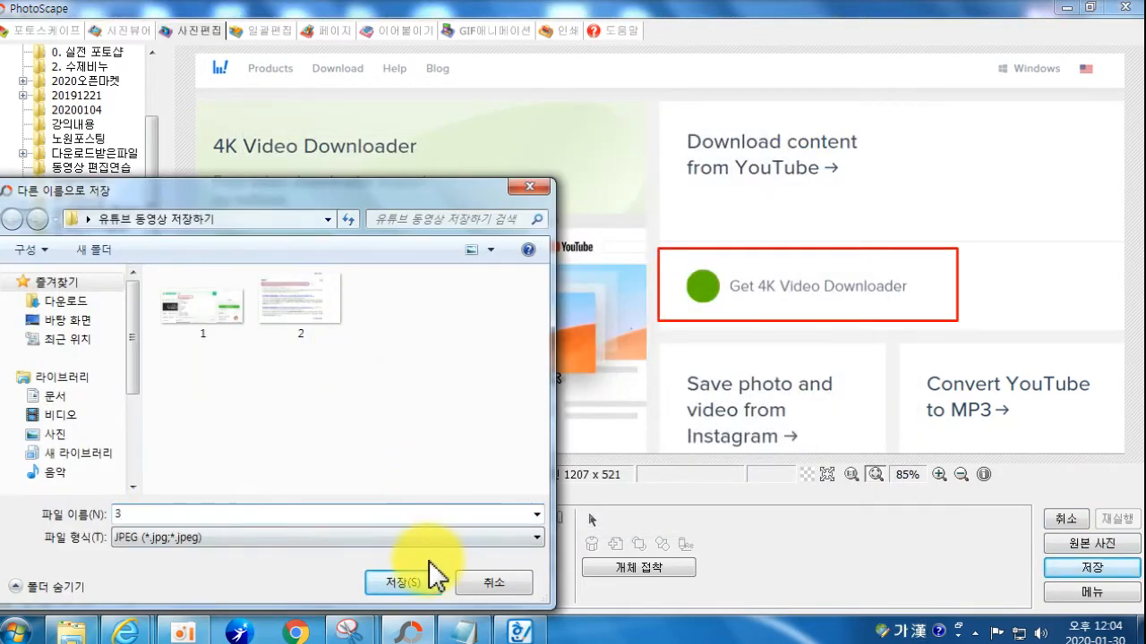
left_click(428, 580)
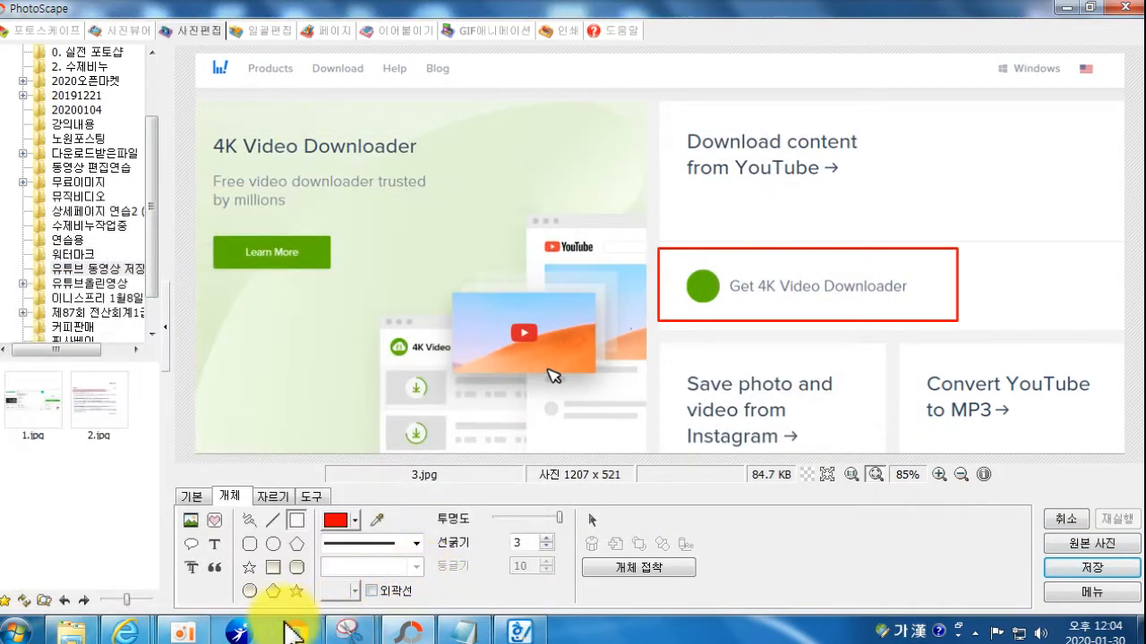
left_click(125, 629)
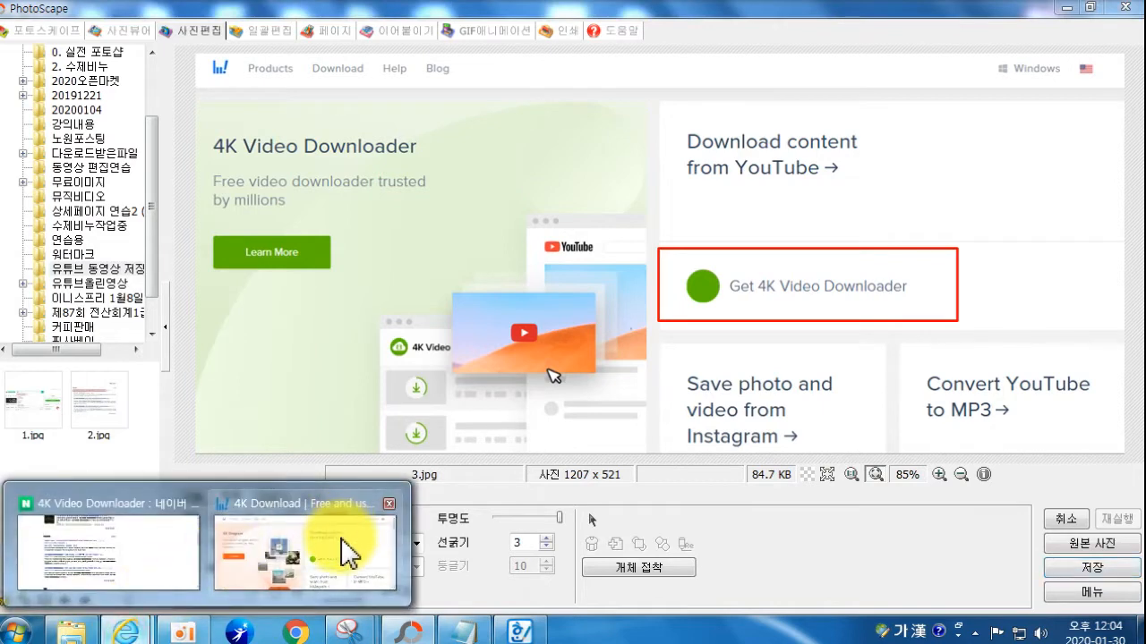
left_click(344, 553)
Step: Start downloading the 4kvideodownloader_4.11.2.msi installer (69.4MB) from the 4K Download page
left_click(673, 383)
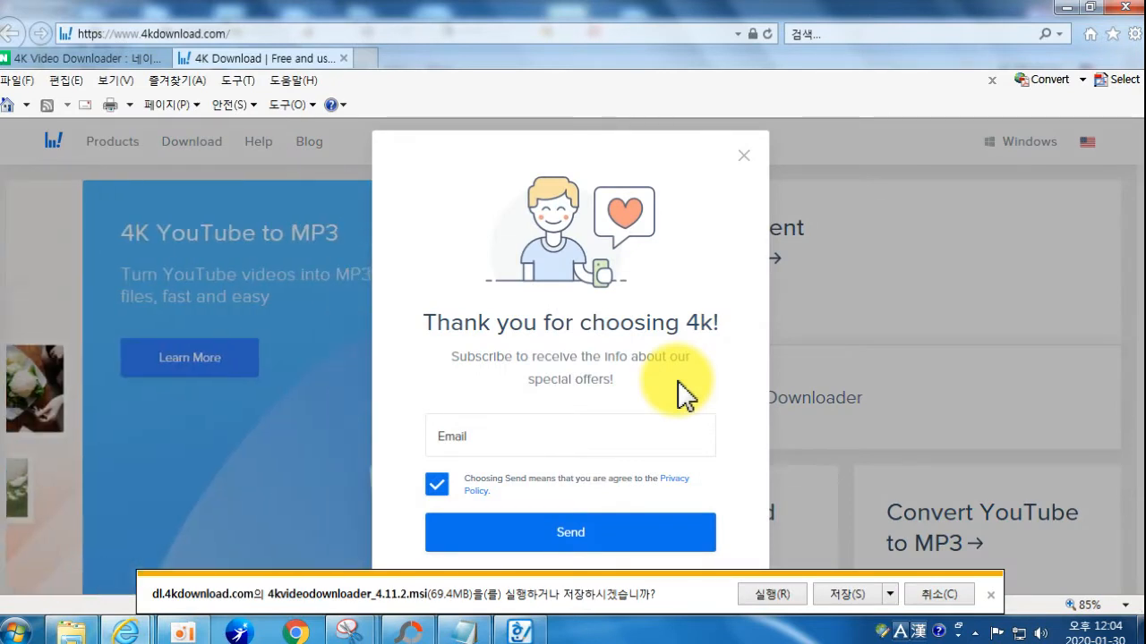
mouse_move(349, 632)
left_click(191, 535)
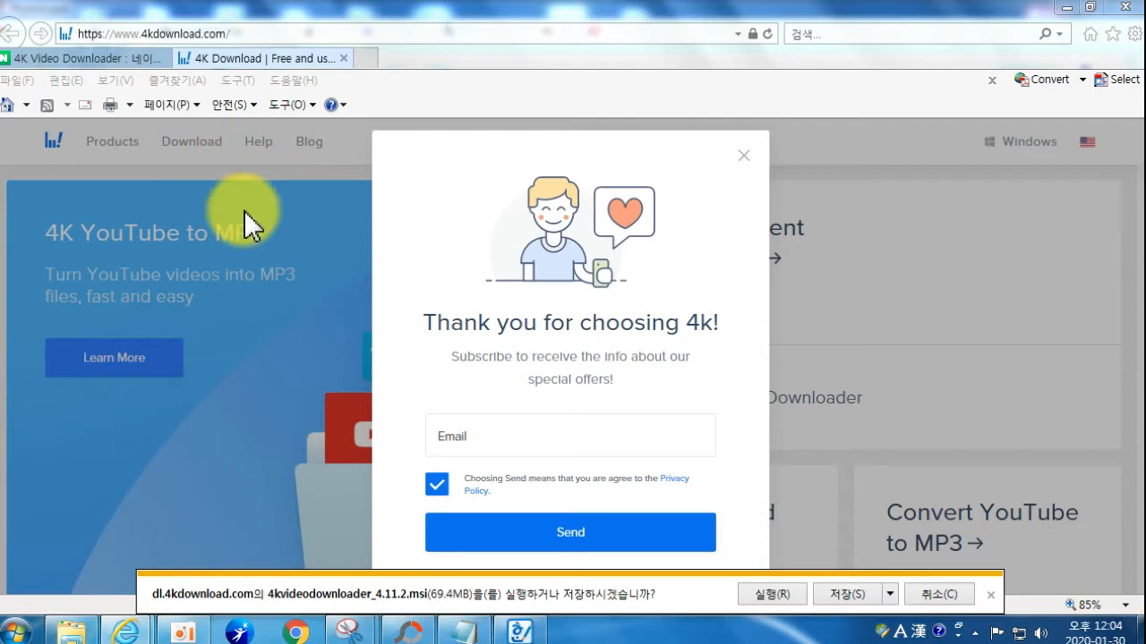
mouse_move(358, 621)
left_click(307, 550)
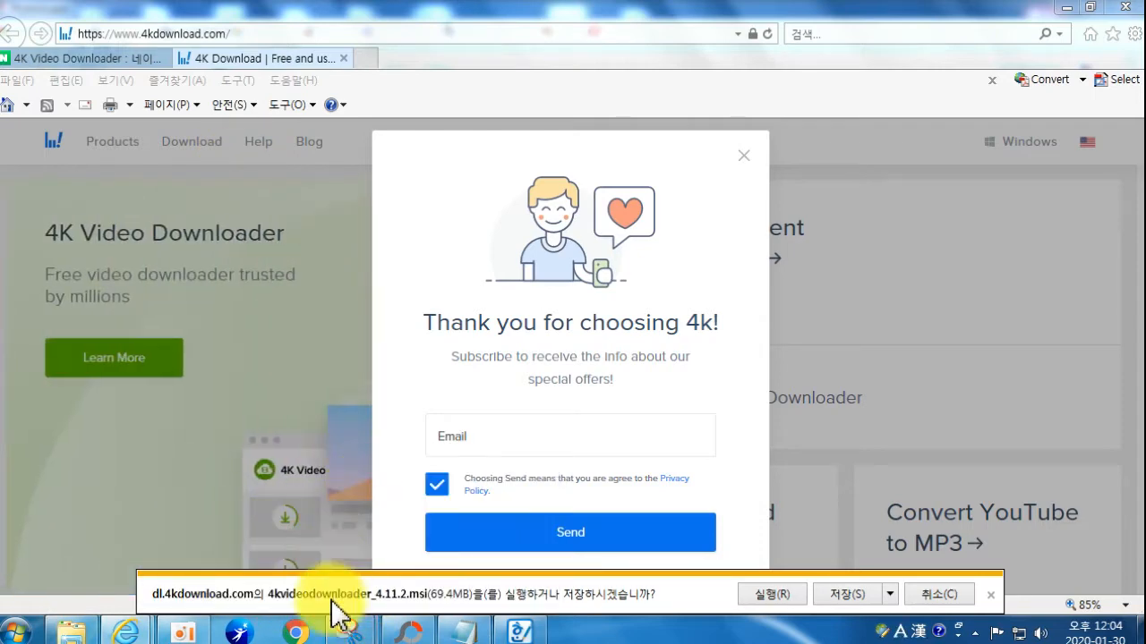
Step: Snip the 4kdownload page with the 'Thank you for choosing 4k!' pop-up and download bar
left_click(435, 549)
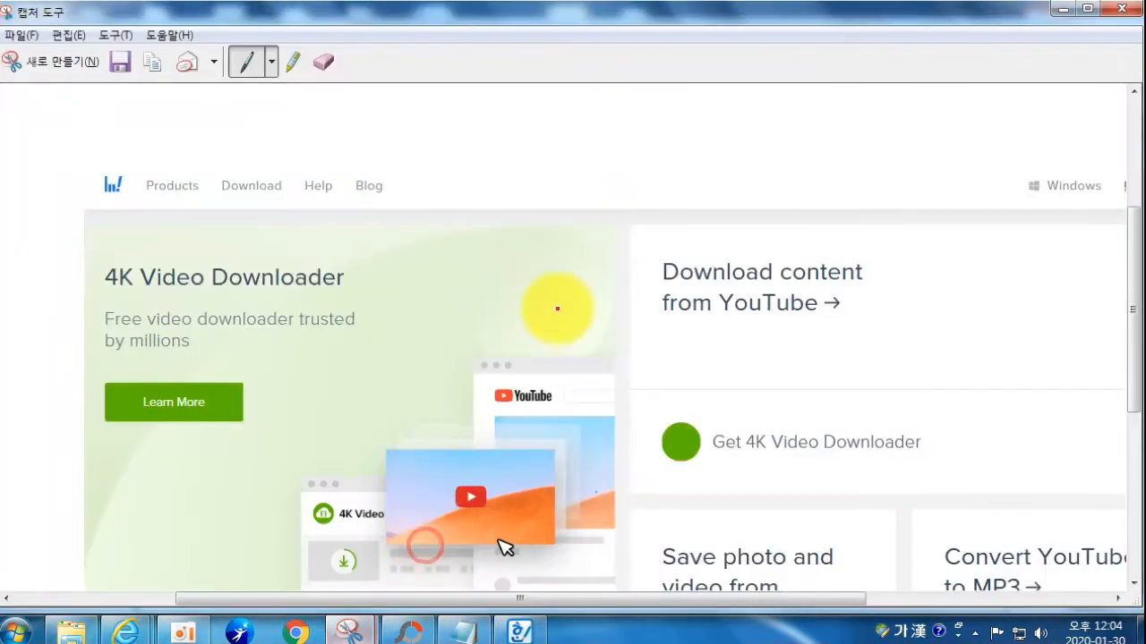
left_click(41, 61)
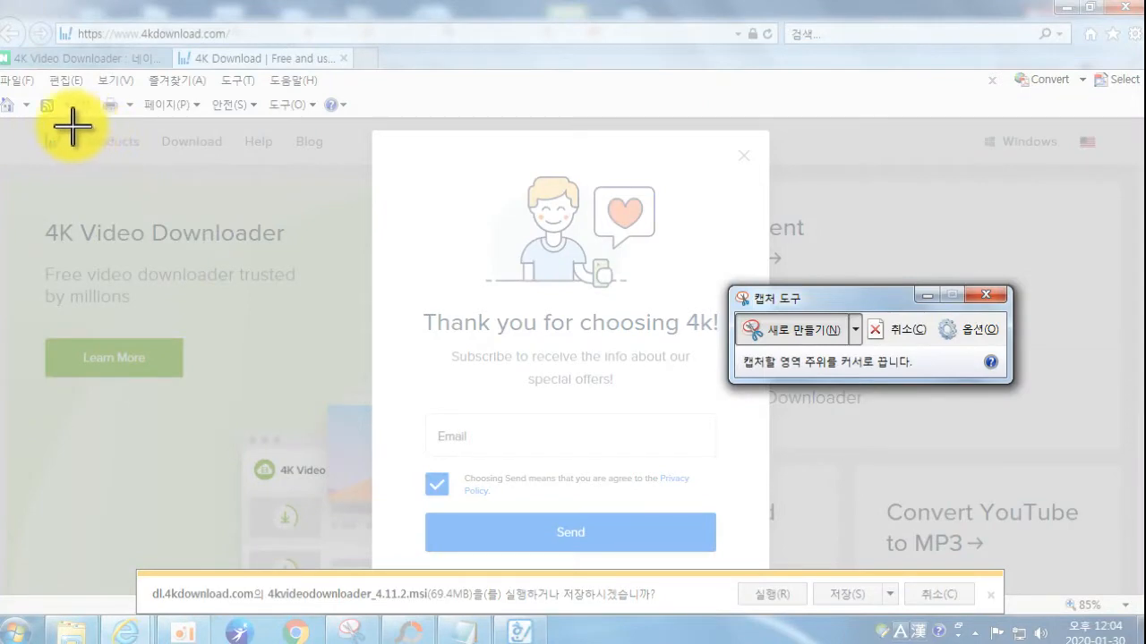
left_click_drag(36, 121, 1099, 616)
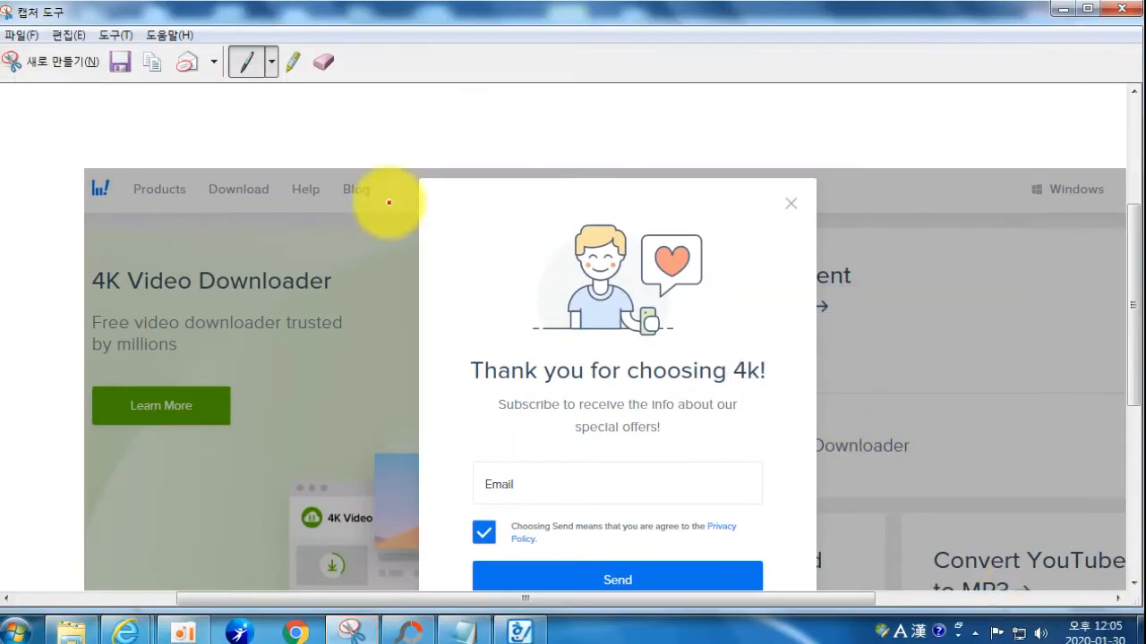
left_click(399, 636)
Step: Paste the download-prompt capture, box 실행(R) in red, and save it as 4.jpg
key("ctrl+v")
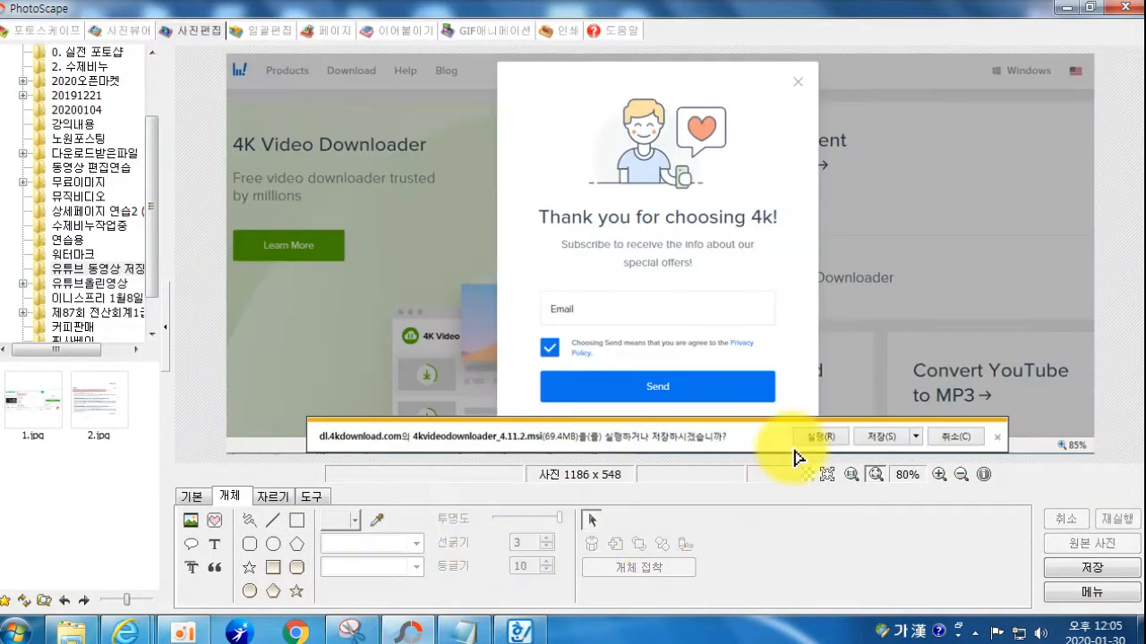
left_click_drag(792, 425, 855, 450)
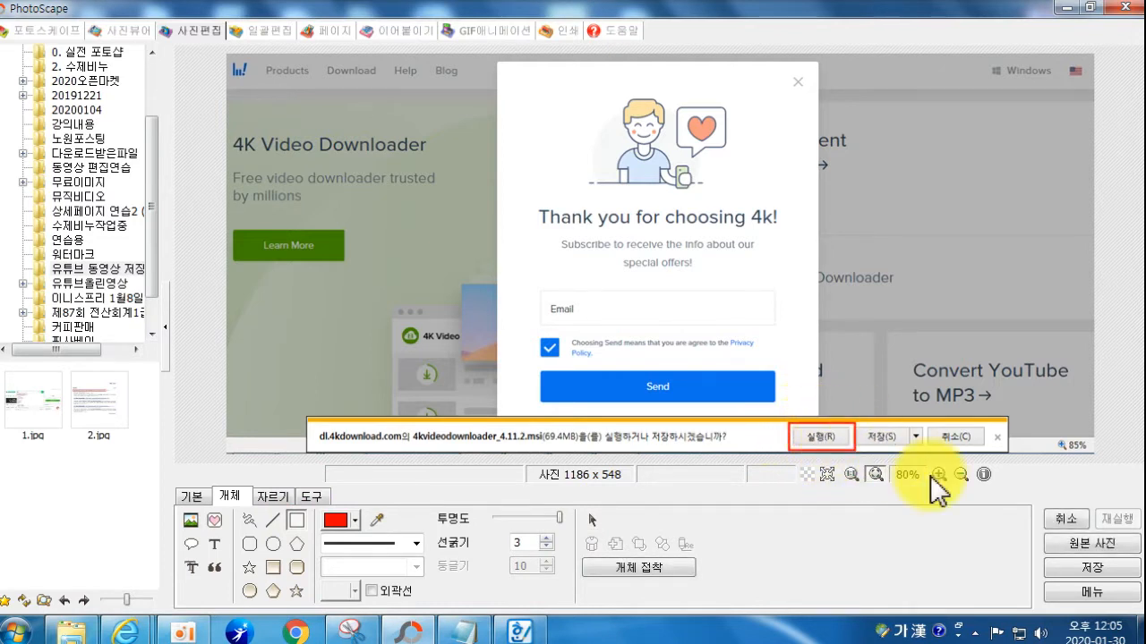
left_click(1093, 574)
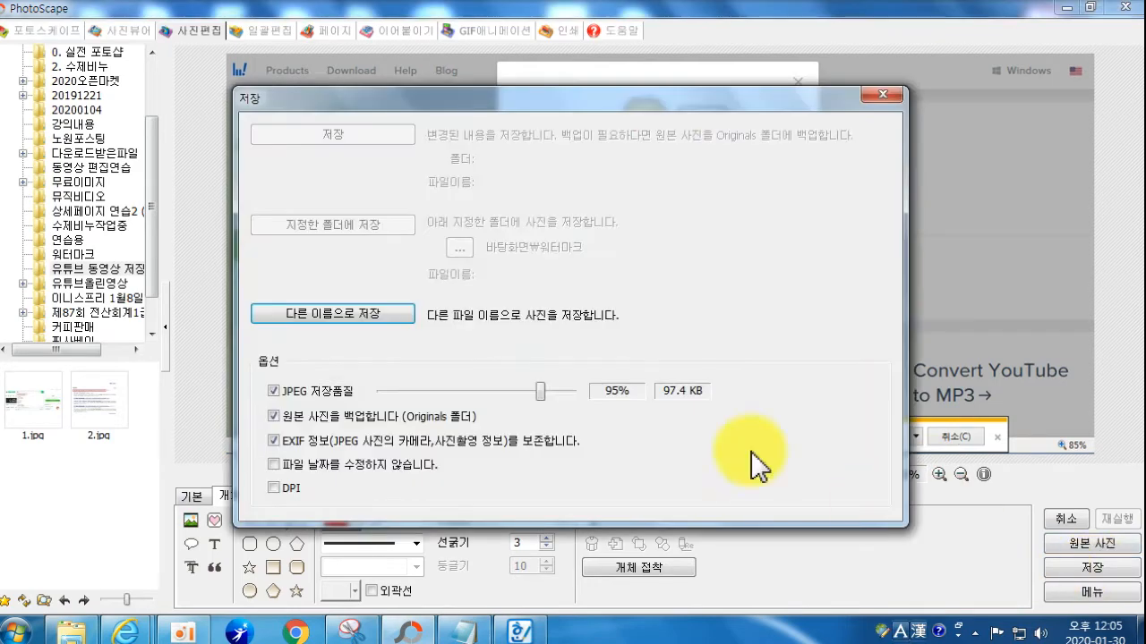
left_click(351, 320)
type("4")
left_click(394, 582)
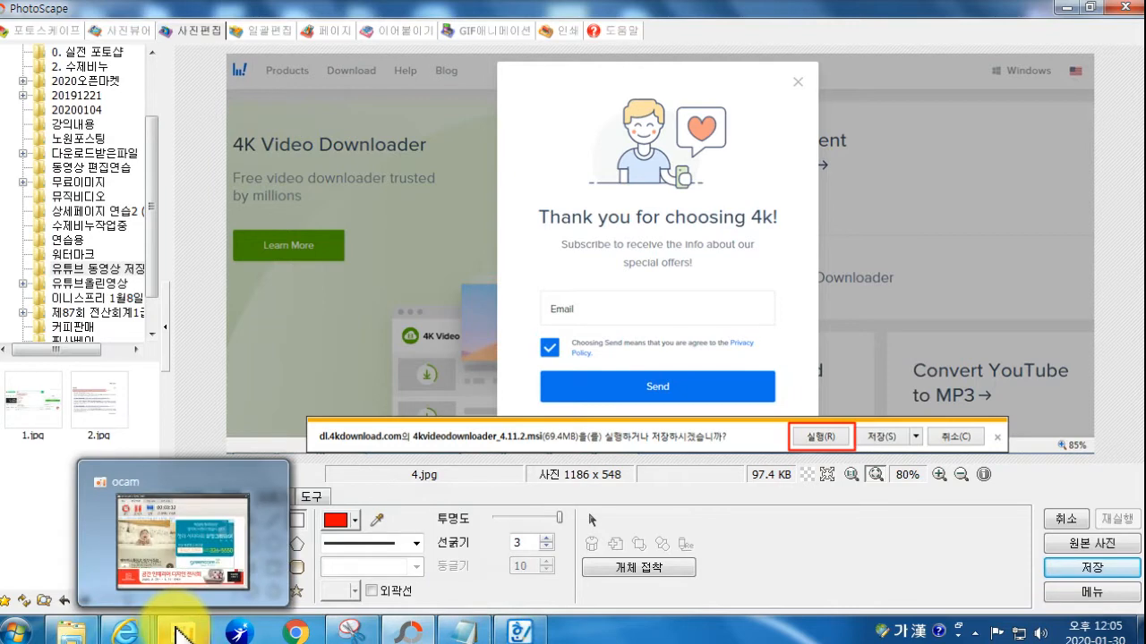
mouse_move(126, 631)
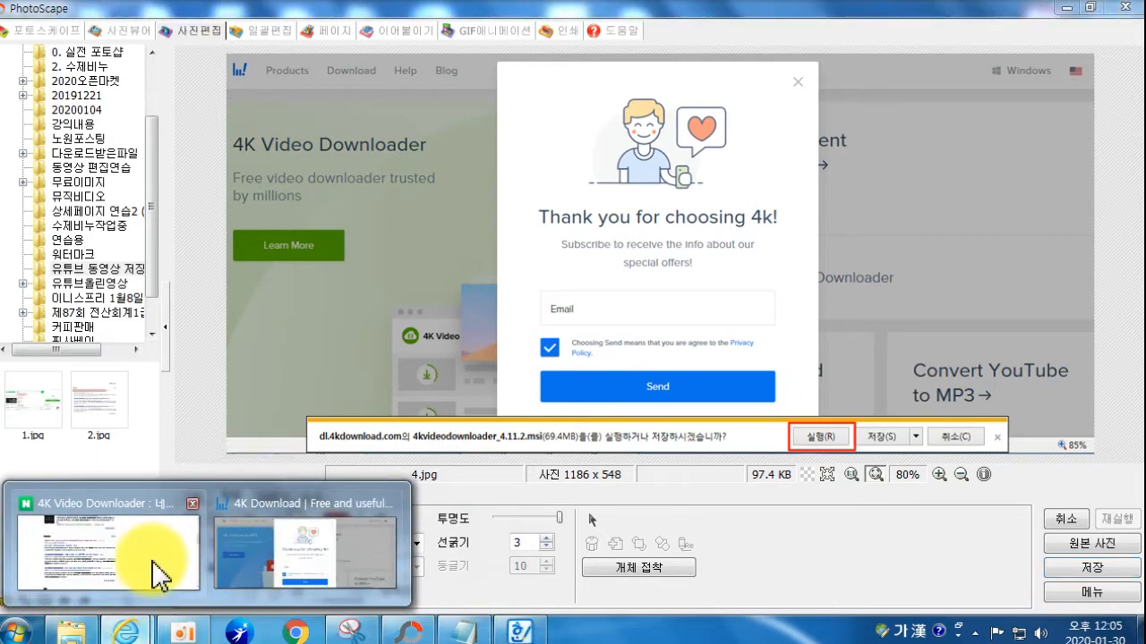
Step: Bring the 4kdownload page forward and run the 4kvideodownloader_4.11.2.msi installer
left_click(232, 557)
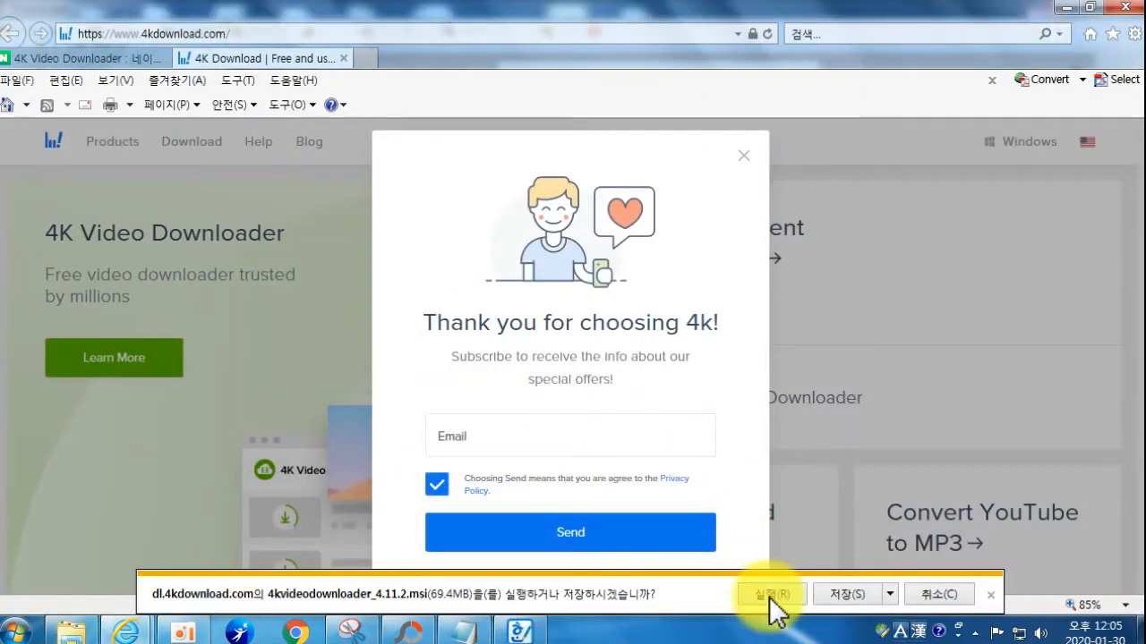
left_click(771, 594)
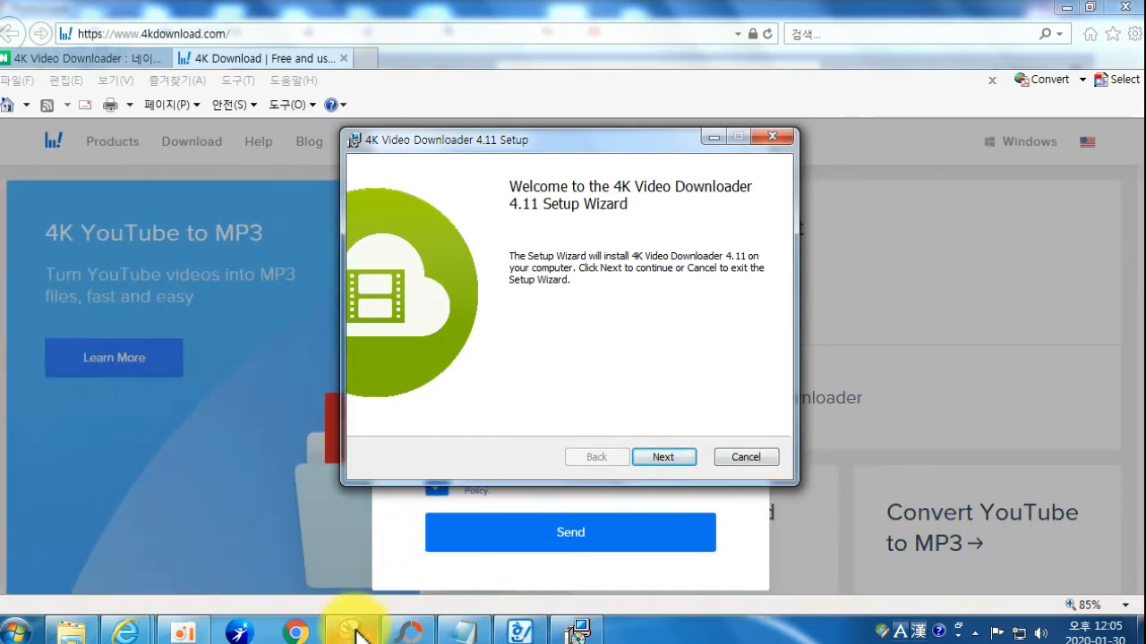
Step: Paste the 509 x 398 capture of the setup welcome screen into PhotoScape's editor
mouse_move(356, 631)
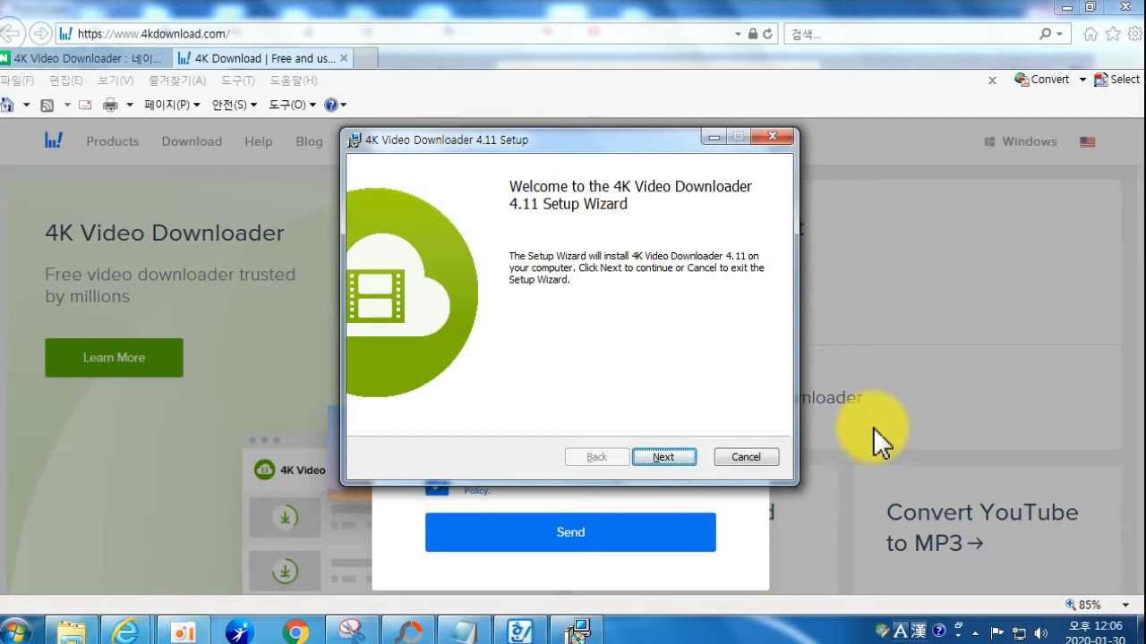
left_click(404, 628)
key("ctrl+v")
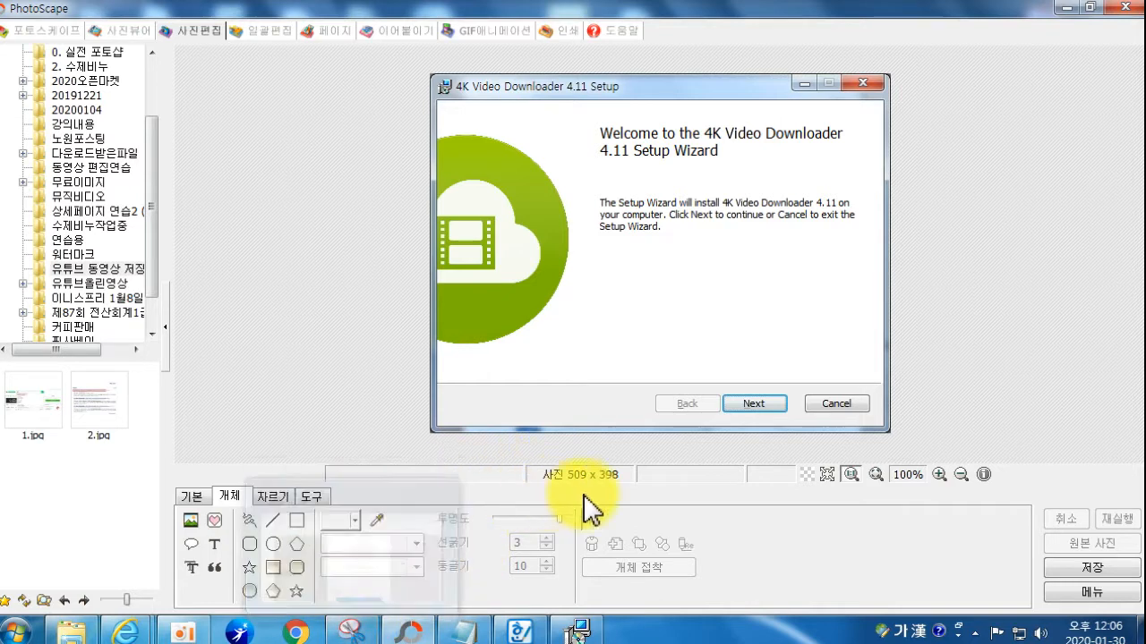
Step: Draw a red rectangle around Next on the welcome capture and save it as 5.jpg
left_click(295, 522)
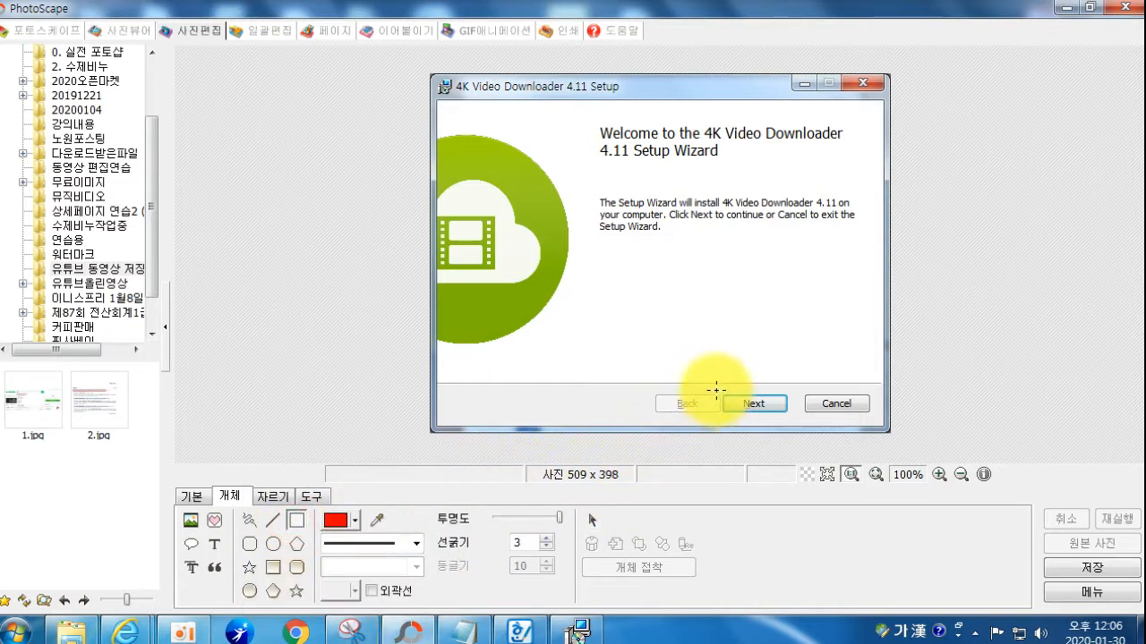
left_click_drag(716, 388, 794, 417)
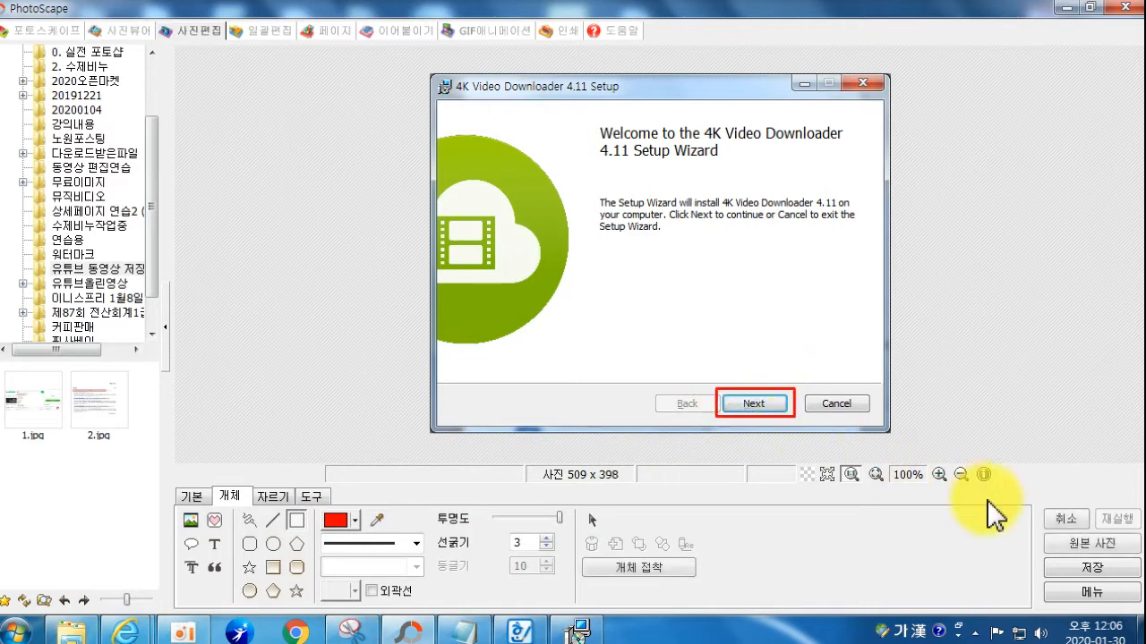
left_click(1078, 567)
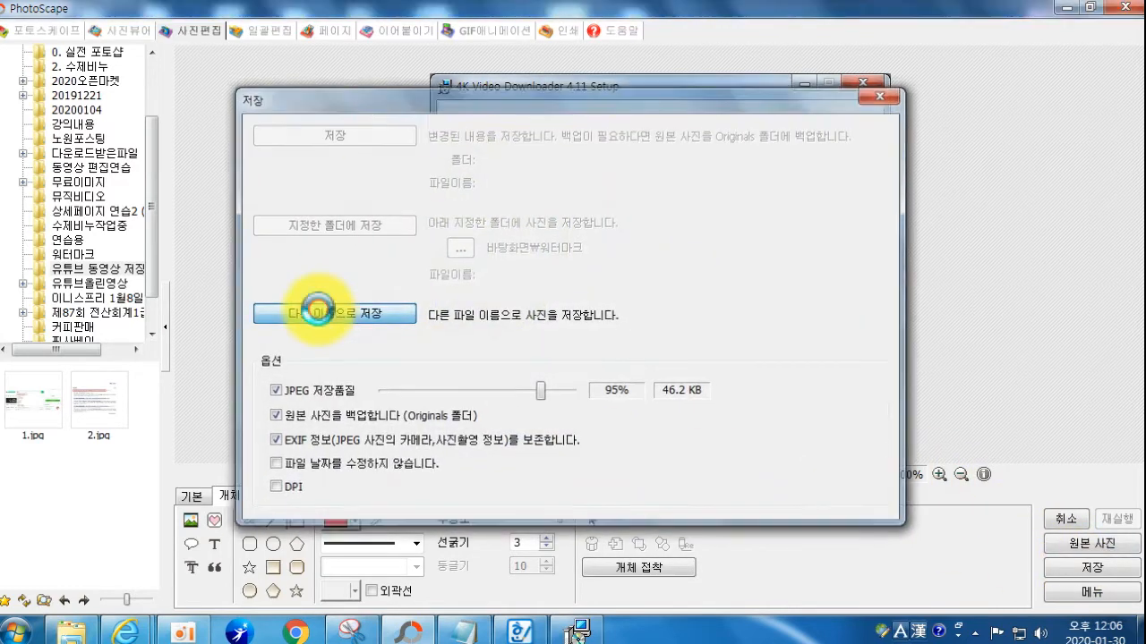
left_click(323, 313)
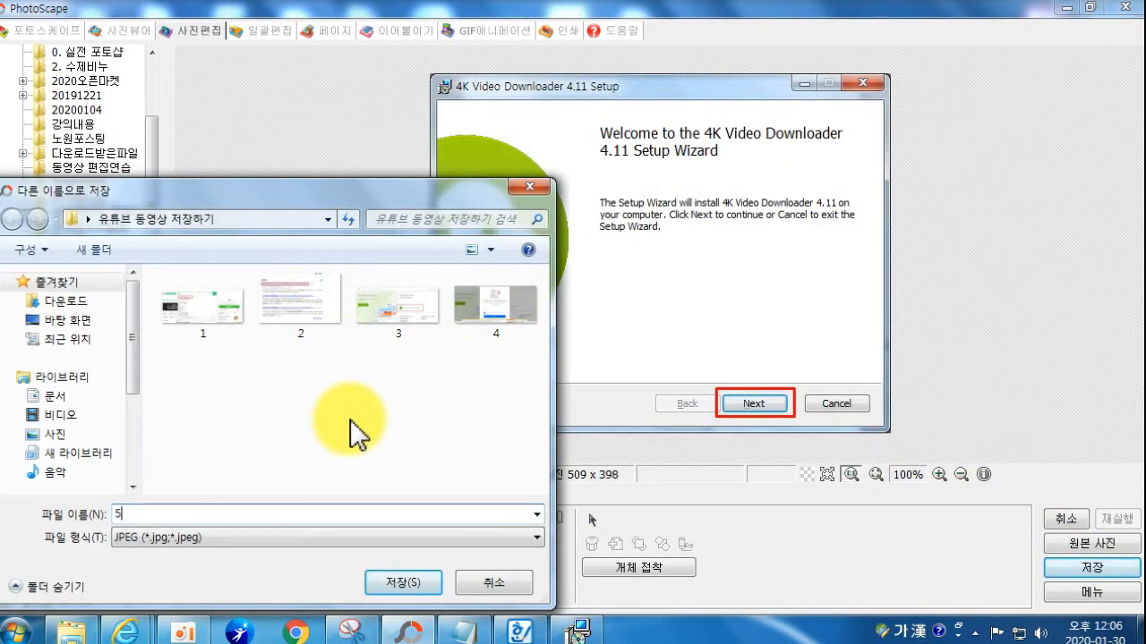
type("5")
key("Return")
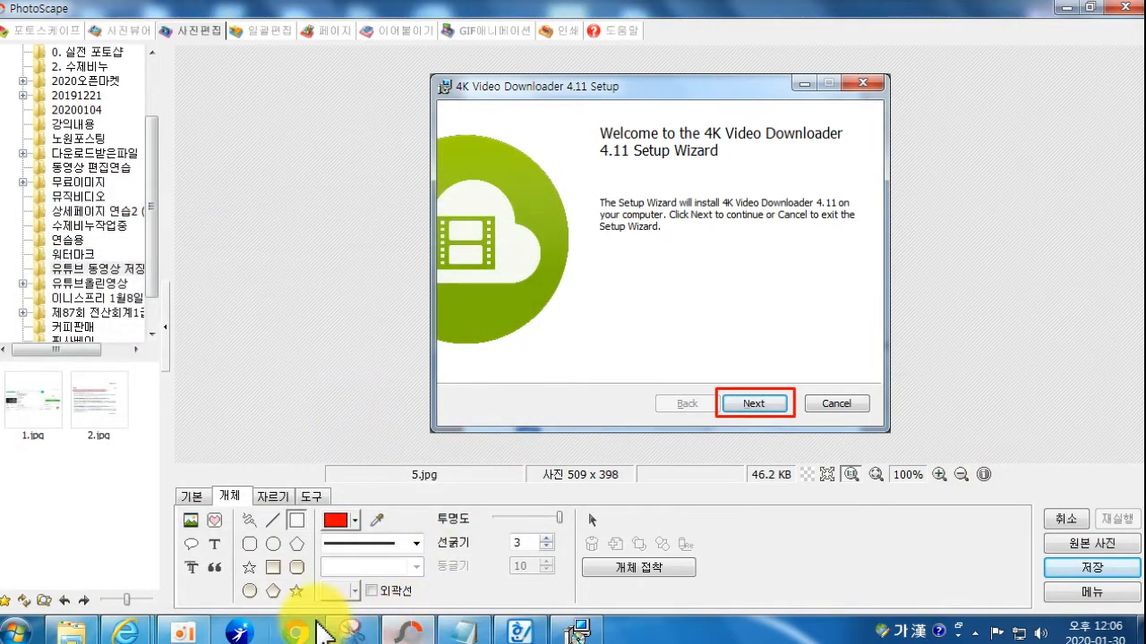
Step: Advance the setup wizard to License Agreement, tick 'I accept the terms', and return to PhotoScape
mouse_move(130, 632)
left_click(257, 561)
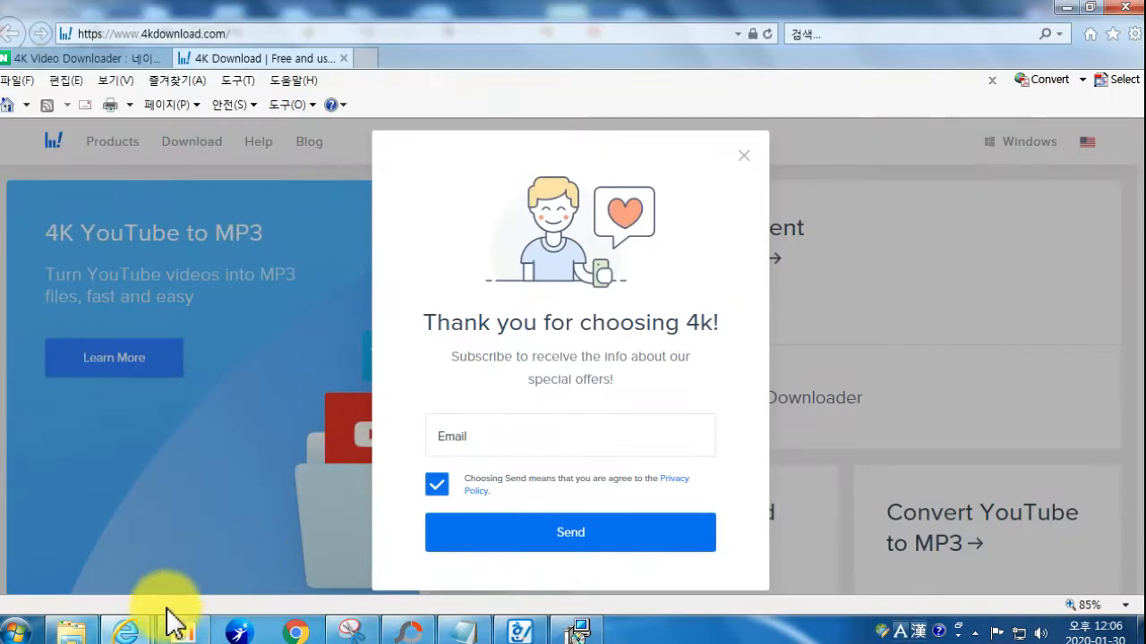
left_click(579, 631)
left_click(664, 457)
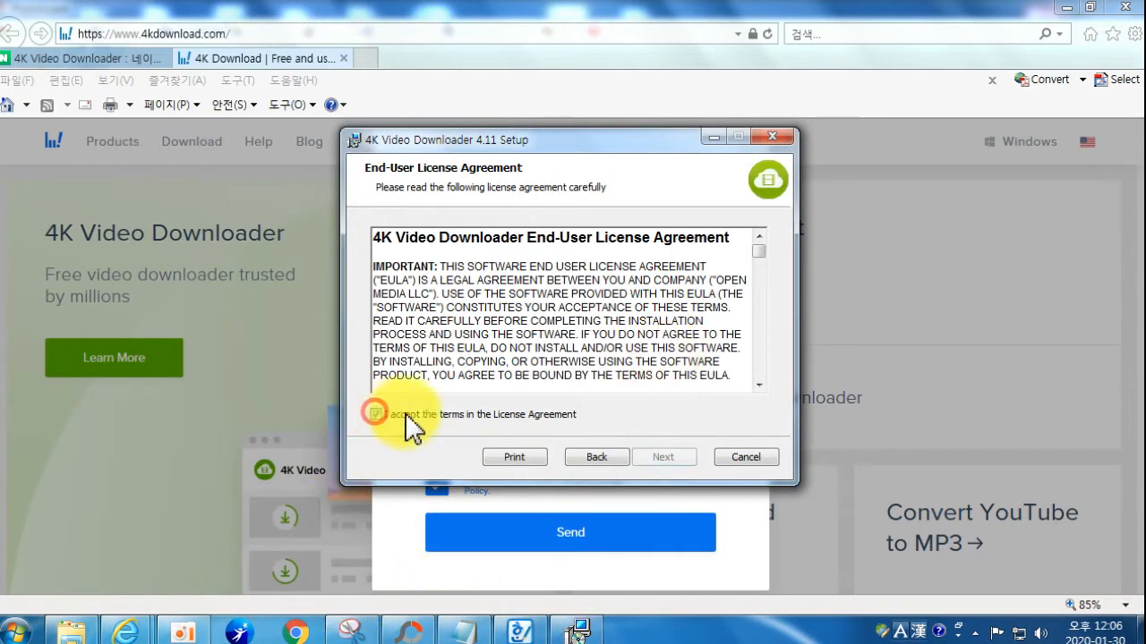
left_click(375, 413)
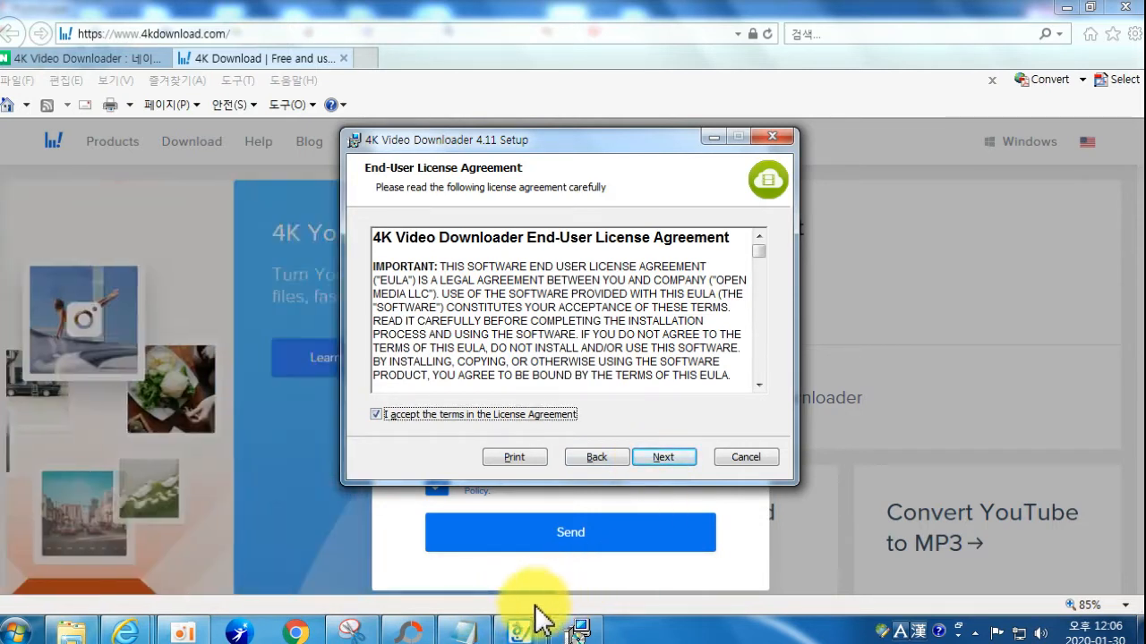
left_click(411, 632)
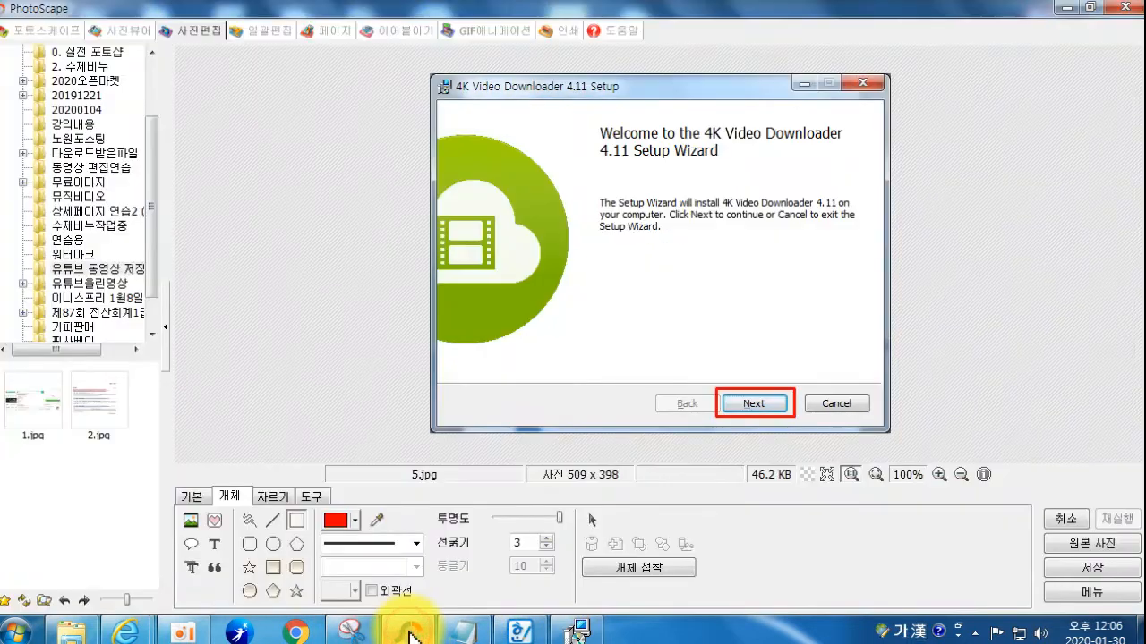
Step: Paste the License Agreement capture and draw red boxes around the checkbox and Next
key("ctrl+v")
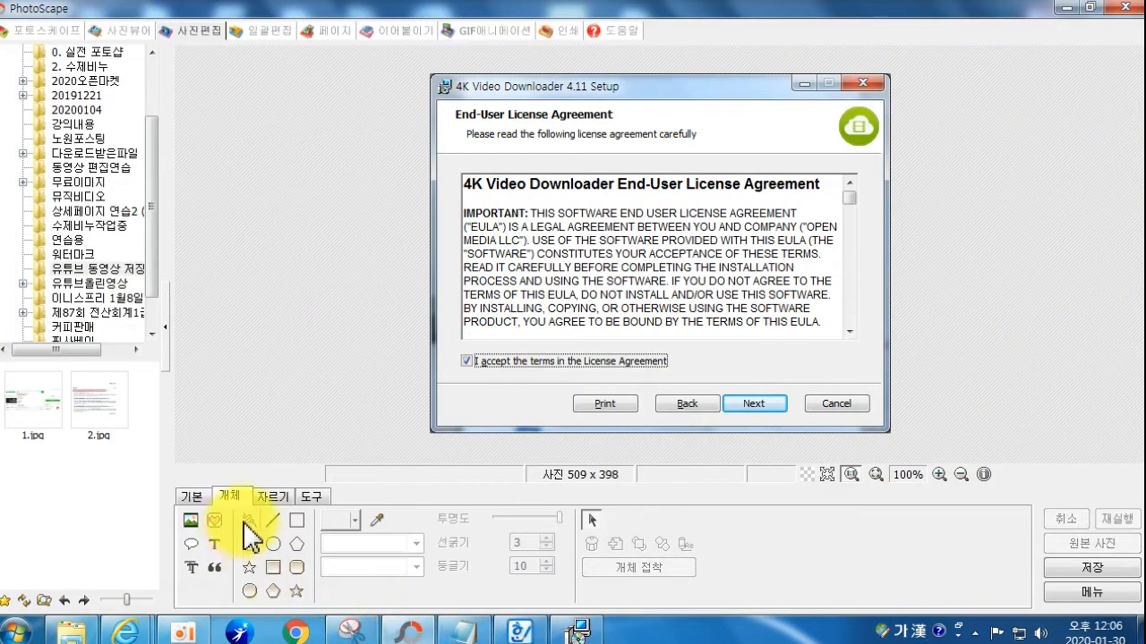
left_click(296, 520)
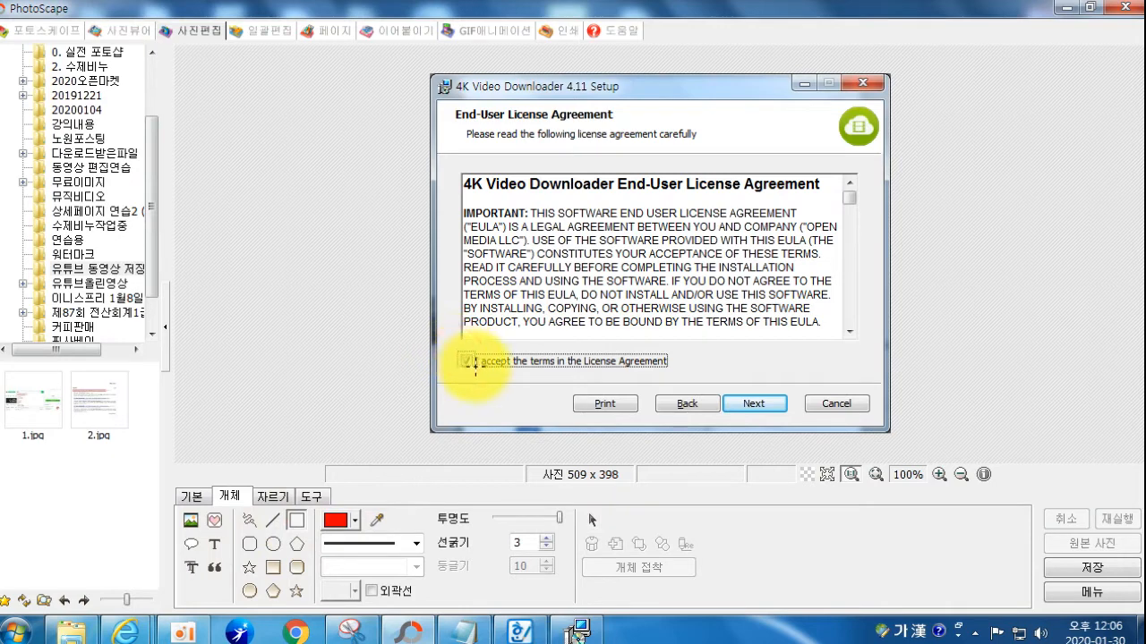
left_click_drag(458, 351, 477, 370)
left_click_drag(732, 394, 796, 417)
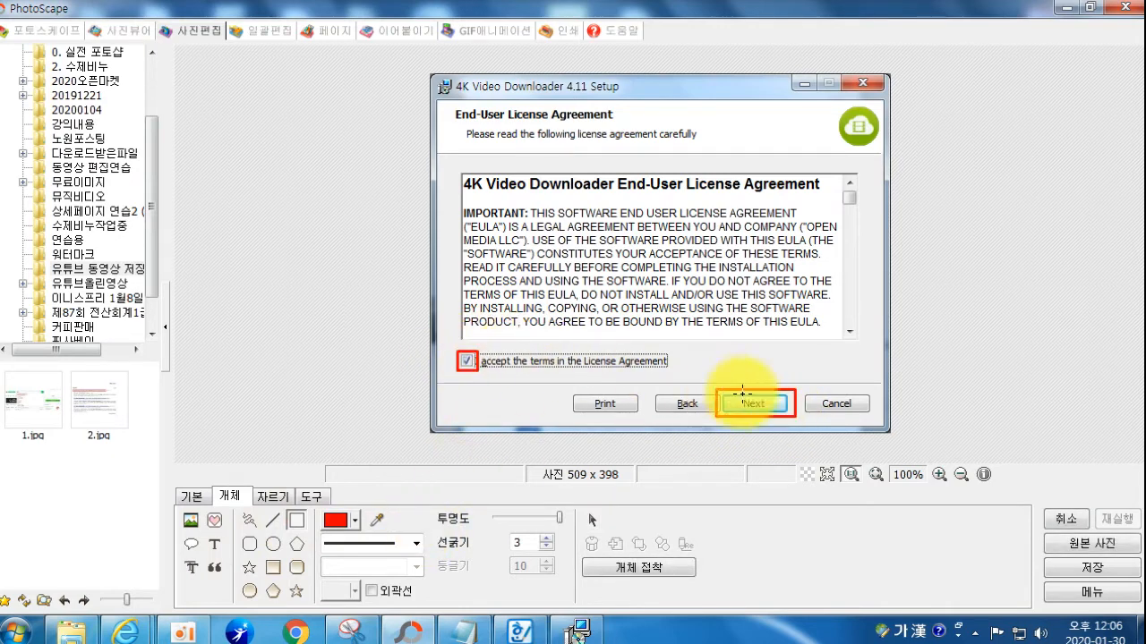
Step: Place number icon 1 beside the checkbox and number icon 2 beside Next
left_click(213, 520)
left_click(205, 219)
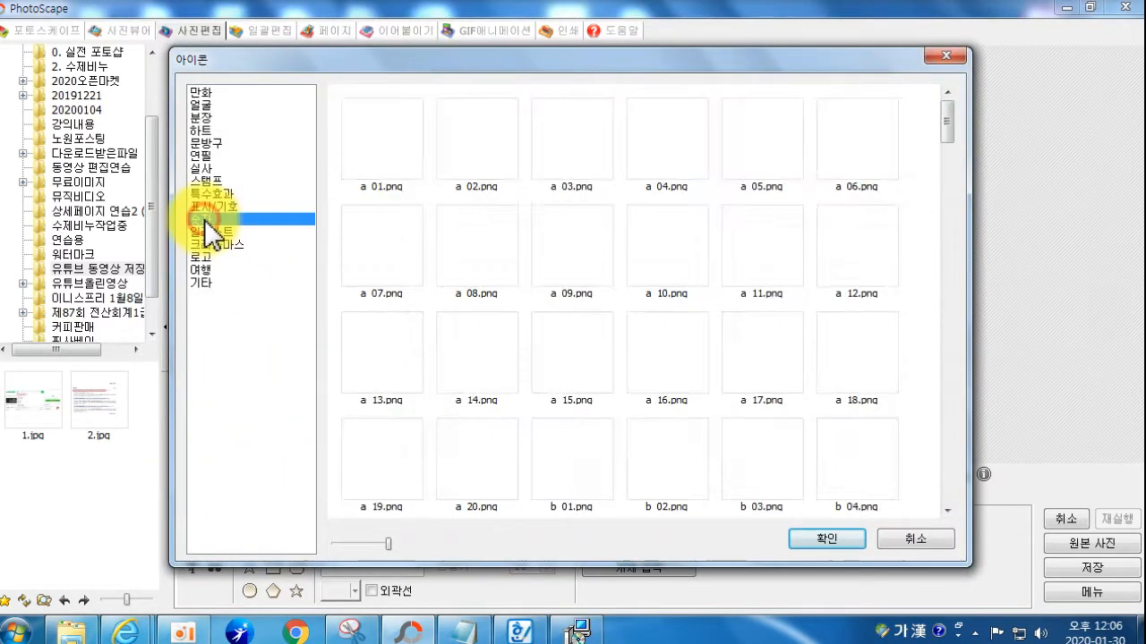
left_click(384, 140)
left_click(819, 538)
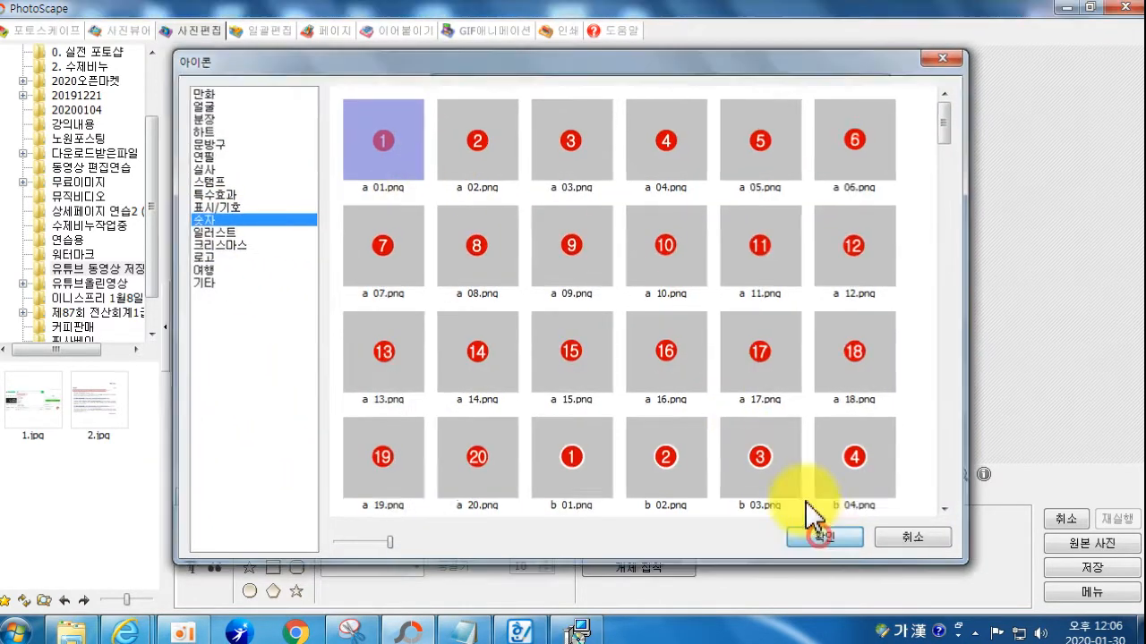
left_click_drag(660, 252, 470, 347)
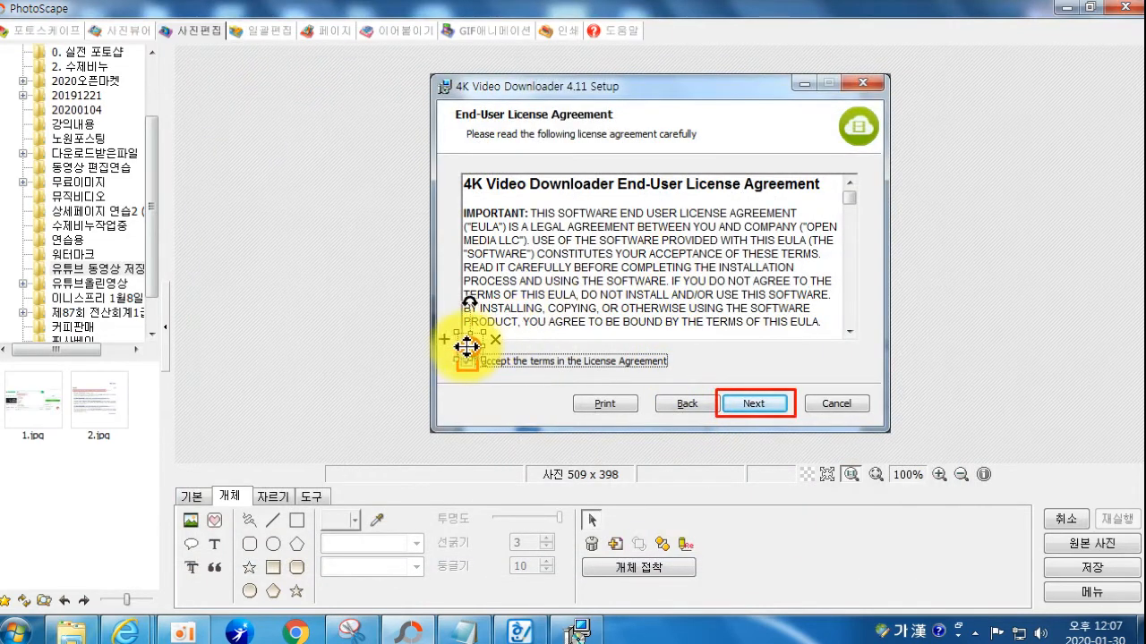
left_click(213, 521)
left_click(477, 143)
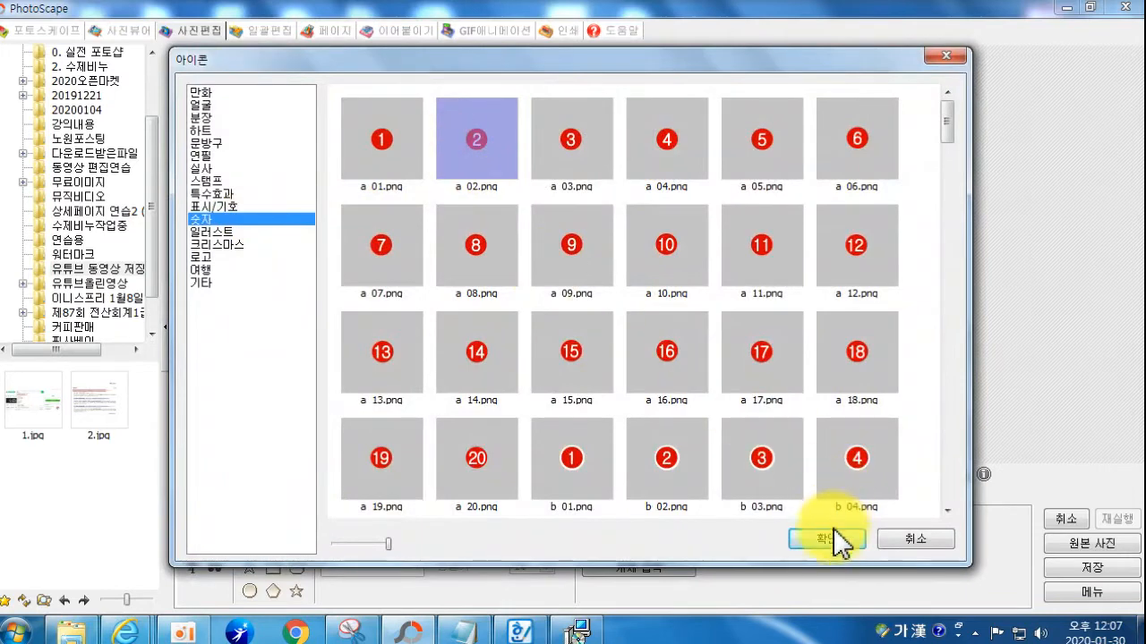
left_click(819, 538)
left_click_drag(660, 254, 714, 383)
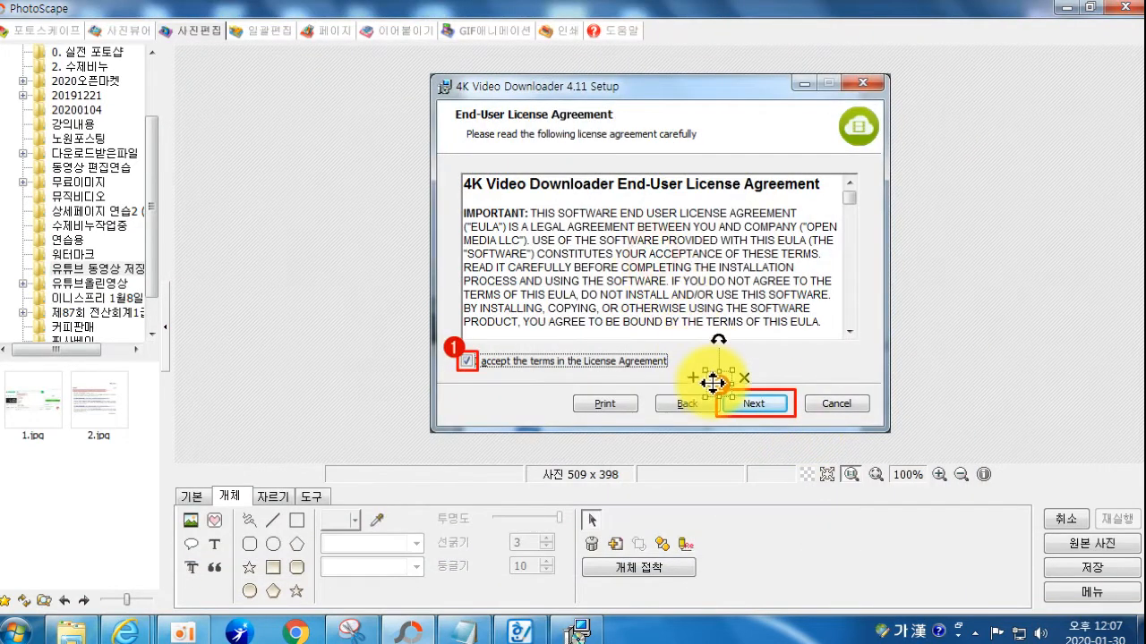
left_click(783, 368)
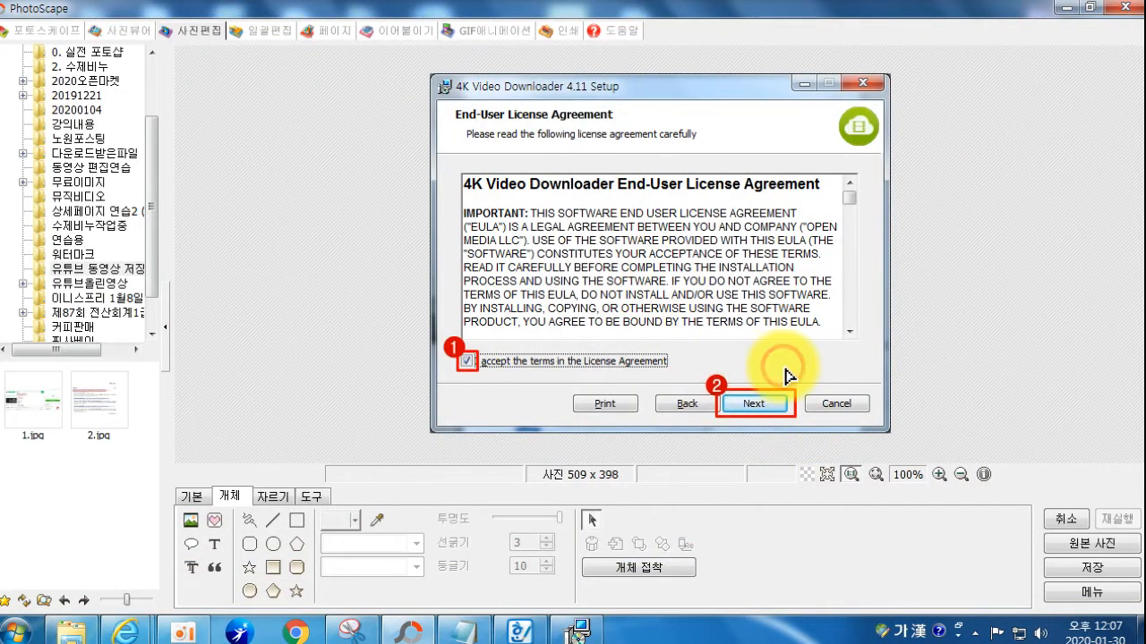
Step: Save the annotated license capture as 6.jpg
left_click(1065, 565)
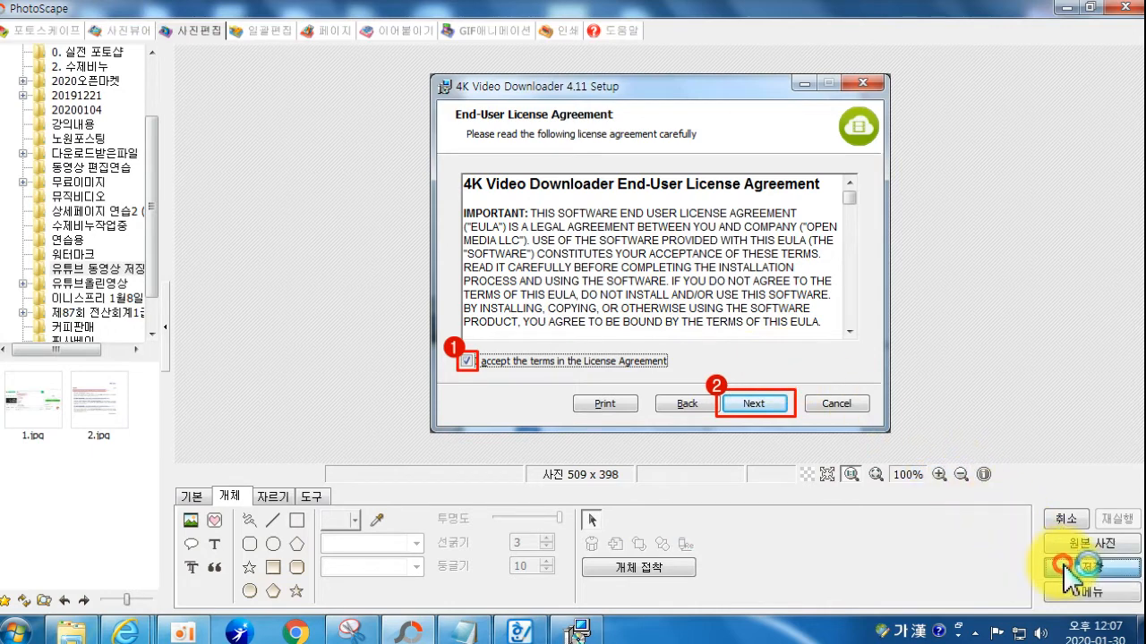
left_click(376, 313)
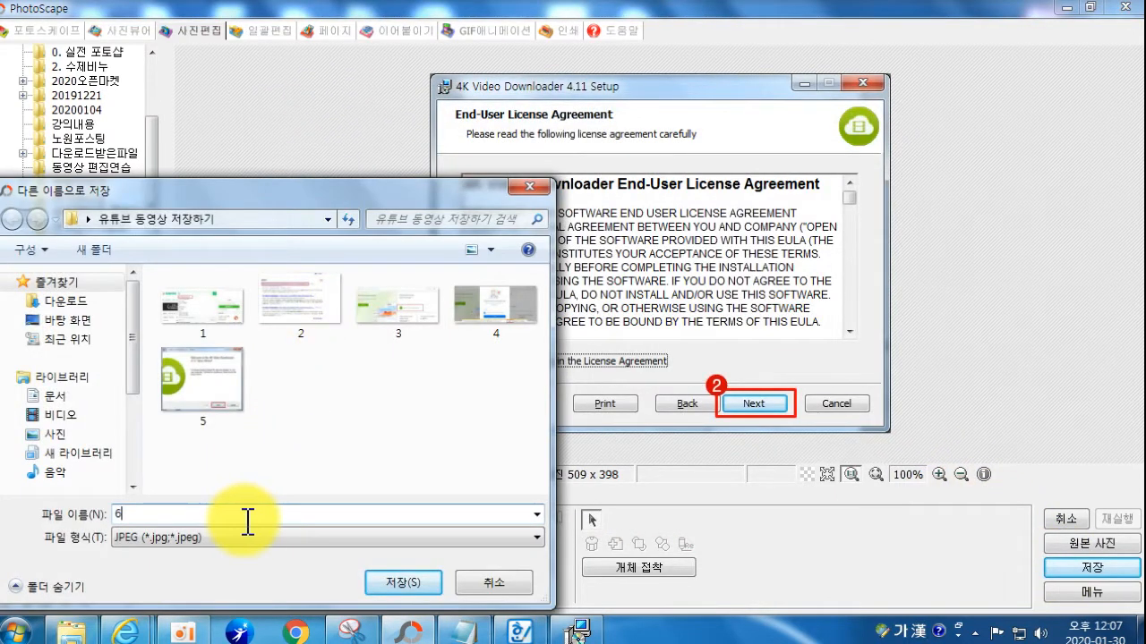
type("6")
key("Return")
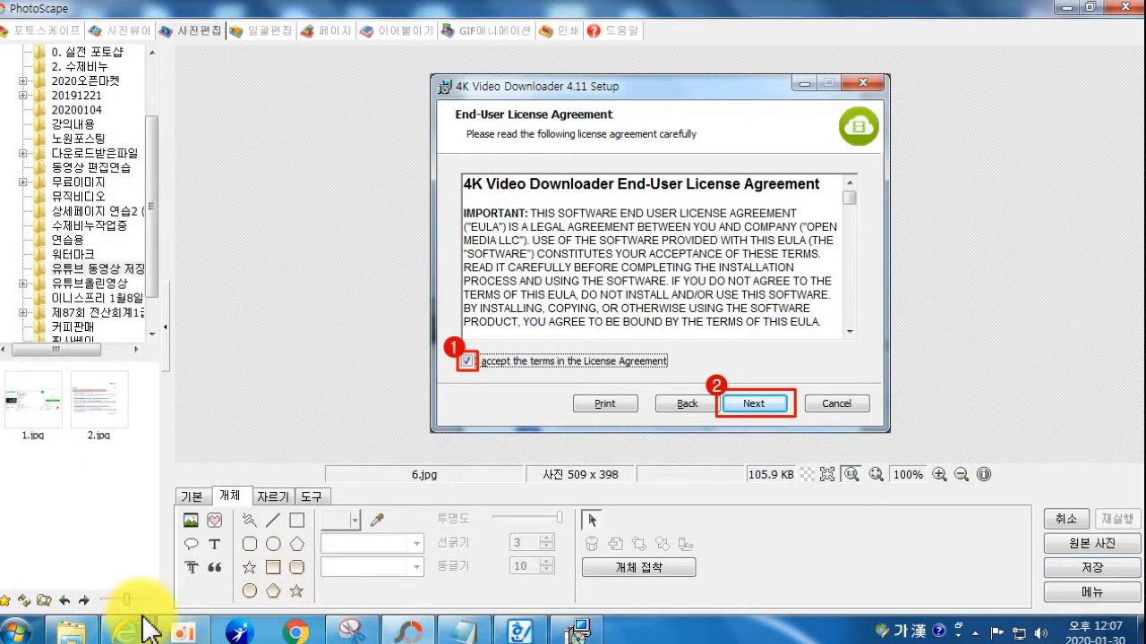
Step: Advance the setup wizard to the Destination Folder page
mouse_move(136, 632)
left_click(580, 629)
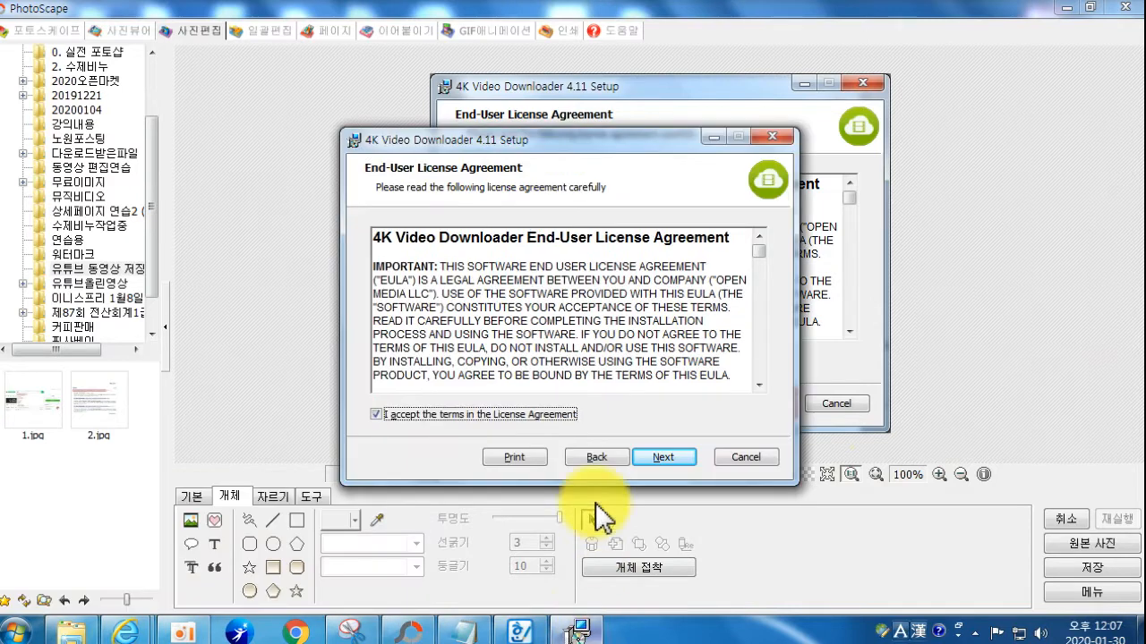
left_click(663, 459)
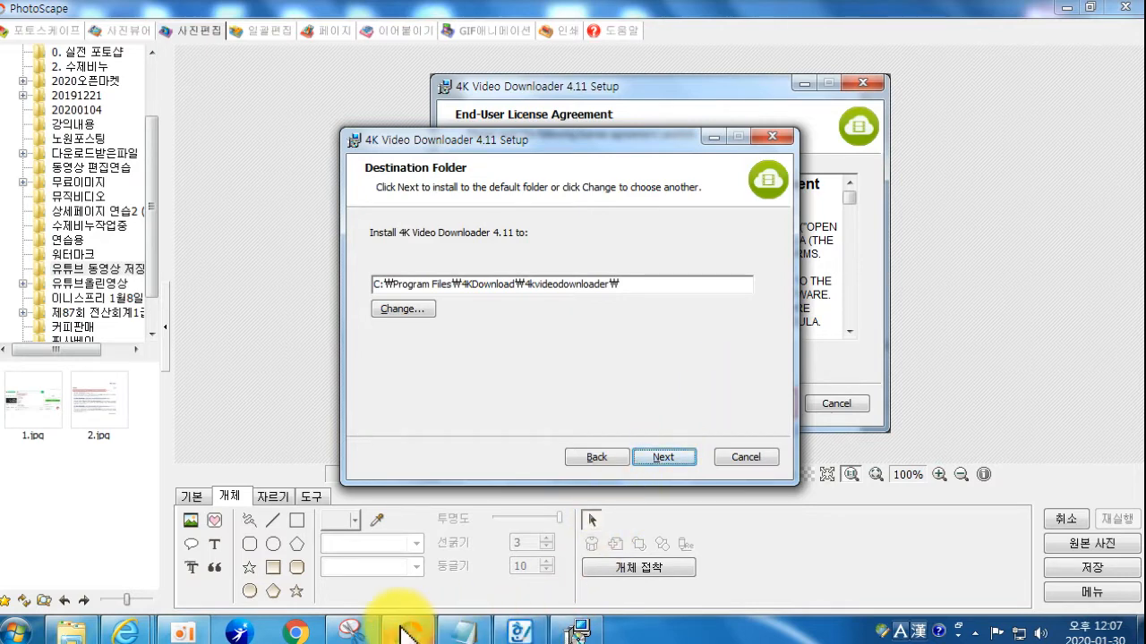
Step: Box Next in red on the Destination Folder capture and save it as 7.jpg
mouse_move(409, 634)
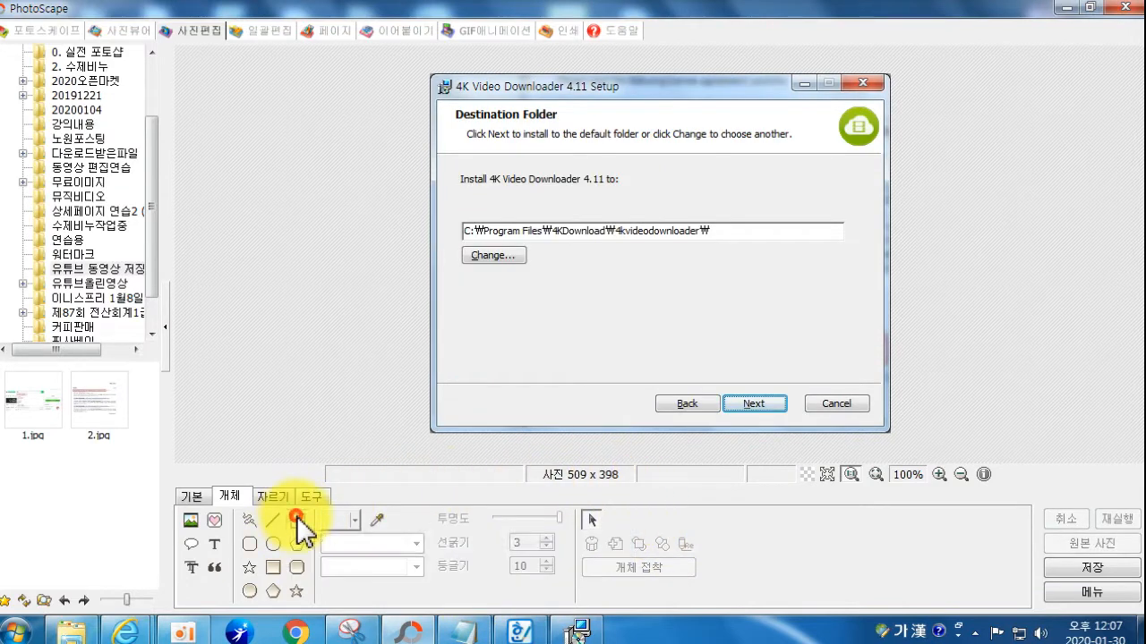
left_click(296, 520)
left_click_drag(718, 392, 792, 416)
left_click(1070, 565)
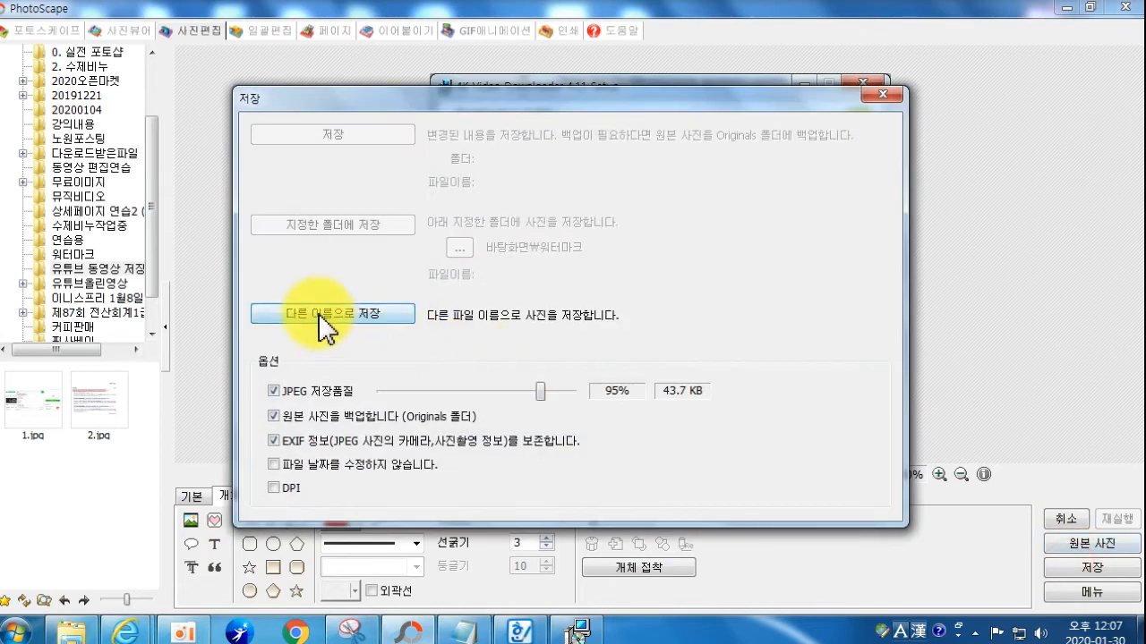
left_click(305, 308)
type("7")
key("Return")
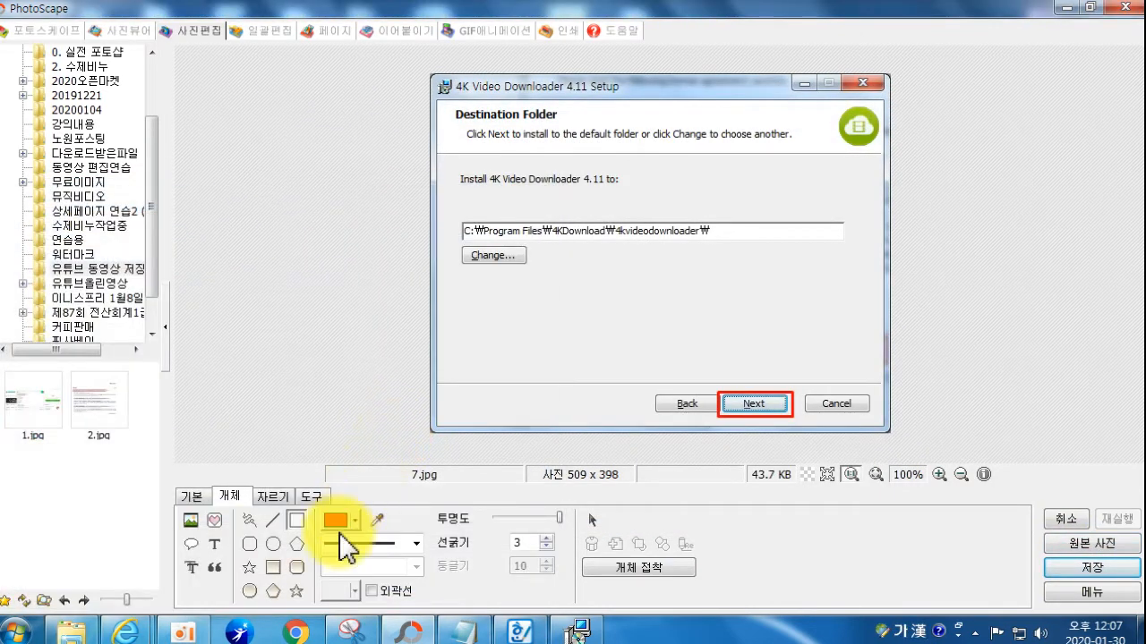
left_click(577, 631)
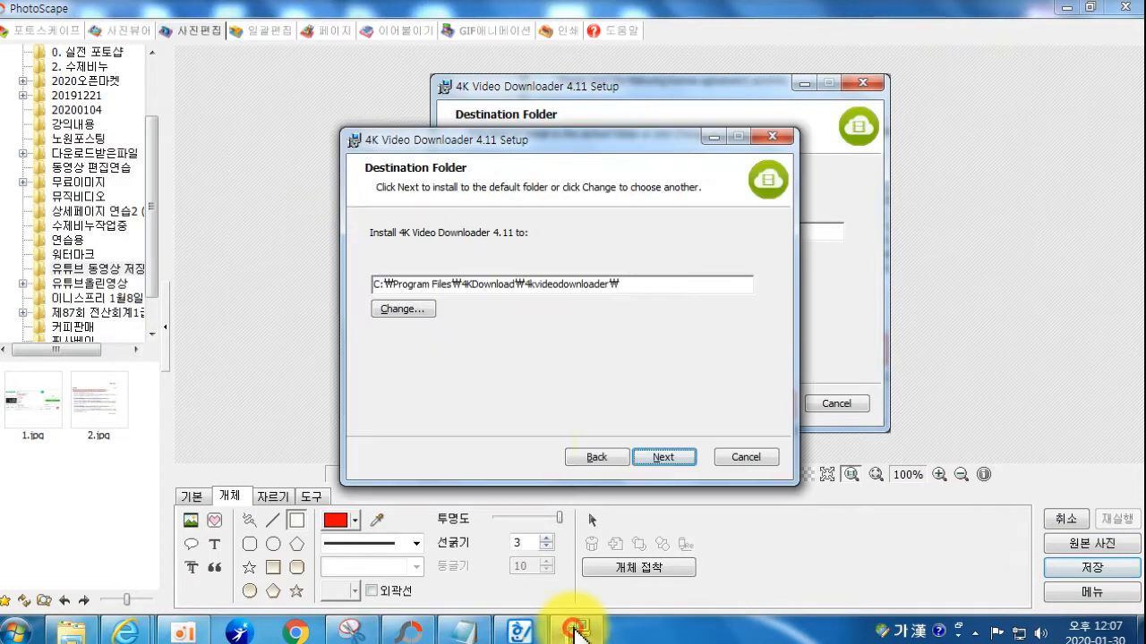
Step: Advance the wizard to Ready to install, box Install in red on its capture, save as 8.jpg
left_click(664, 458)
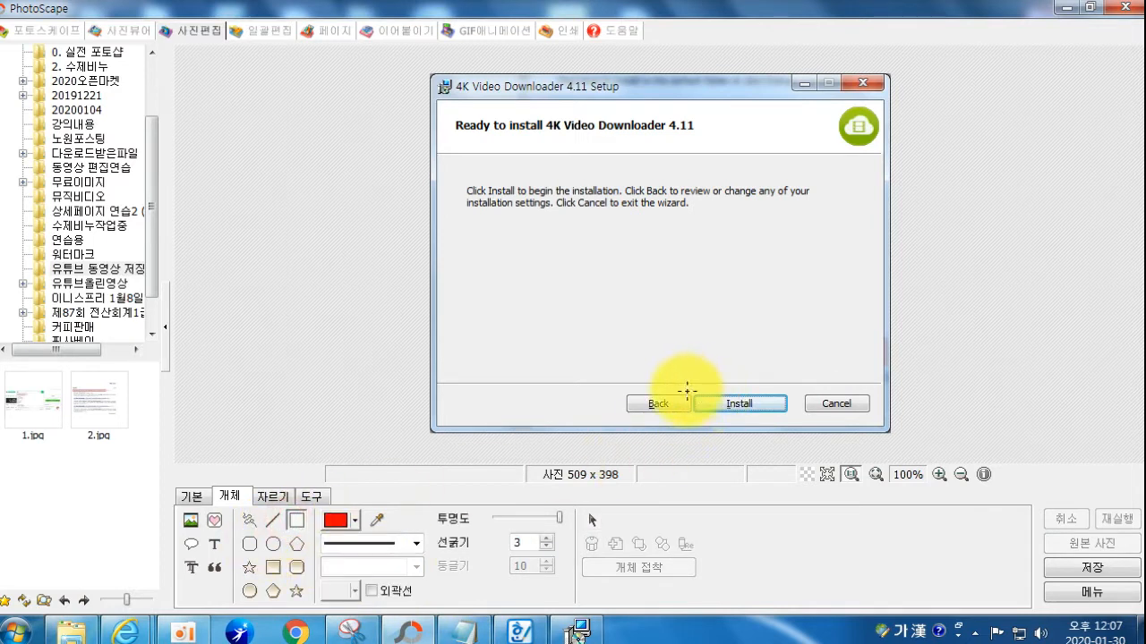
left_click(767, 403)
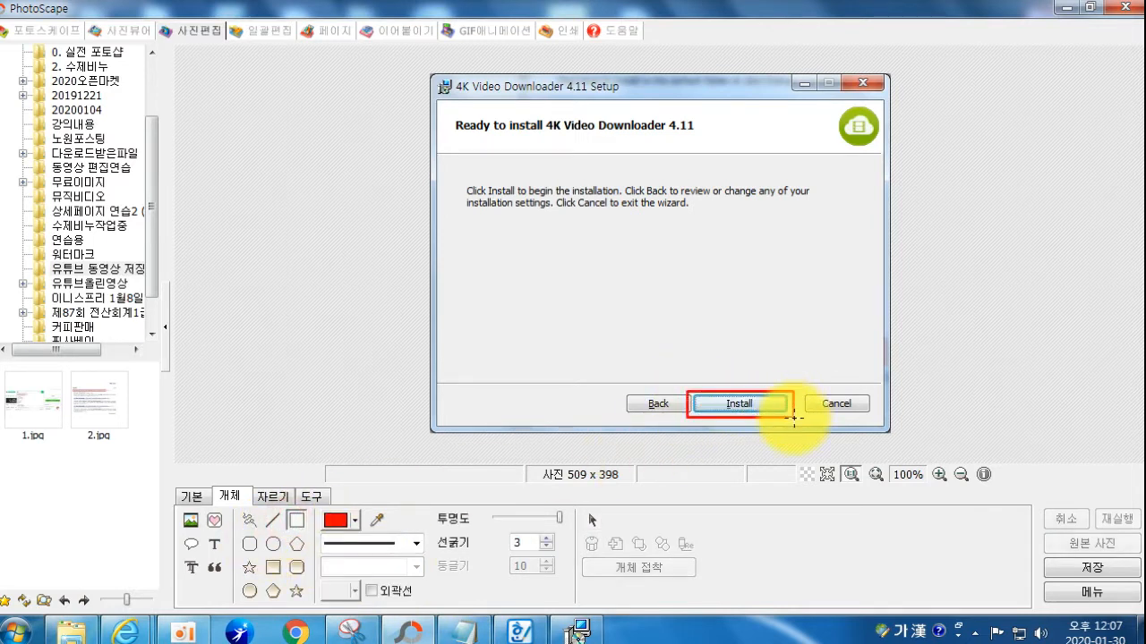
left_click(1079, 567)
left_click(349, 315)
type("8")
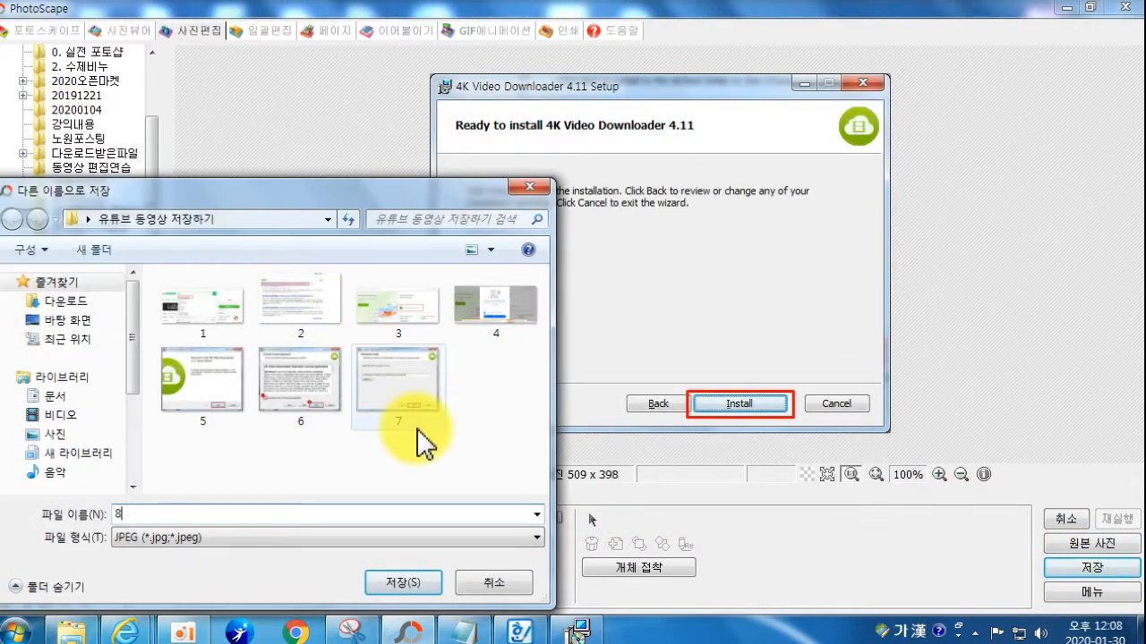
key("Return")
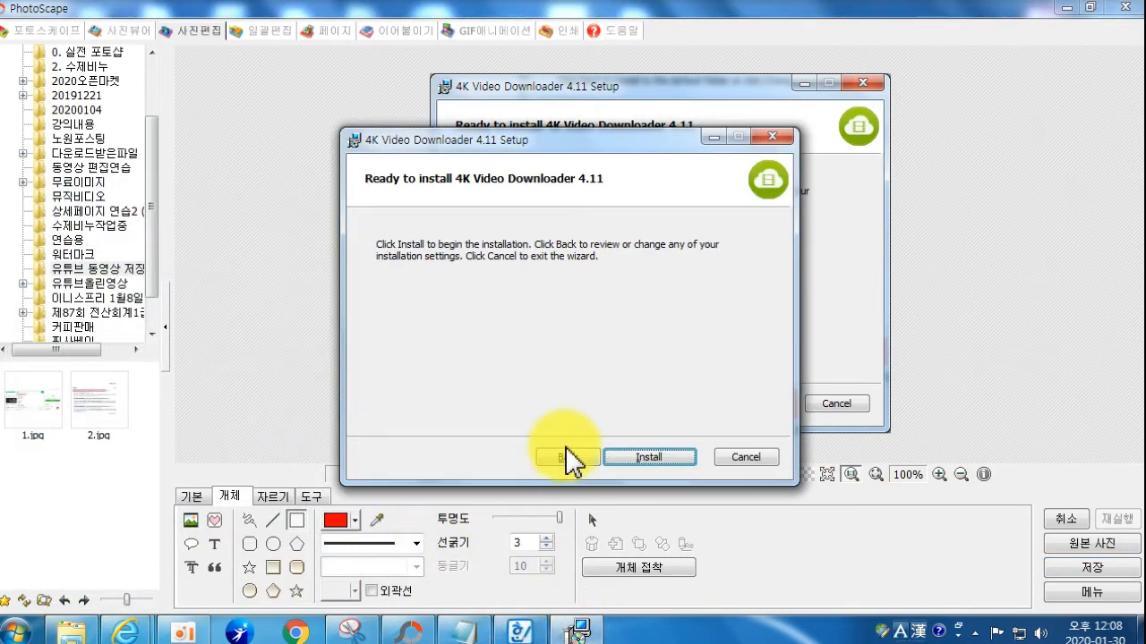
Step: Start installing 4K Video Downloader, then minimize the running installer to reveal the screenshot
key("Return")
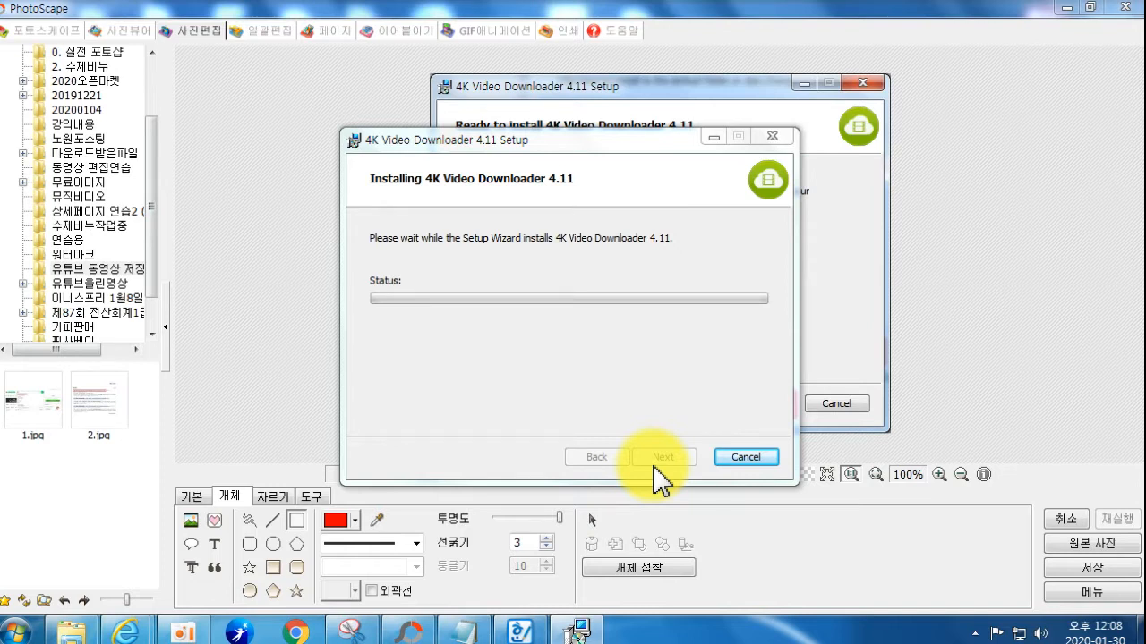
left_click(391, 633)
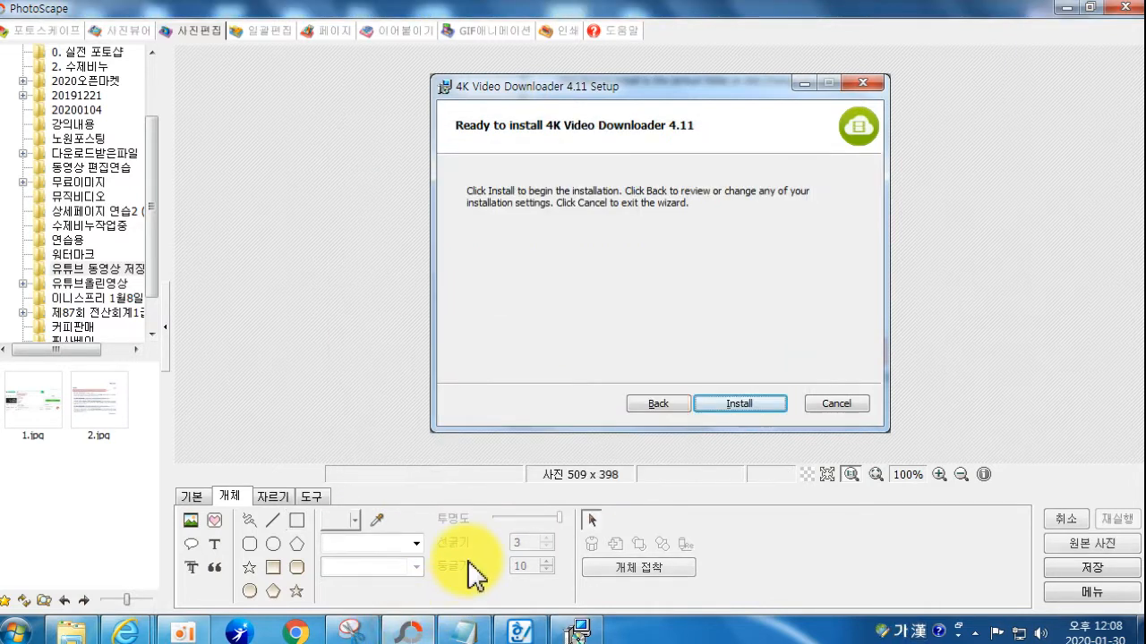
left_click(598, 320)
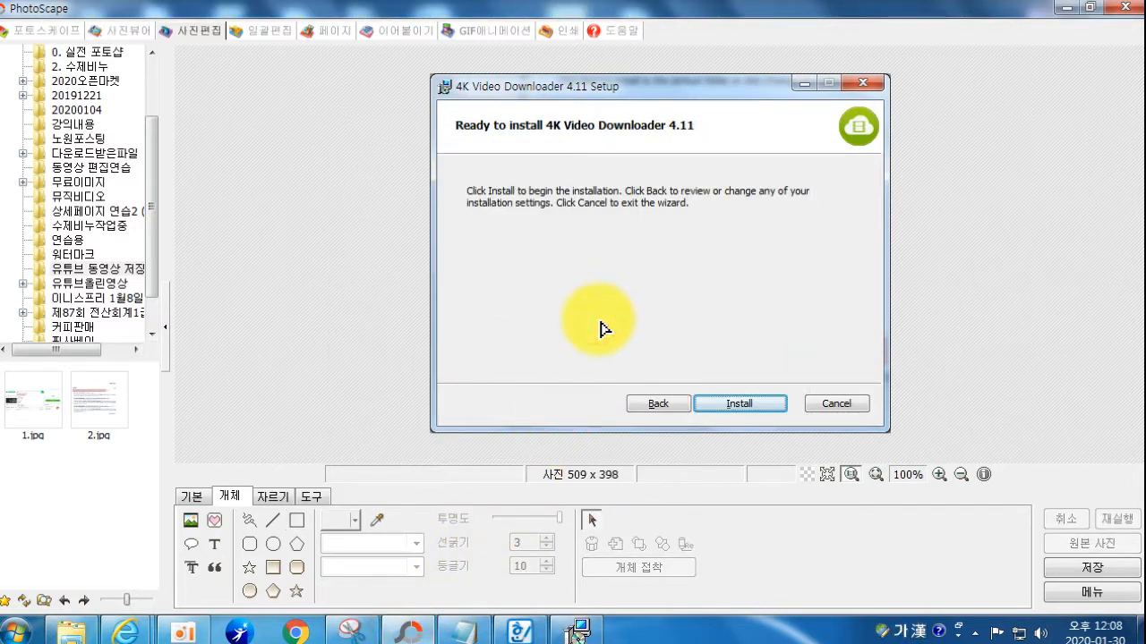
Step: Draw a red box around the Finish button on the setup-complete screenshot
left_click(580, 630)
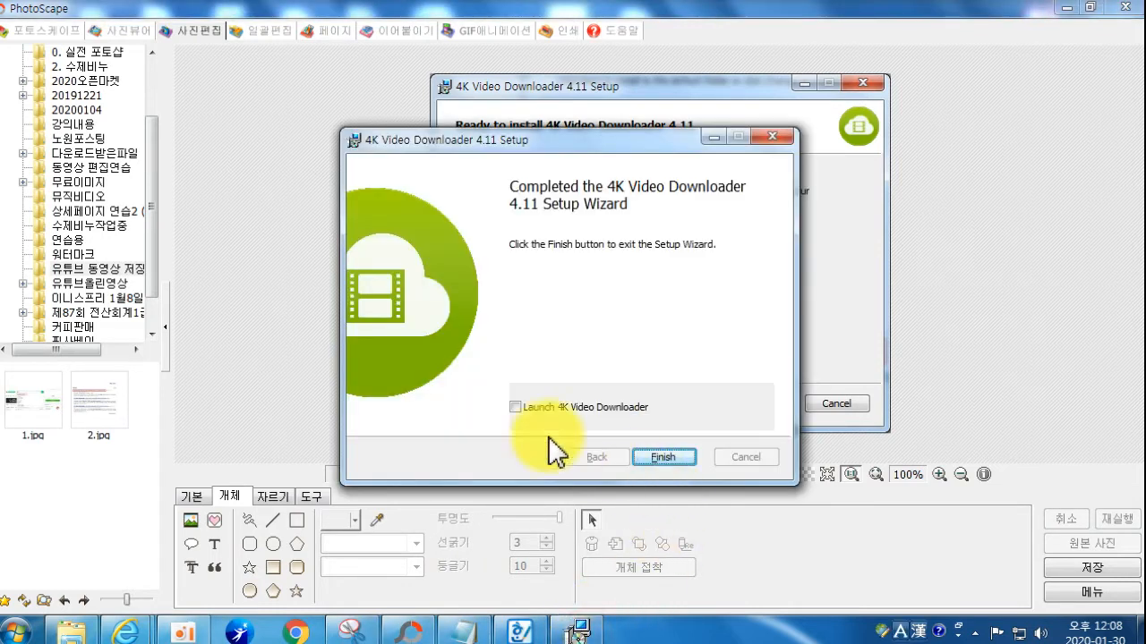
left_click_drag(458, 147, 456, 128)
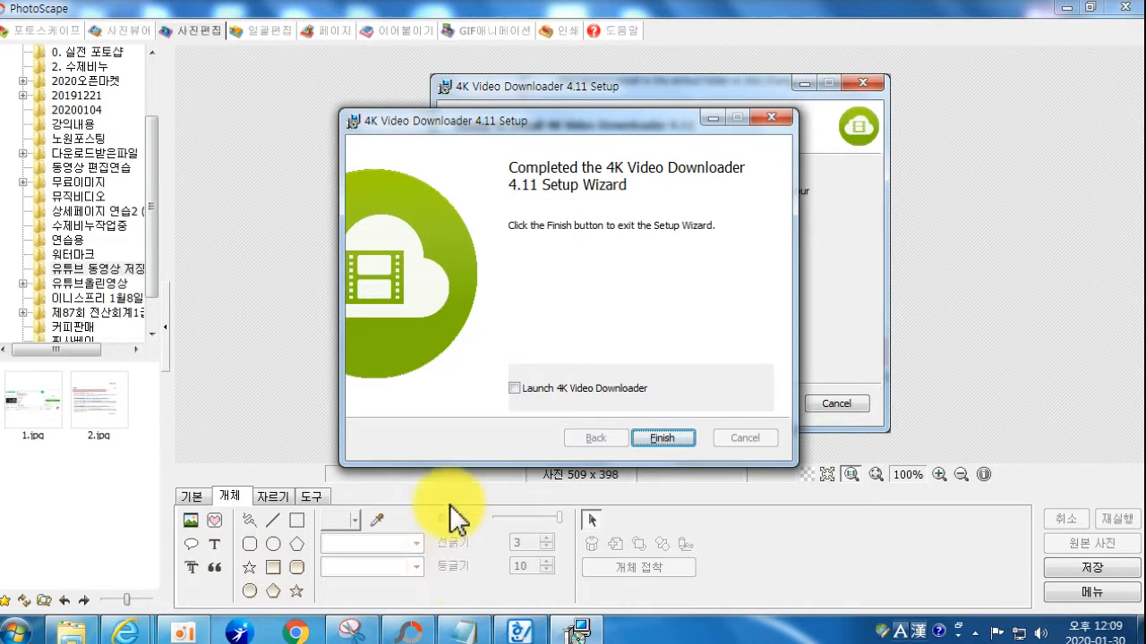
left_click(577, 631)
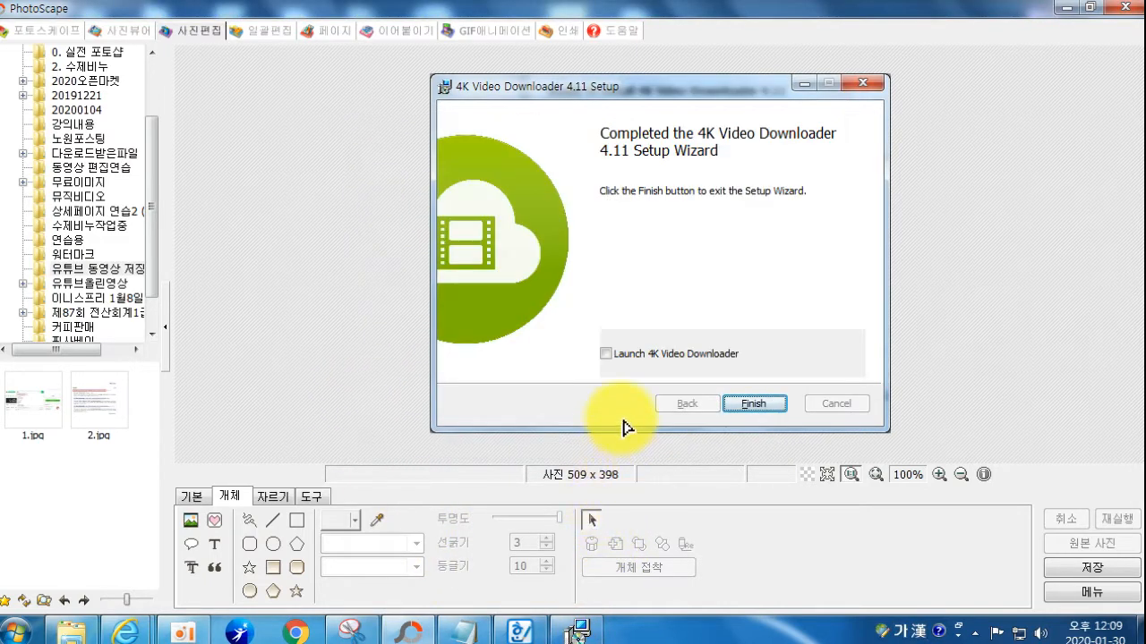
left_click(297, 520)
left_click_drag(717, 391, 796, 417)
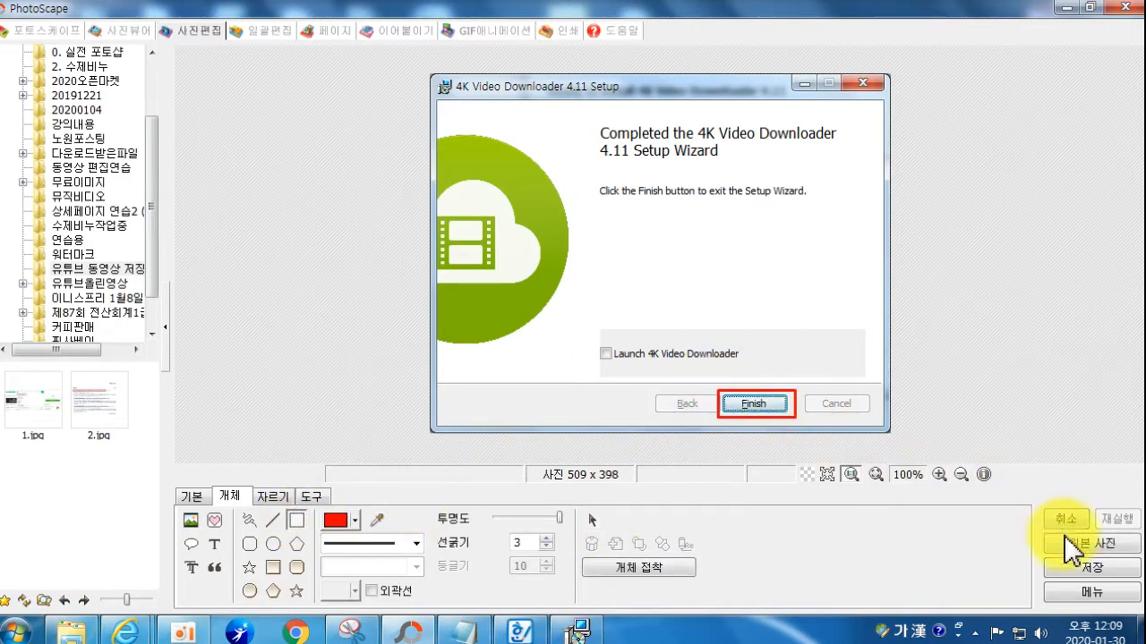
Step: Save the edited image as 9.jpg, then click Finish in the real installer
left_click(1091, 569)
left_click(328, 319)
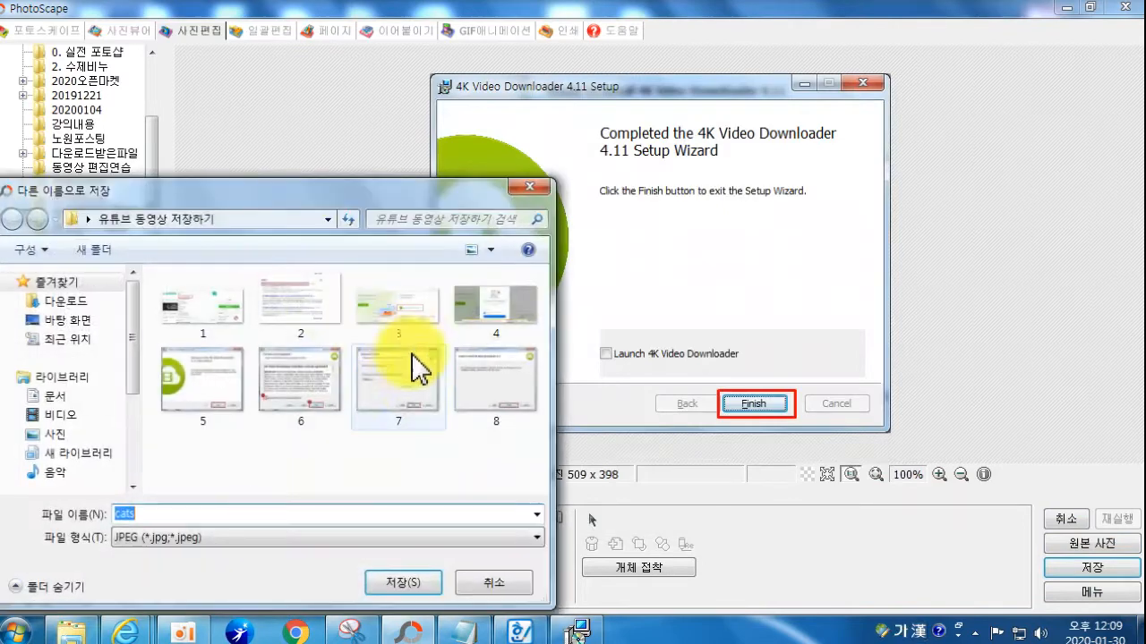
key("Hangul")
type("9")
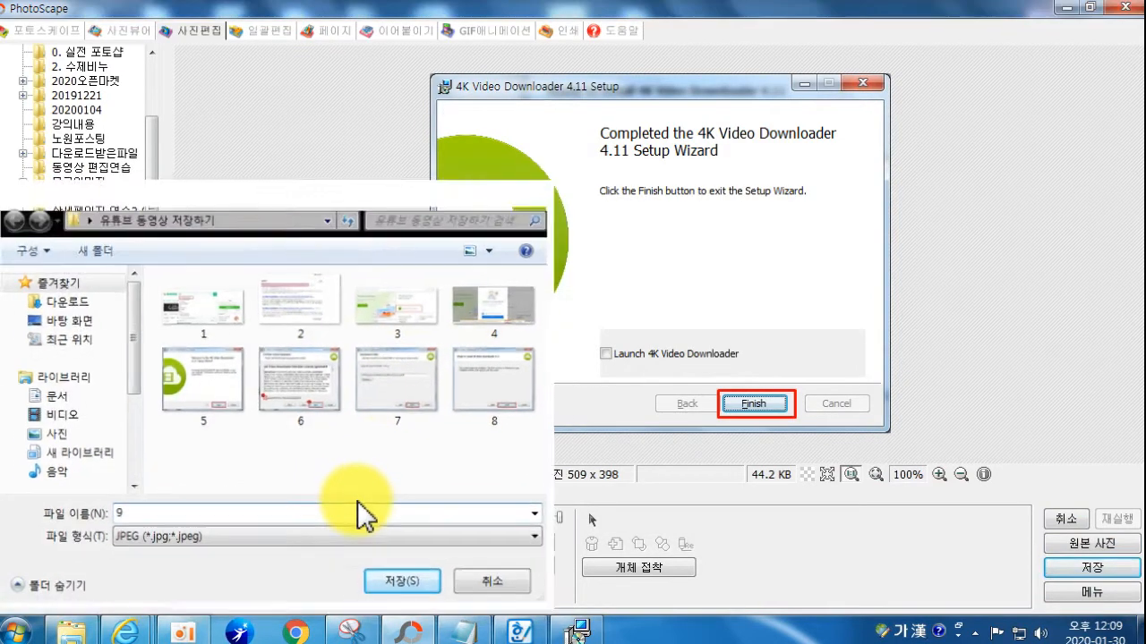
key("Return")
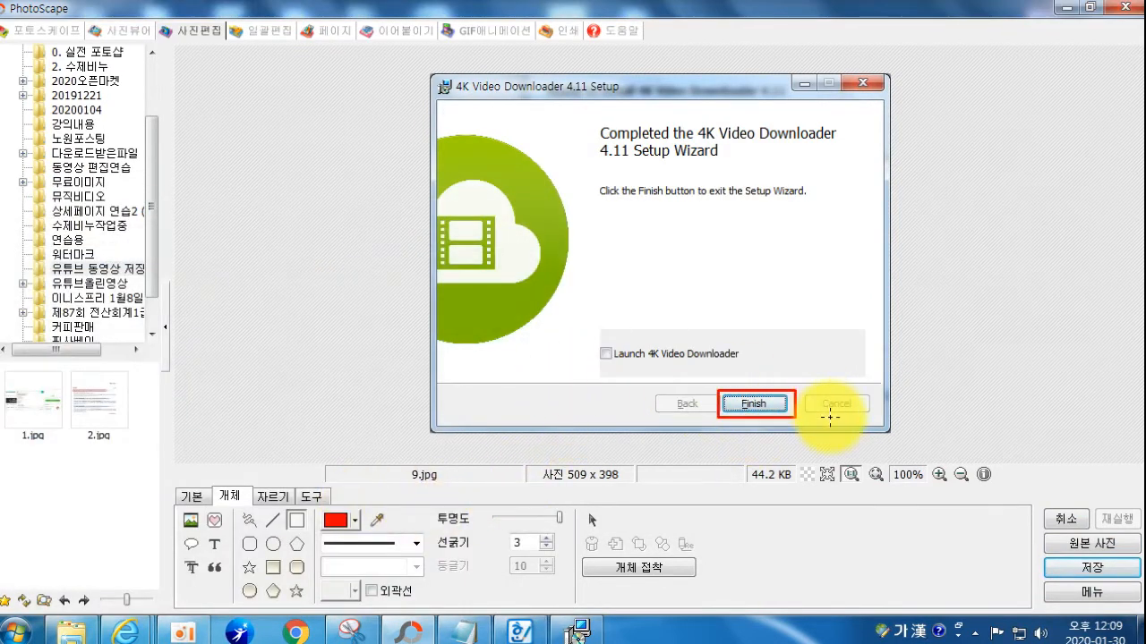
left_click(573, 631)
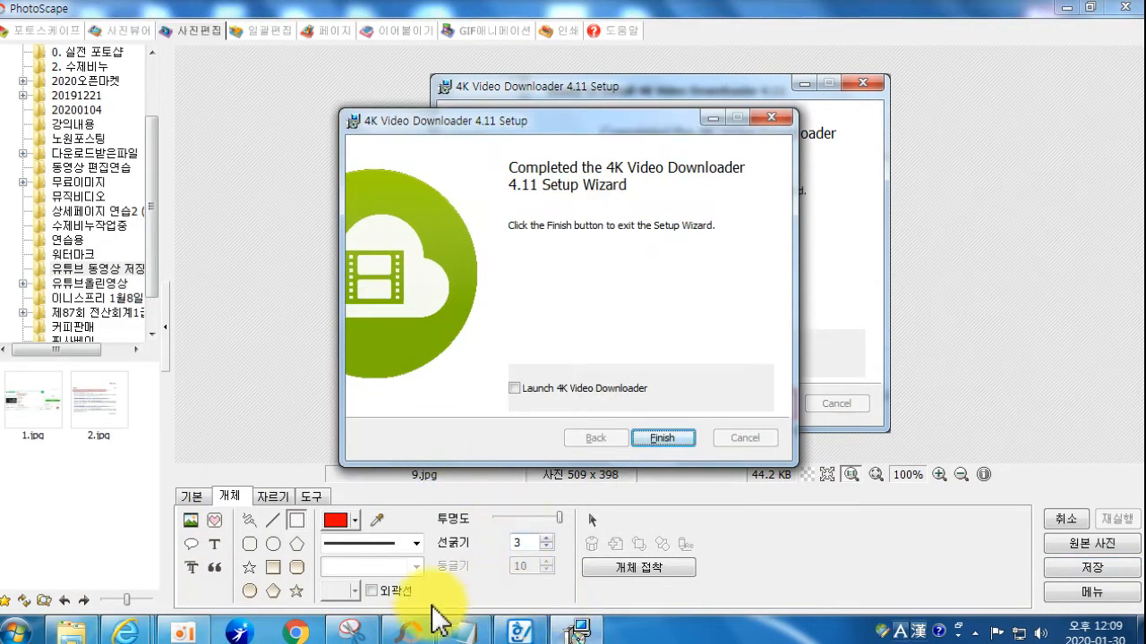
left_click(663, 438)
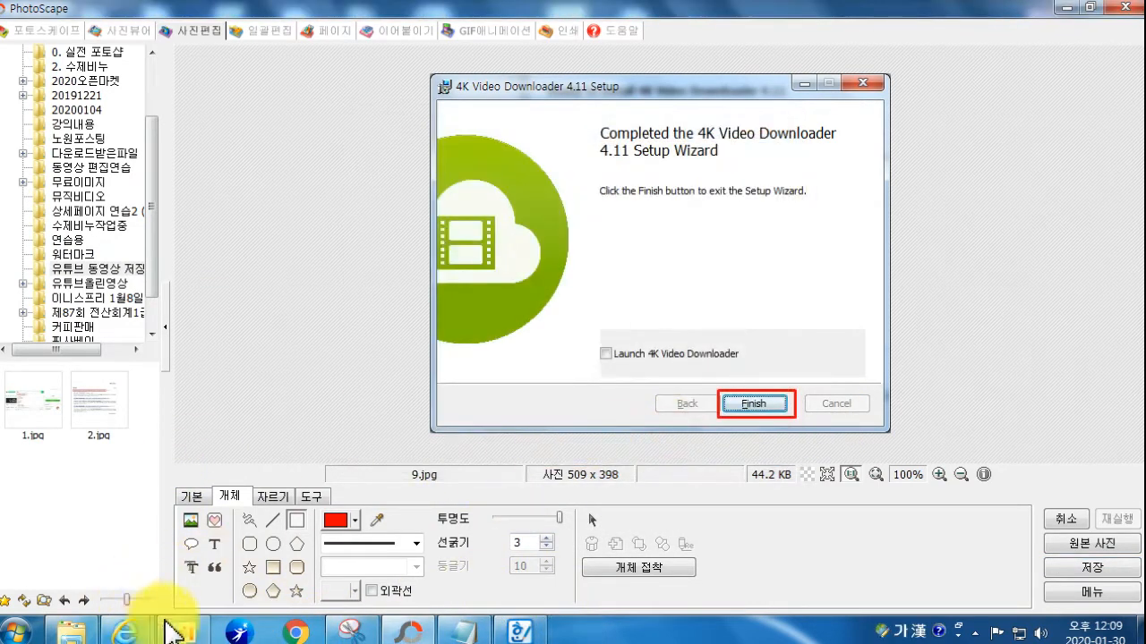
Step: Check Desktop > 유튜브 동영상 저장하기 in Explorer for images 1–9, then return to PhotoScape
left_click(82, 629)
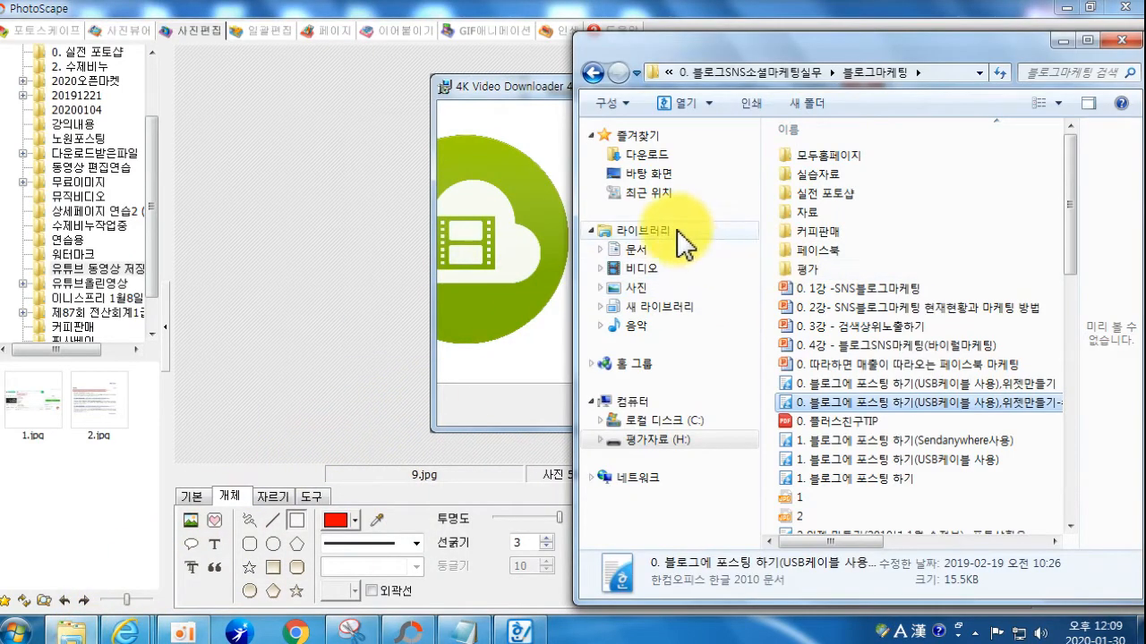
left_click(651, 179)
left_click_drag(1071, 152, 1059, 332)
double_click(858, 298)
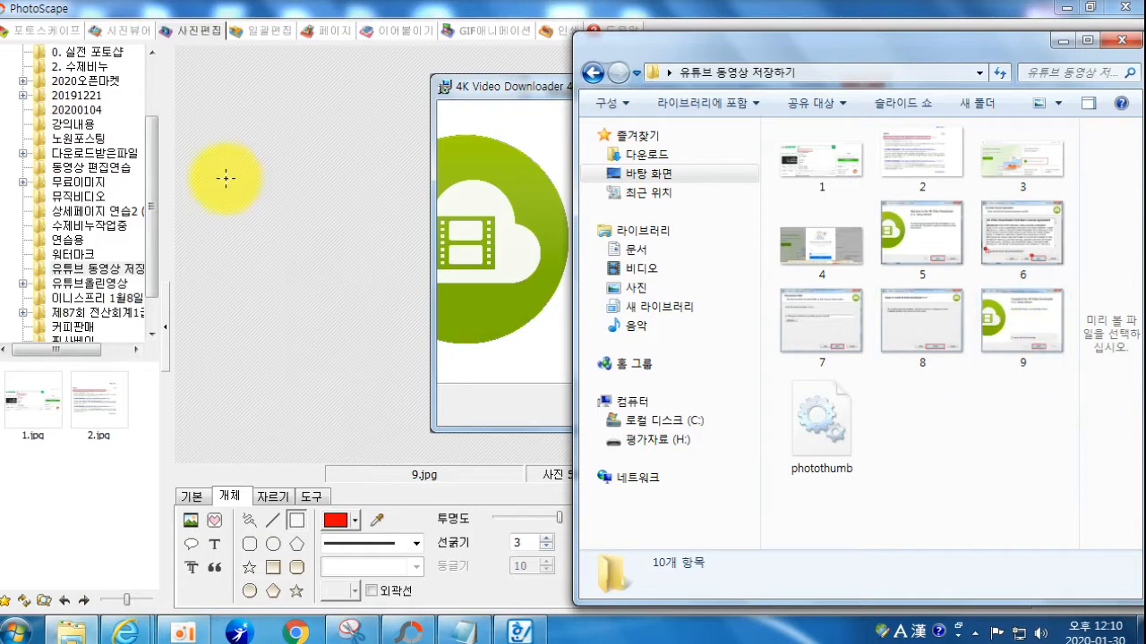
left_click(324, 231)
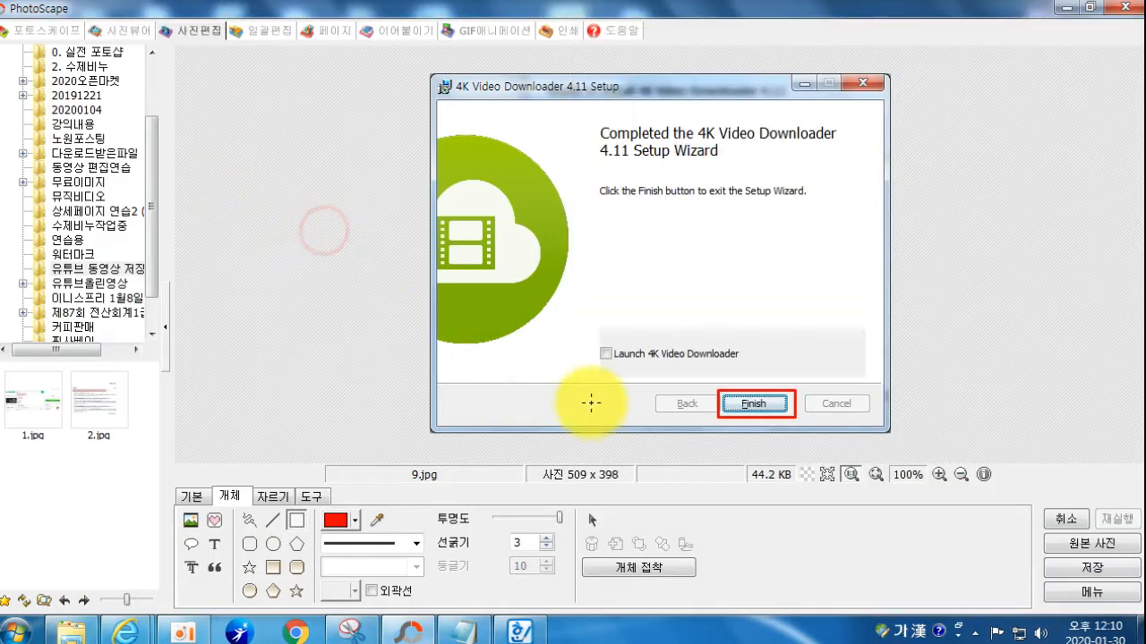
Step: Minimize PhotoScape, close Internet Explorer with all its tabs, and close Snipping Tool
left_click(1063, 8)
left_click(417, 238)
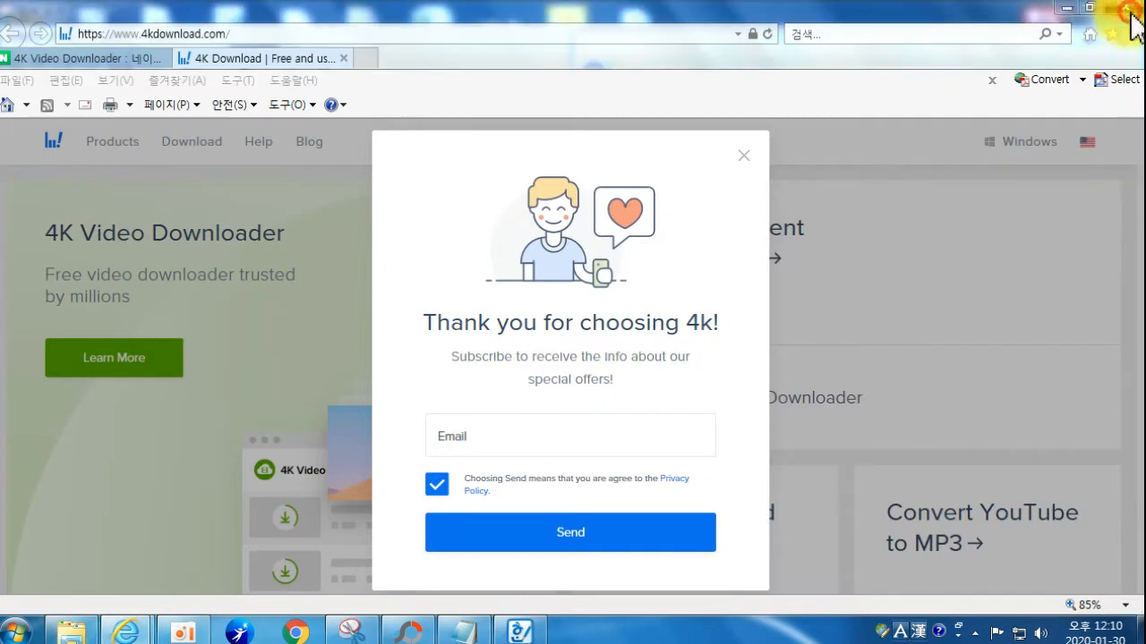
left_click(1124, 7)
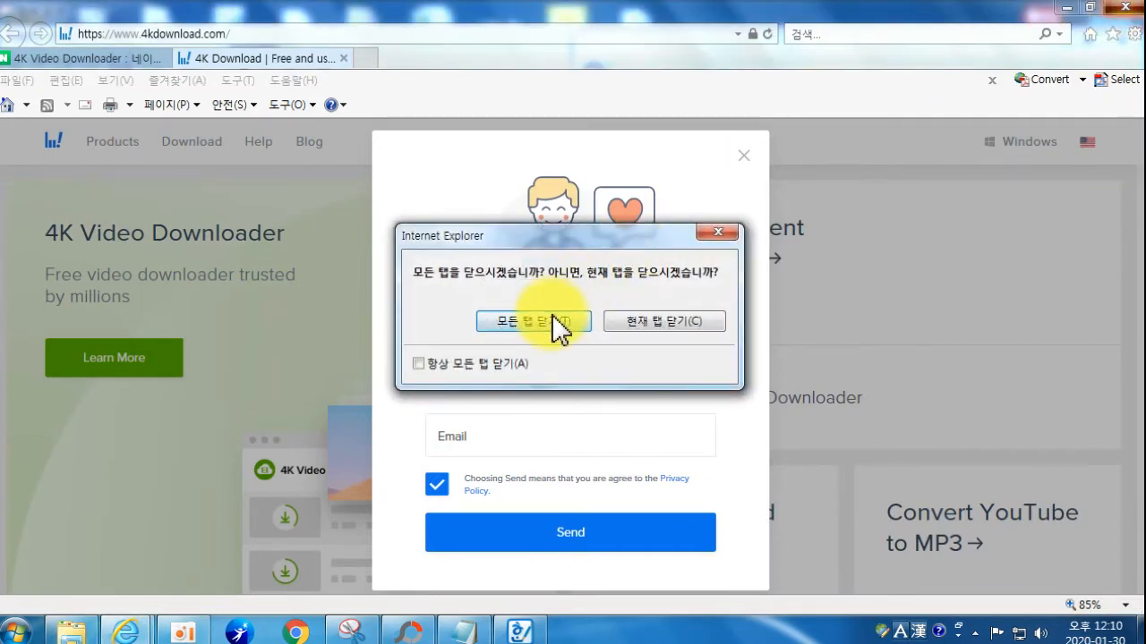
left_click(483, 319)
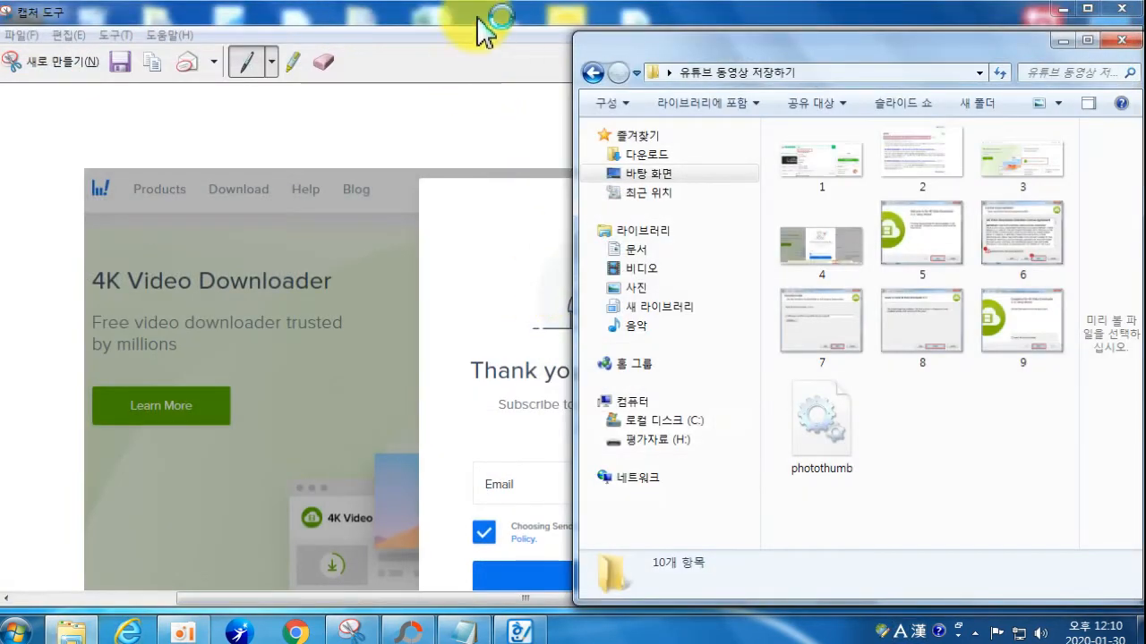
left_click(486, 25)
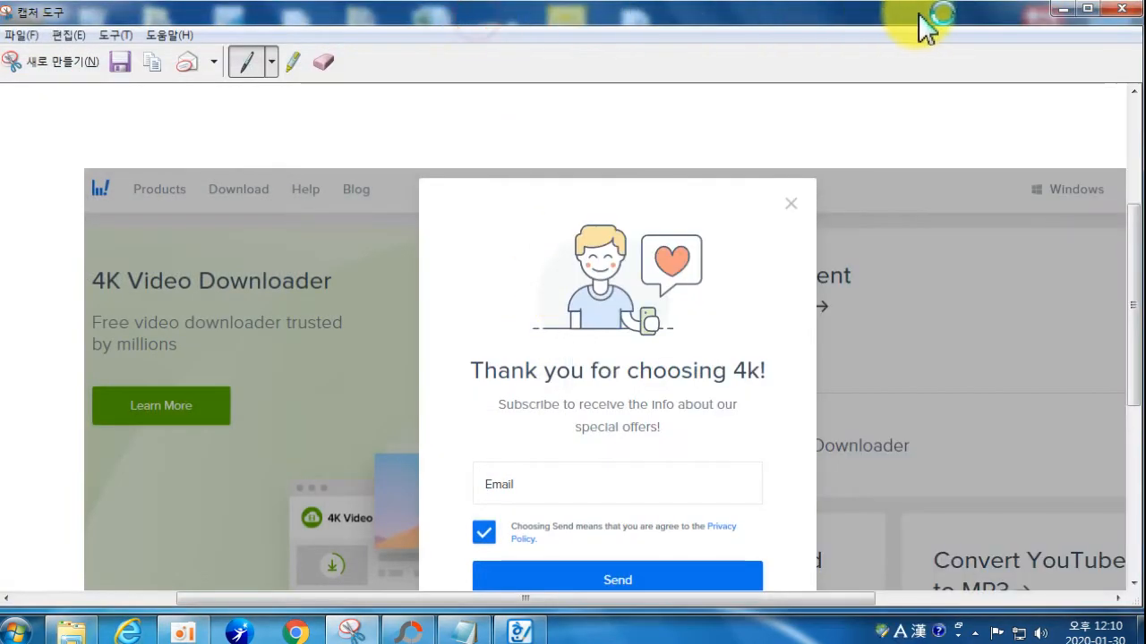
left_click(1115, 9)
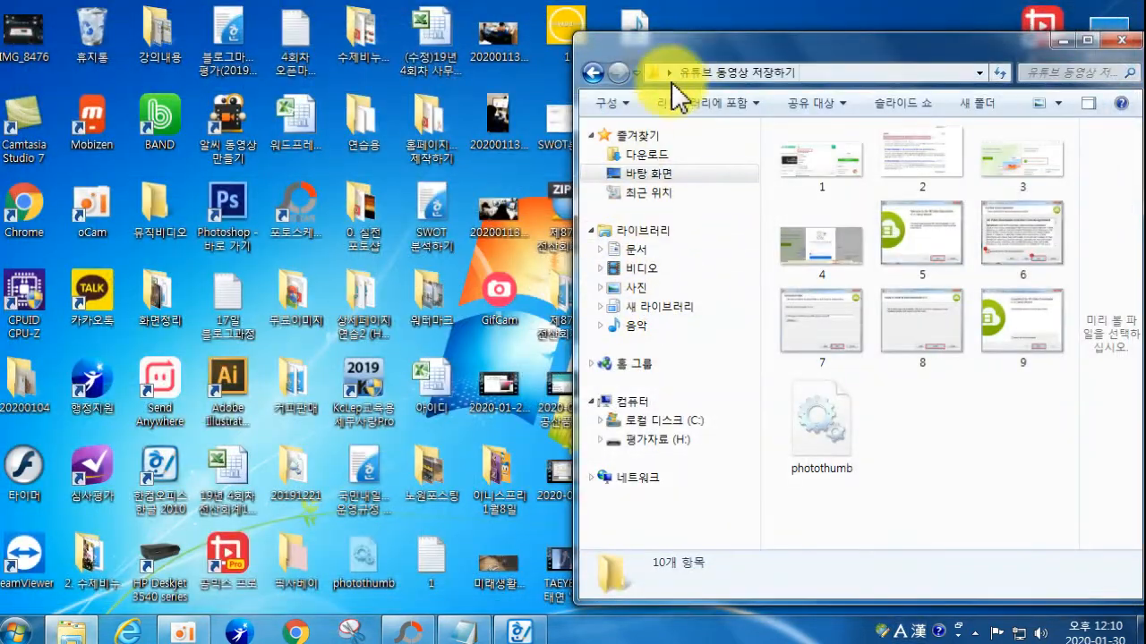
Step: Move the 4K Video Downloader desktop icon to the top row and close the folder window
left_click_drag(672, 81, 444, 565)
left_click_drag(627, 302, 697, 40)
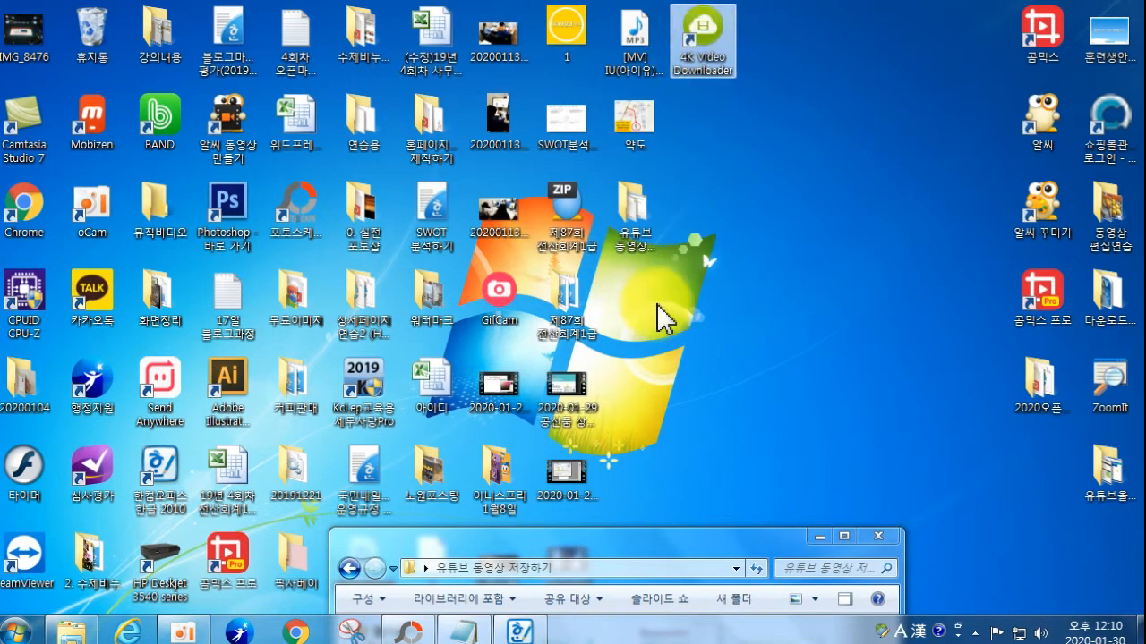
left_click_drag(556, 548, 219, 50)
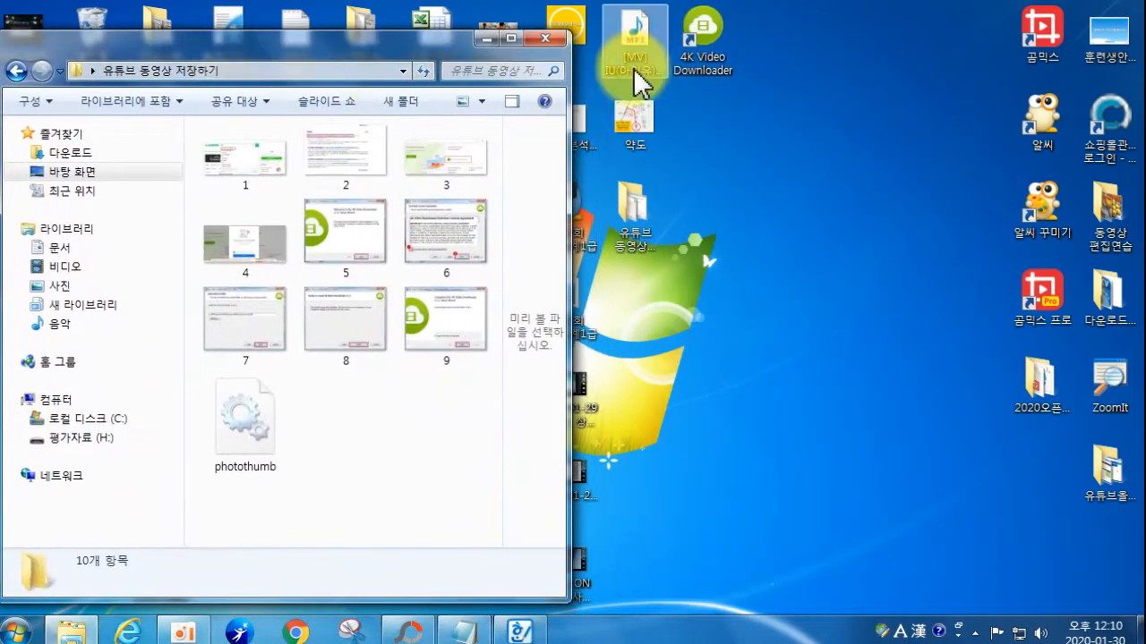
left_click(544, 38)
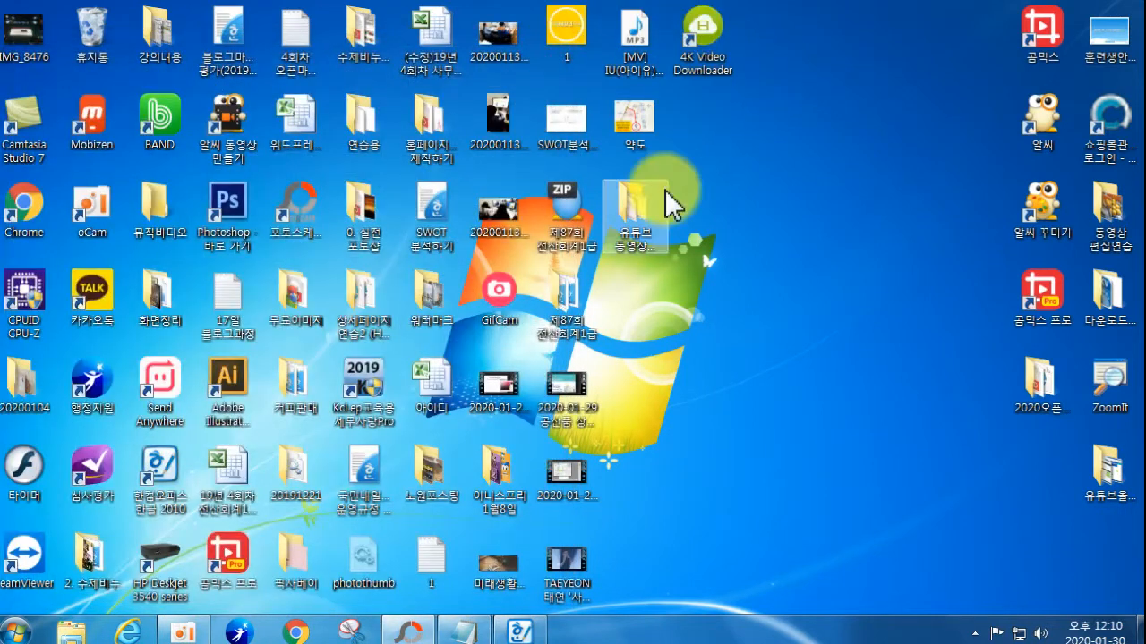
Step: Snip the 4K Video Downloader desktop icon and browse the save location to Desktop > 유튜브 동영상 저장하기
left_click(358, 637)
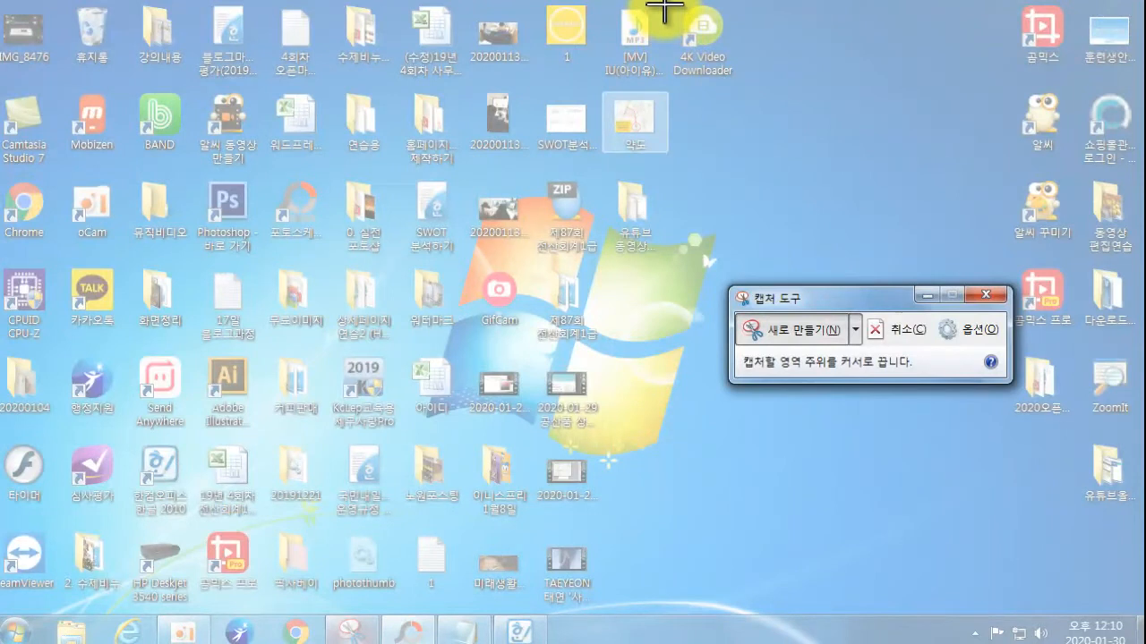
left_click_drag(662, 1, 742, 84)
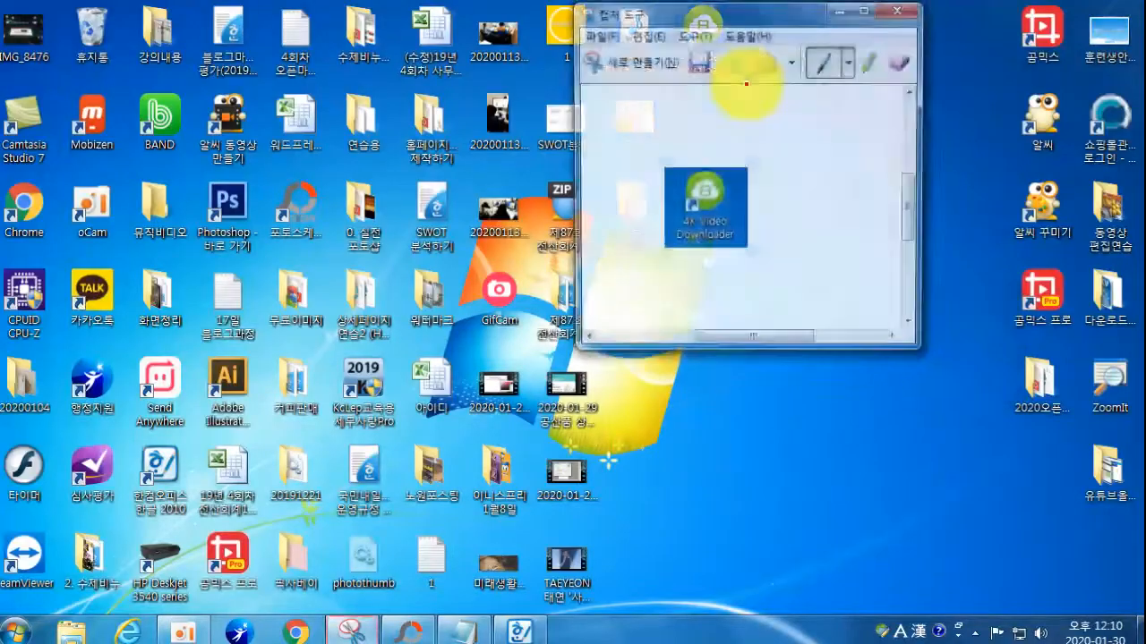
left_click(702, 59)
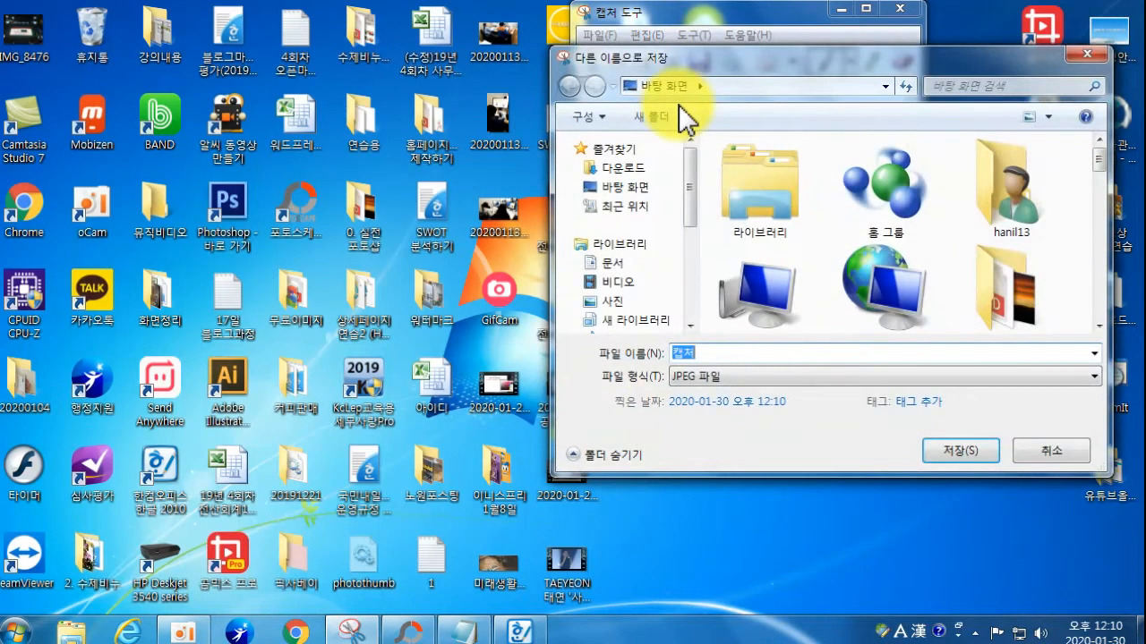
left_click_drag(698, 209, 696, 290)
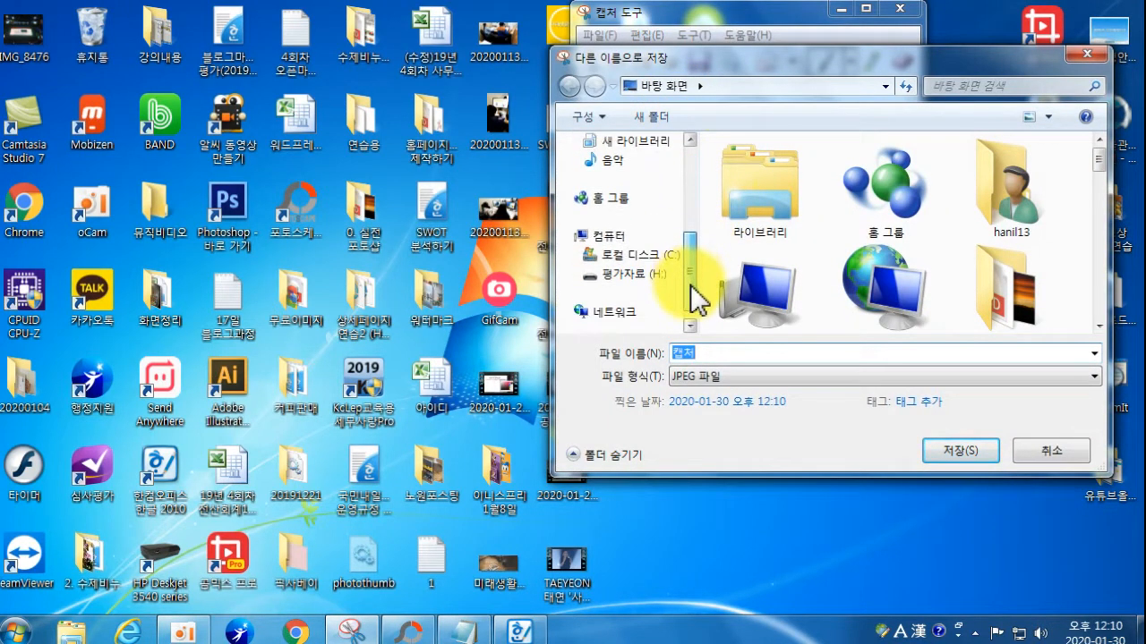
left_click_drag(684, 236, 686, 163)
left_click(618, 159)
left_click_drag(1097, 166, 1093, 244)
double_click(1036, 233)
Step: Save the capture as 10, close Snipping Tool, and reposition the downloader window
left_click_drag(1094, 259, 1105, 294)
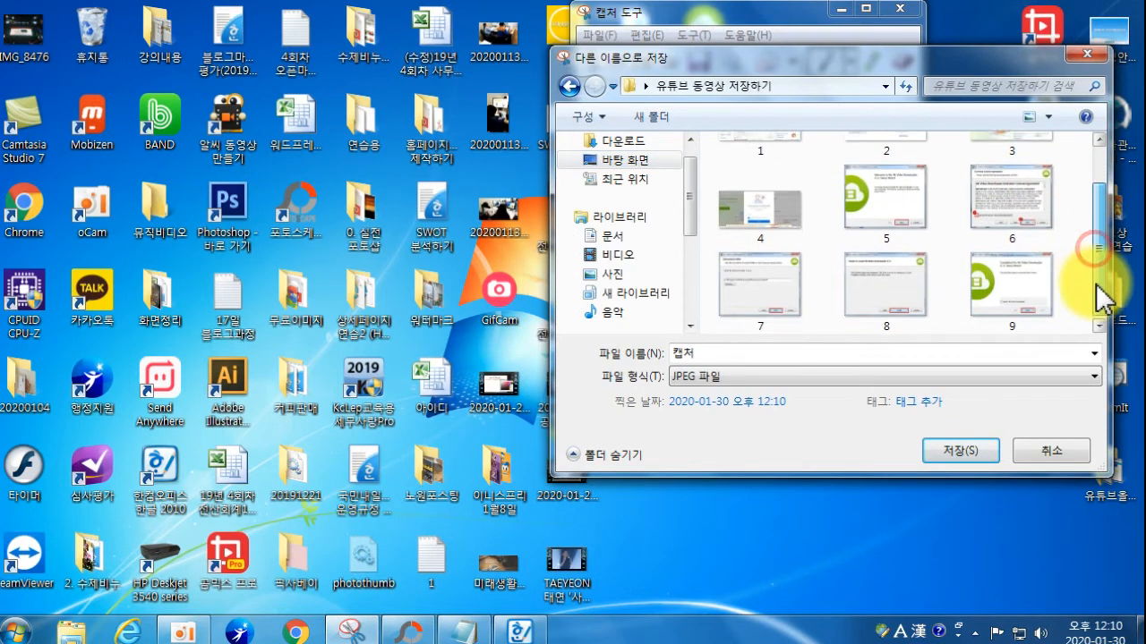
left_click_drag(734, 352, 616, 358)
type("10")
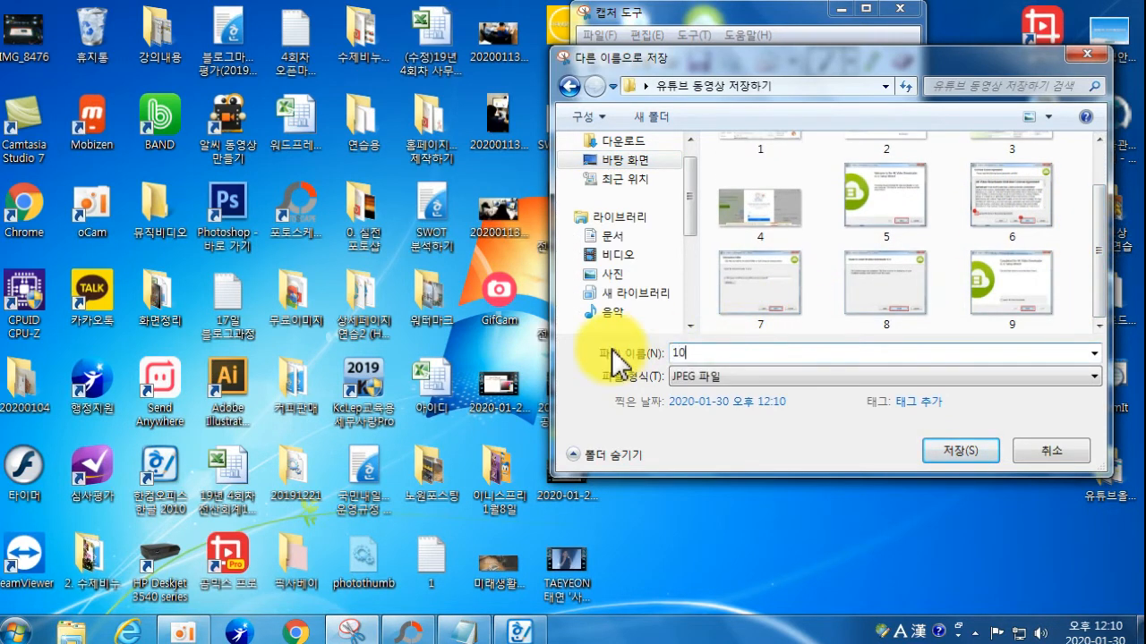
key("Return")
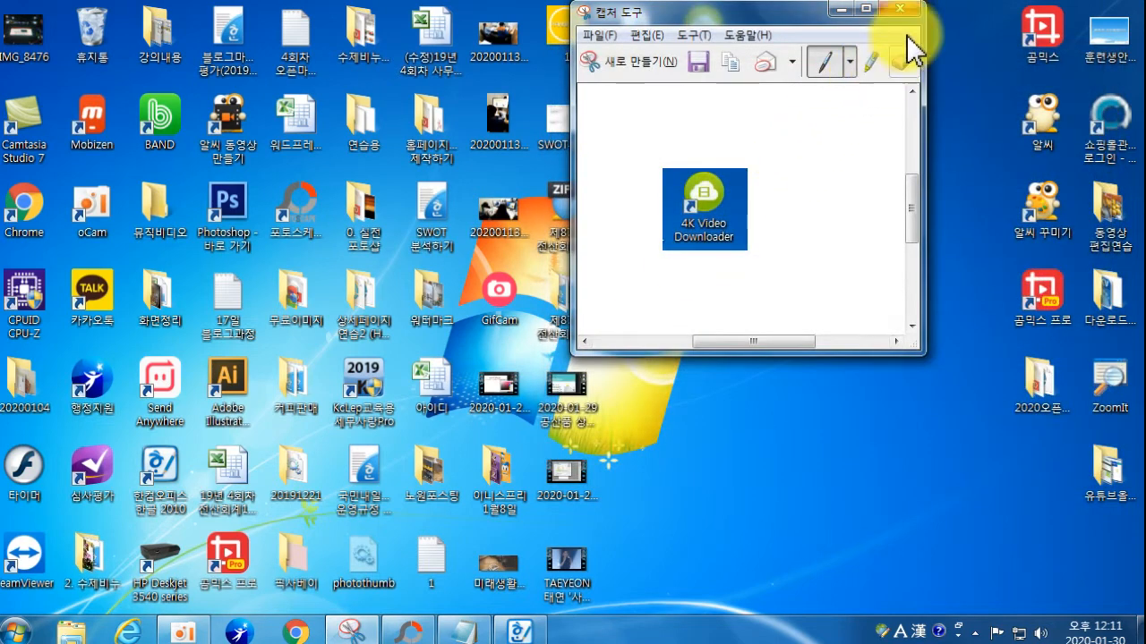
left_click(895, 9)
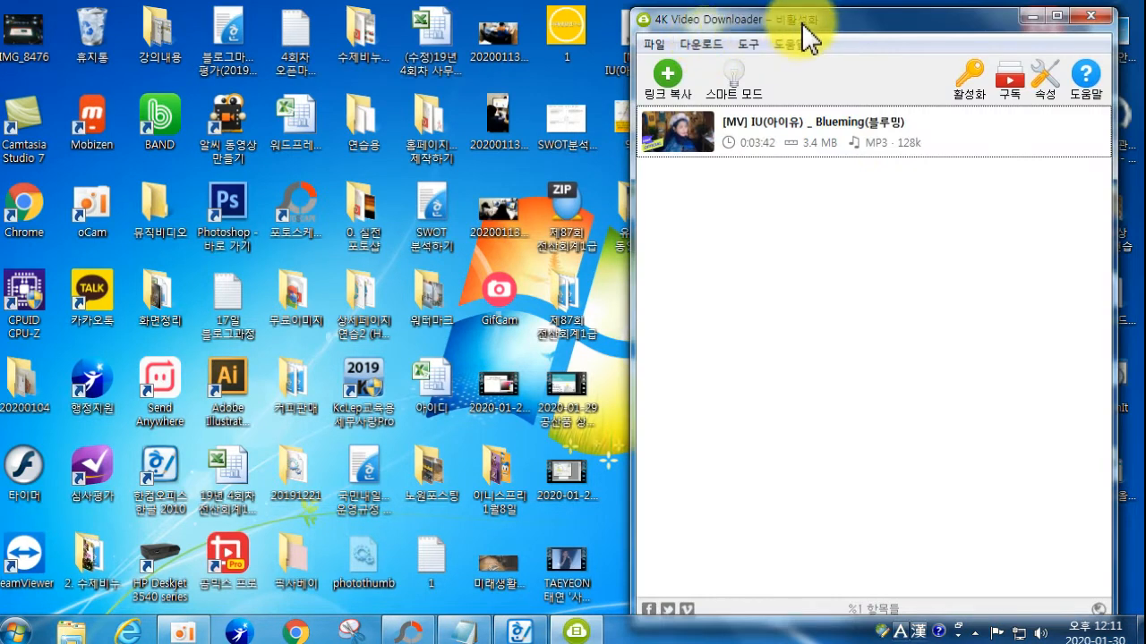
mouse_move(803, 24)
left_mouse_down()
mouse_move(796, 50)
mouse_move(819, 40)
mouse_move(813, 27)
left_mouse_up()
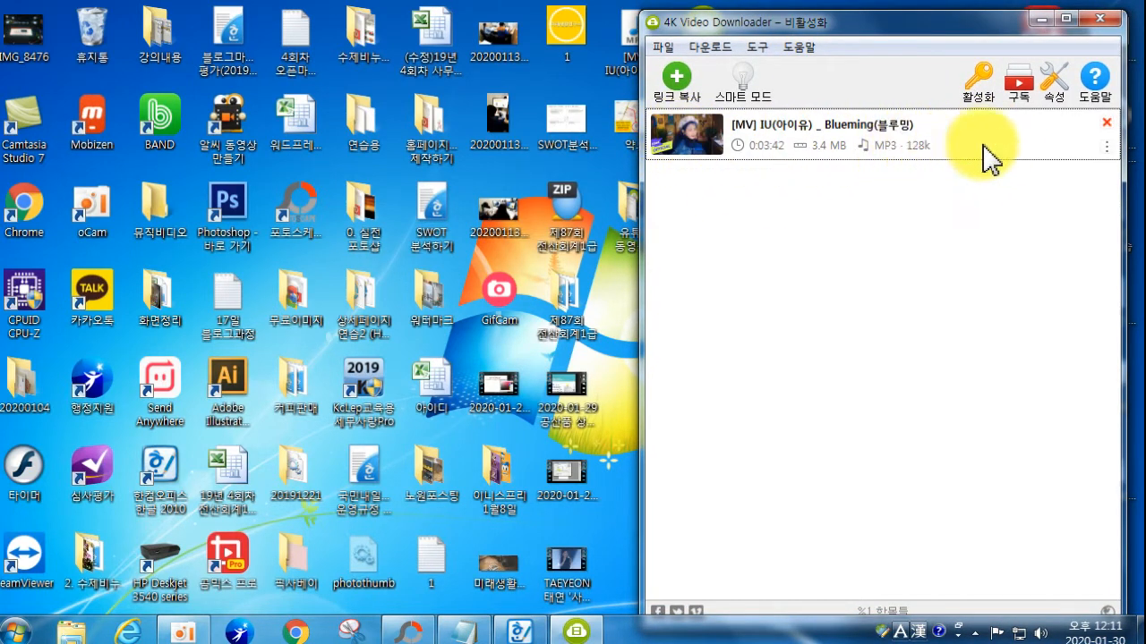
Step: Remove the IU Blueming download so the downloader shows its paste-a-link start screen
left_click(1105, 123)
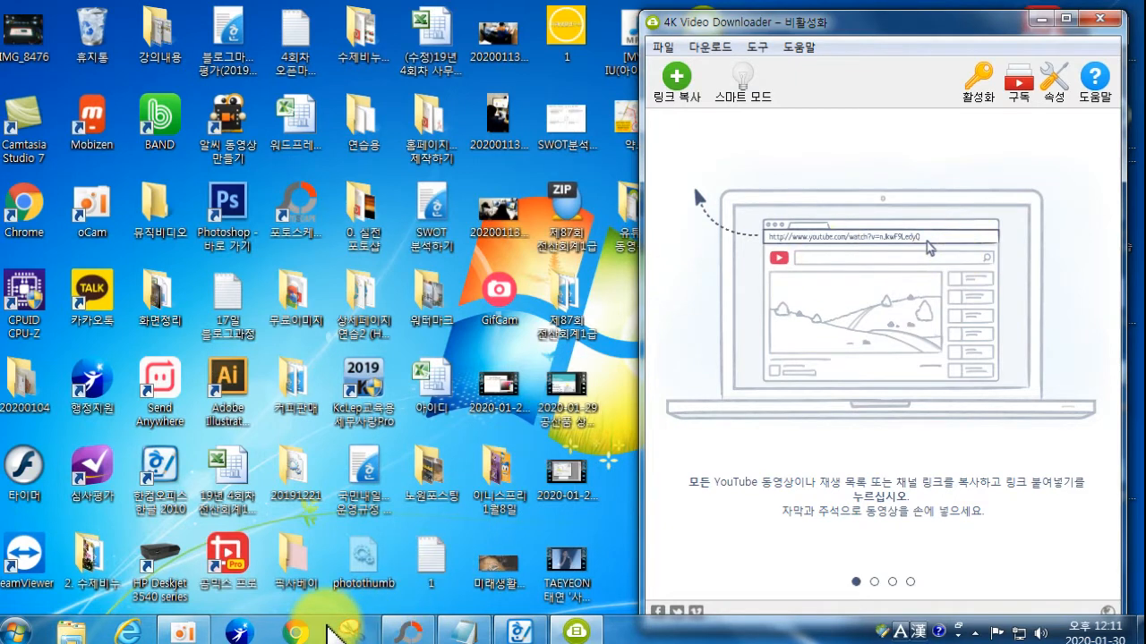
left_click(352, 631)
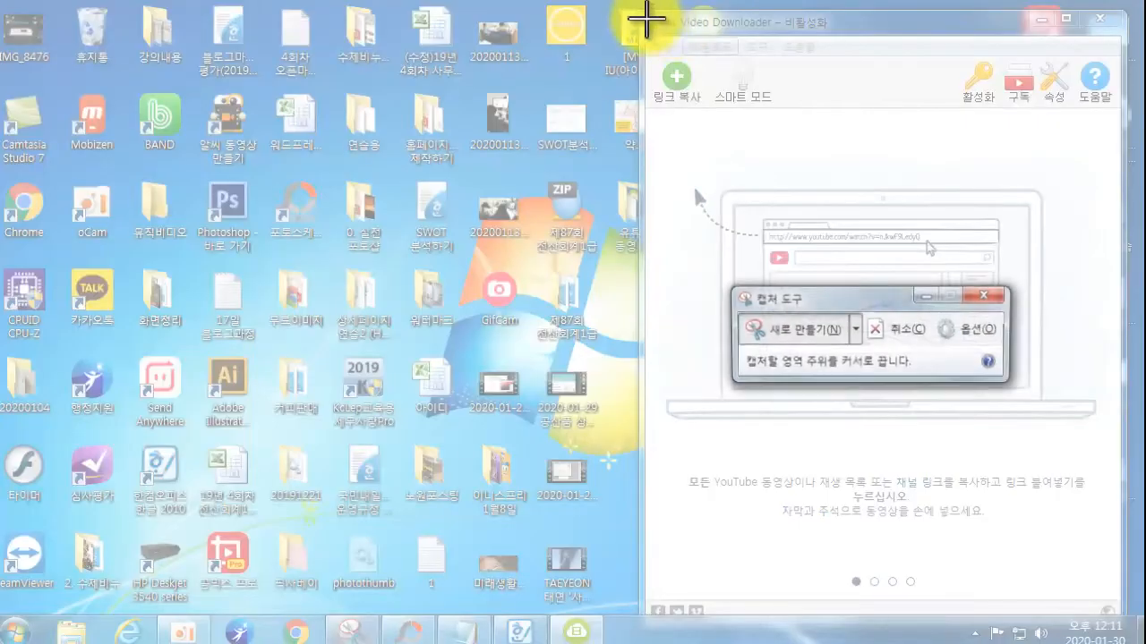
Step: Snip the 4K Video Downloader main window, save it as 11, and close Snipping Tool
left_click_drag(638, 11, 1120, 614)
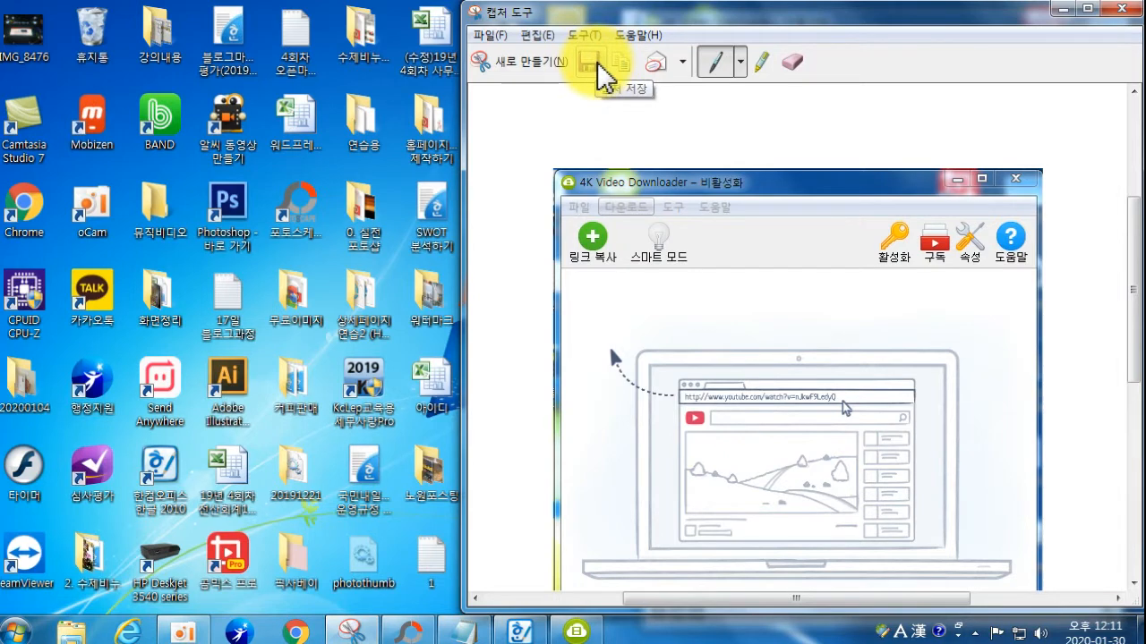
left_click(597, 63)
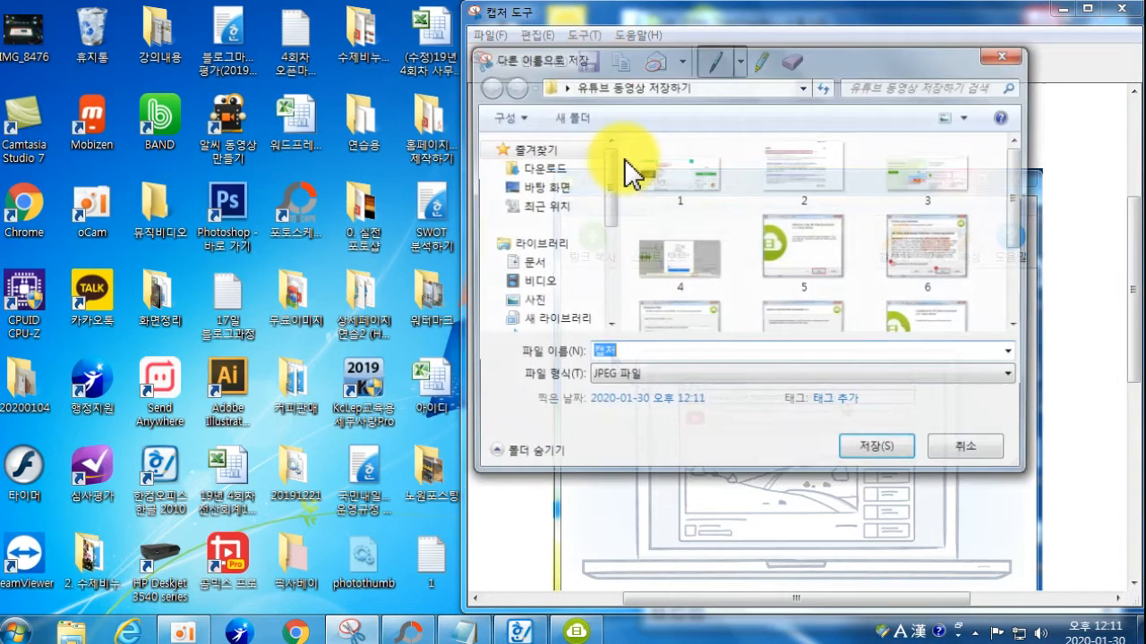
scroll(1020, 269, "down", 3)
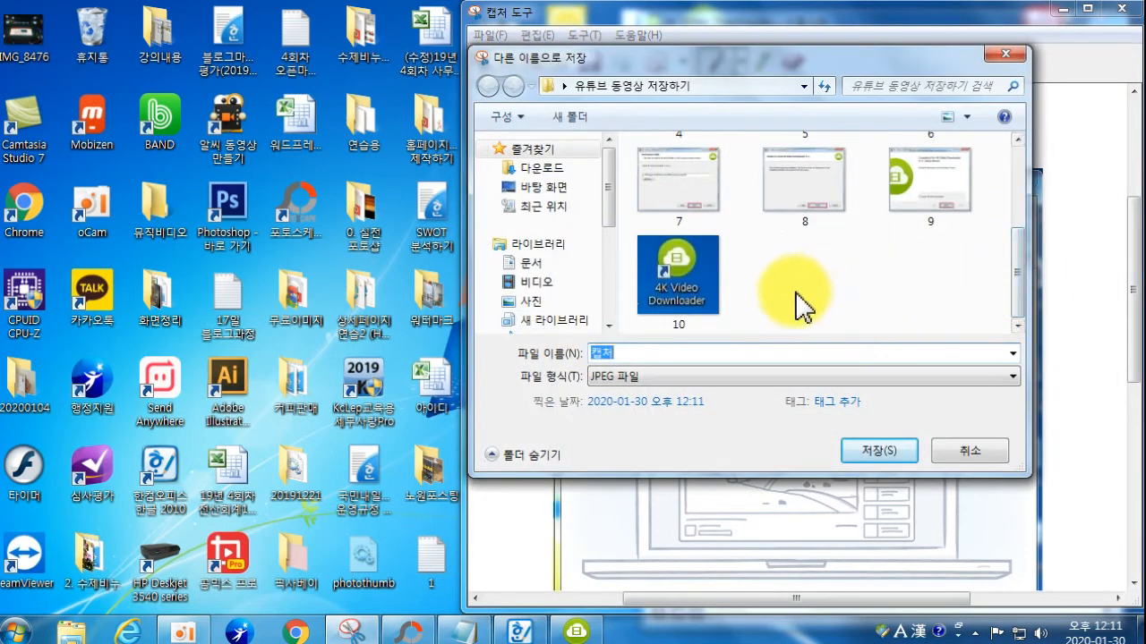
left_click_drag(701, 351, 480, 358)
type("11")
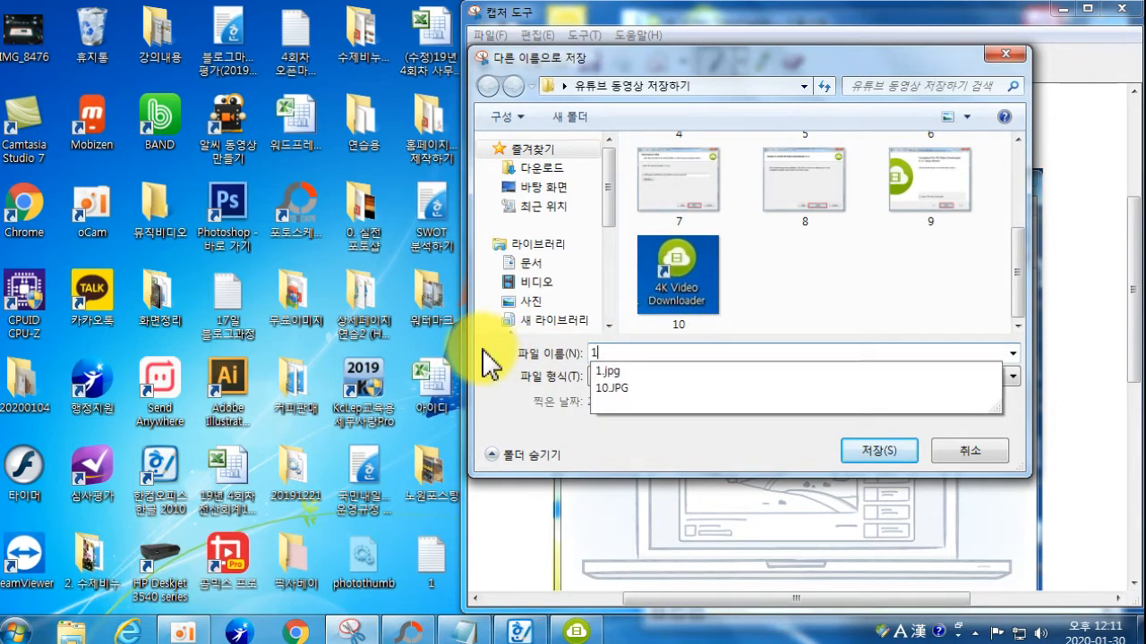
key("Return")
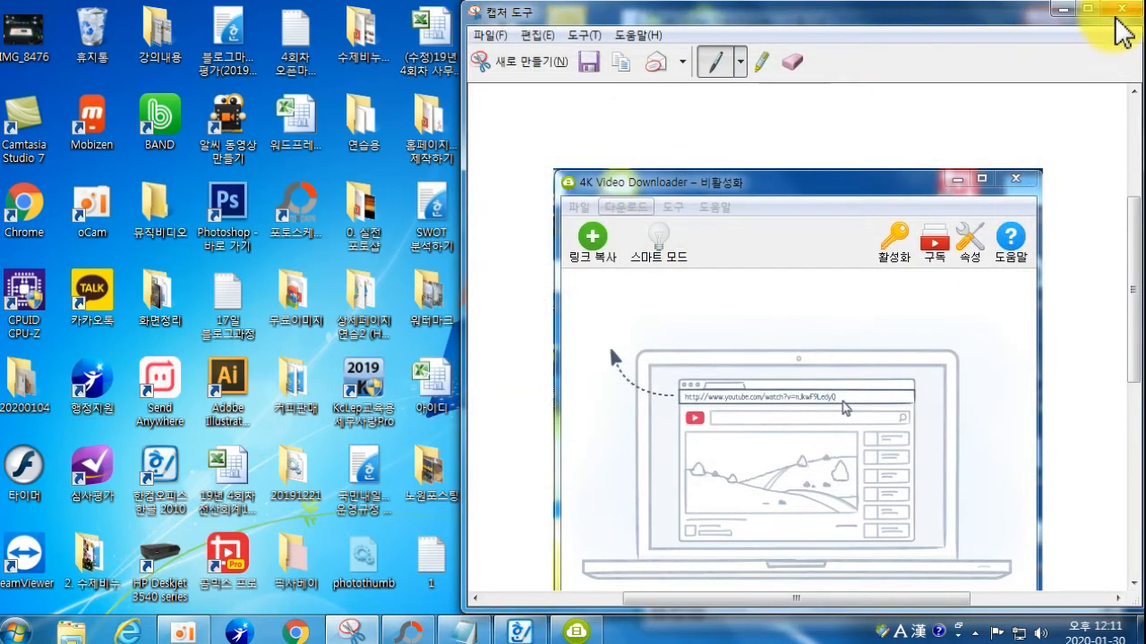
left_click(1120, 9)
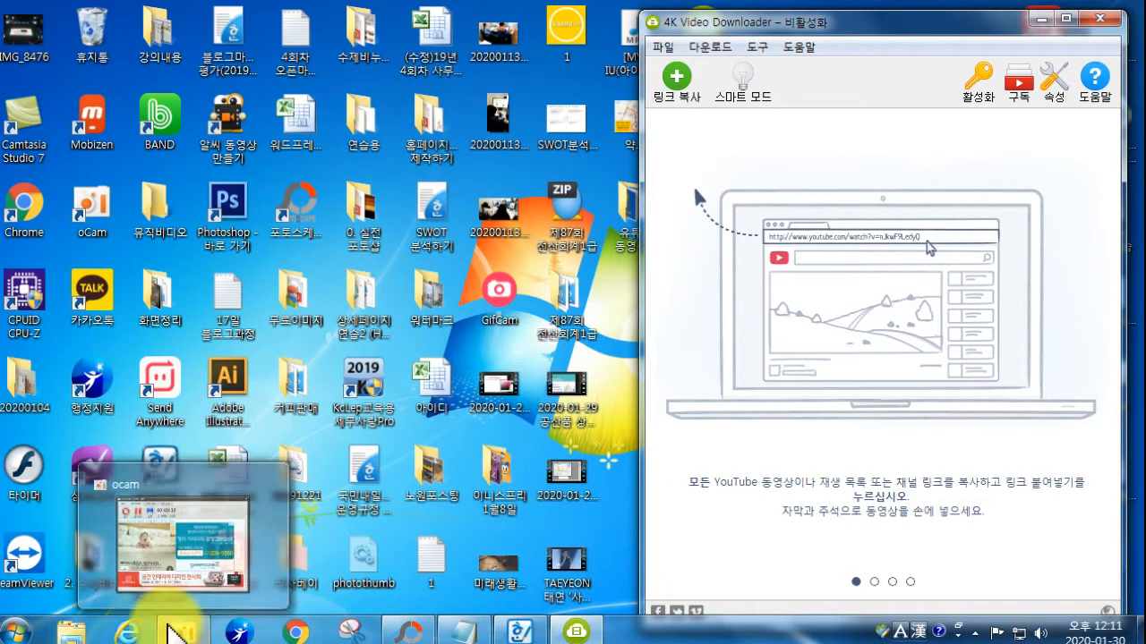
Step: Search Naver for 유튜브 in Internet Explorer and open YouTube from the results
left_click(133, 633)
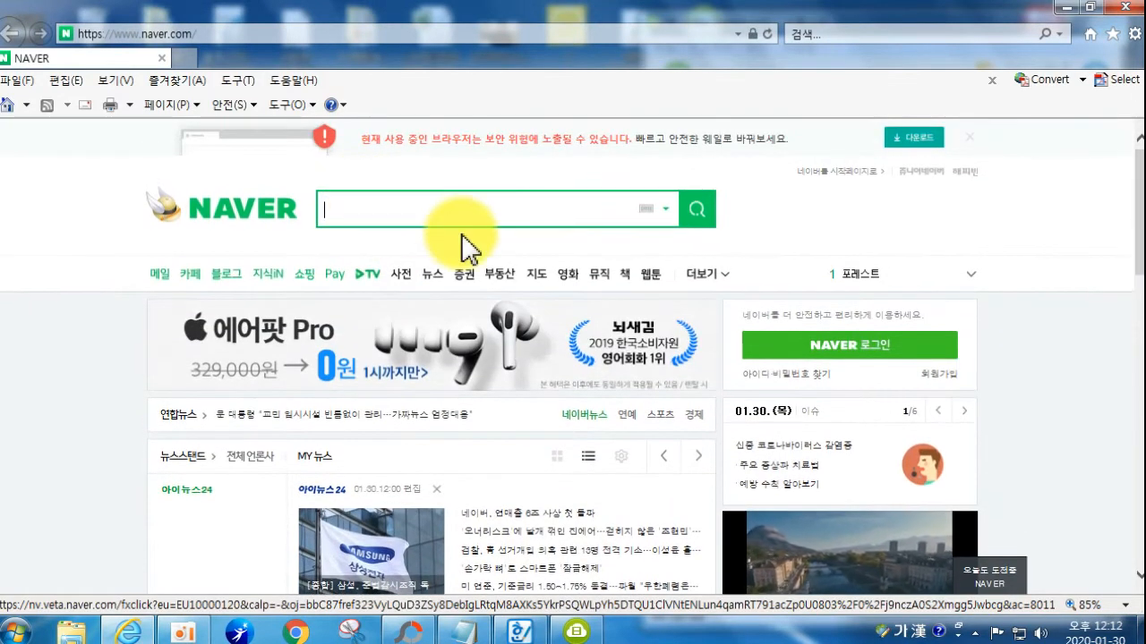
type("유")
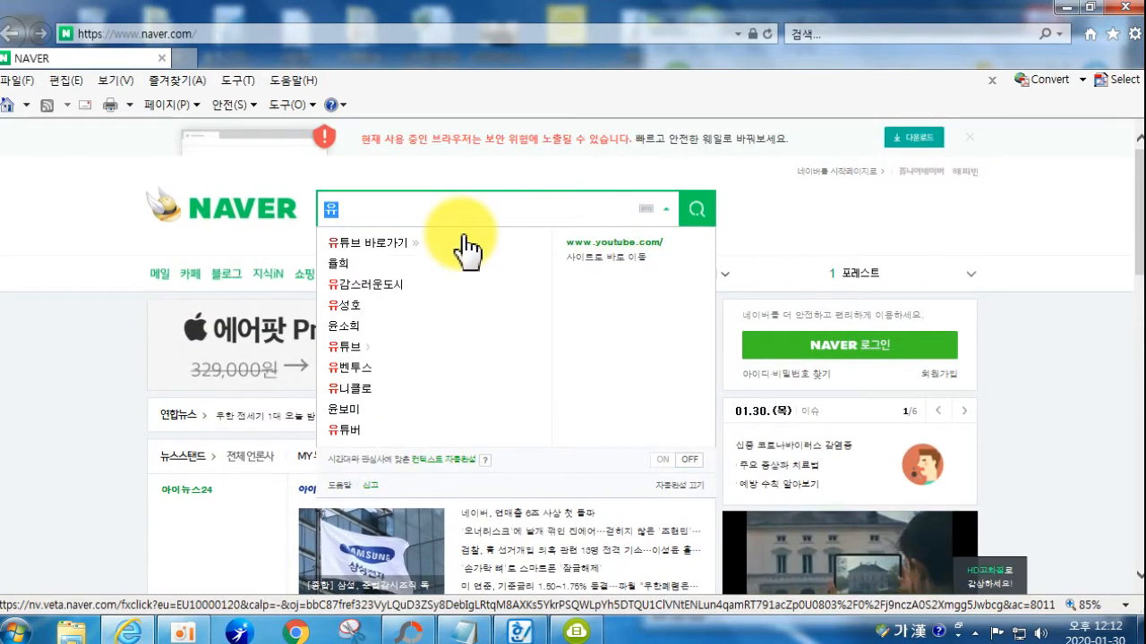
type("튜브")
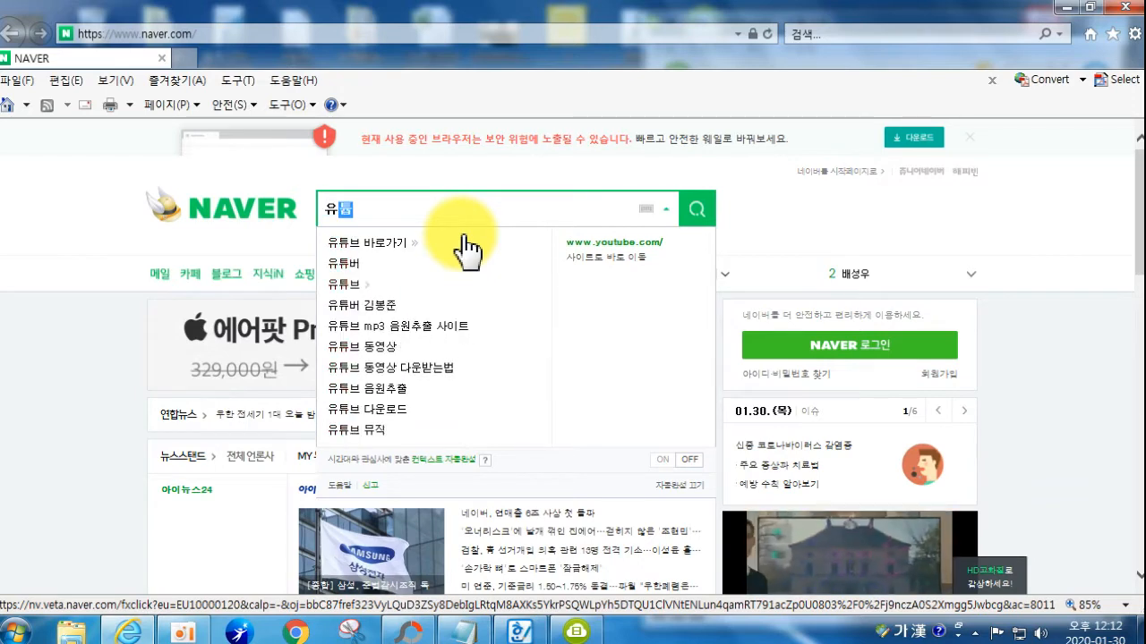
key("Return")
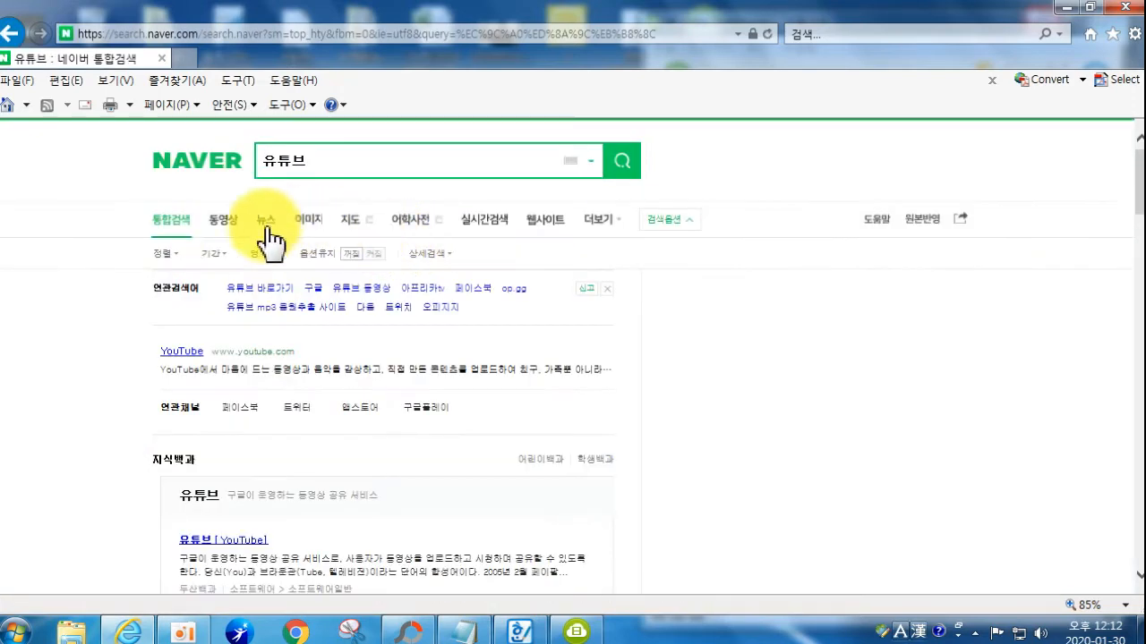
left_click(180, 352)
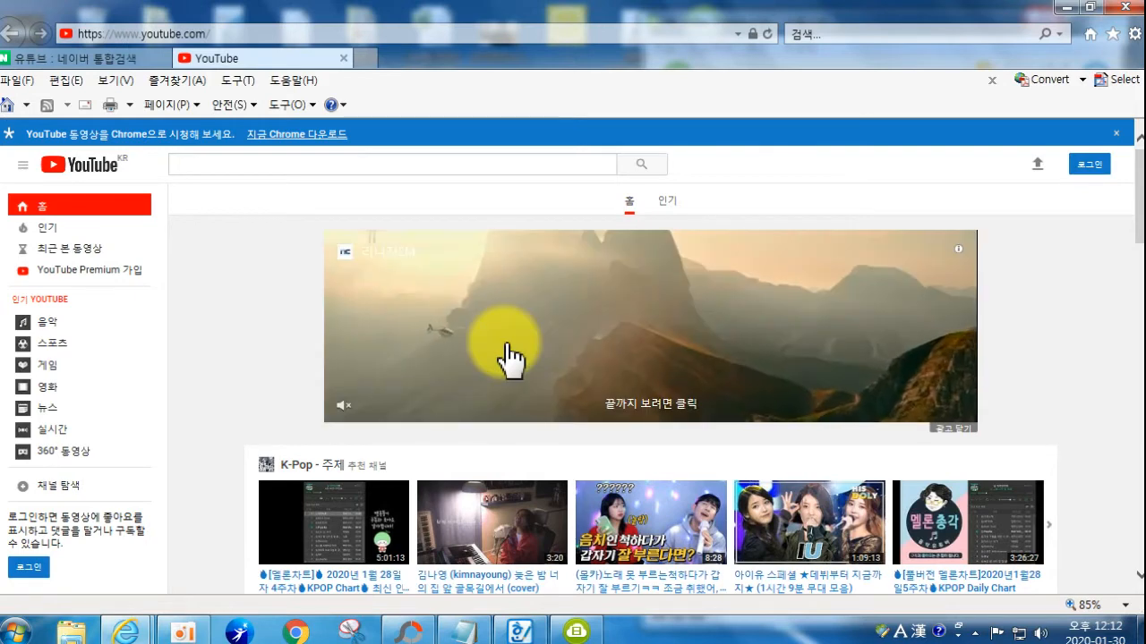
Step: Search YouTube for 펭수 to list the 자이언트 펭TV channel and its latest videos
scroll(652, 447, "down", 1)
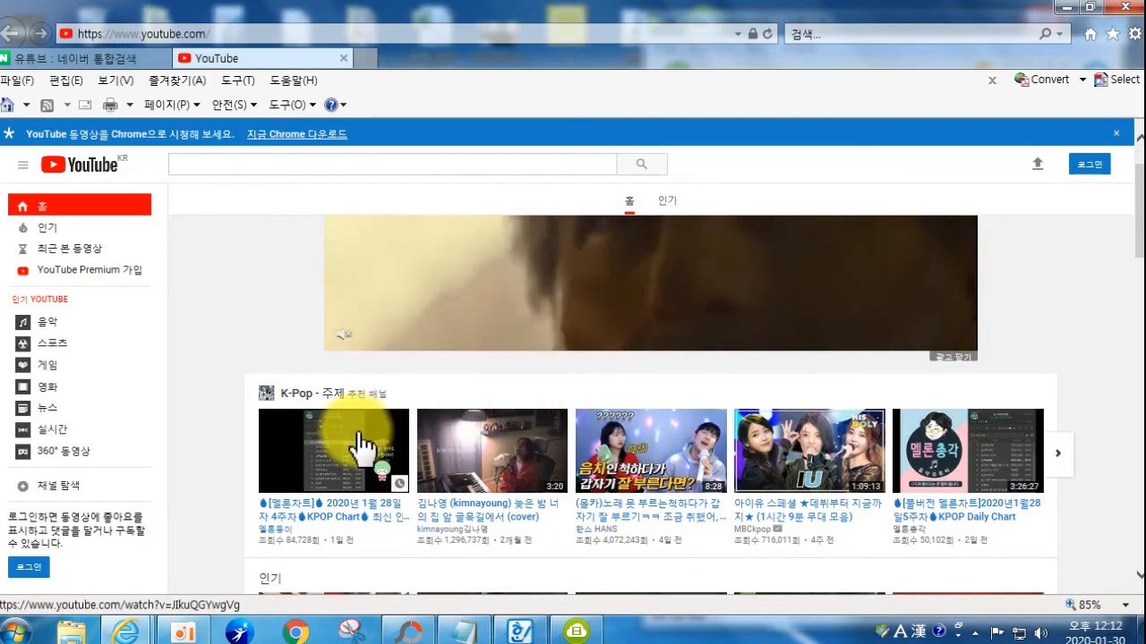
scroll(358, 421, "up", 1)
left_click(240, 167)
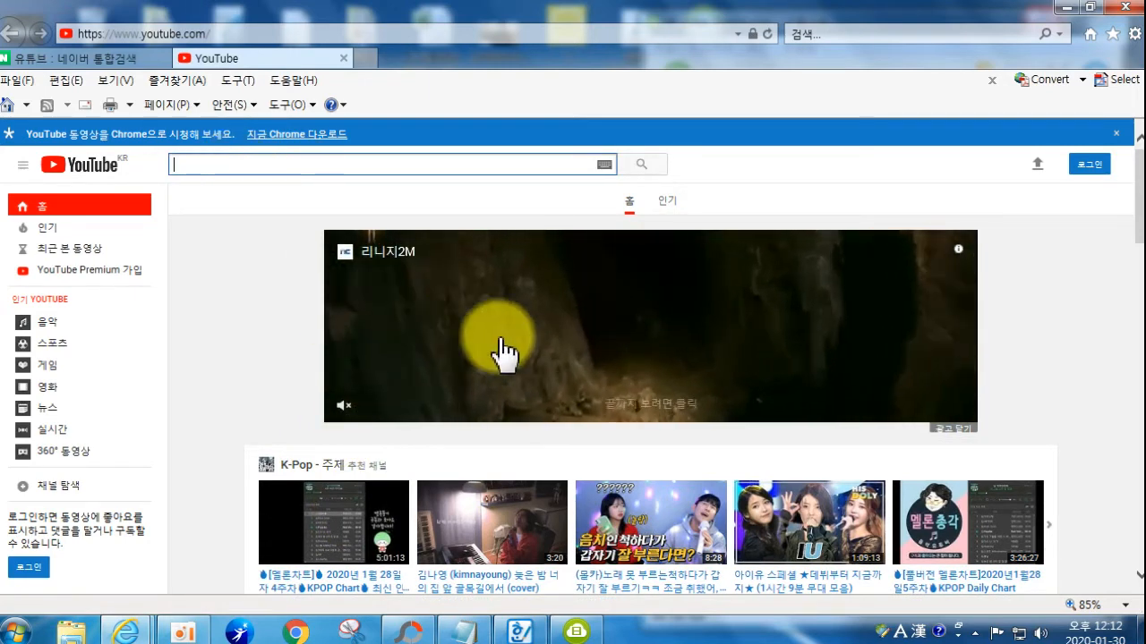
scroll(532, 384, "down", 5)
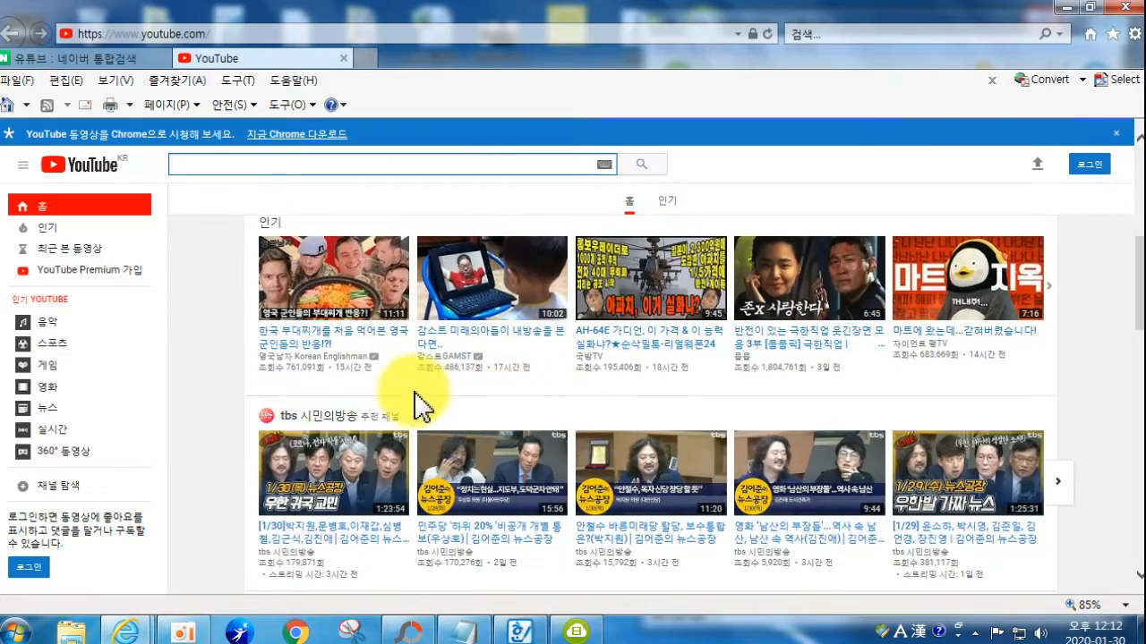
scroll(260, 174, "up", 1)
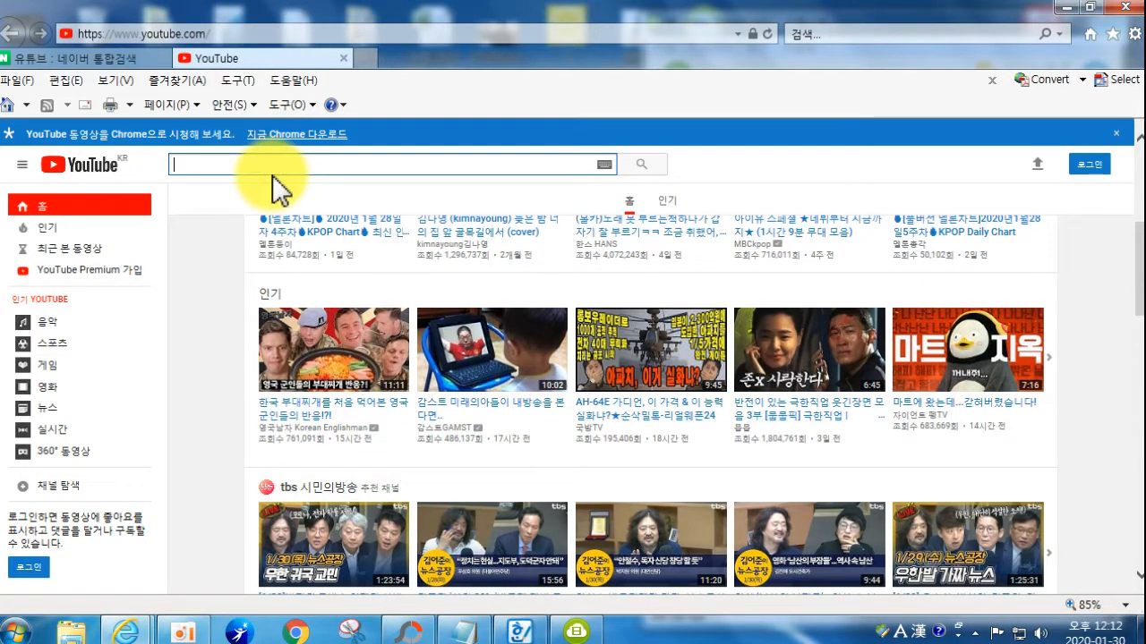
type("s")
key("BackSpace")
type("v")
key("BackSpace")
type("ㅂ")
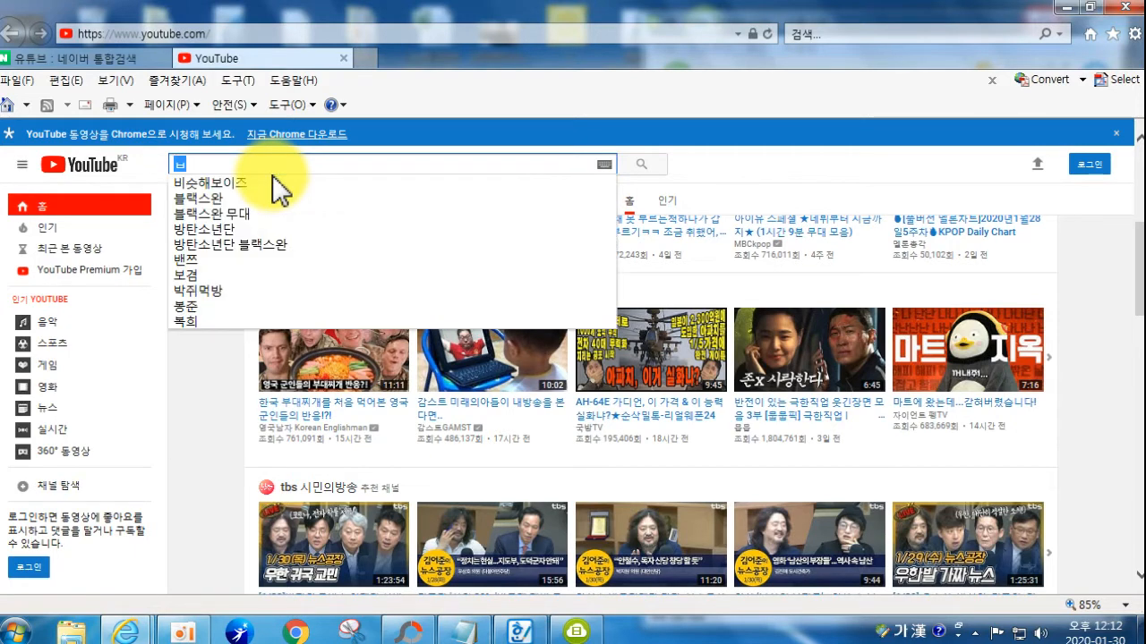
key("BackSpace")
type("펭수")
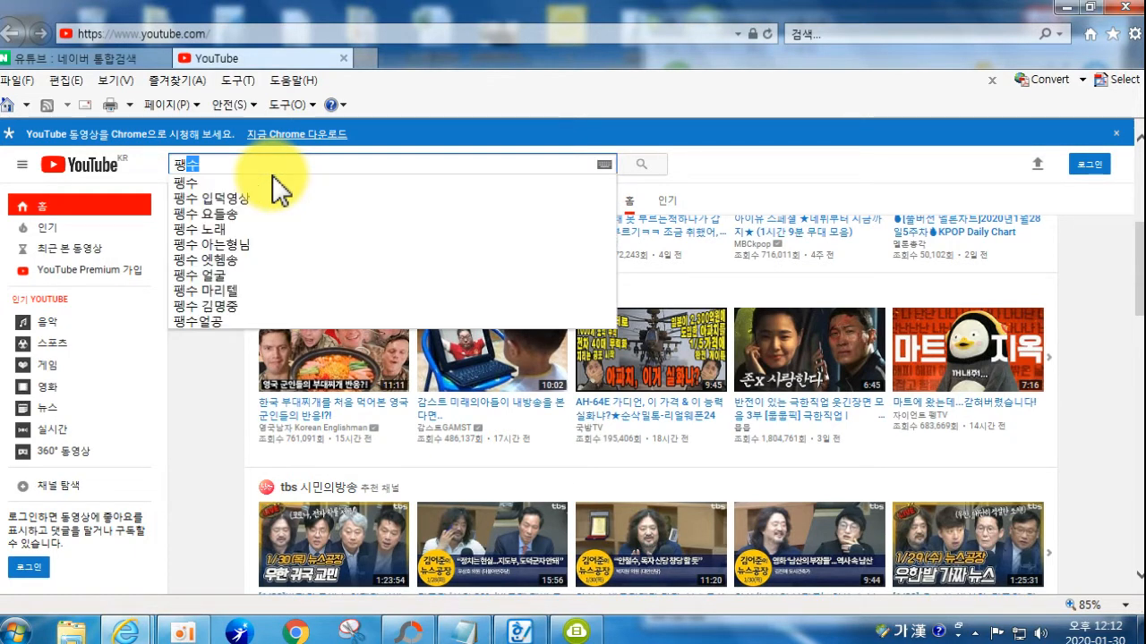
key("BackSpace")
key("Return")
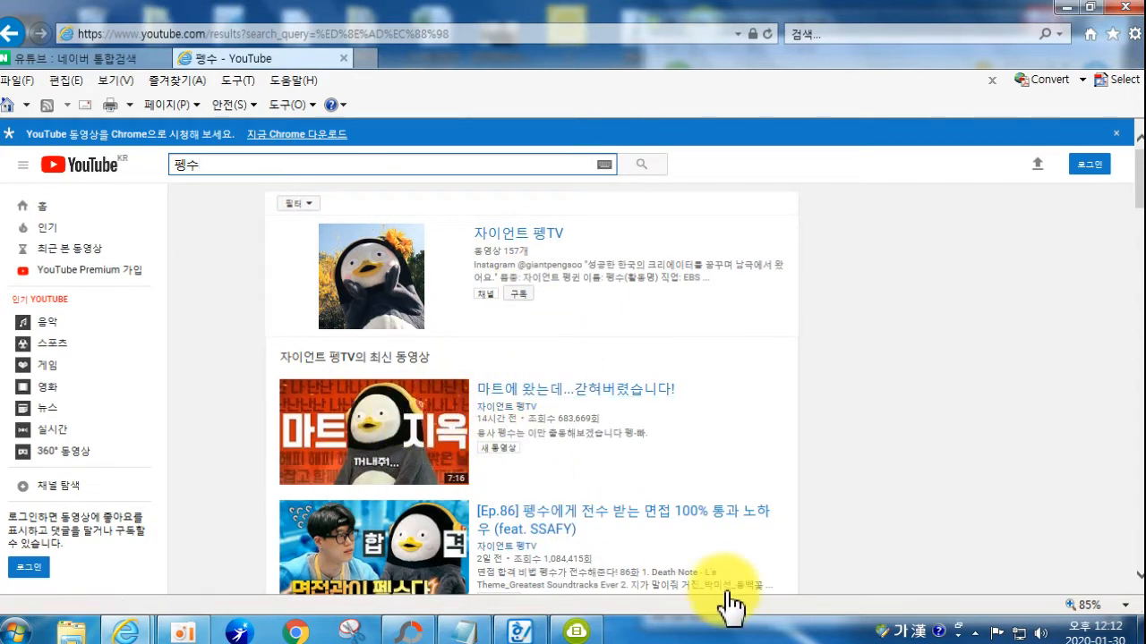
scroll(792, 486, "down", 1)
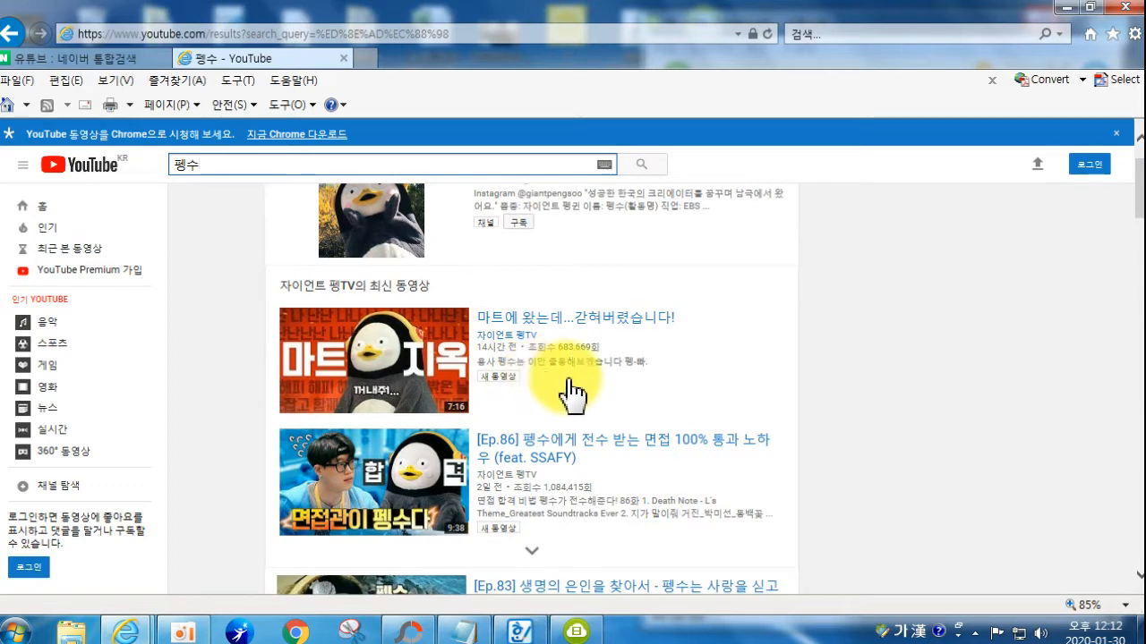
left_click(358, 637)
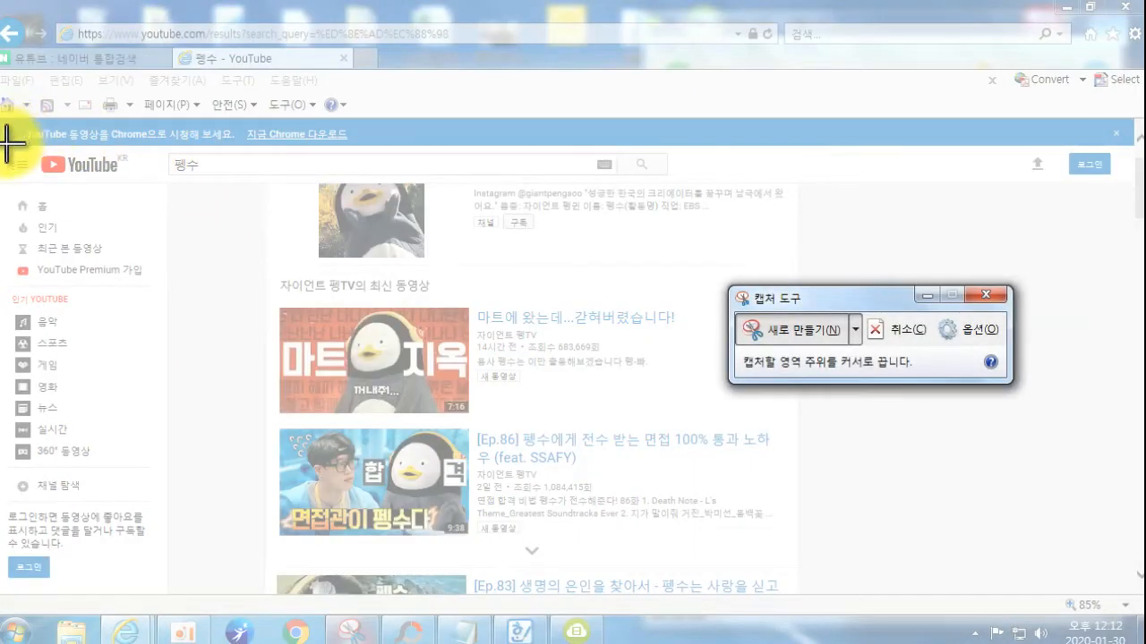
Step: Snip the YouTube 펭수 results page and switch to PhotoScape
left_click_drag(4, 146, 974, 575)
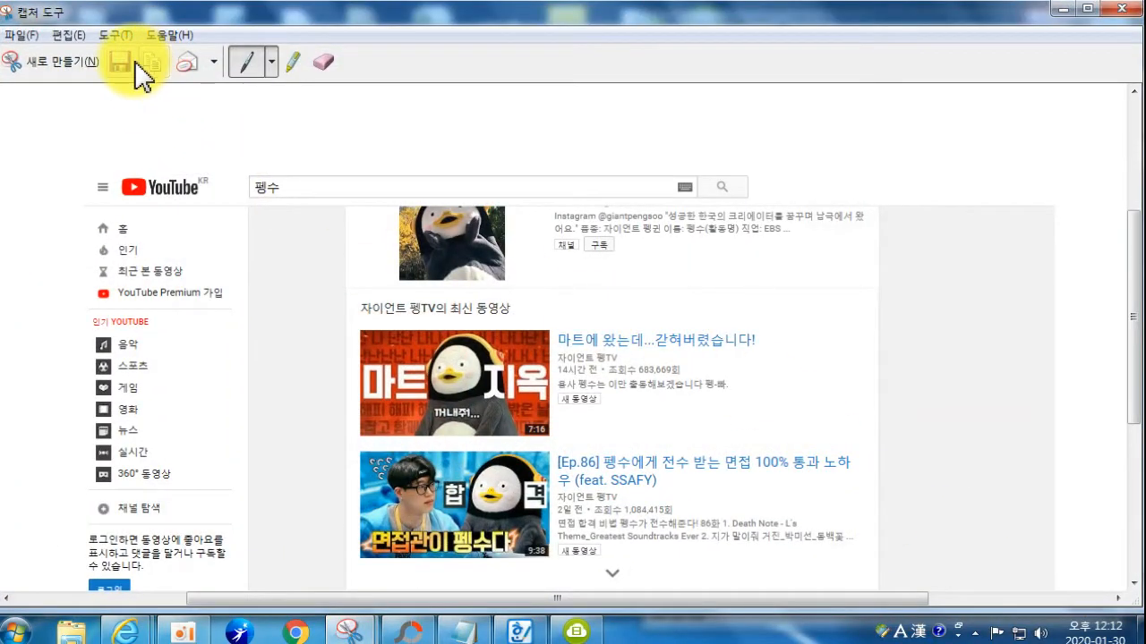
left_click(418, 641)
Step: Paste the YouTube capture and draw a red box around the newest 자이언트 펭TV video
key("ctrl+v")
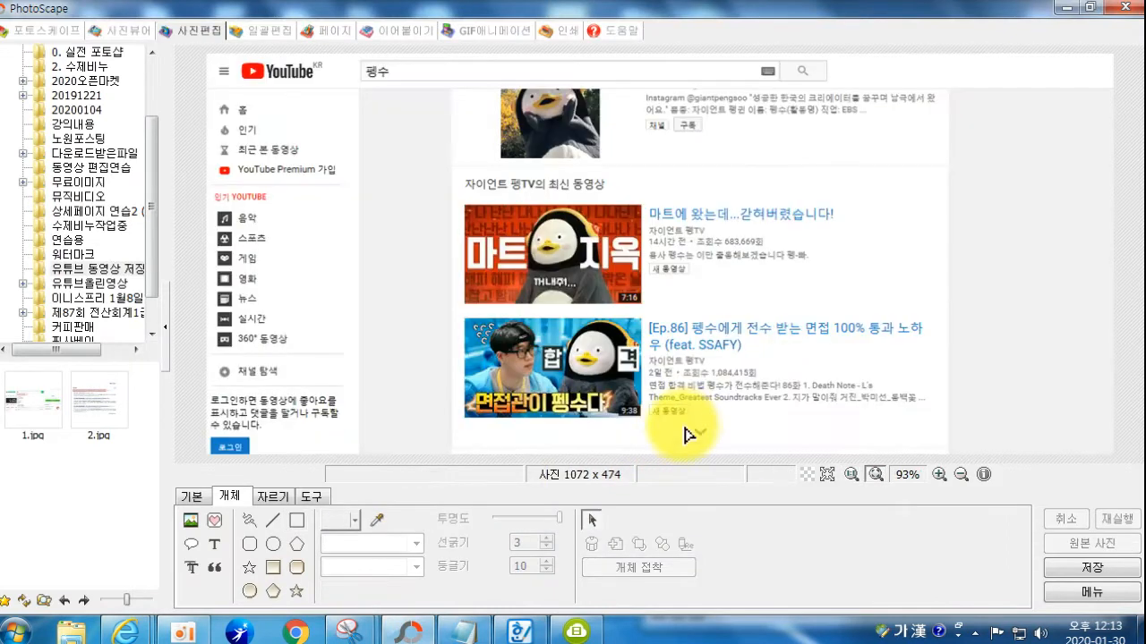
left_click(296, 519)
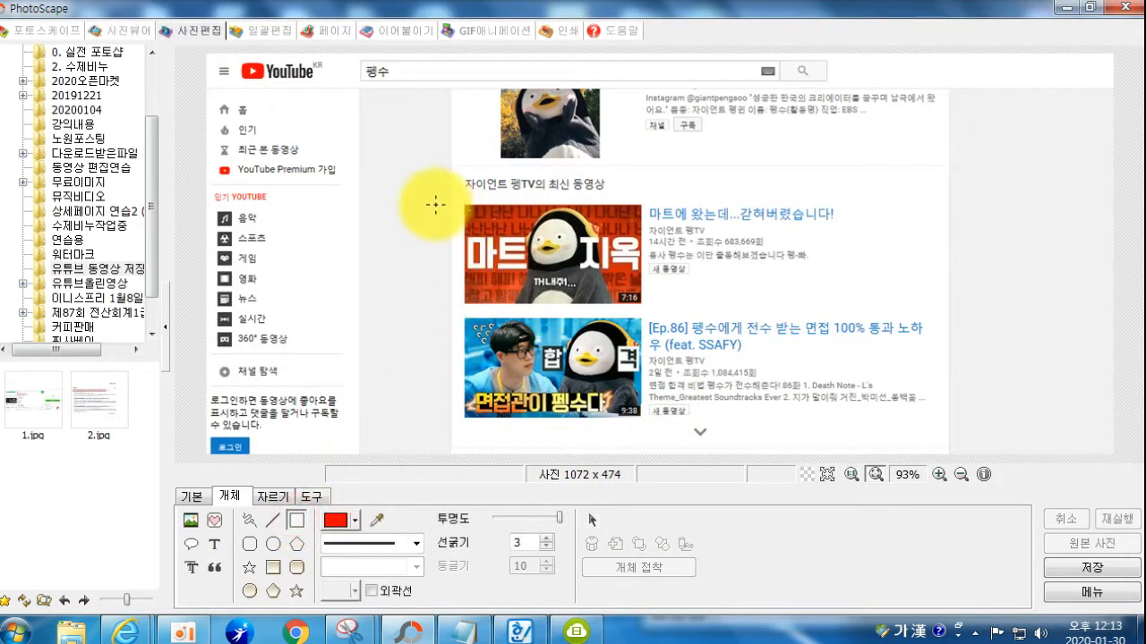
left_click_drag(456, 194, 946, 311)
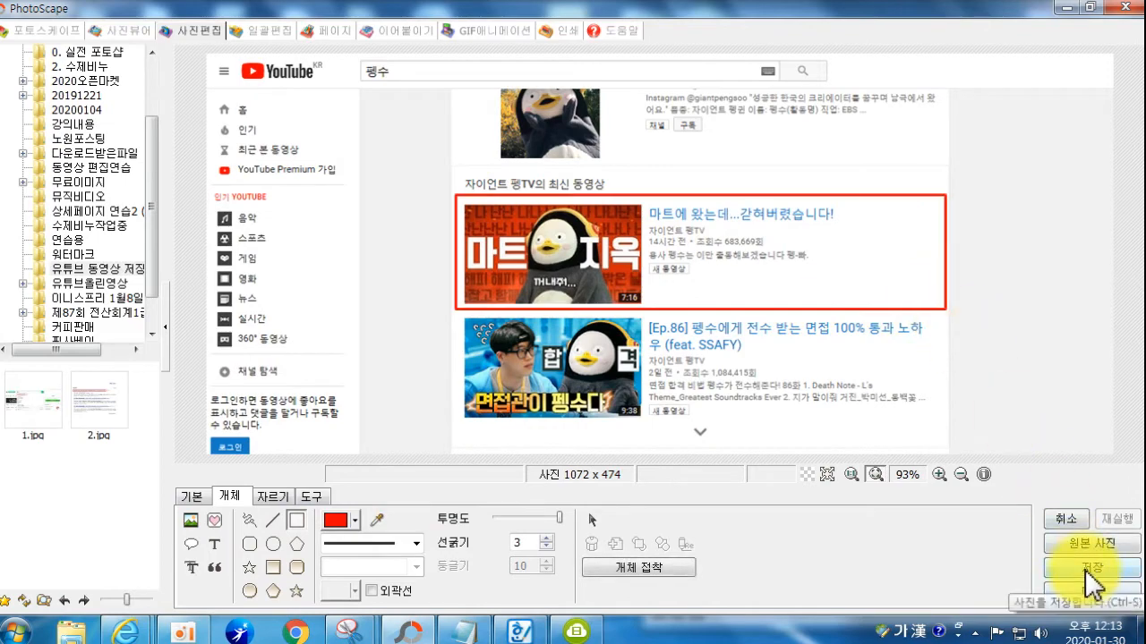
Step: Save the edited image as 12.jpg
left_click(1085, 570)
left_click(362, 305)
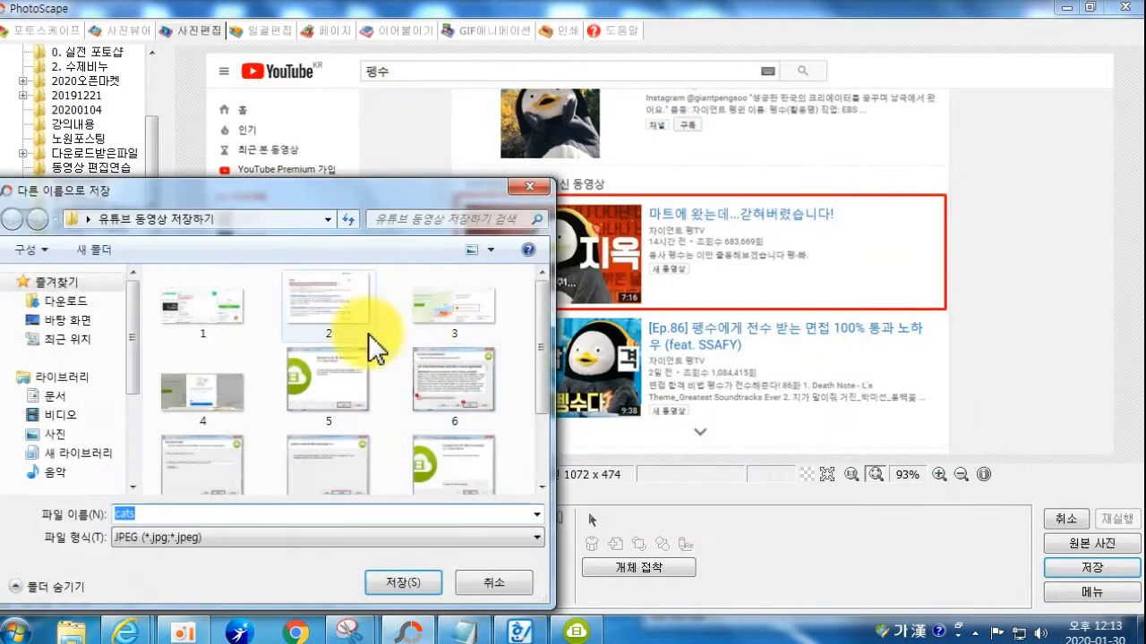
left_click_drag(544, 381, 544, 455)
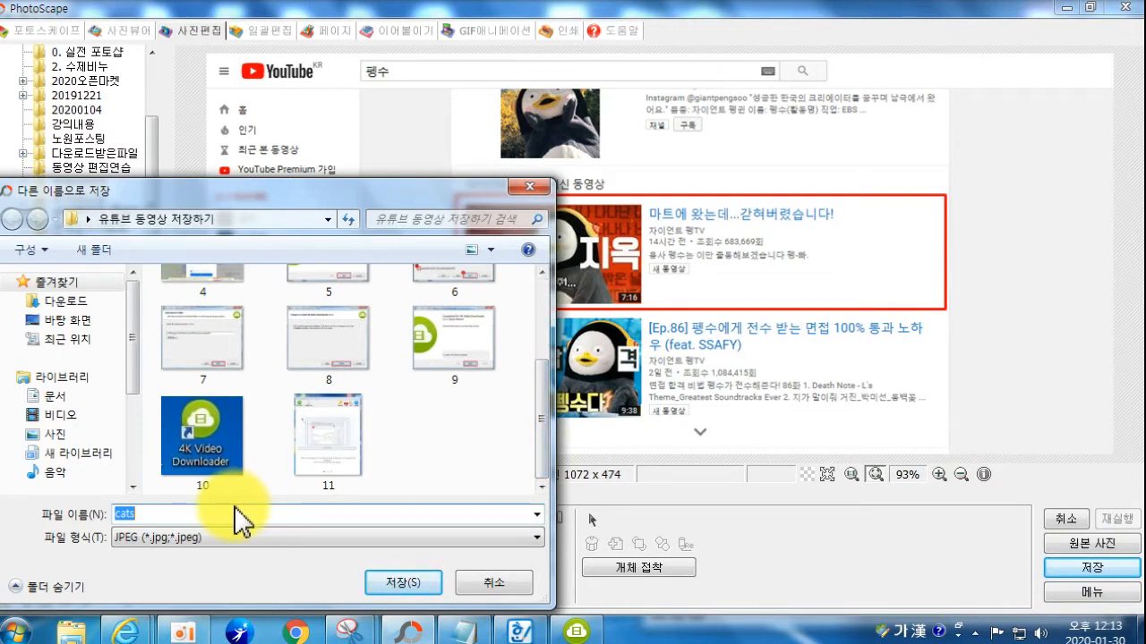
type("11")
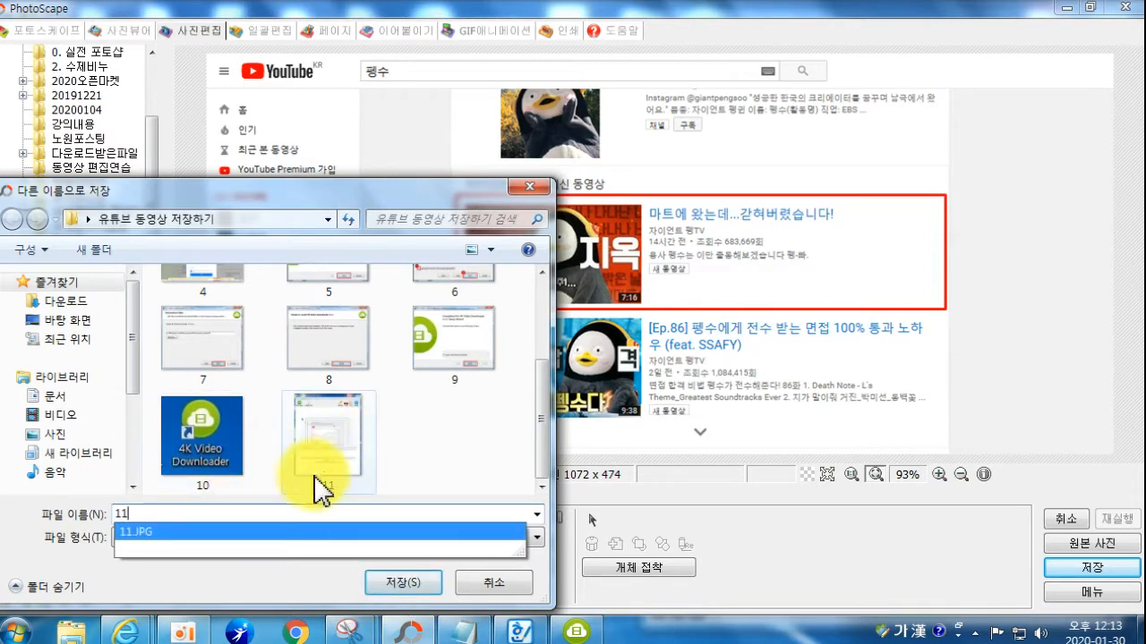
key("BackSpace")
type("2")
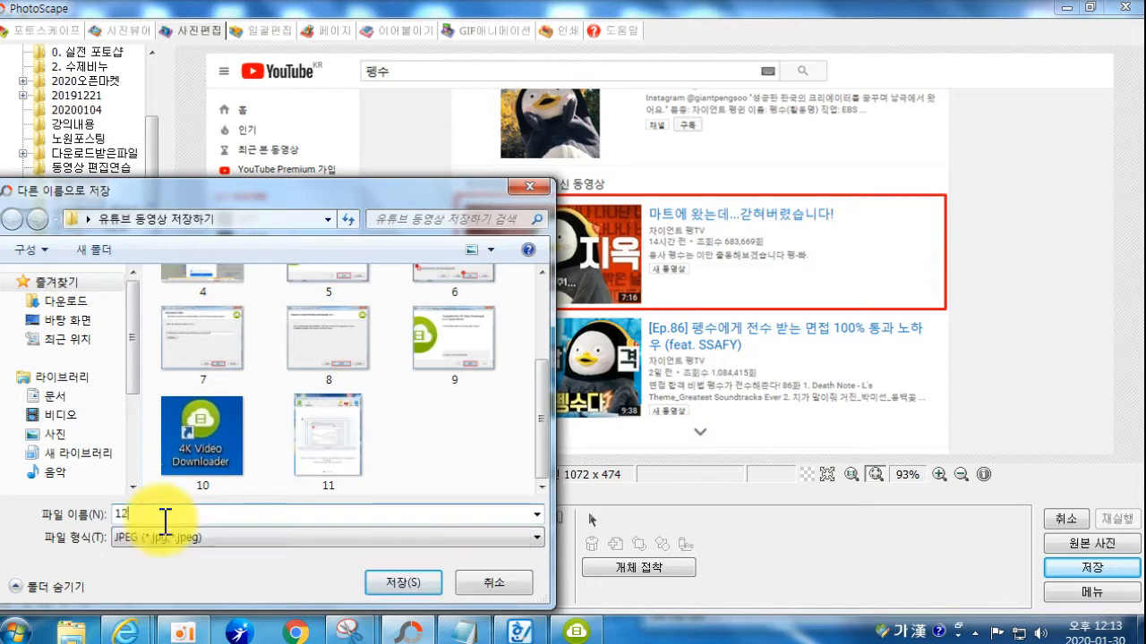
key("Return")
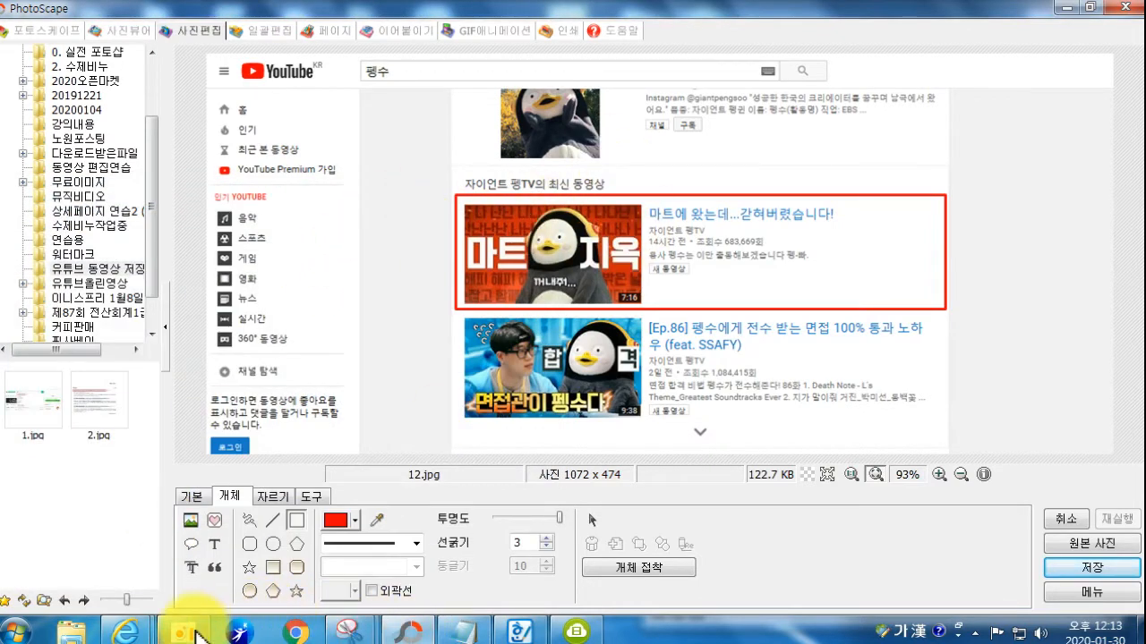
Step: Open the YouTube video 마트에 왔는데...갇혀버렸습니다! from the search results
mouse_move(134, 634)
left_click(247, 564)
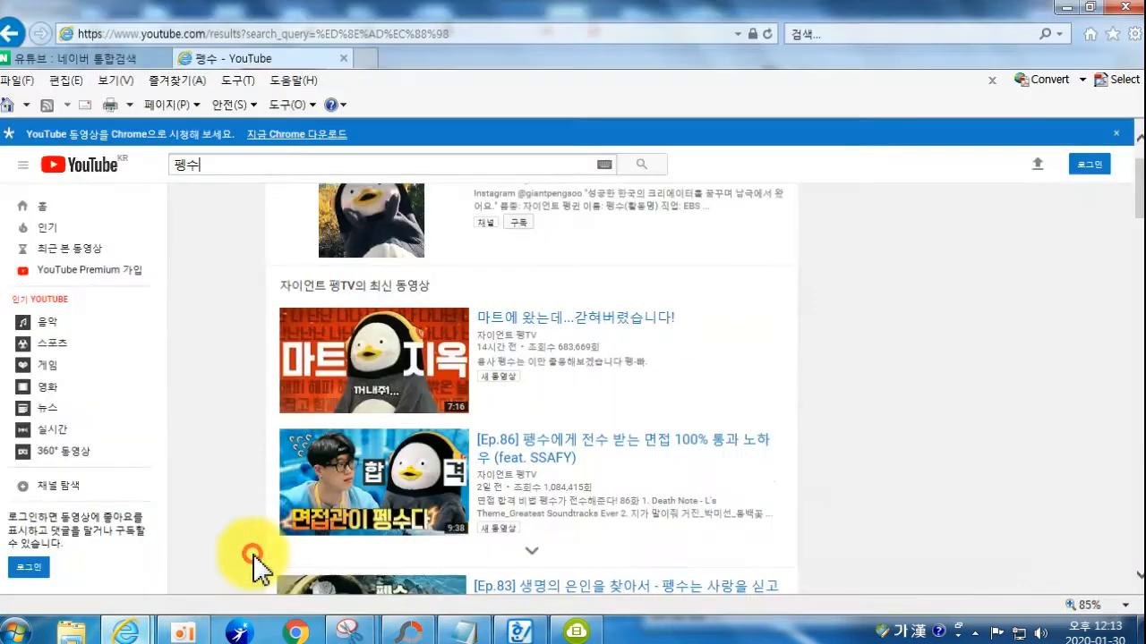
left_click(540, 331)
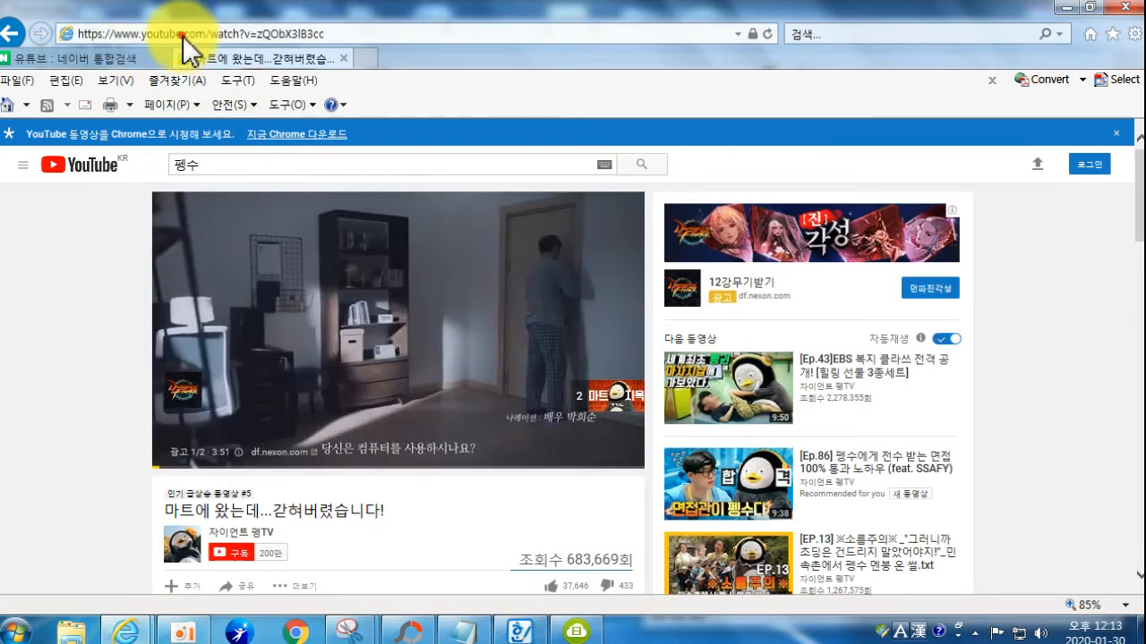
Step: Skip the ad and select the page's web address to show its edit menu
left_click(186, 37)
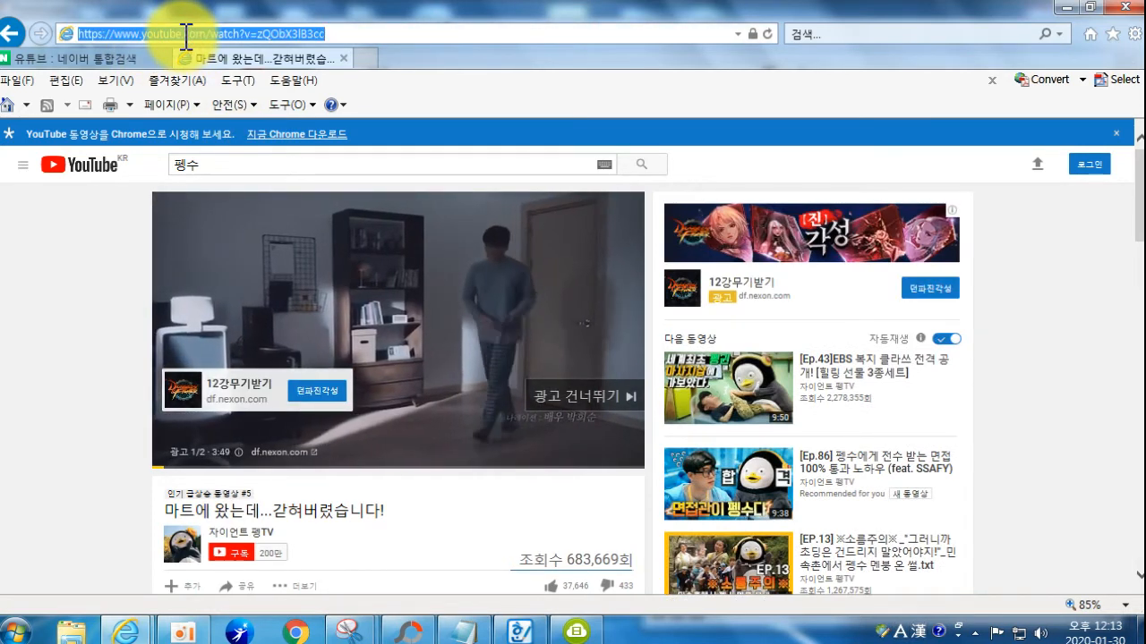
right_click(185, 36)
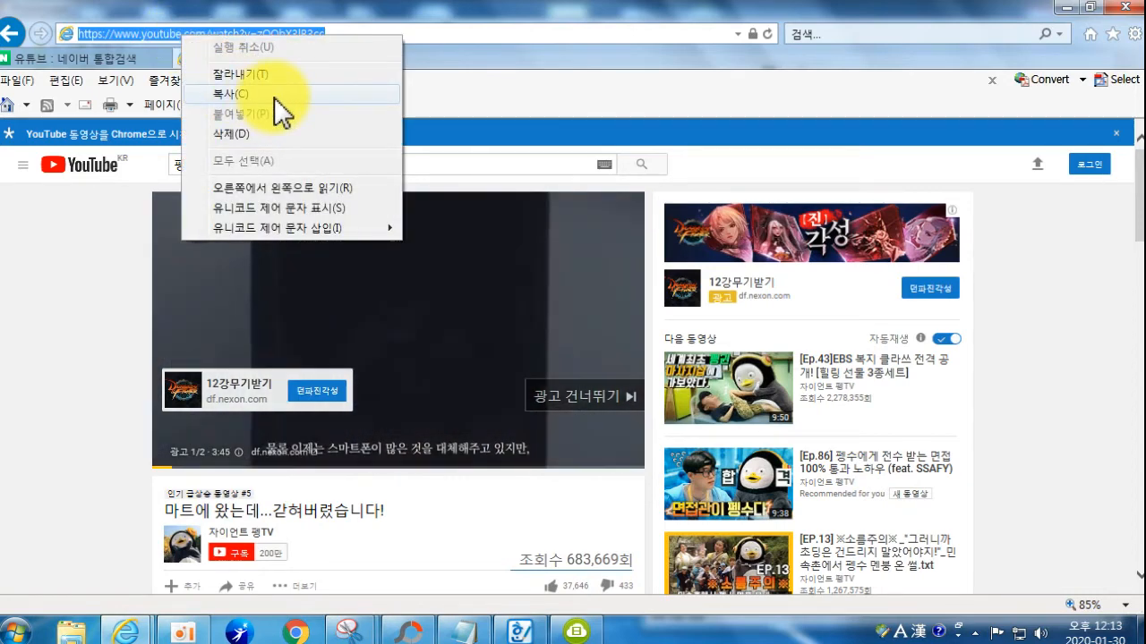
left_click(343, 632)
left_click(344, 631)
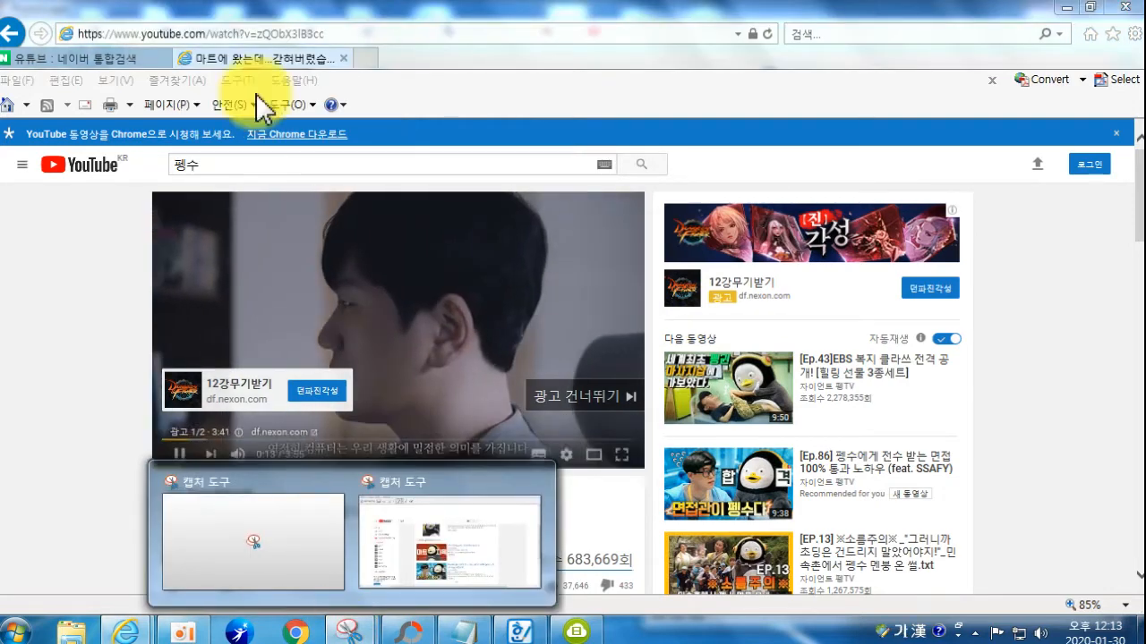
left_click(595, 399)
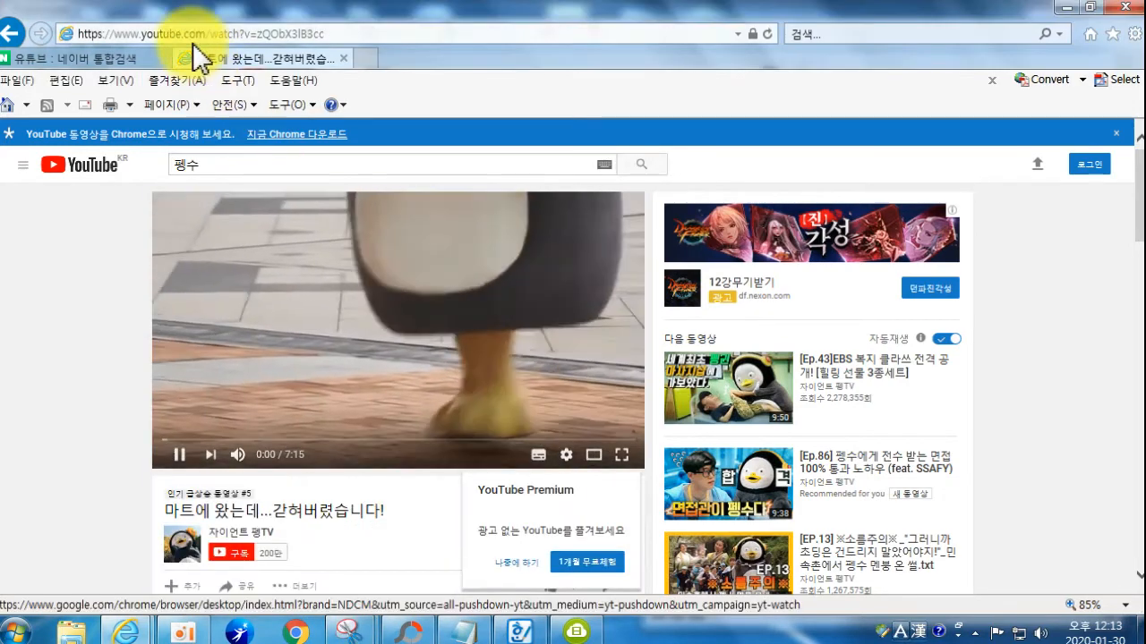
left_click(191, 36)
right_click(188, 37)
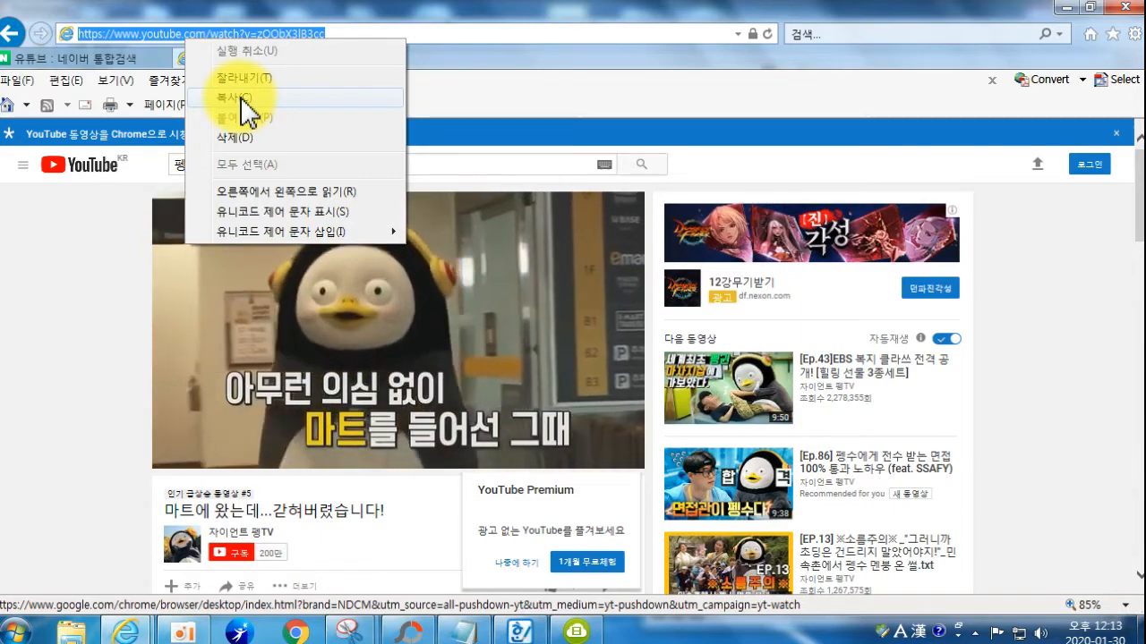
Step: Exit the interfering ALCapture utility, cancel the ALTools update, and reopen the address's Copy menu
key("ctrl+shift+c")
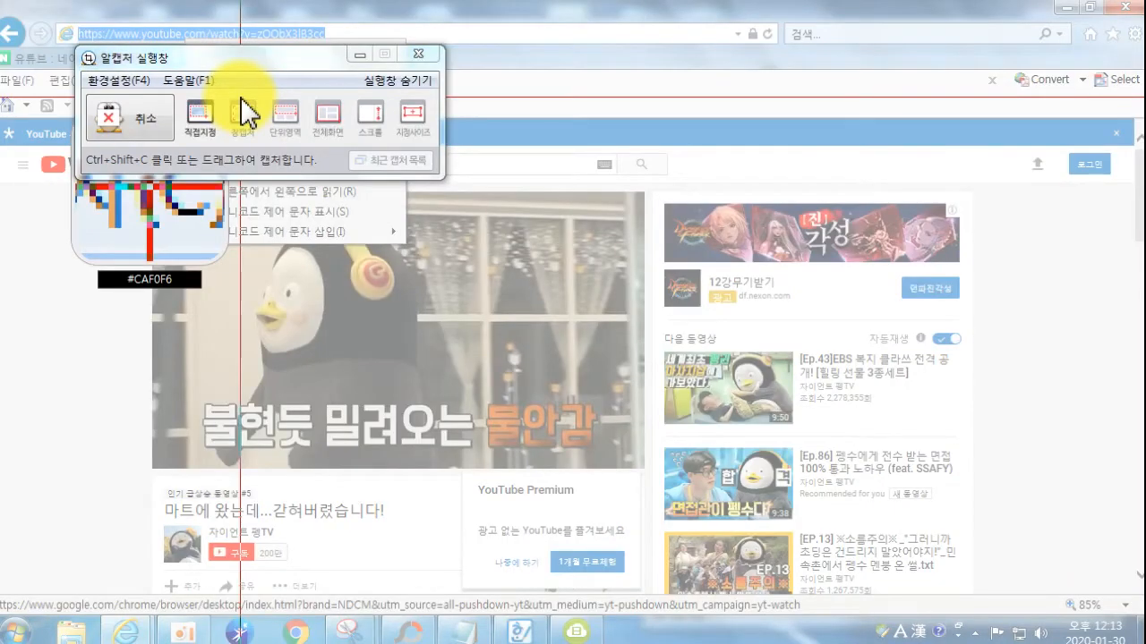
left_click(416, 55)
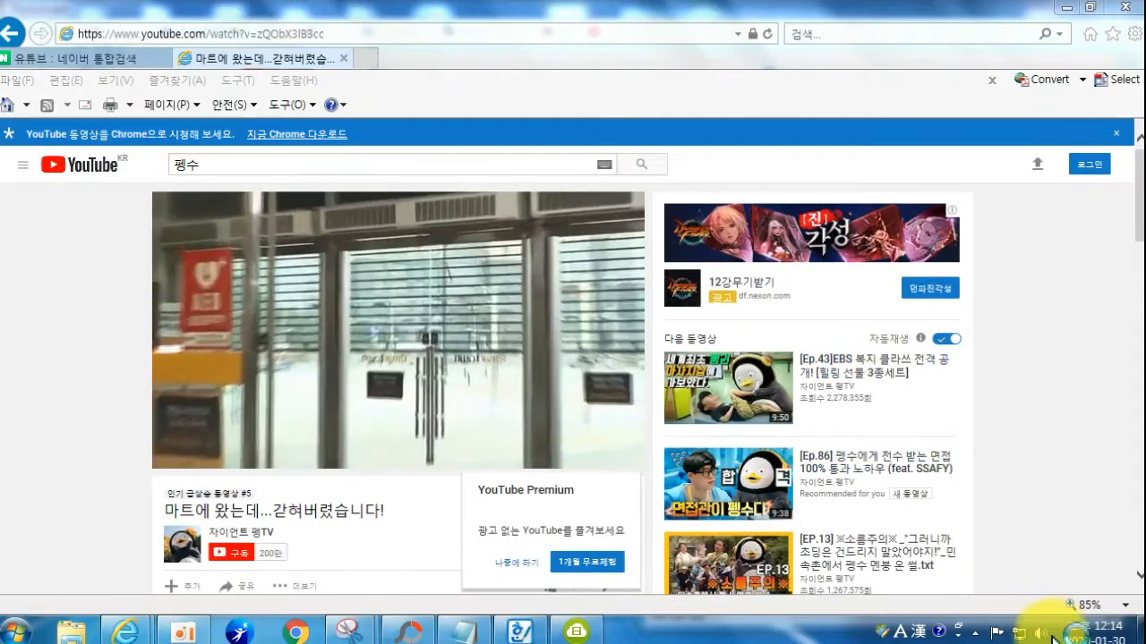
left_click(982, 637)
left_click(982, 637)
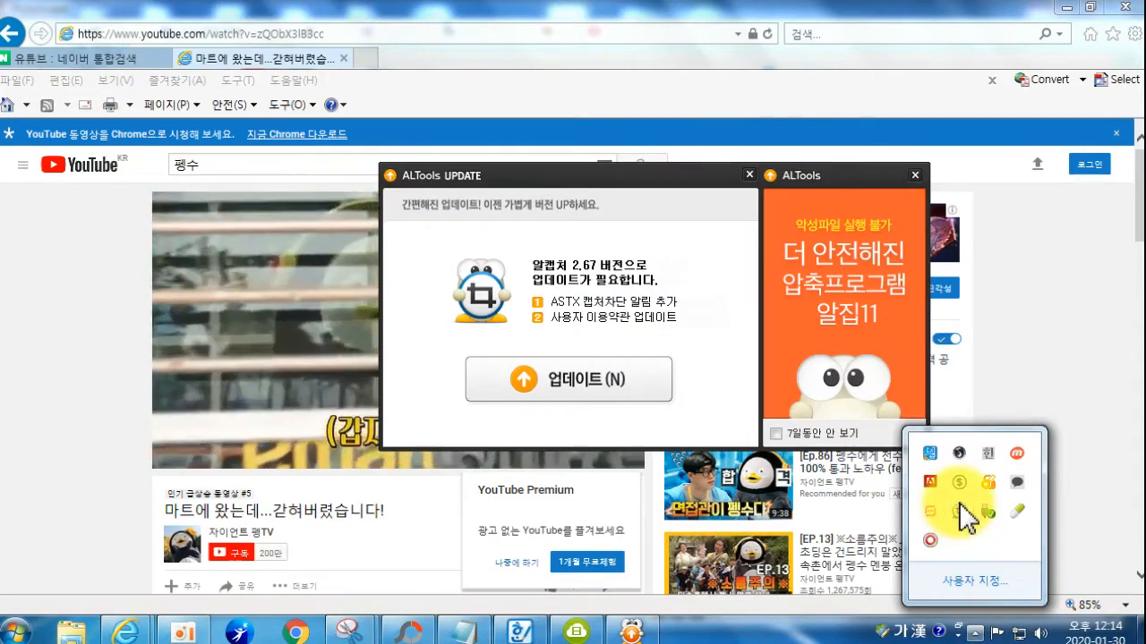
right_click(962, 509)
left_click(1006, 491)
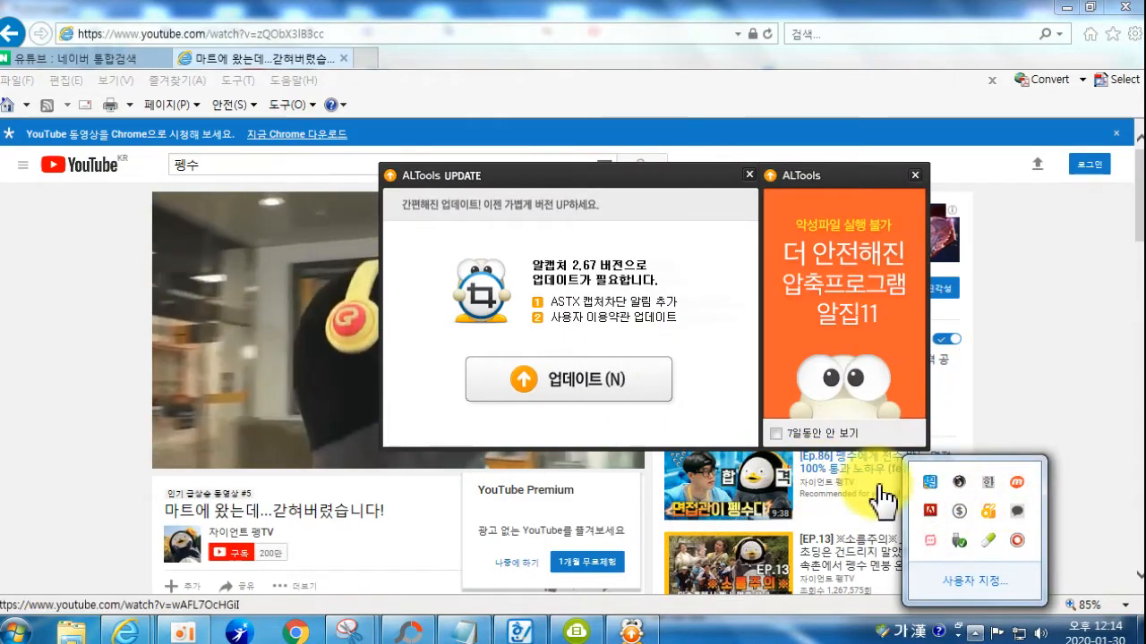
left_click(750, 174)
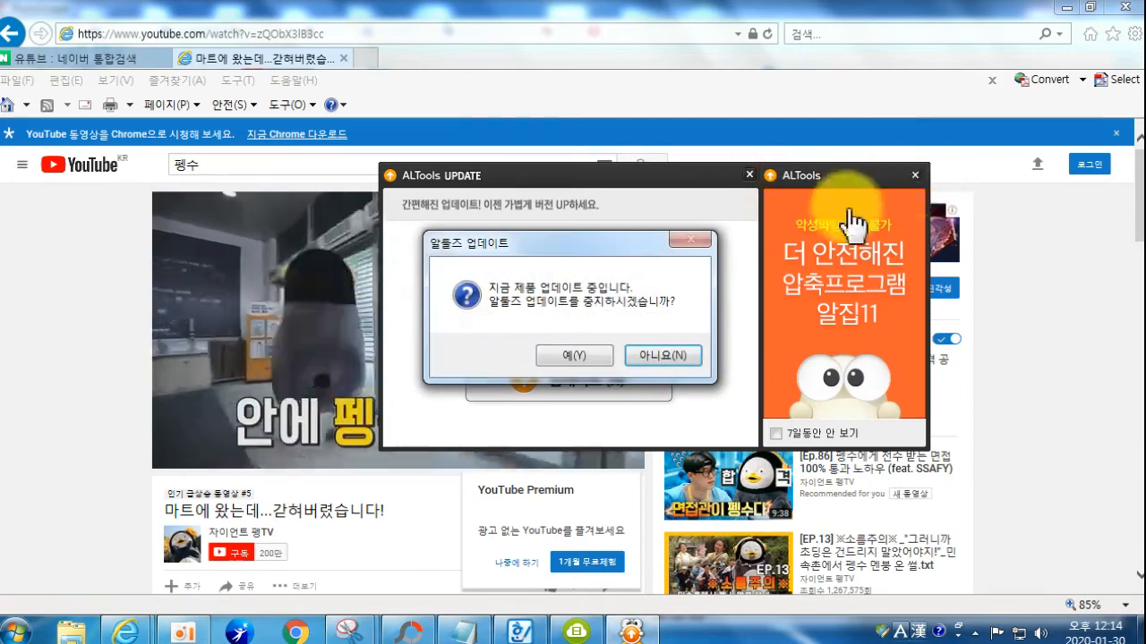
left_click(555, 362)
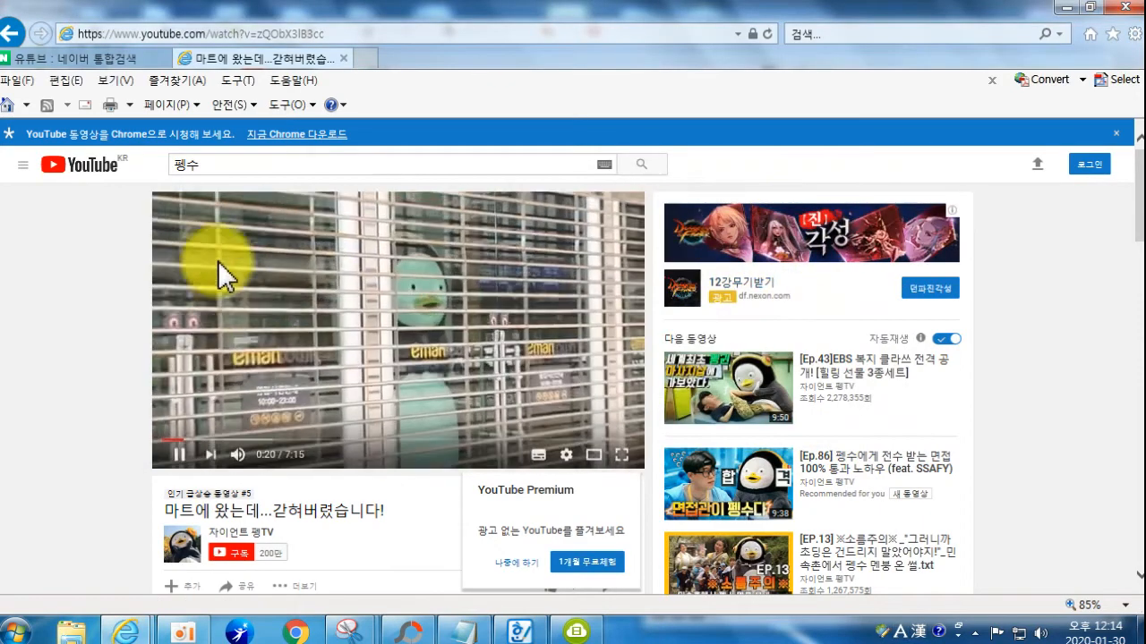
right_click(162, 35)
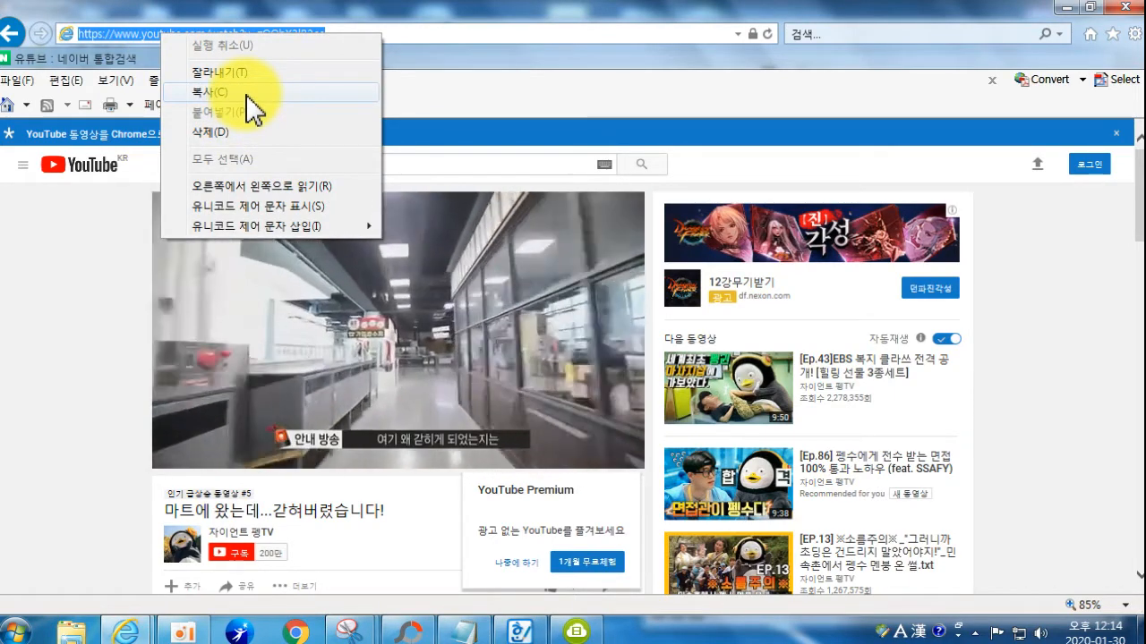
left_click(428, 635)
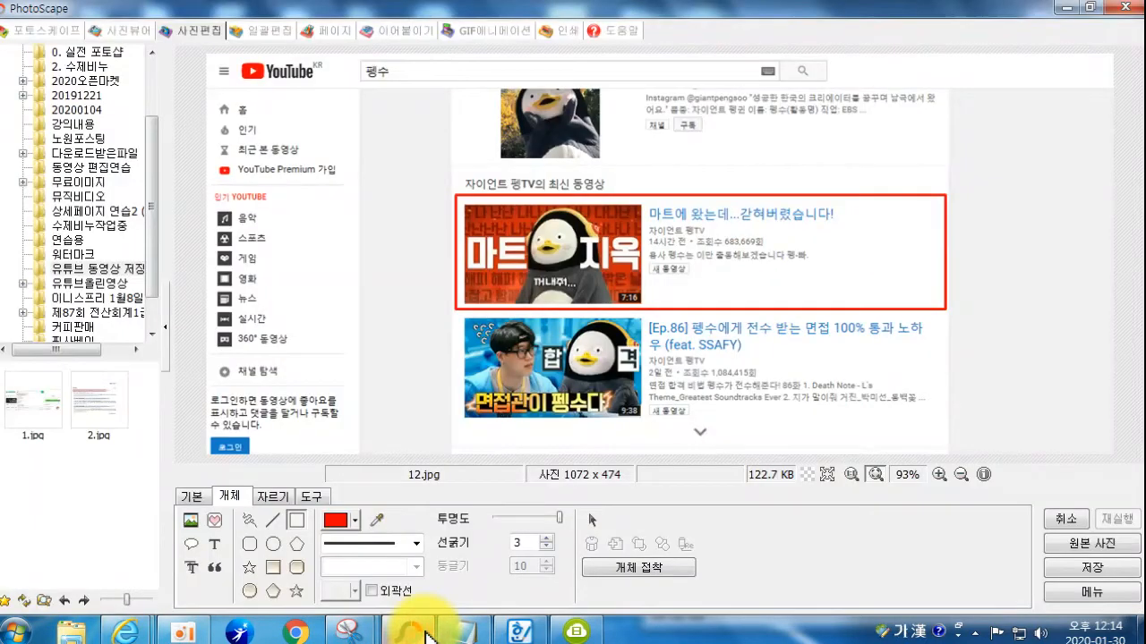
Step: Paste the browser screenshot and frame the 복사(C) Copy menu item with a red box
key("ctrl+v")
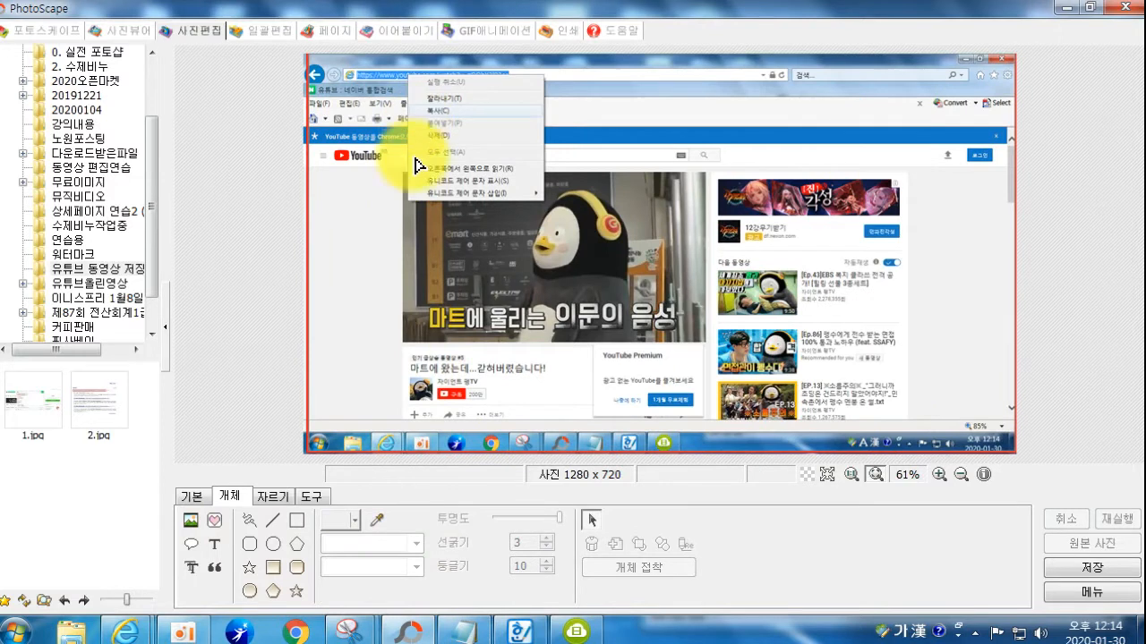
left_click(301, 521)
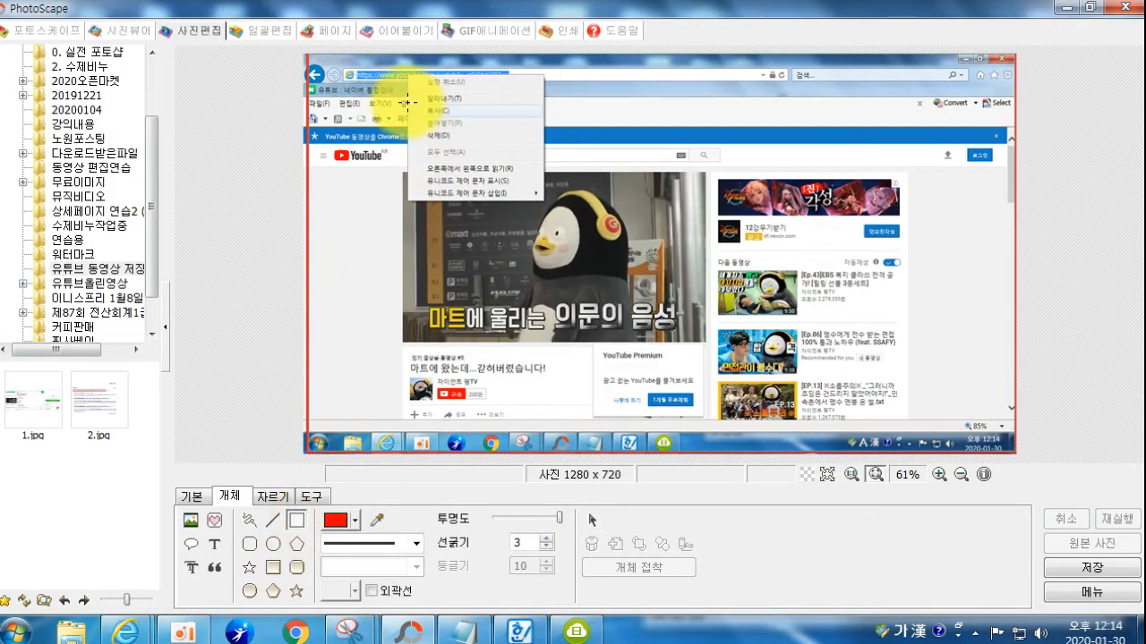
left_click_drag(408, 106, 546, 127)
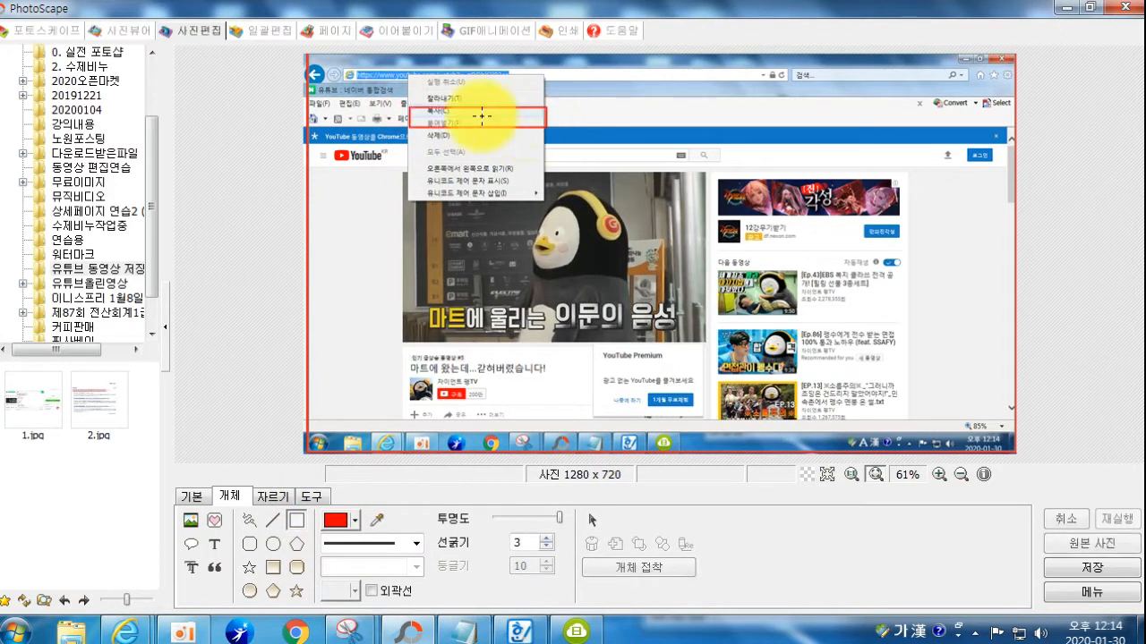
left_click(591, 521)
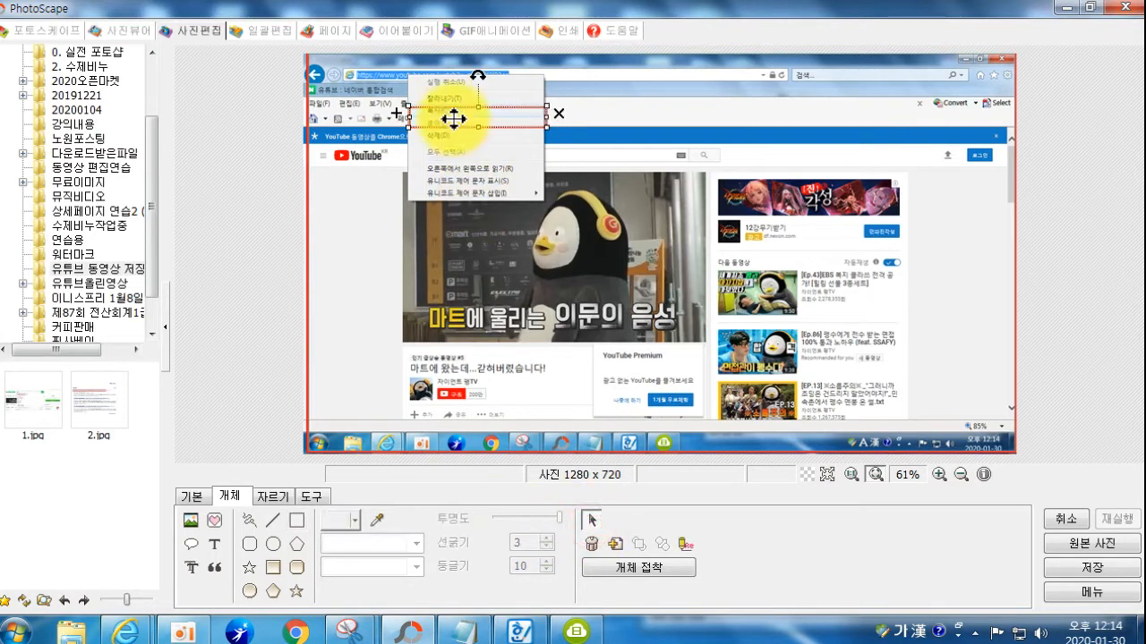
left_click_drag(447, 107, 448, 101)
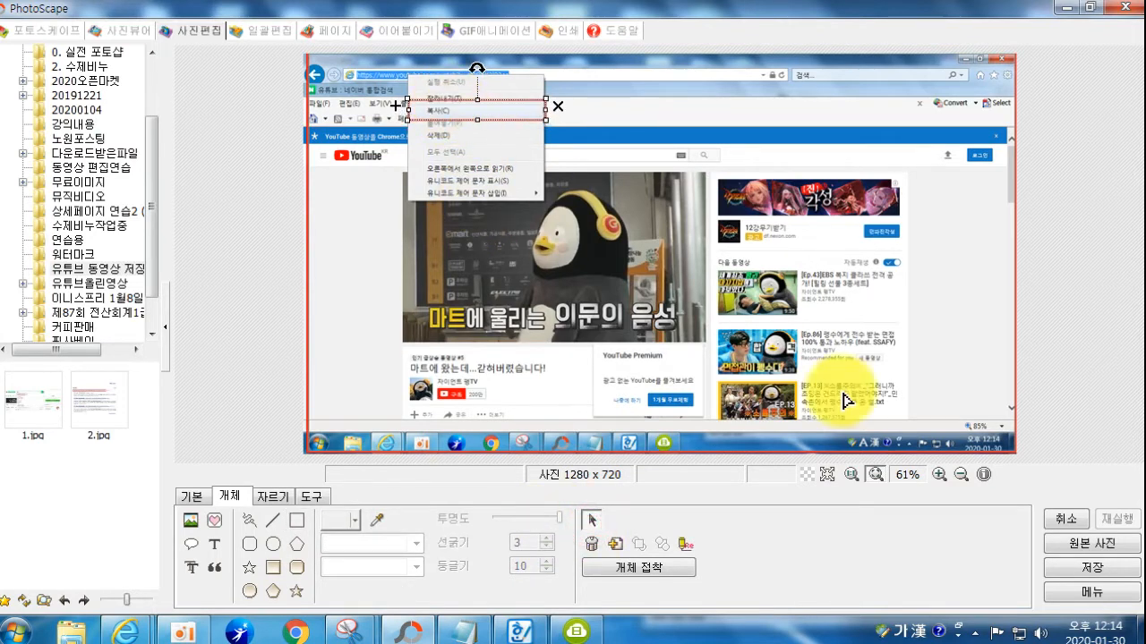
Step: Begin a Save As, cancel it, and deselect the red box
left_click(1092, 568)
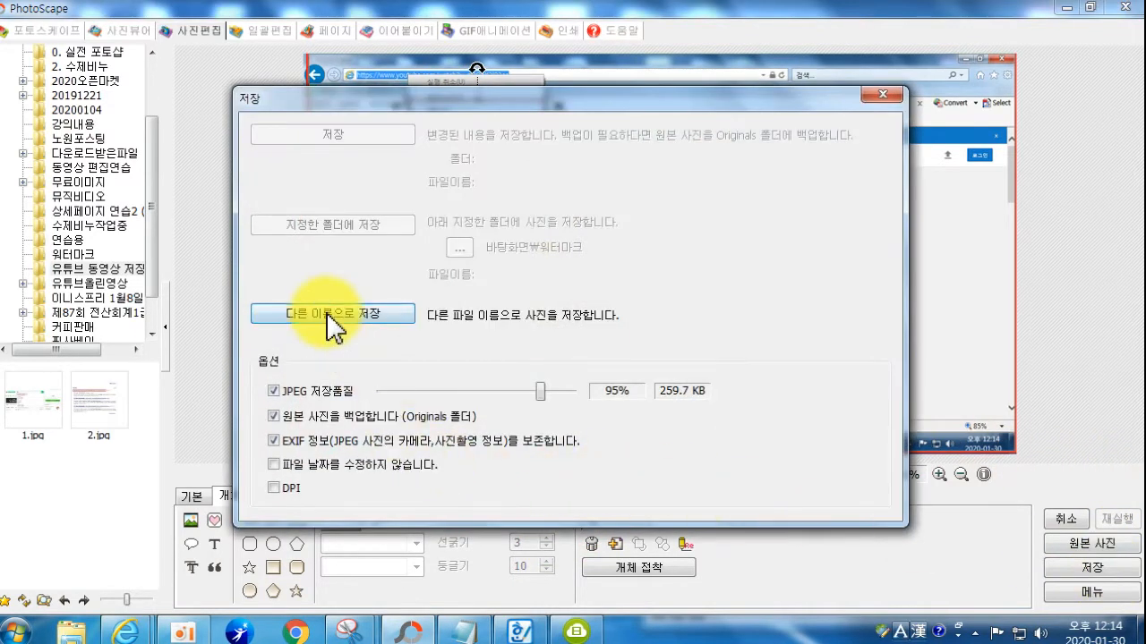
left_click(331, 313)
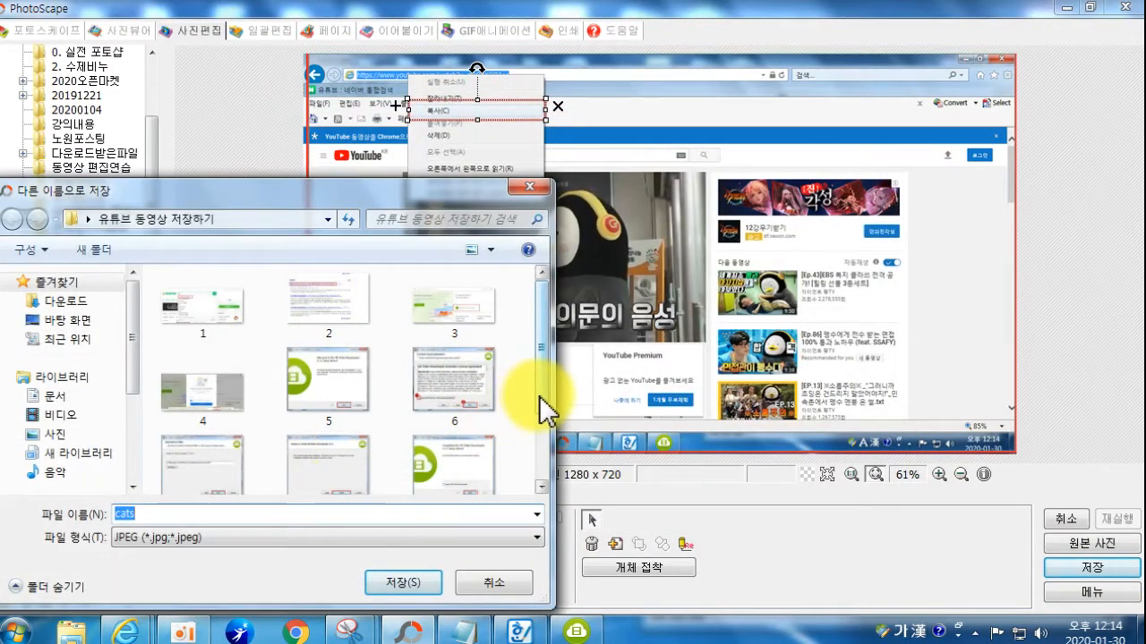
left_click(474, 577)
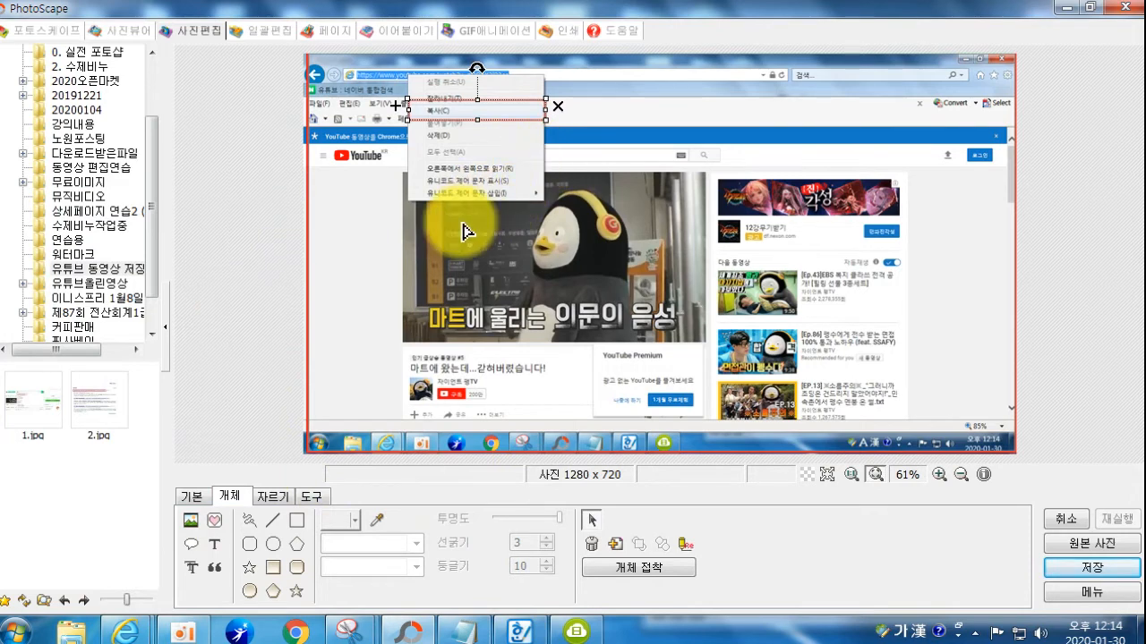
left_click(369, 334)
left_click(273, 498)
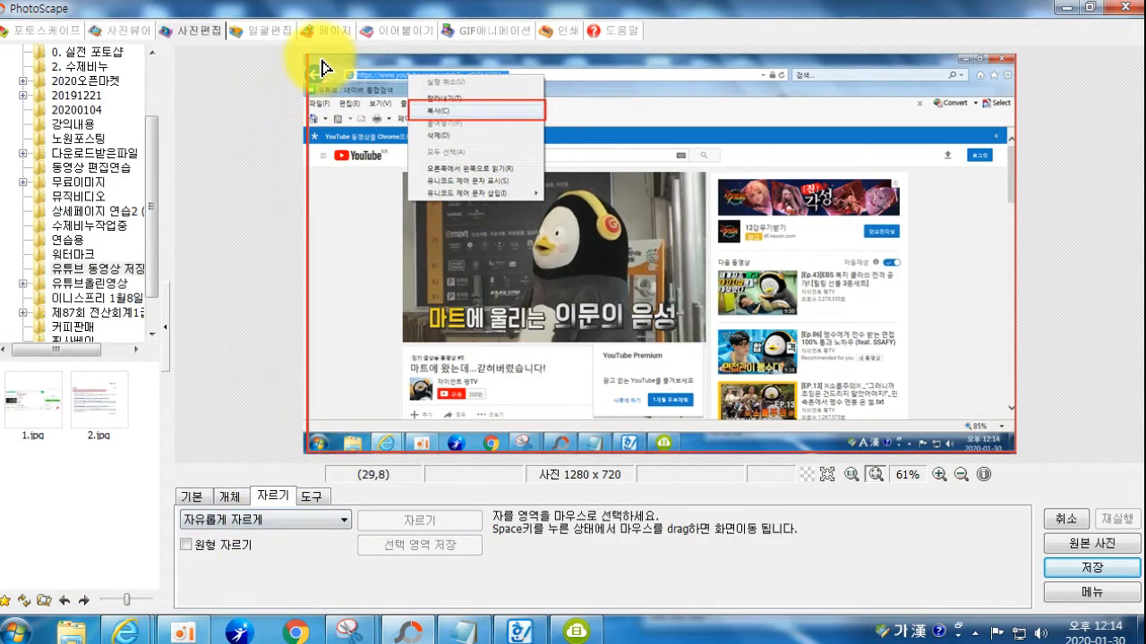
Step: Crop the address-menu capture to 1263 x 708 and Save As JPG in 유튜브 동영상 저장하기
left_click_drag(312, 57, 1017, 461)
left_click(1079, 519)
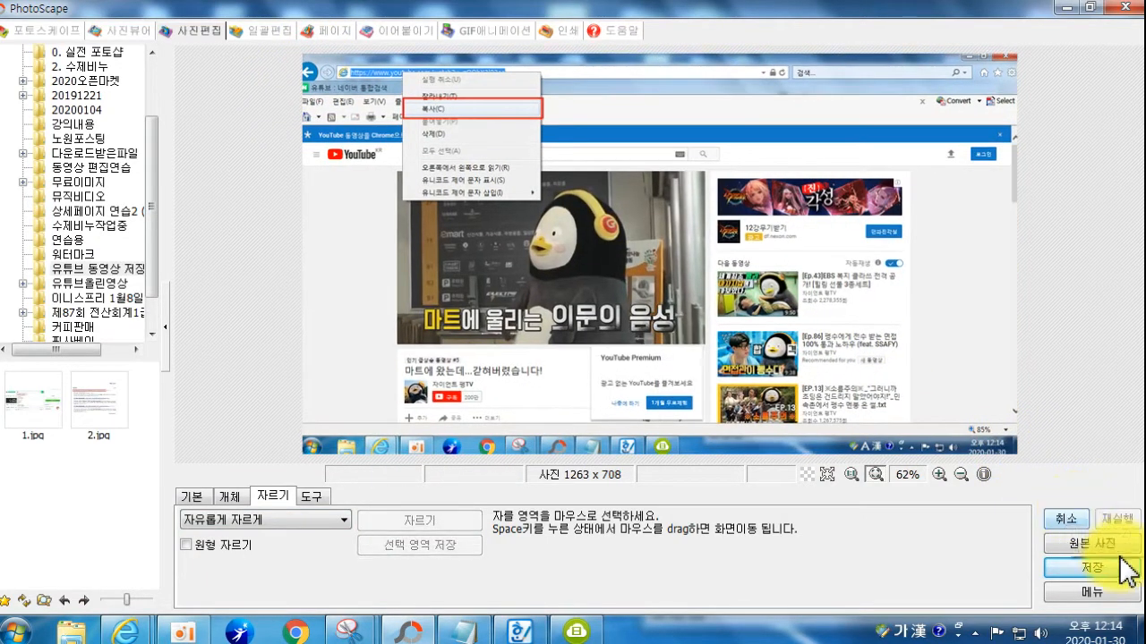
left_click(1090, 568)
left_click(329, 312)
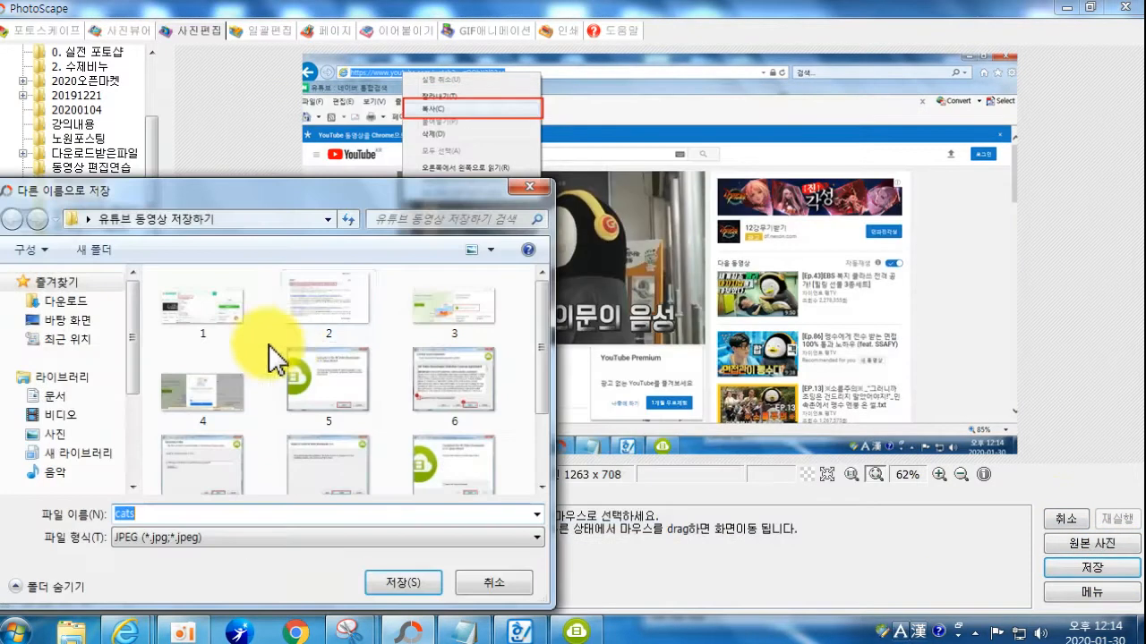
left_click(541, 388)
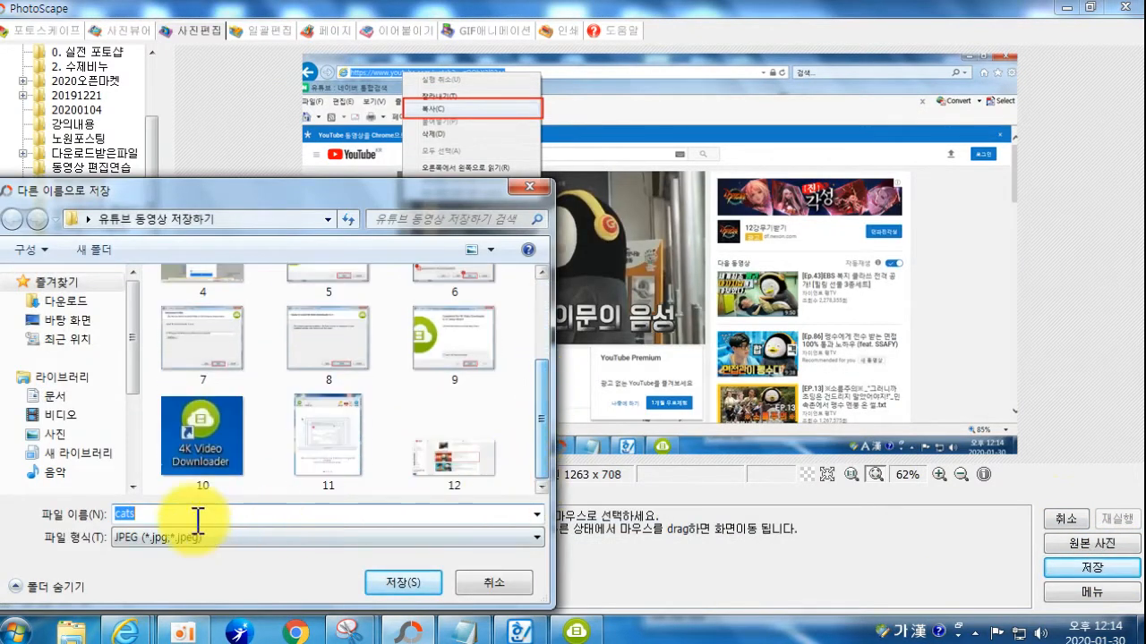
key("Return")
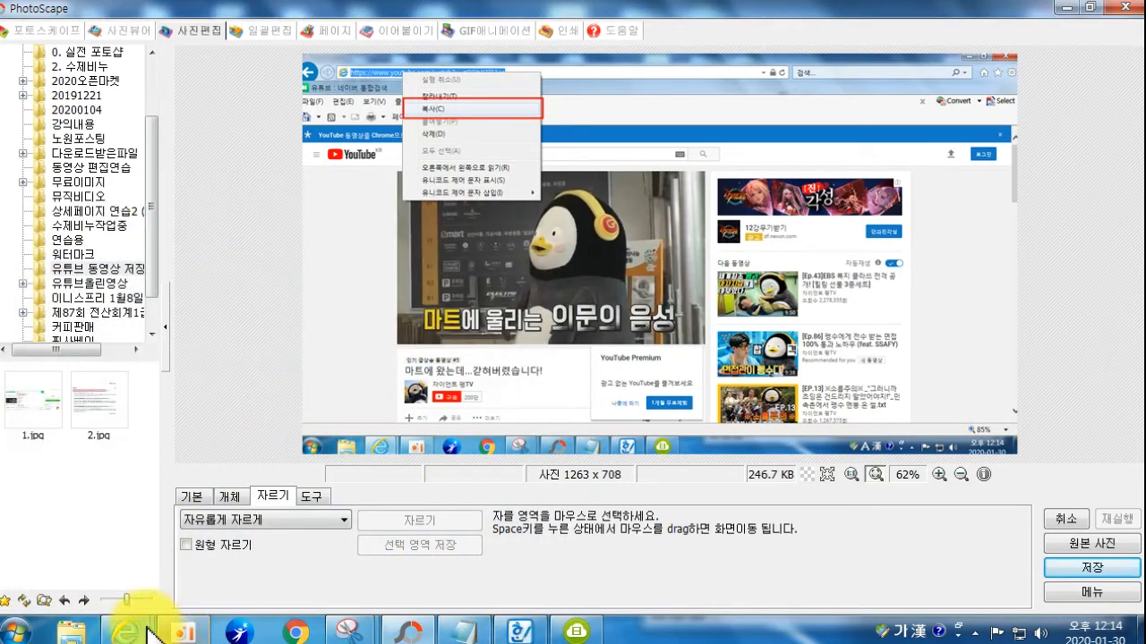
Step: Bring back the YouTube window and copy the video's web address
mouse_move(130, 631)
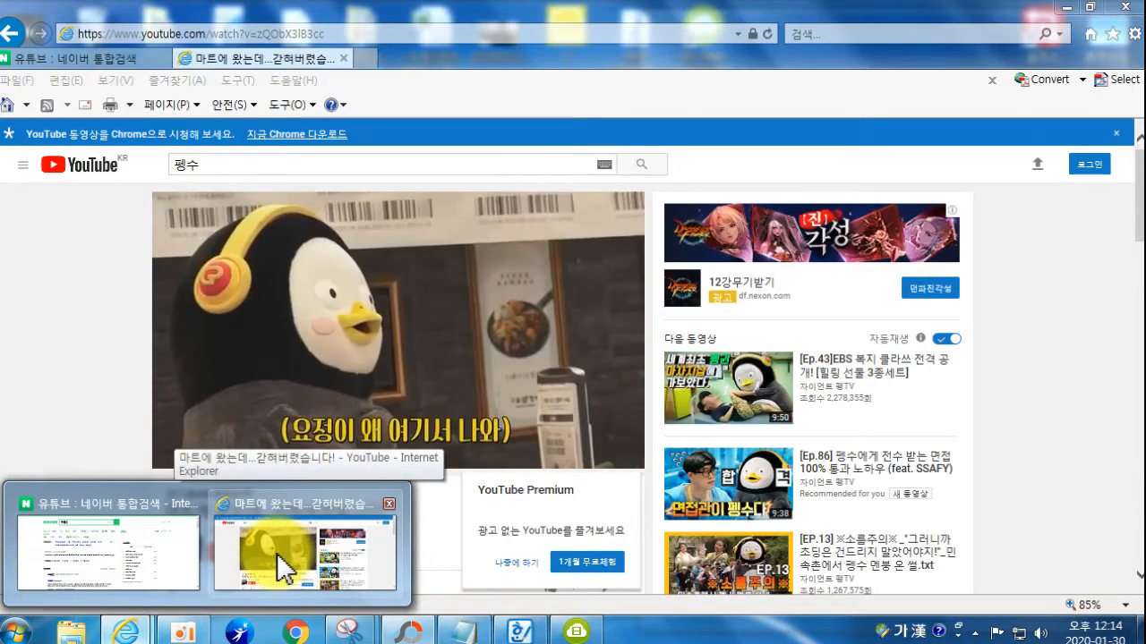
left_click(277, 553)
left_click(158, 36)
right_click(159, 36)
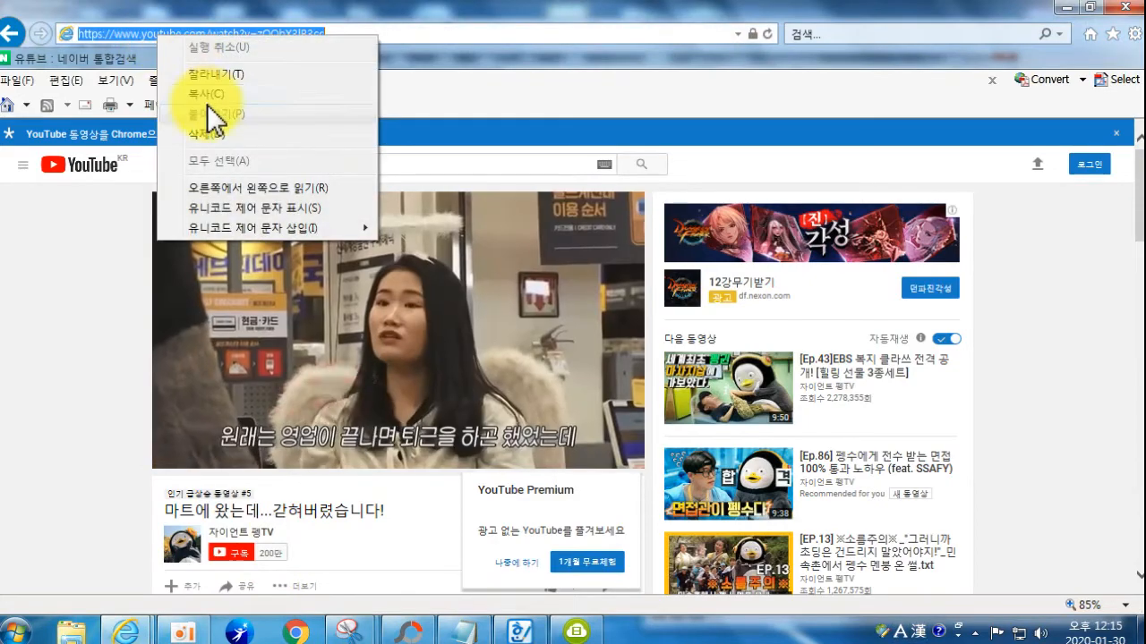
left_click(208, 94)
Step: Close only the current YouTube tab and minimize Internet Explorer, PhotoScape and Snipping Tool
left_click(1125, 7)
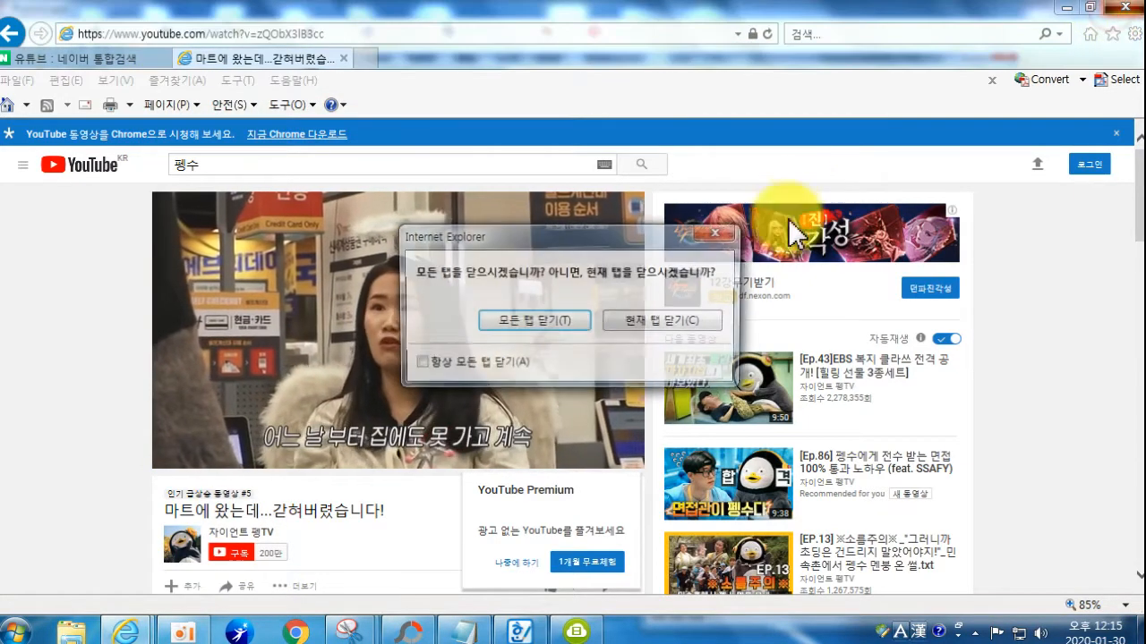
left_click(636, 324)
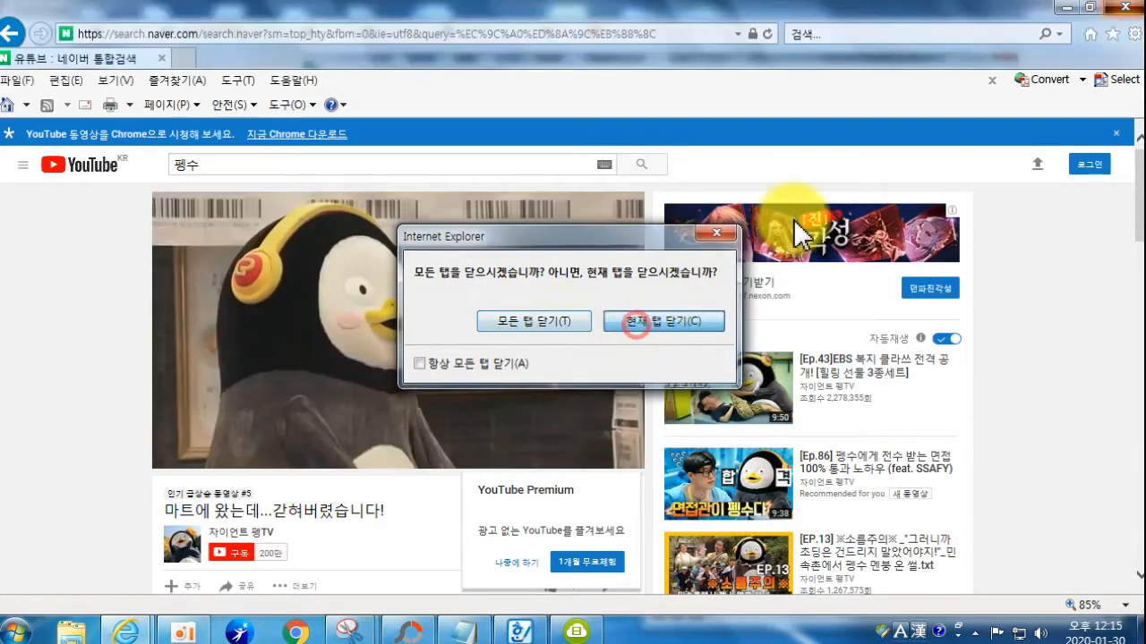
left_click(1063, 7)
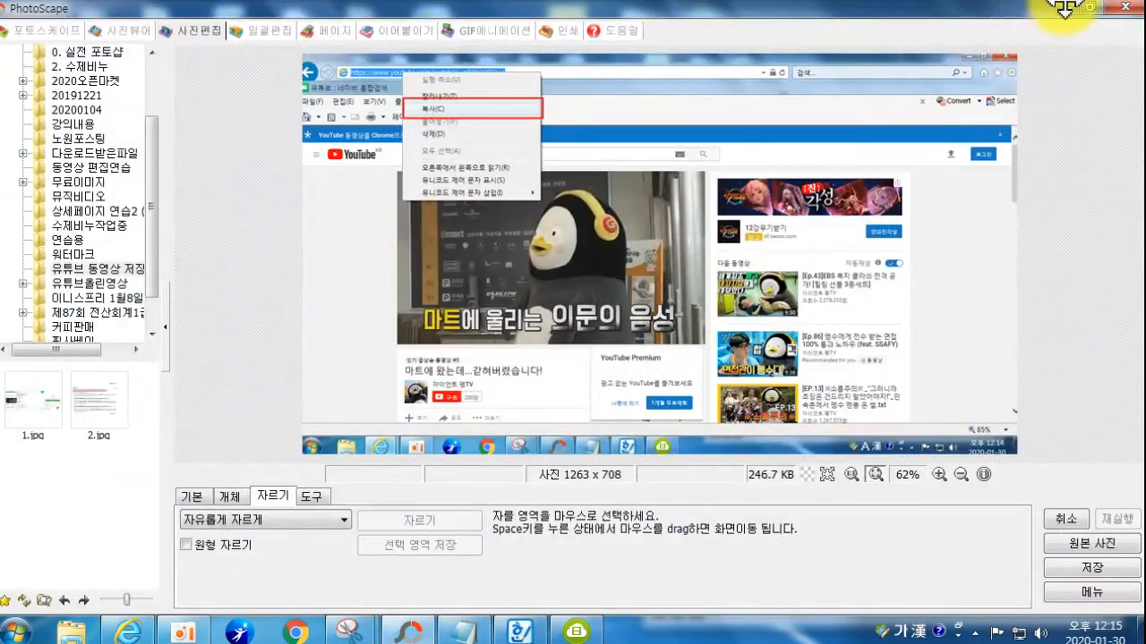
left_click(1064, 7)
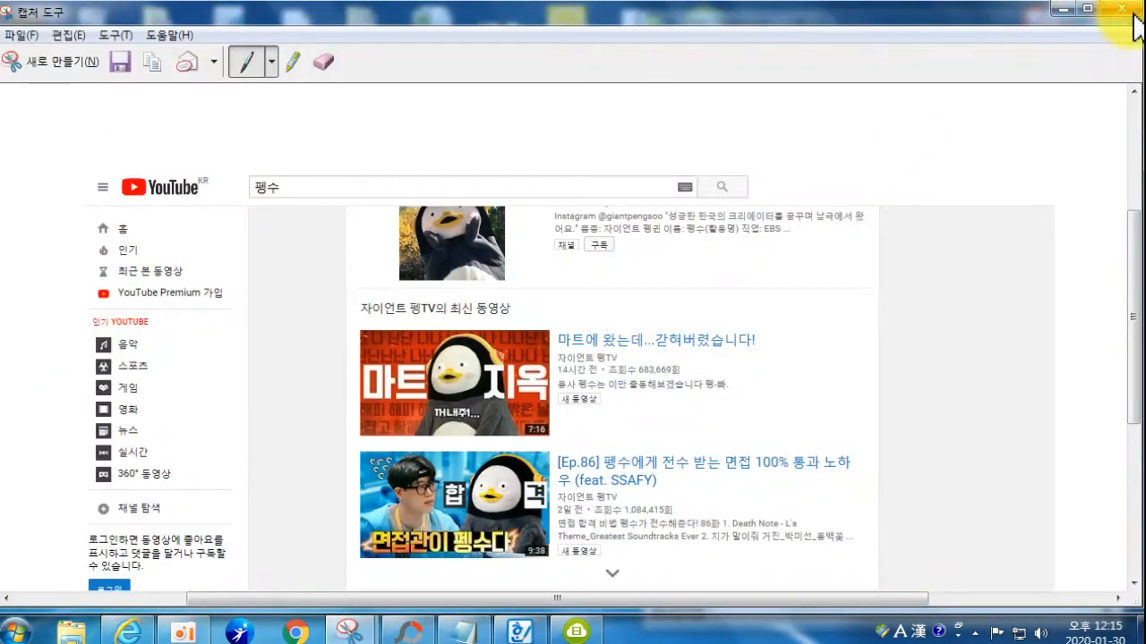
left_click(1063, 8)
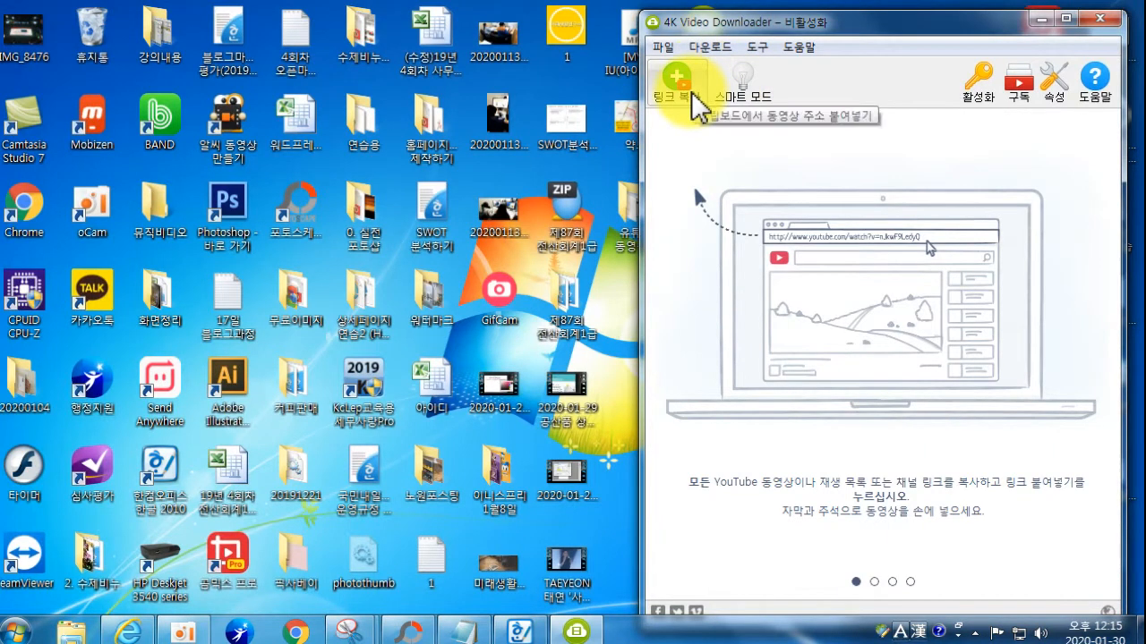
Step: Paste the copied YouTube link via 링크 복사 in 4K Video Downloader, then return to PhotoScape
left_click(682, 90)
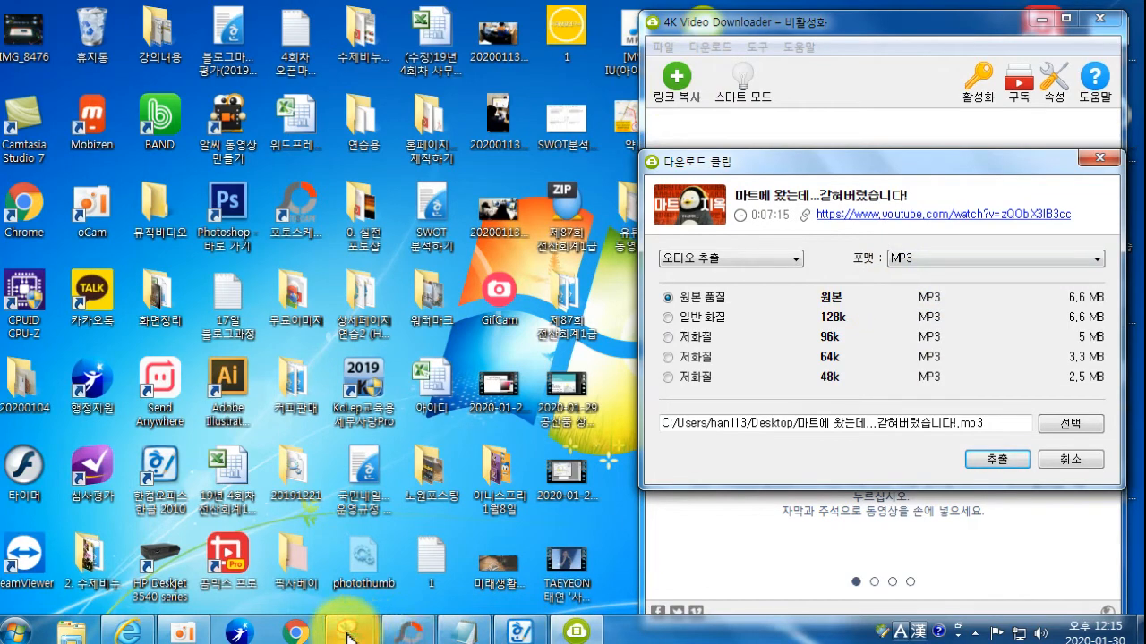
left_click(407, 631)
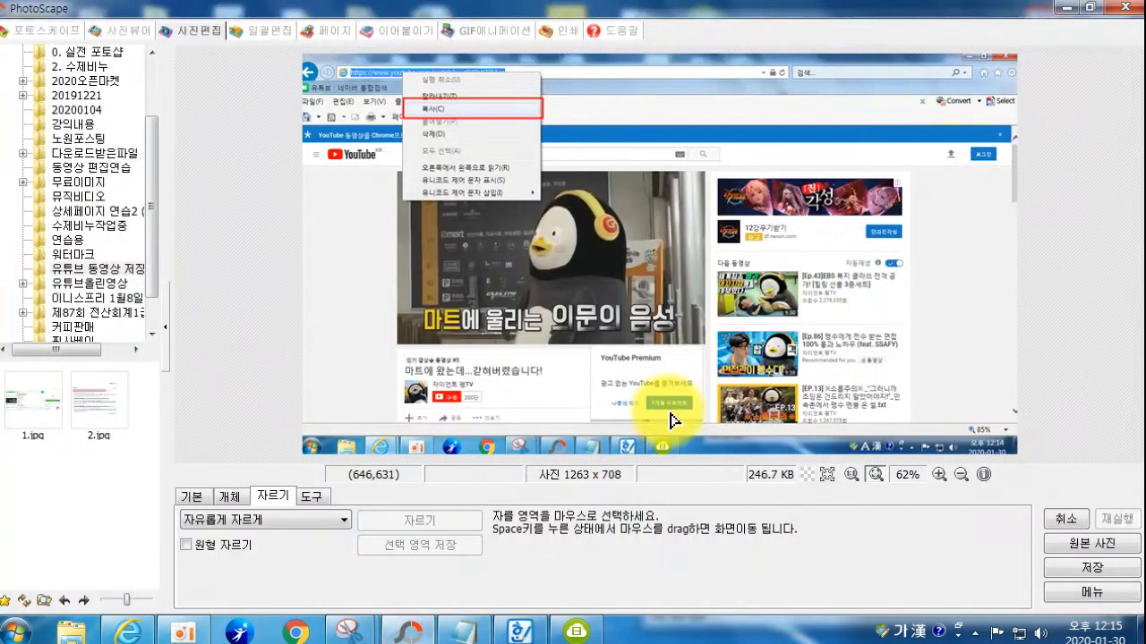
Step: Paste the new screenshot and crop it to the 540 x 661 downloader window
key("ctrl+v")
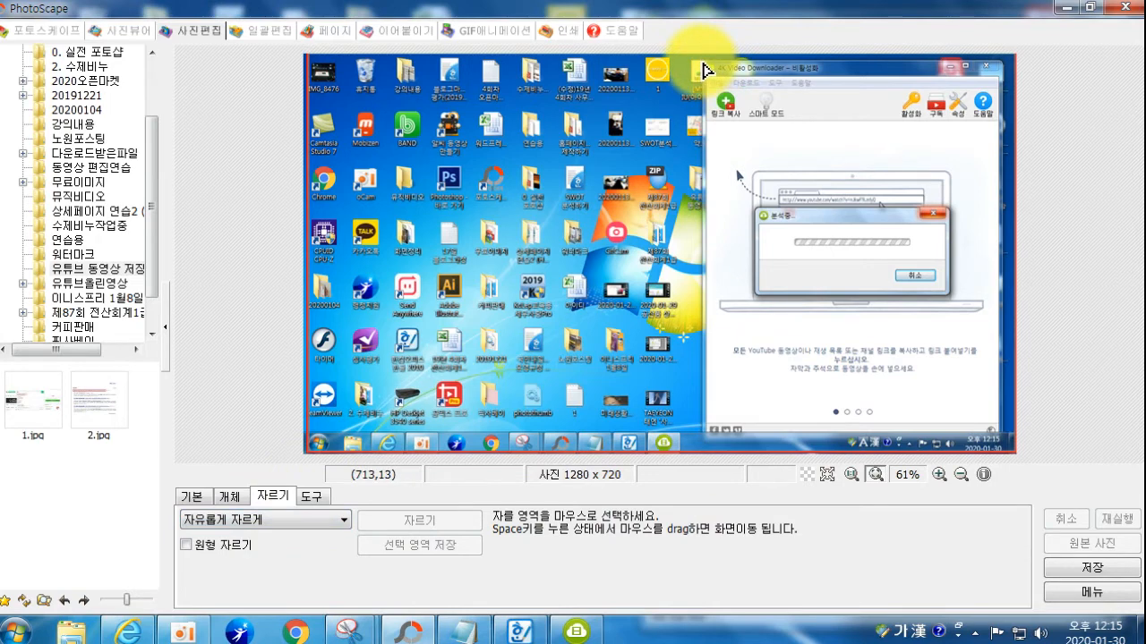
left_click_drag(700, 60, 1000, 428)
double_click(995, 426)
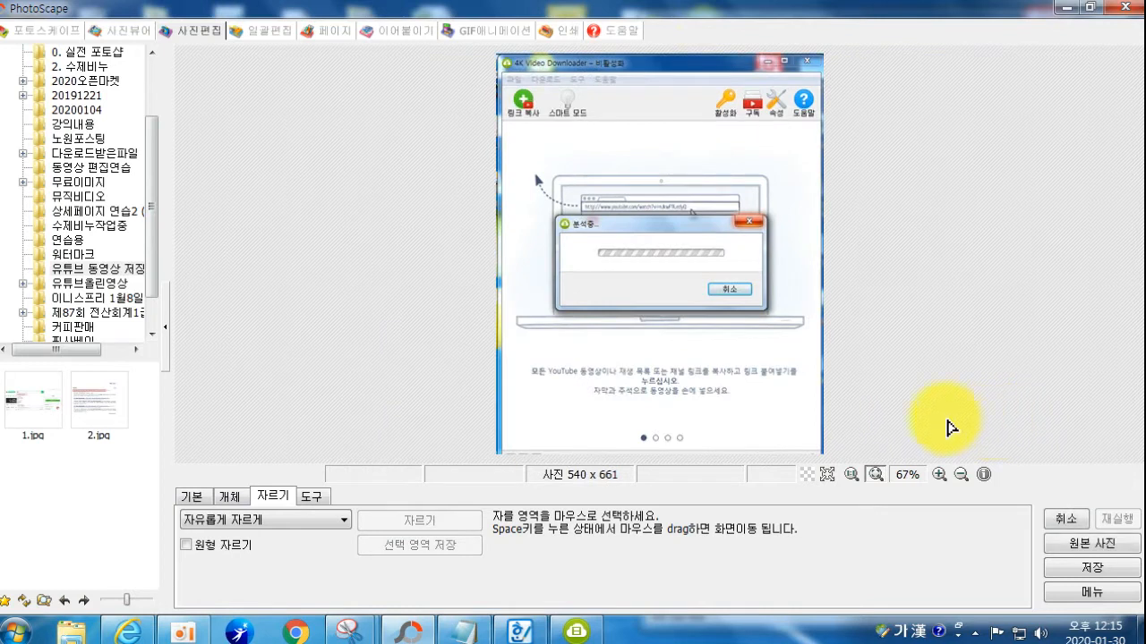
Step: Draw a red box around the 링크 복사 link-paste button
left_click(231, 496)
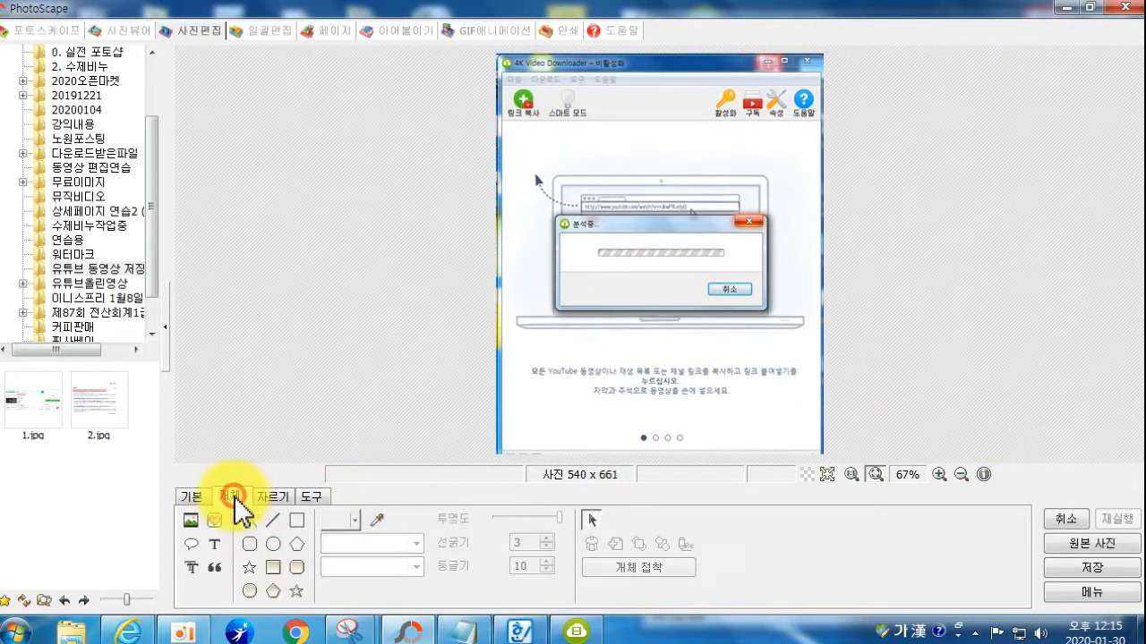
left_click(296, 520)
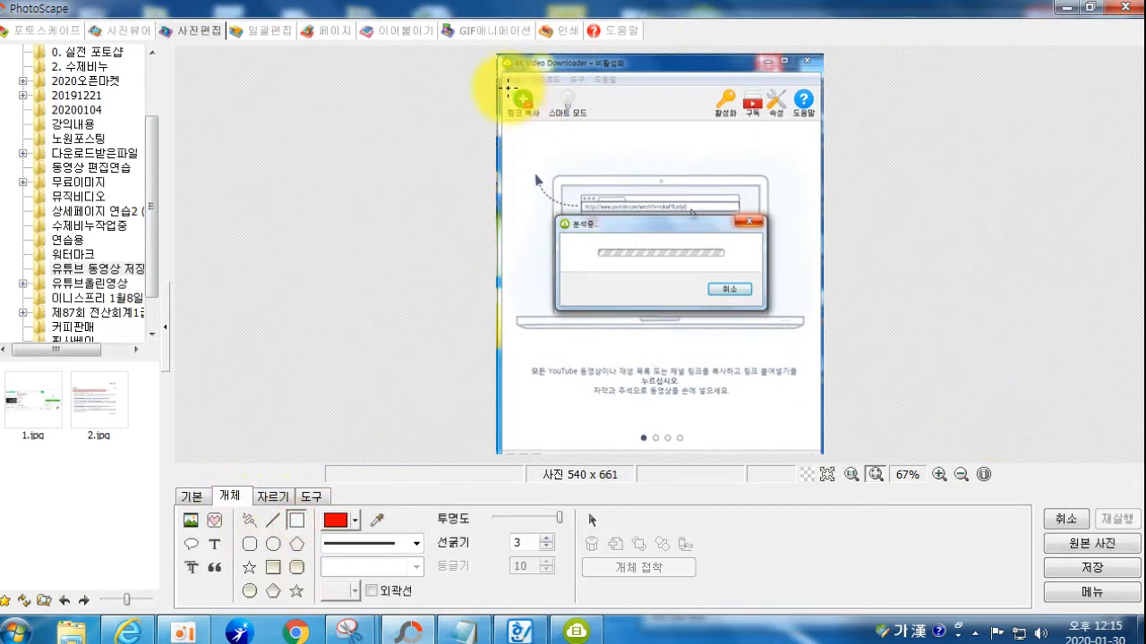
left_click_drag(508, 88, 541, 121)
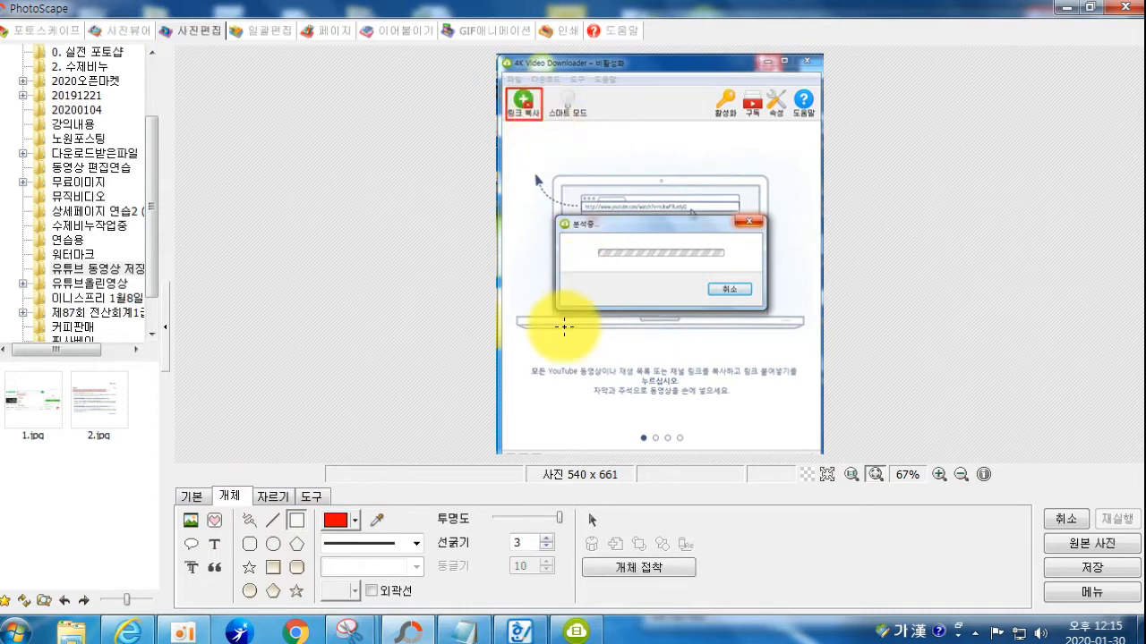
left_click(214, 544)
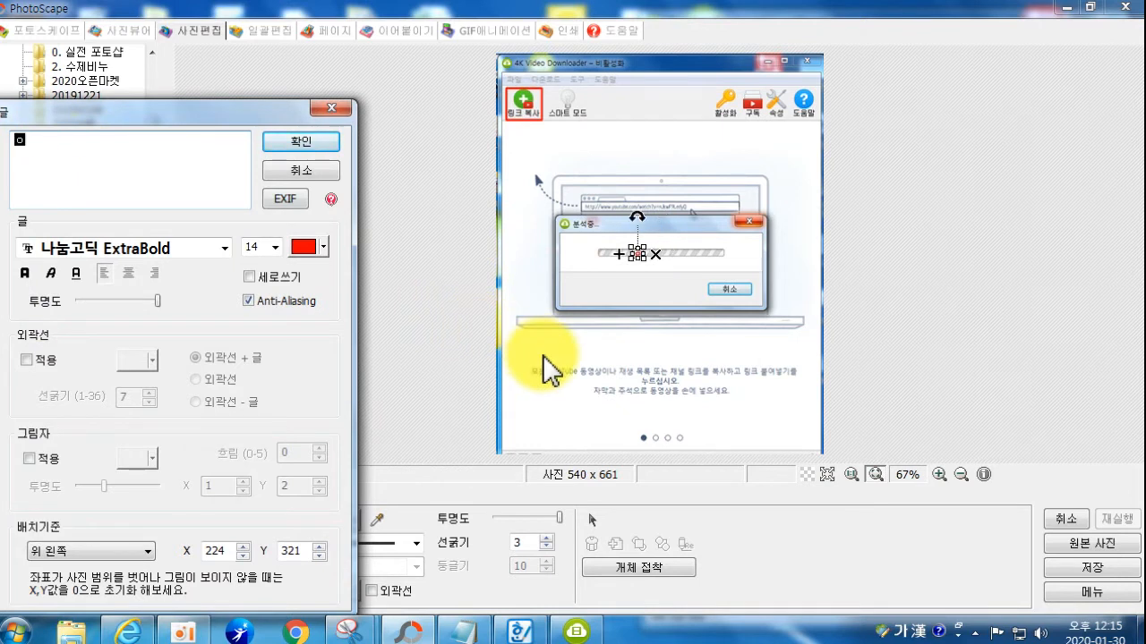
Step: Type a two-line caption about copying the YouTube address and clicking 링크복사
type("유튭")
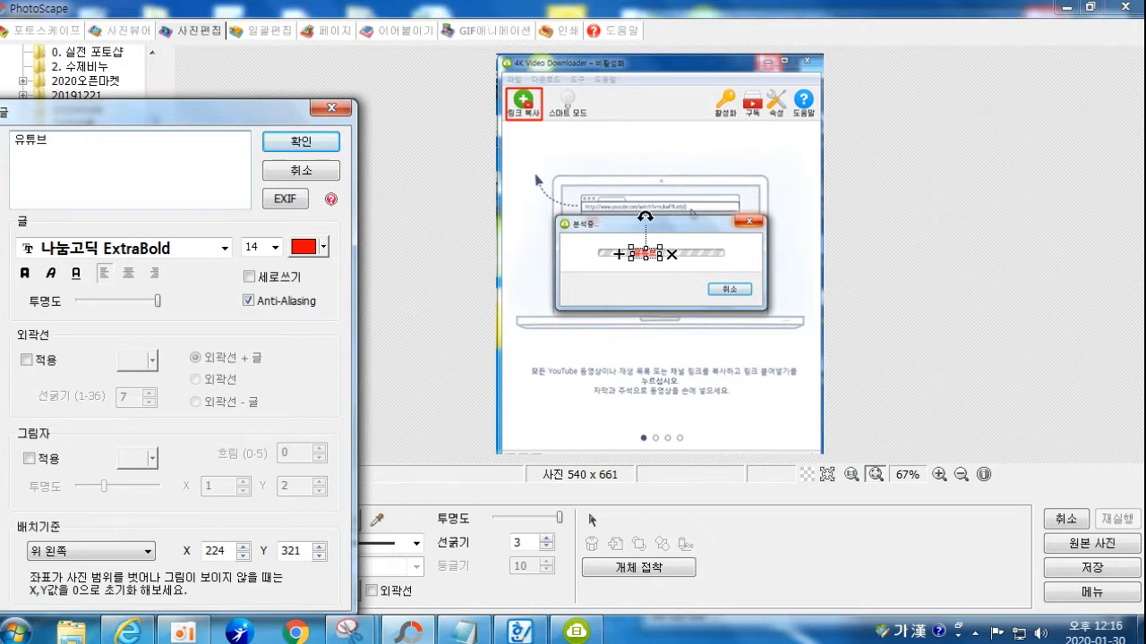
type("링크복사를 클릭")
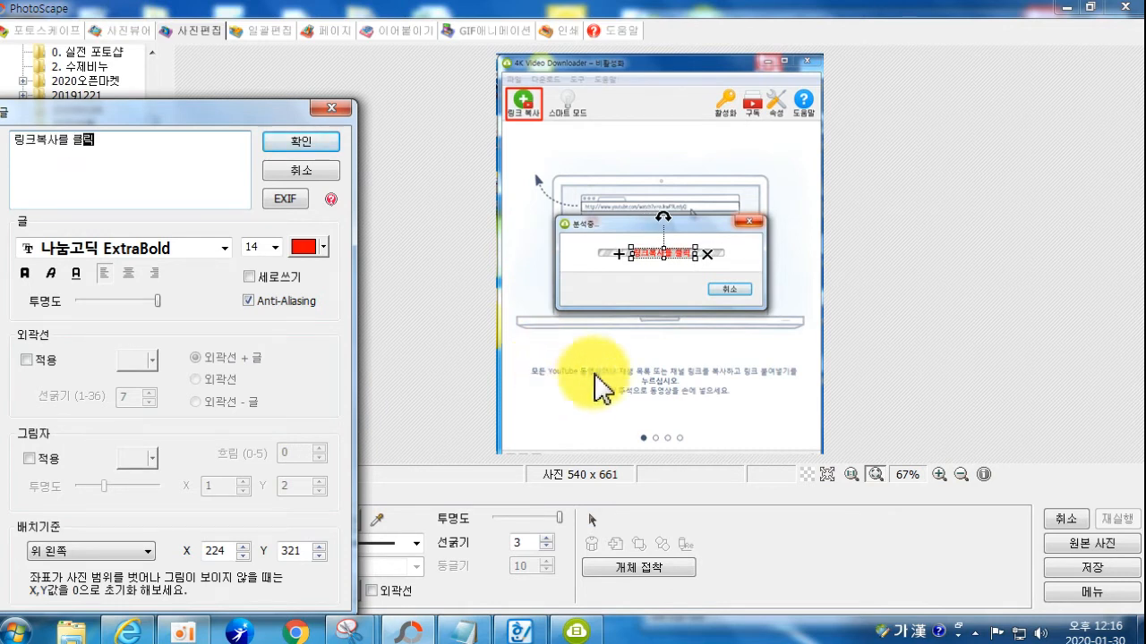
key("Return")
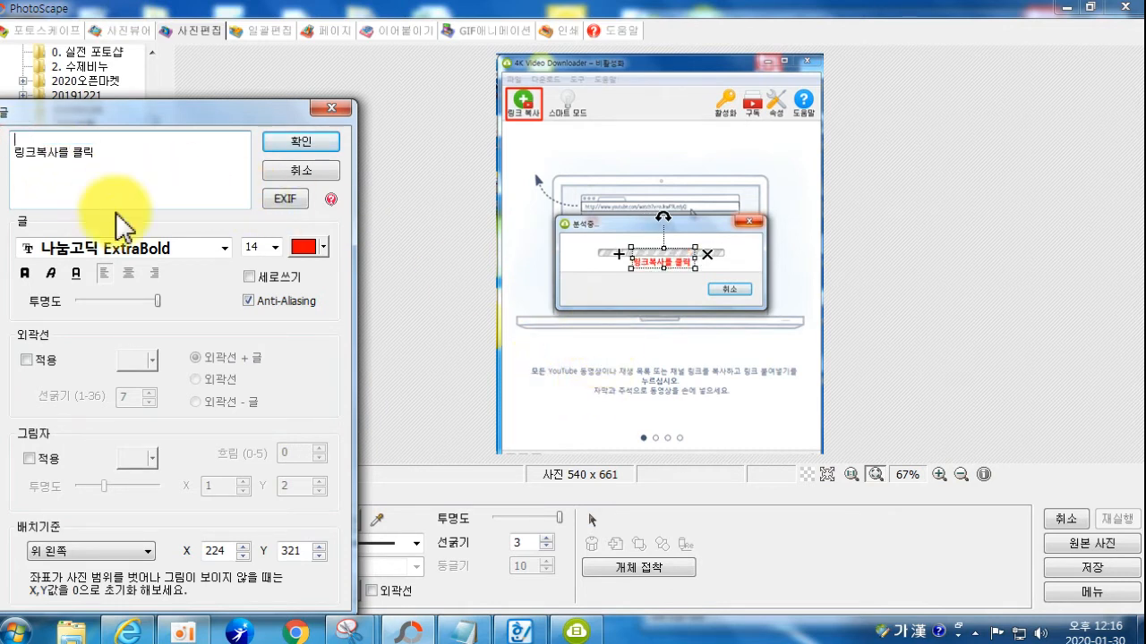
type("유튜브 동영상의 주소표시줄에서 복사를 한 후")
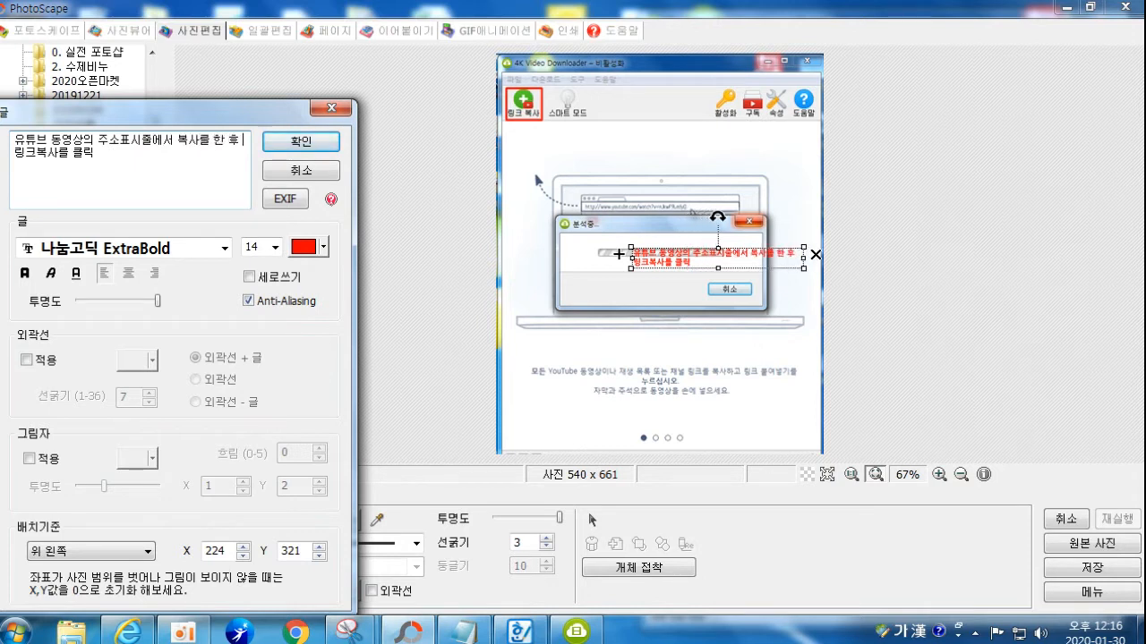
key("Return")
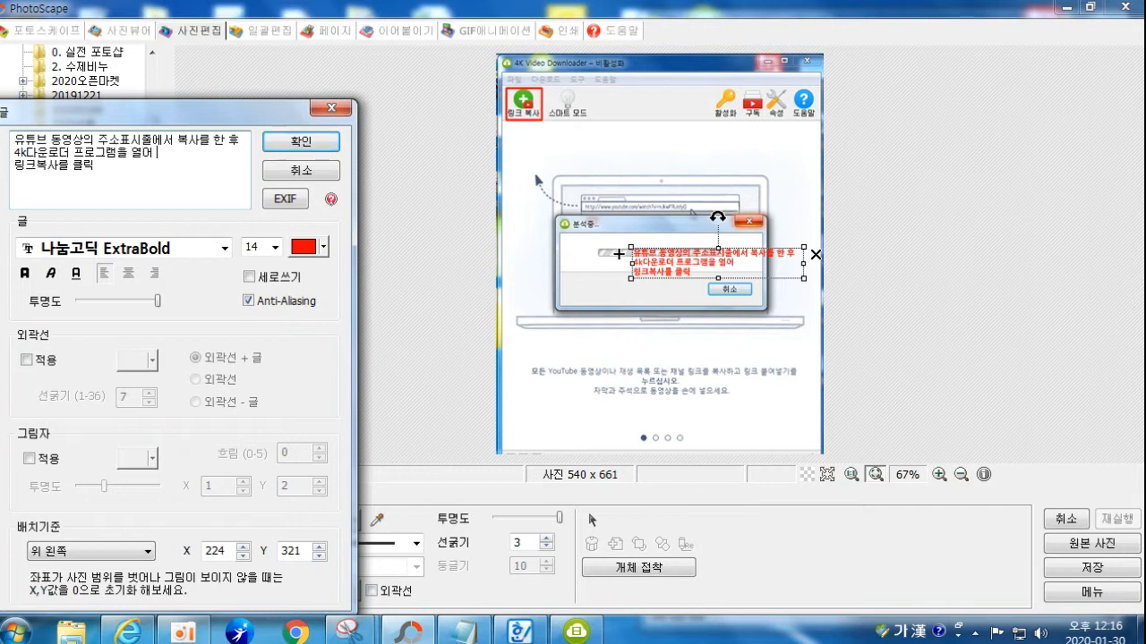
key("BackSpace")
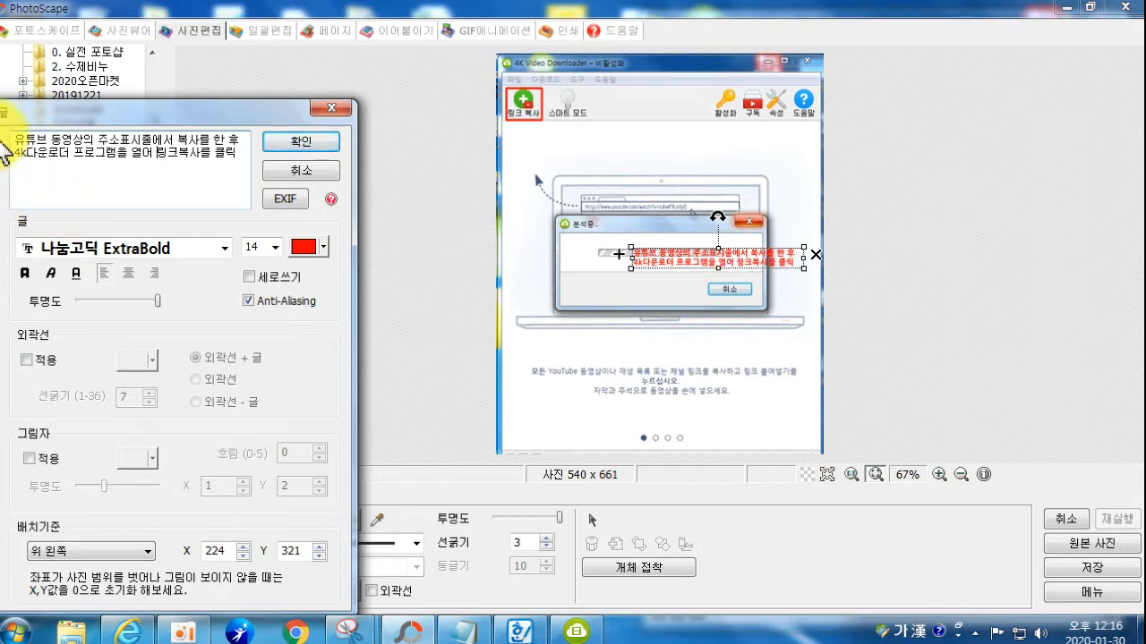
Step: Style the caption at 18 point with a white outline and shadow, and confirm it
left_click(274, 247)
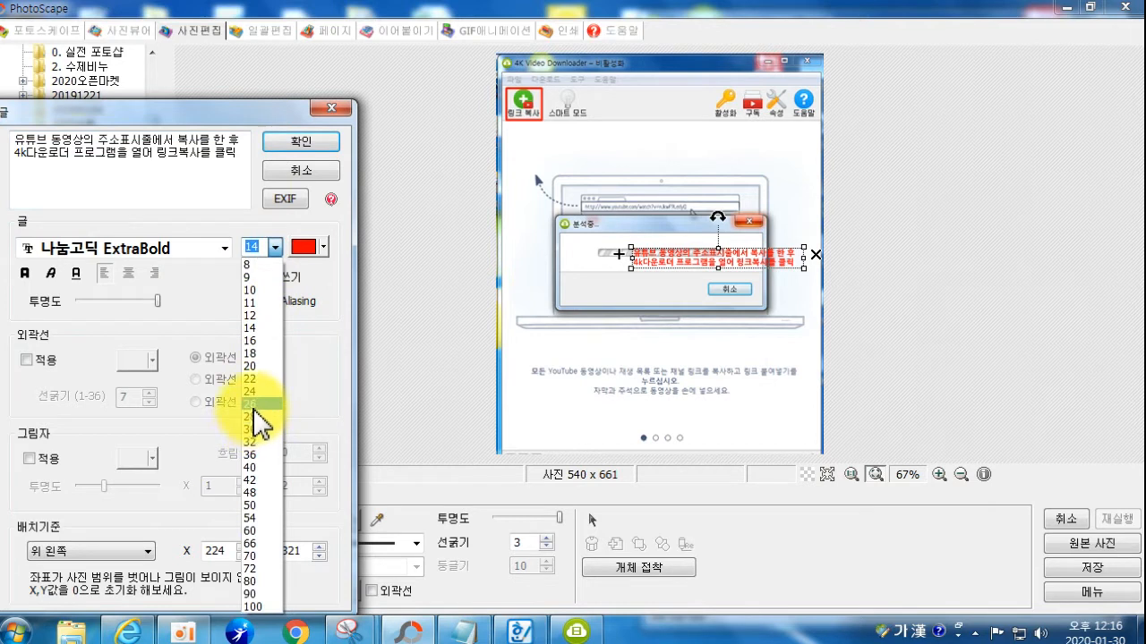
left_click(252, 354)
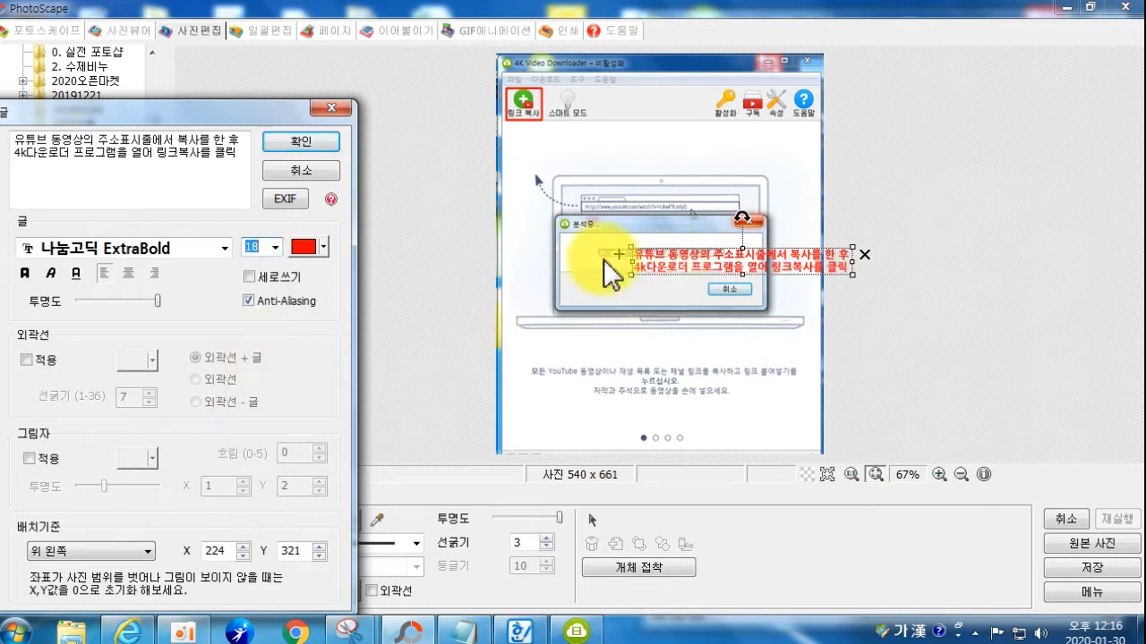
left_click(28, 361)
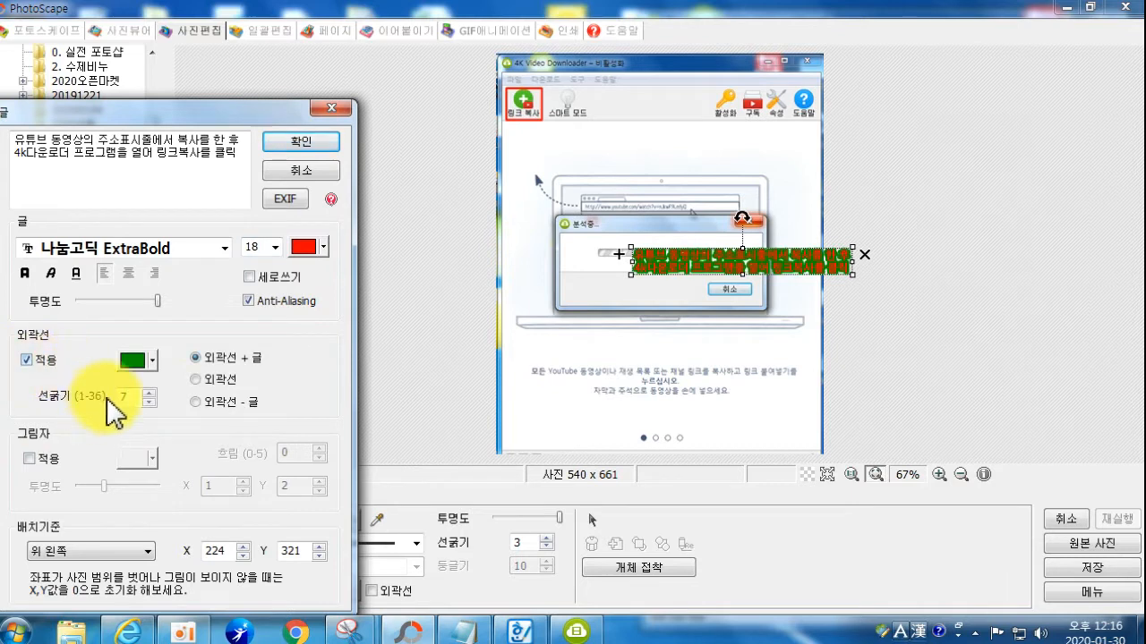
left_click(134, 361)
left_click(236, 468)
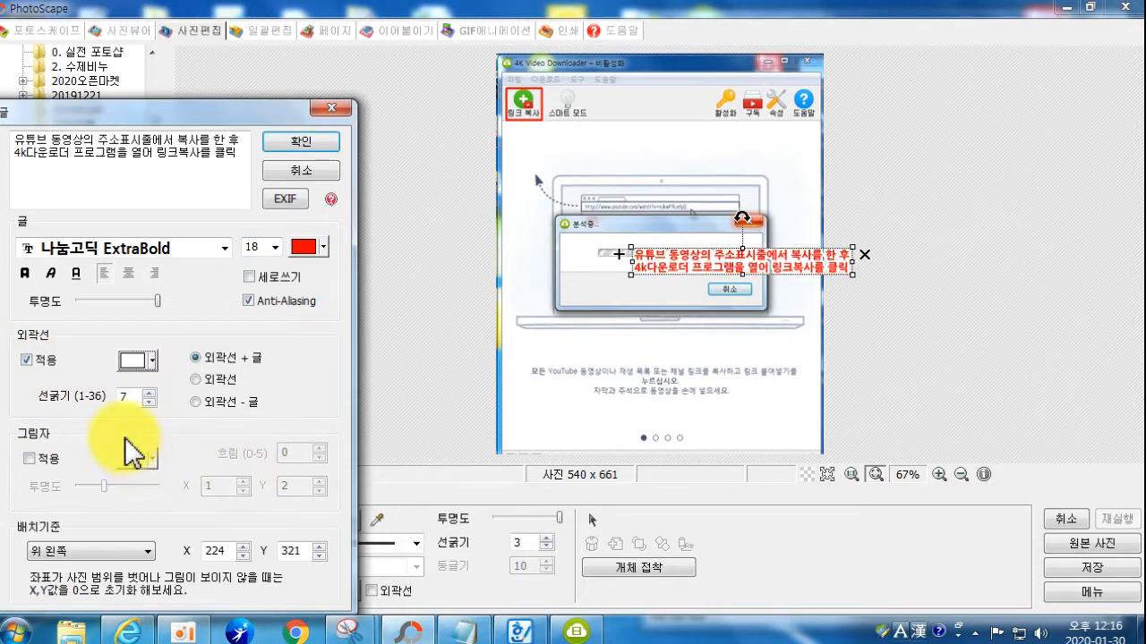
left_click(29, 459)
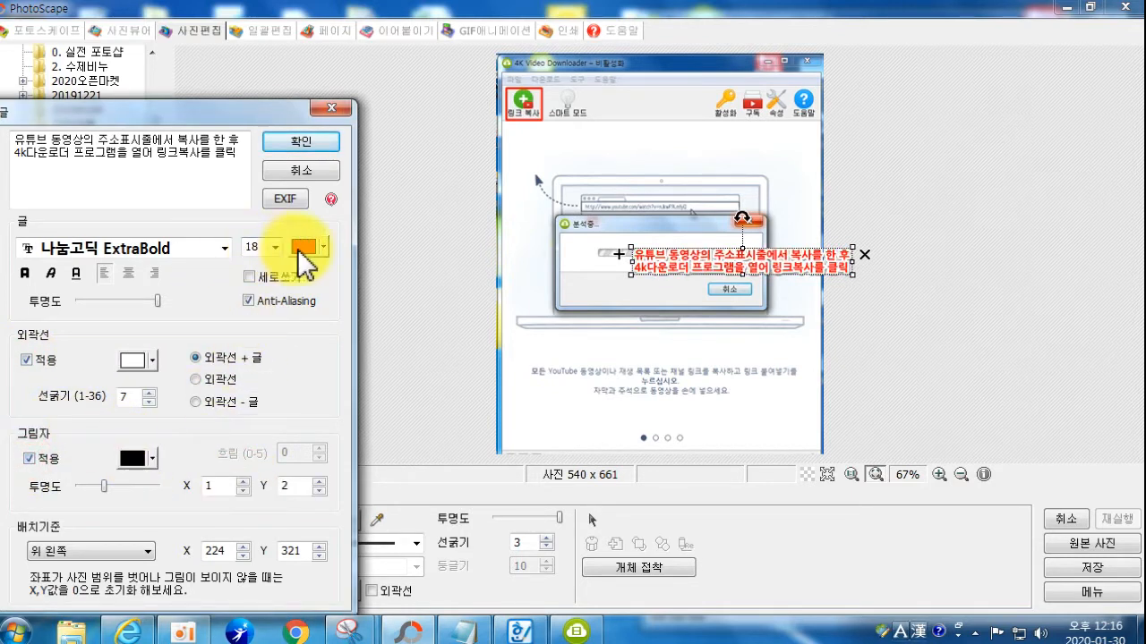
left_click(301, 141)
Step: Move and resize the caption so it sits near the top of the image
left_click_drag(657, 260, 547, 137)
left_click_drag(740, 150, 823, 161)
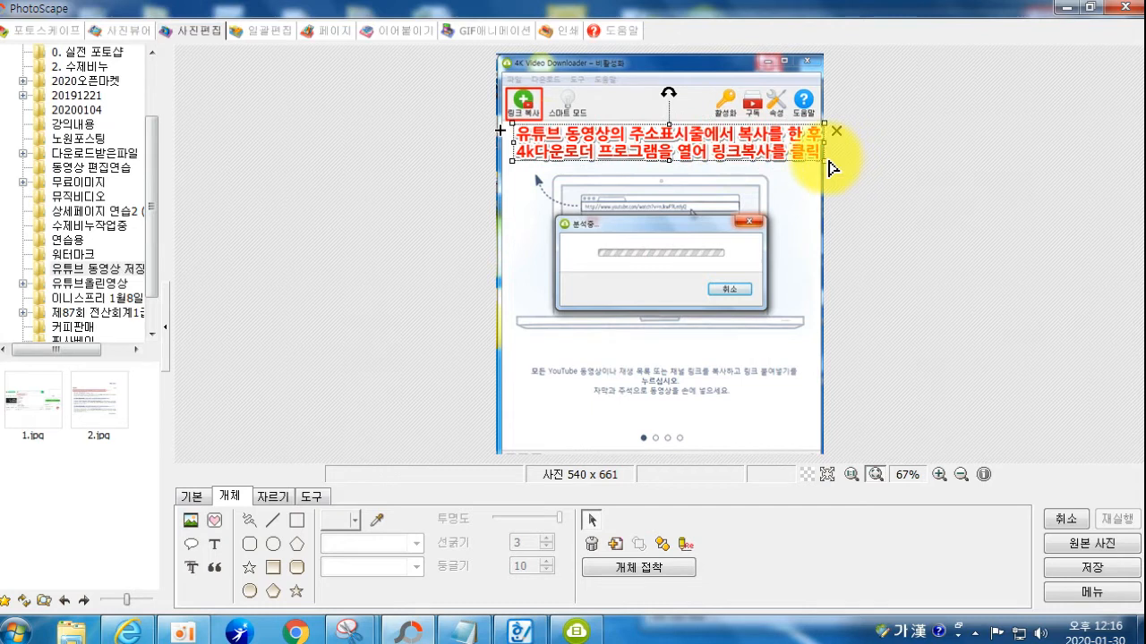
left_click_drag(817, 159, 812, 159)
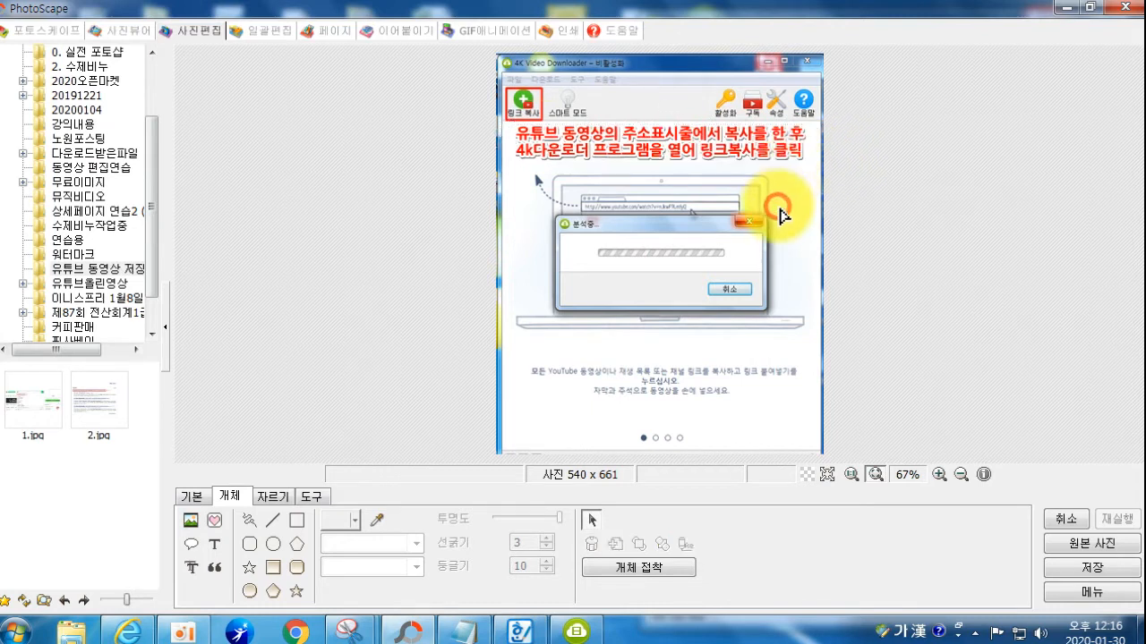
left_click_drag(625, 143, 651, 147)
left_click(600, 184)
Step: Save the captioned image as 14.jpg in 유튜브 동영상 저장하기, then return to 4K Video Downloader
left_click(1092, 568)
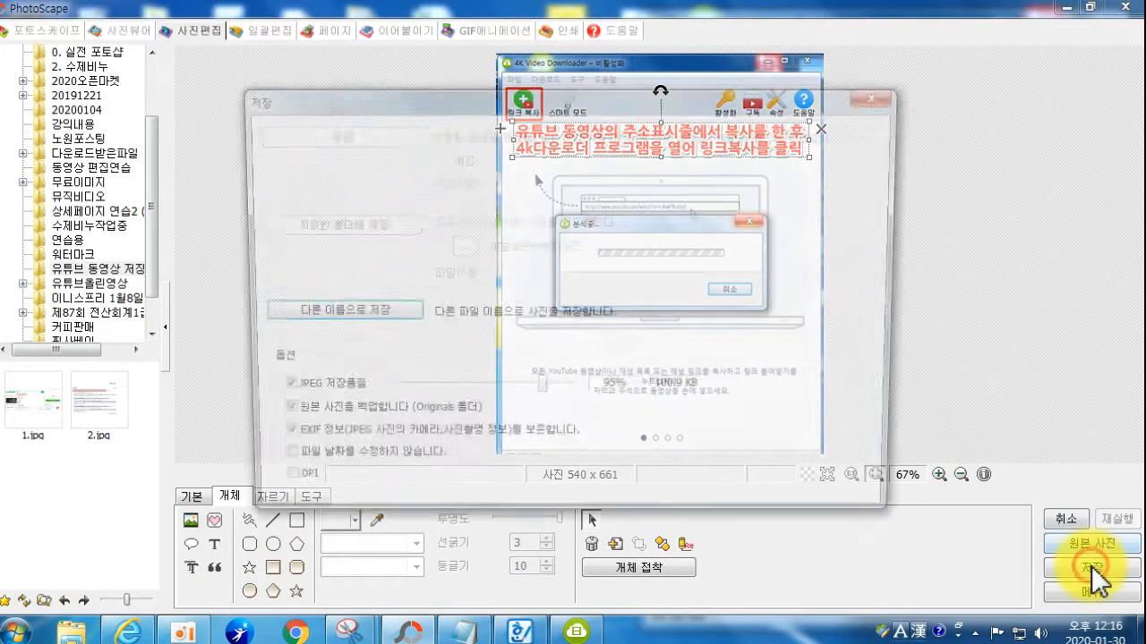
left_click(333, 309)
left_click_drag(537, 372, 542, 468)
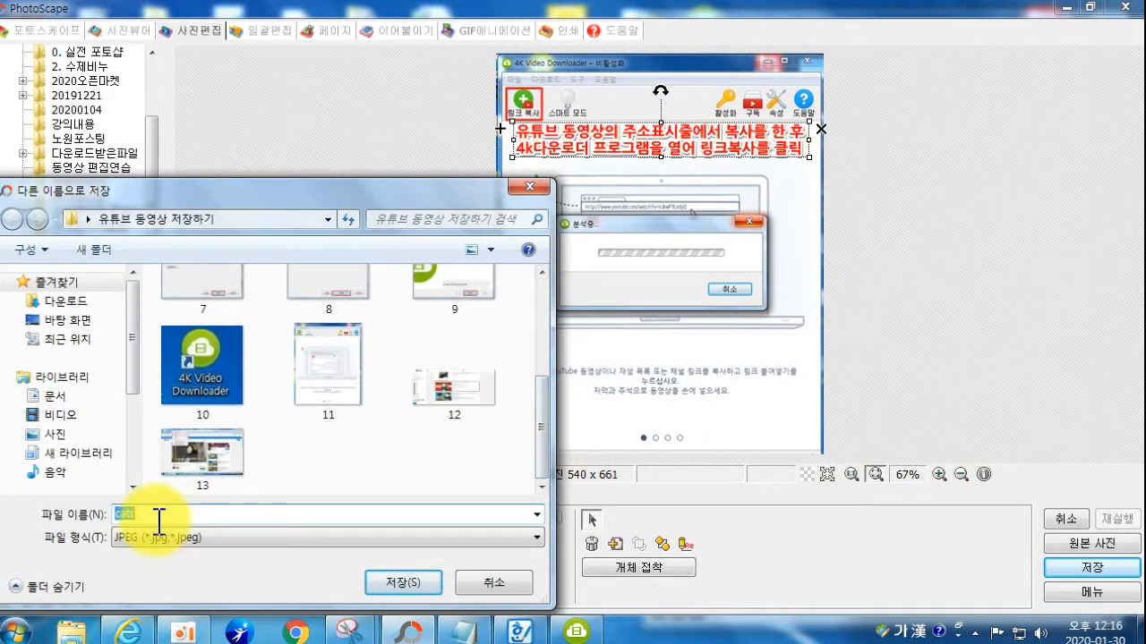
type("14")
key("Return")
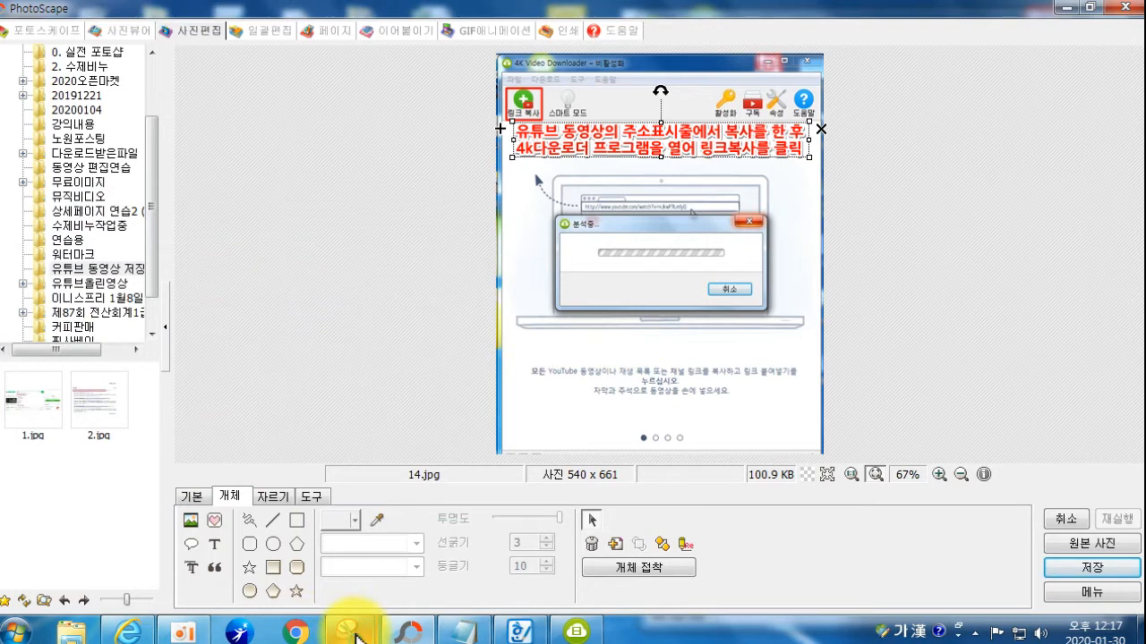
left_click(577, 632)
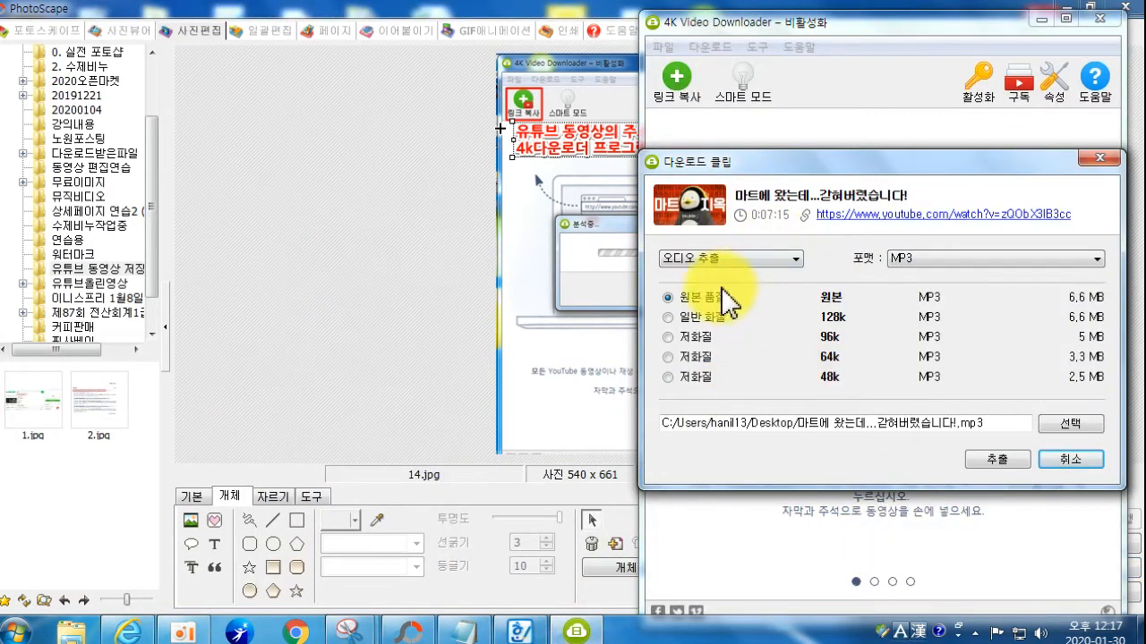
Step: Set the clip dialog's download type to 동영상 다운로드 (video)
left_click(701, 260)
left_click(759, 280)
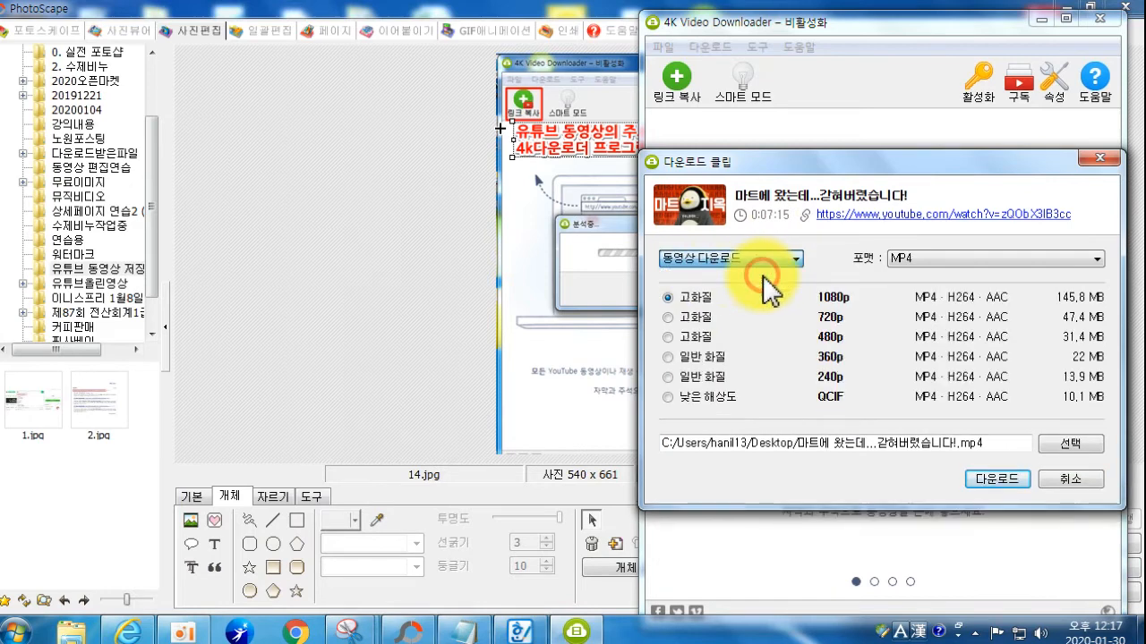
left_click(770, 260)
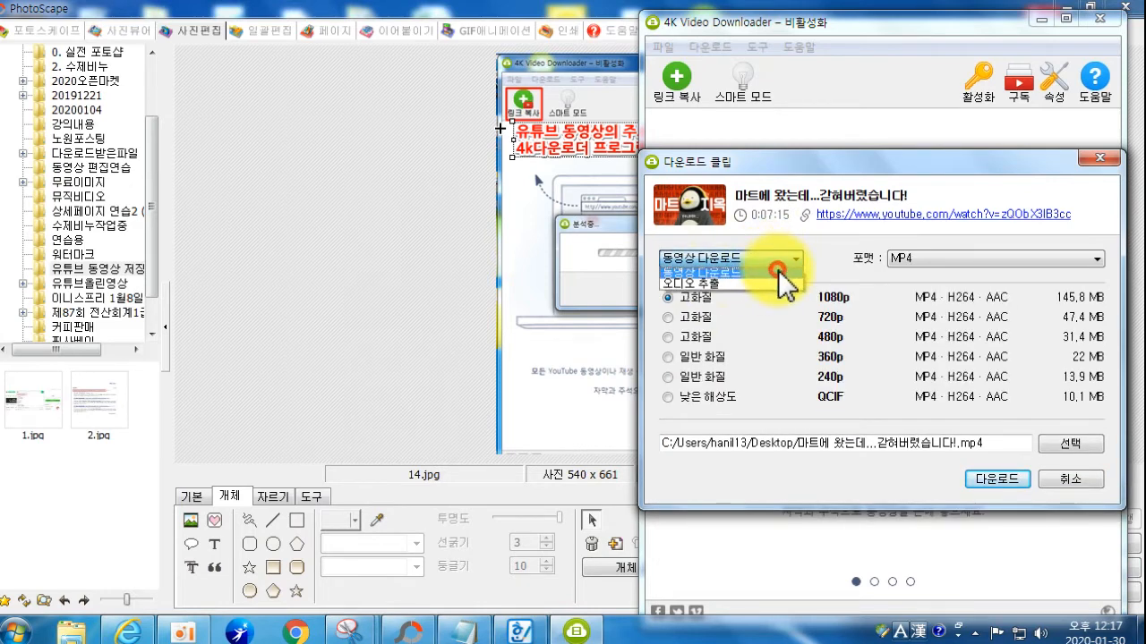
left_click(778, 272)
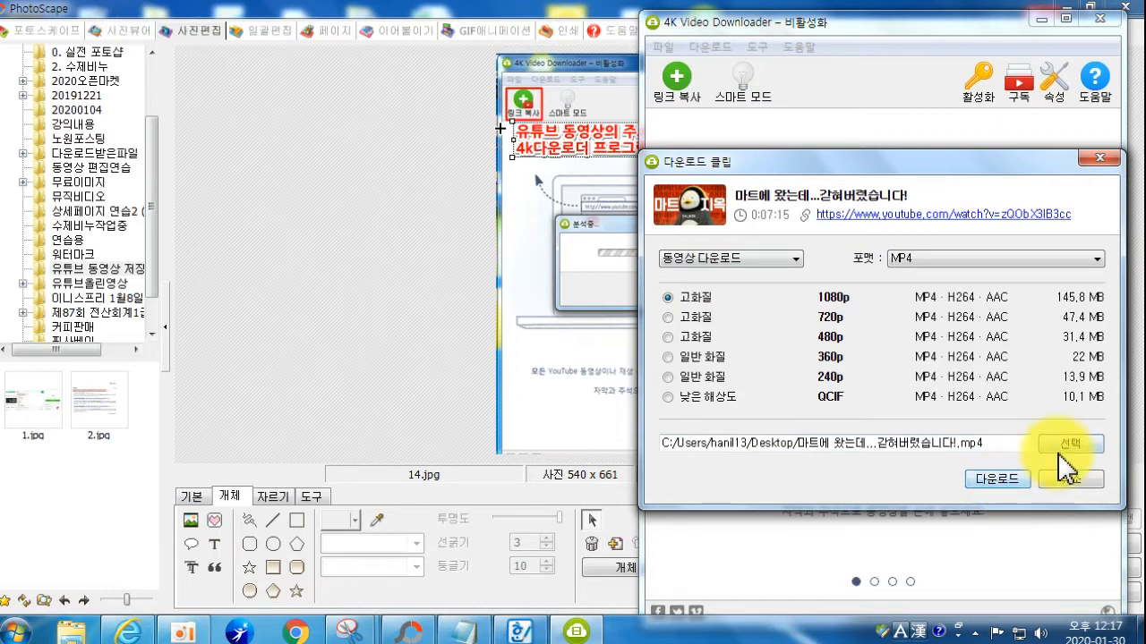
Step: Snip the Download clip window with Snipping Tool and return to PhotoScape
left_click(358, 631)
left_click(258, 520)
left_click(27, 63)
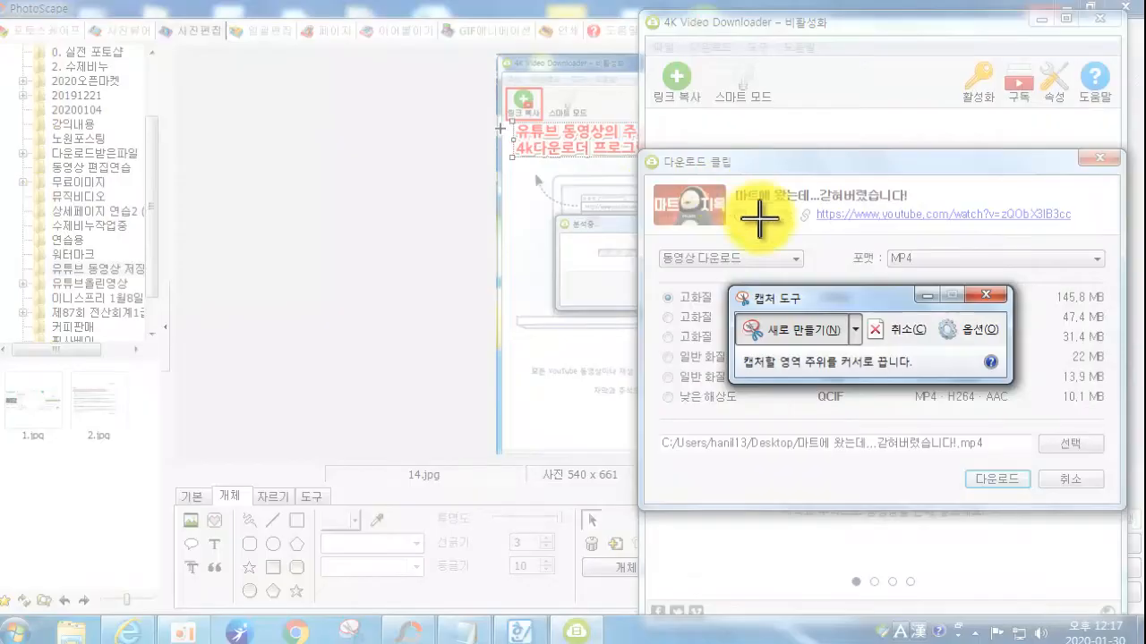
left_click_drag(637, 12, 1126, 595)
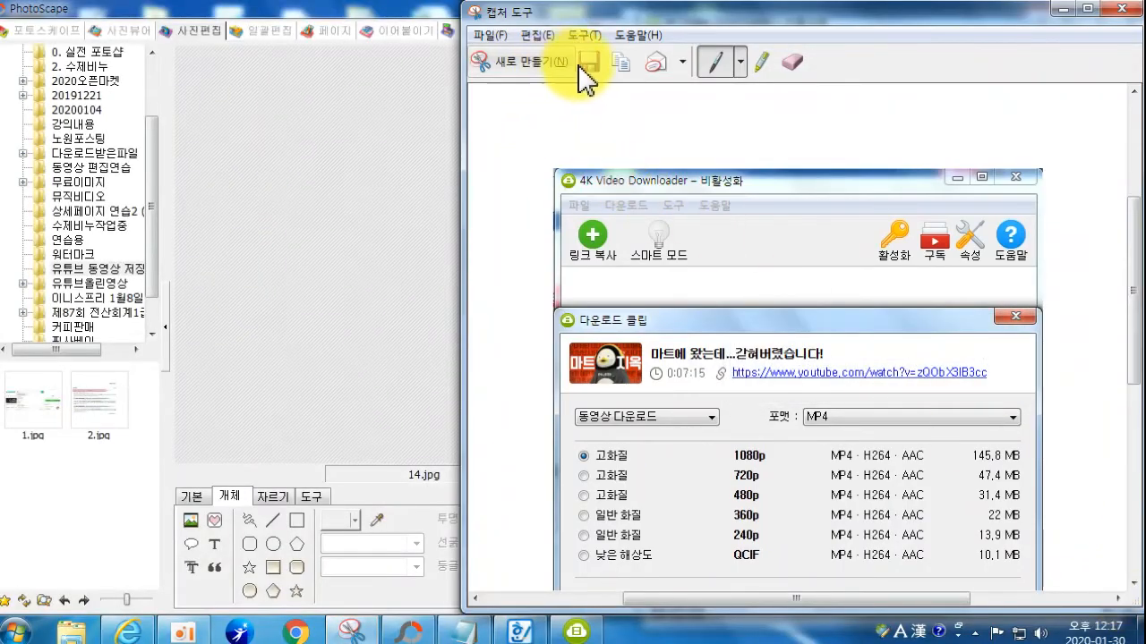
left_click(405, 631)
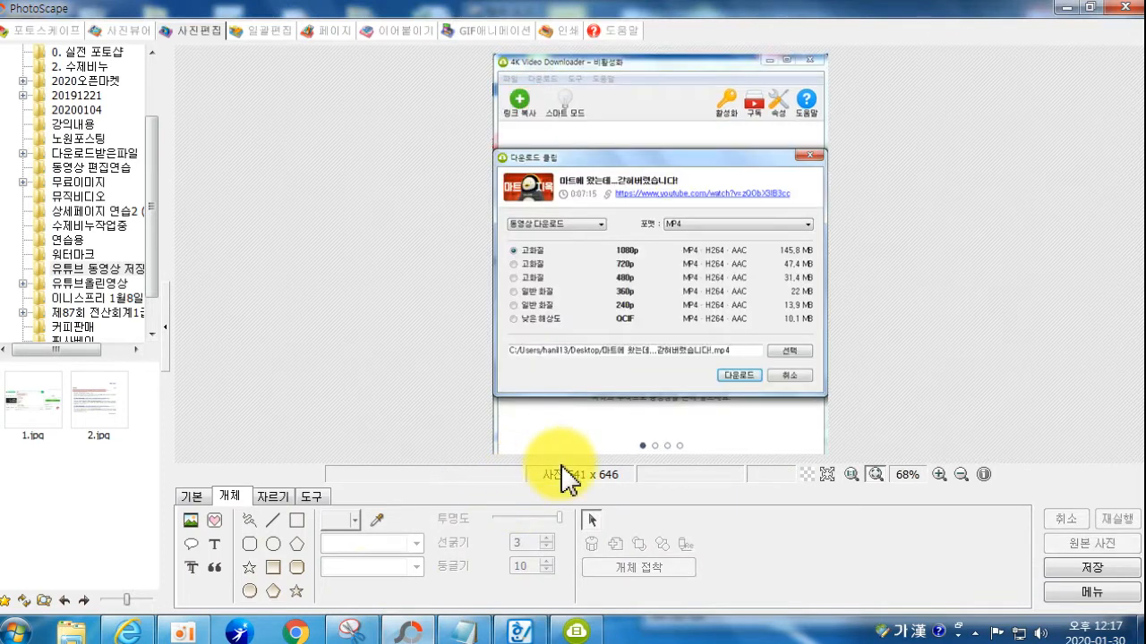
Step: Draw four red rectangles: 동영상 다운로드 dropdown, 1080p row, 선택 button and 다운로드 button
left_click(296, 520)
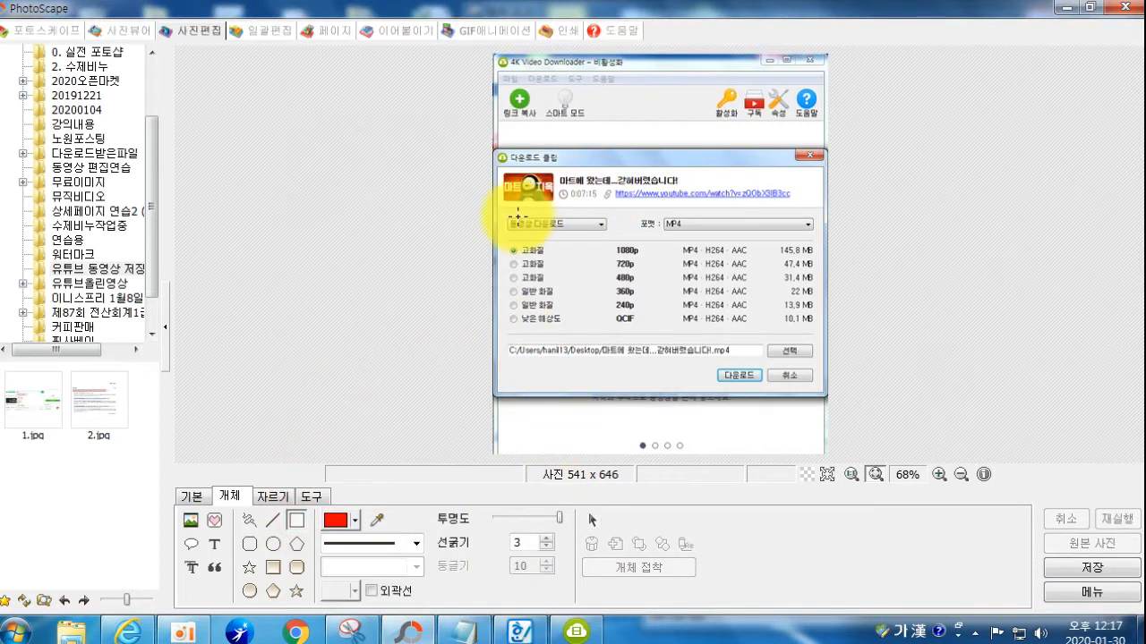
left_click_drag(504, 215, 614, 236)
left_click_drag(505, 242, 817, 258)
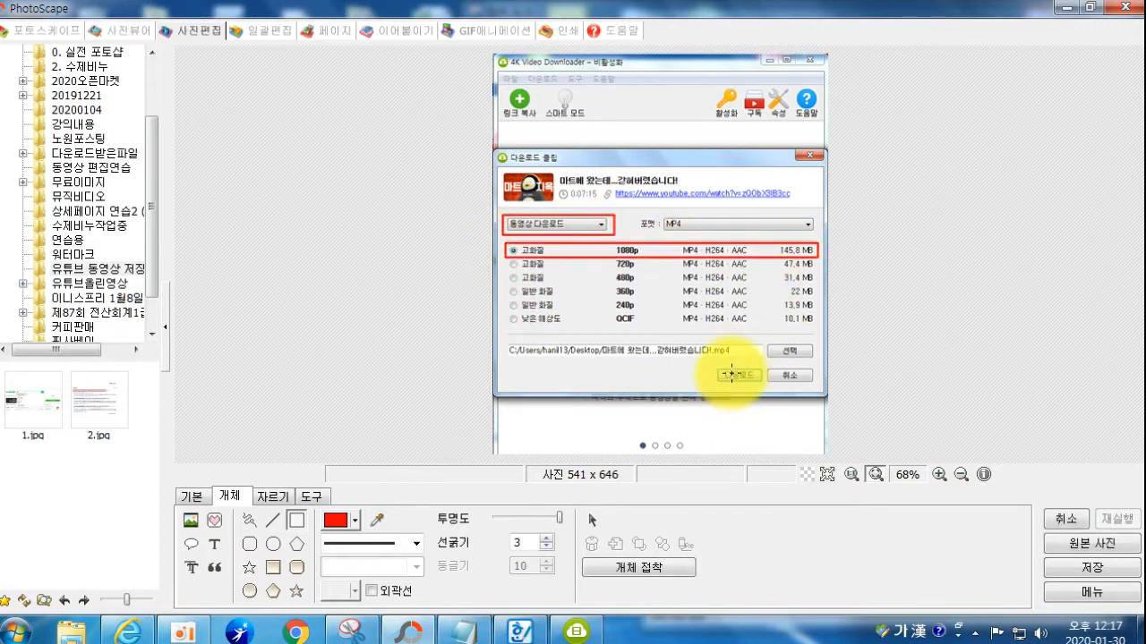
left_click_drag(766, 336, 818, 359)
left_click_drag(714, 367, 763, 386)
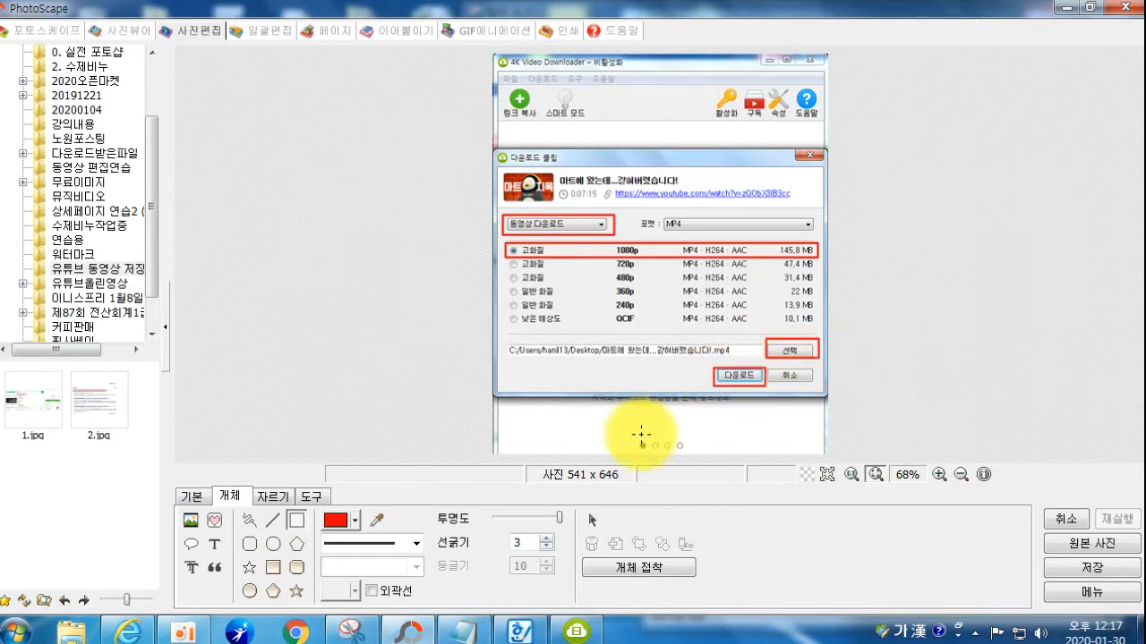
Step: Insert red number icons 1 and 2 beside the download-type dropdown and the 1080p row
left_click(214, 520)
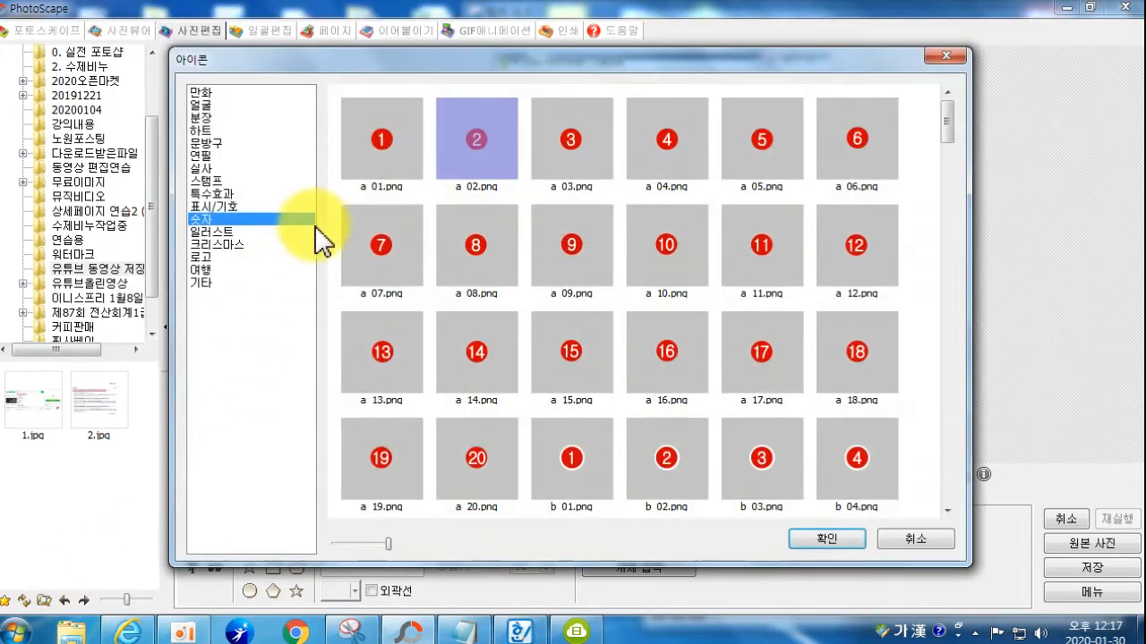
left_click(379, 140)
left_click(804, 537)
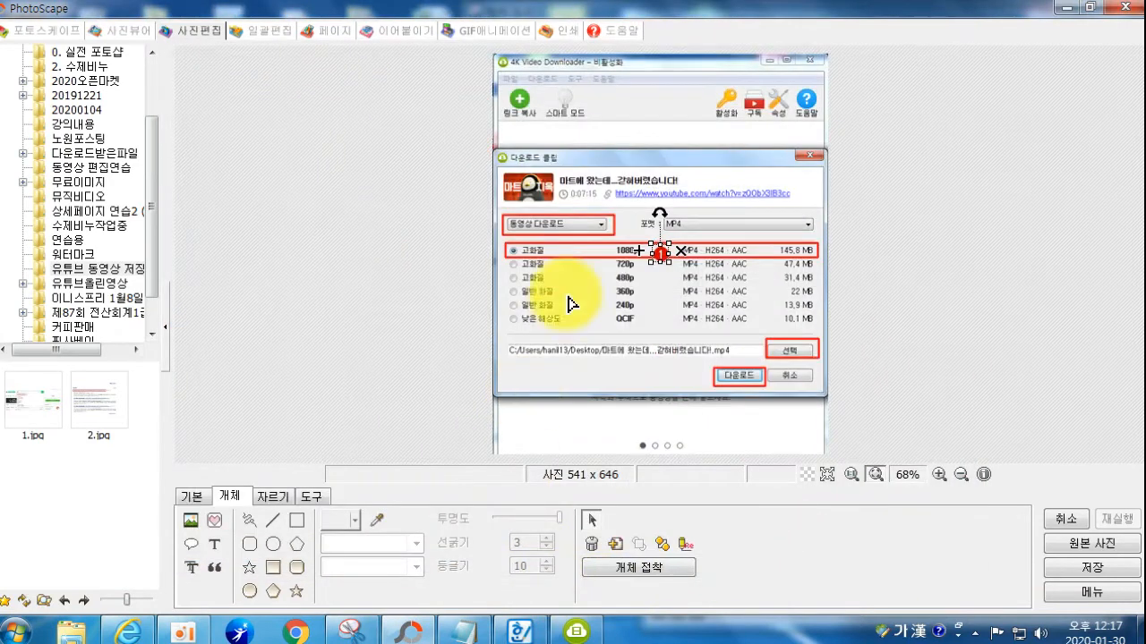
left_click_drag(660, 248, 517, 213)
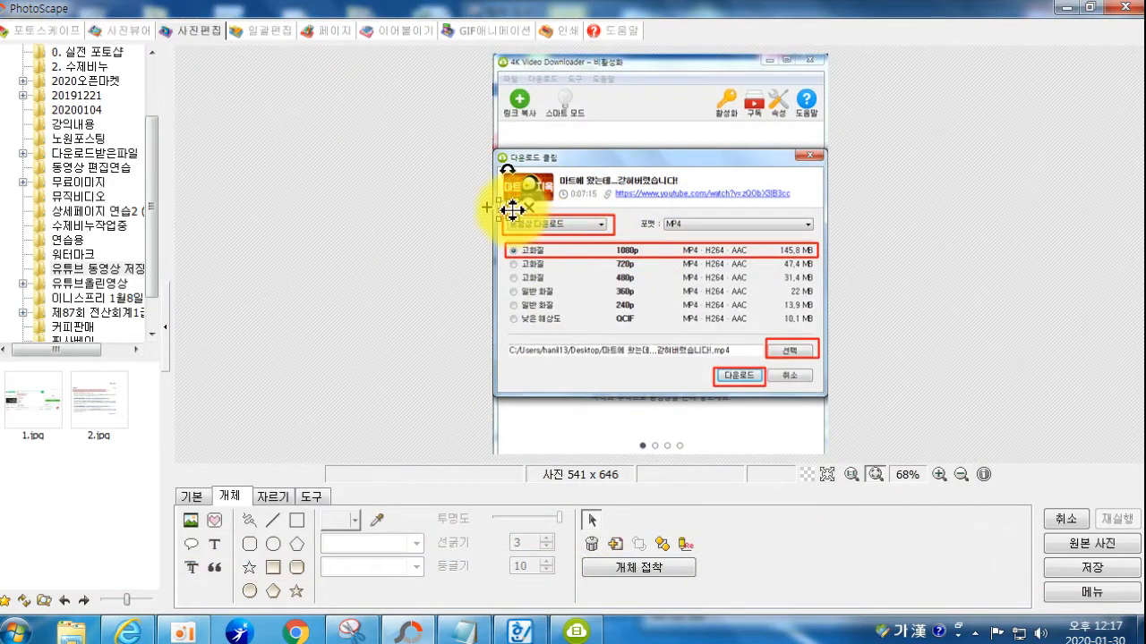
left_click(215, 520)
left_click(478, 146)
left_click(813, 533)
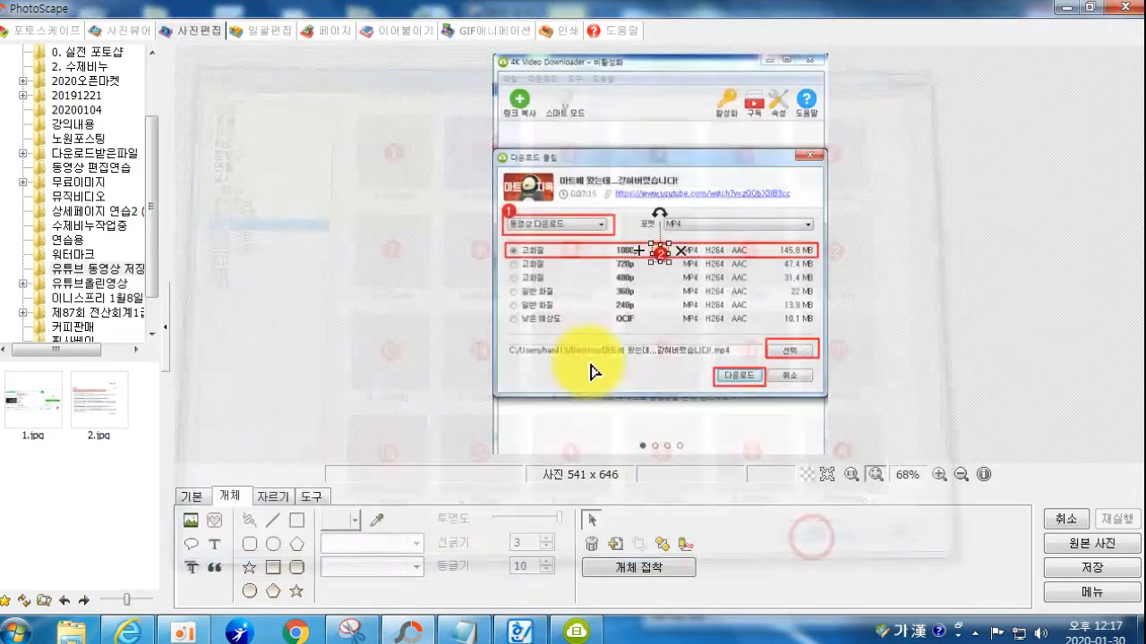
left_click_drag(660, 249, 507, 255)
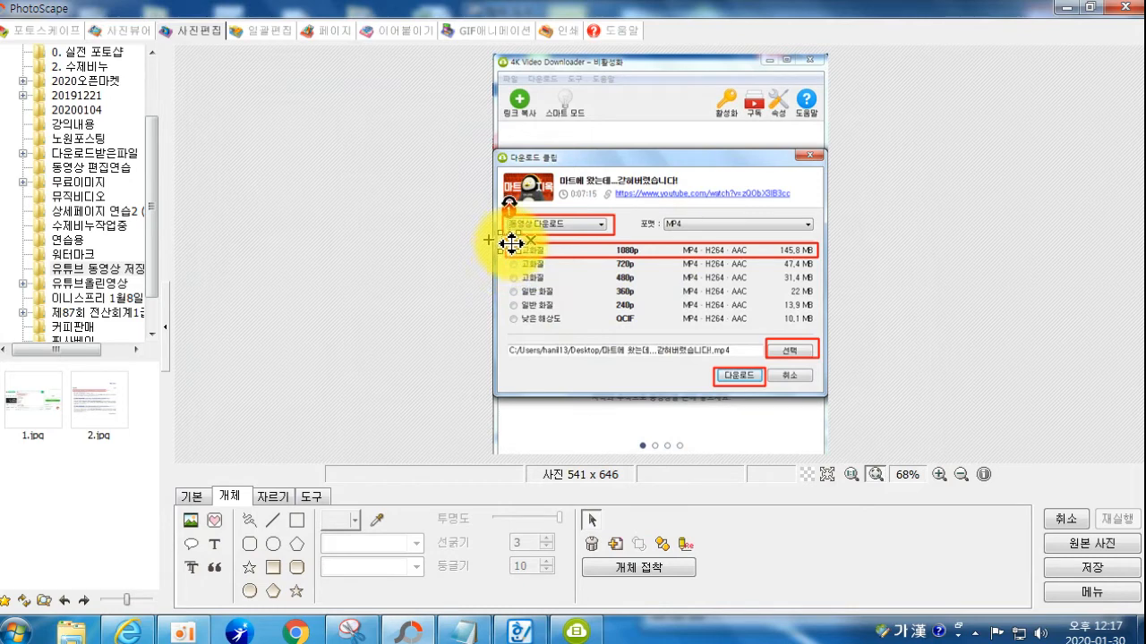
Step: Insert red number icons 3 and 4 beside the 선택 box and the 다운로드 box
left_click(214, 520)
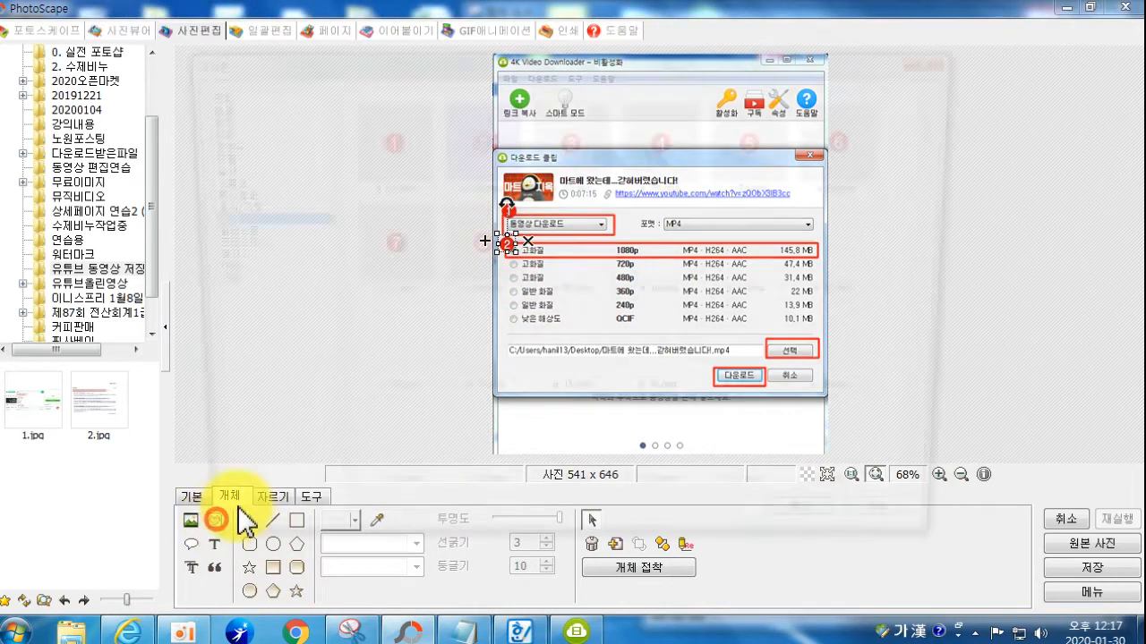
left_click(564, 152)
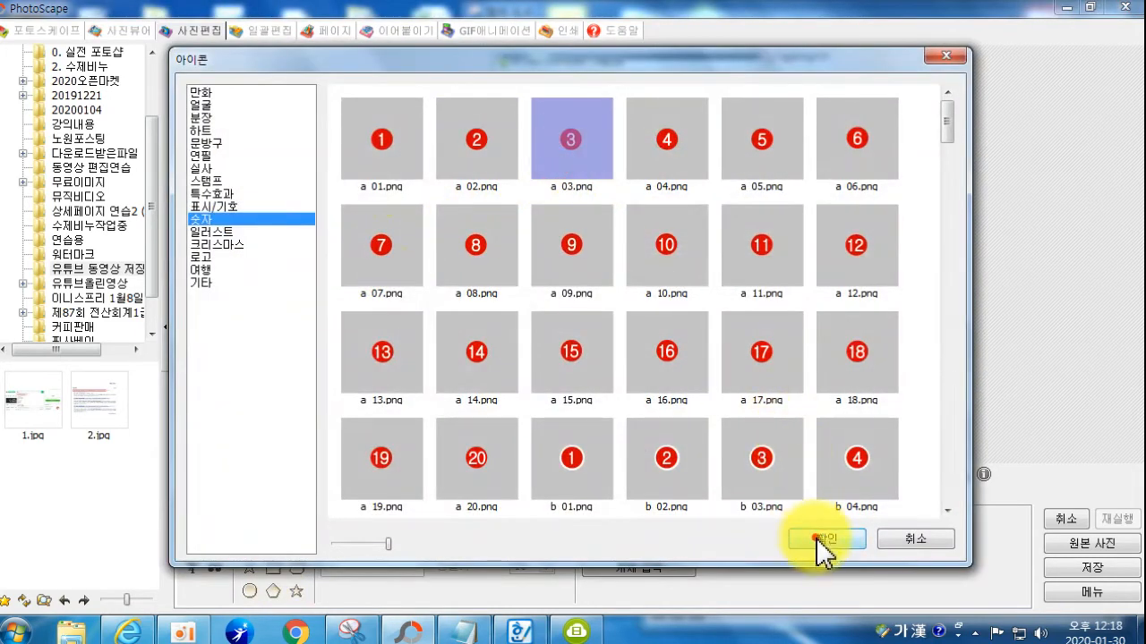
left_click(819, 539)
left_click_drag(659, 254, 761, 342)
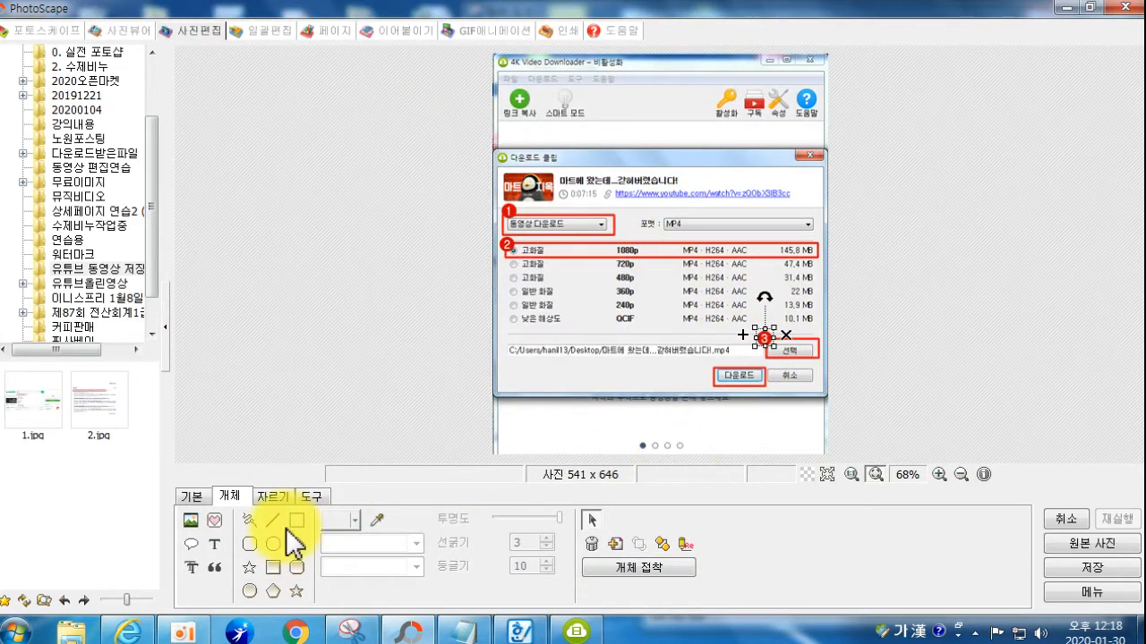
left_click(214, 520)
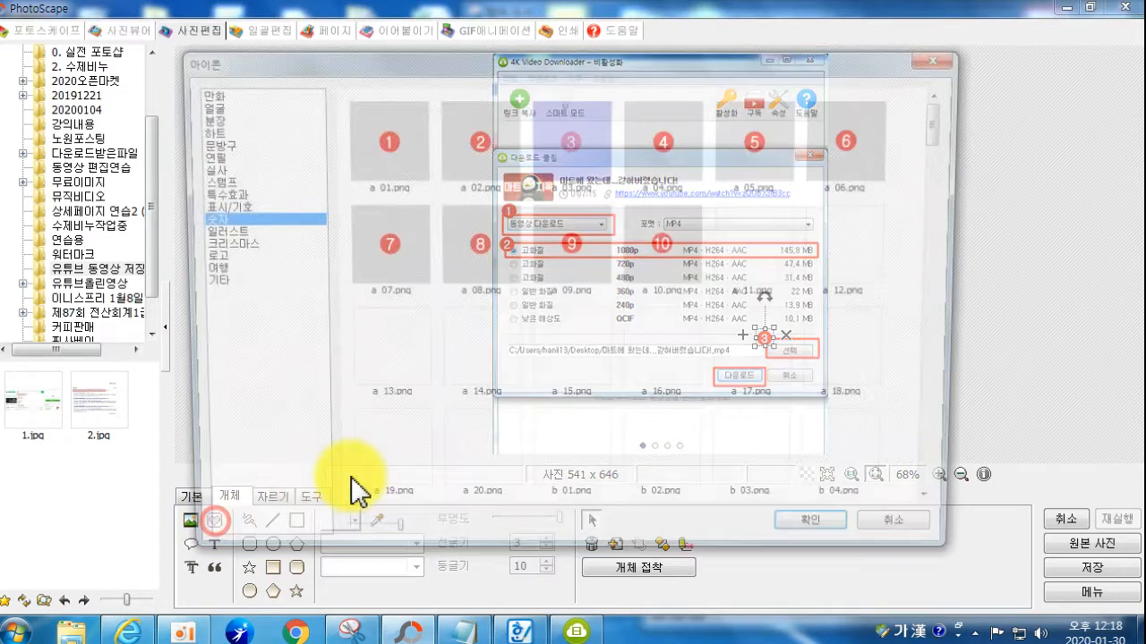
left_click(648, 134)
left_click(808, 541)
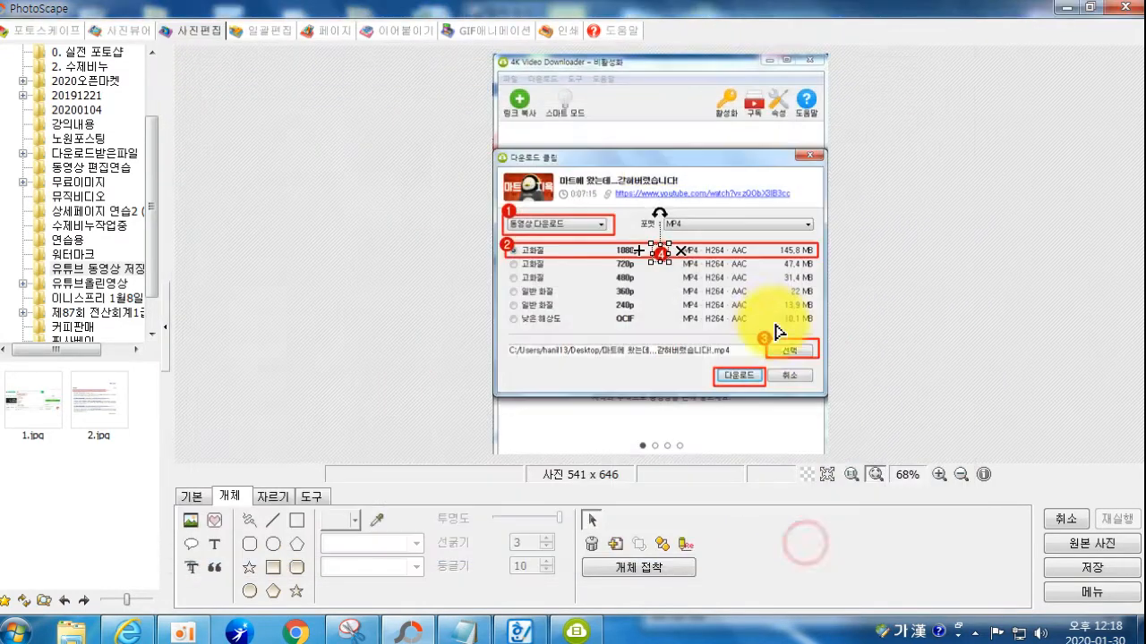
left_click_drag(659, 254, 714, 373)
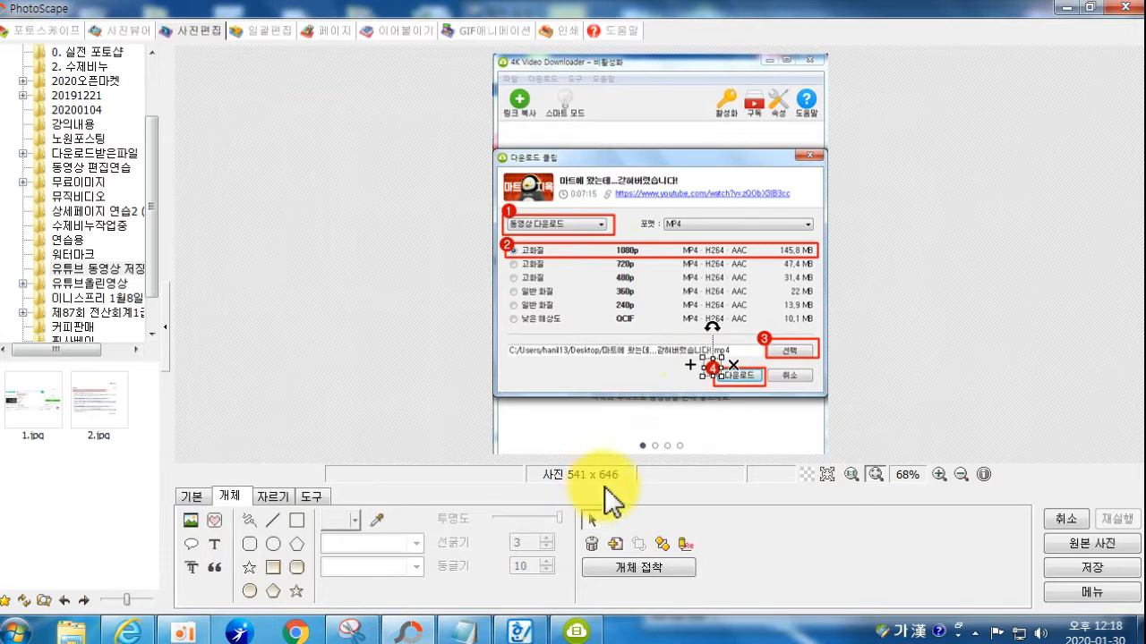
Step: Save the annotated screenshot as 15.jpg with 다른 이름으로 저장
left_click(1085, 567)
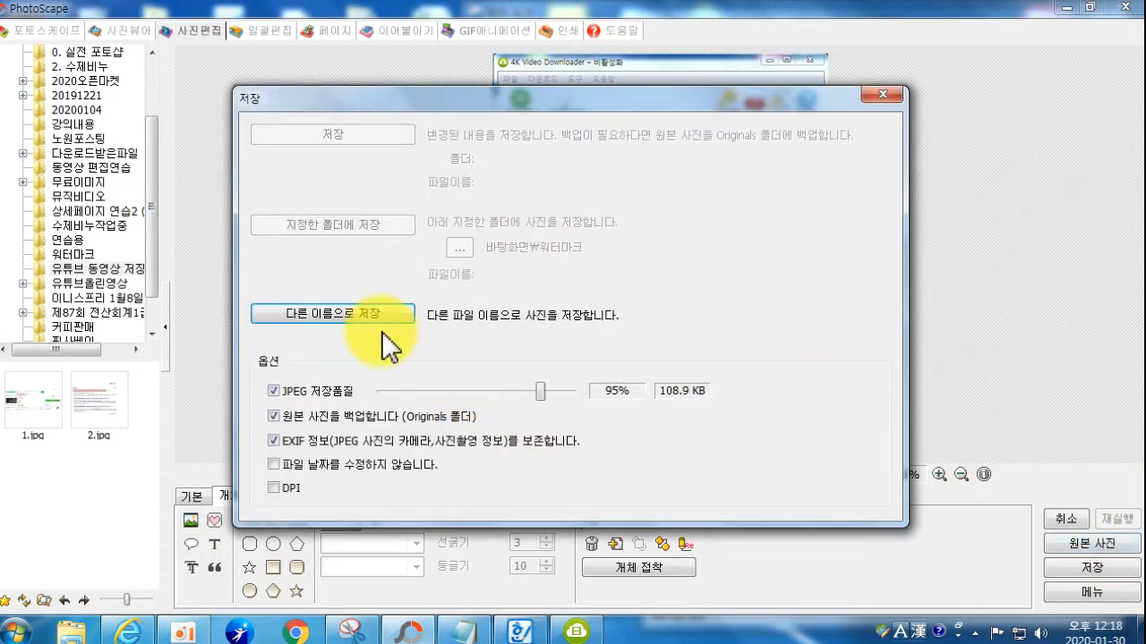
left_click(358, 316)
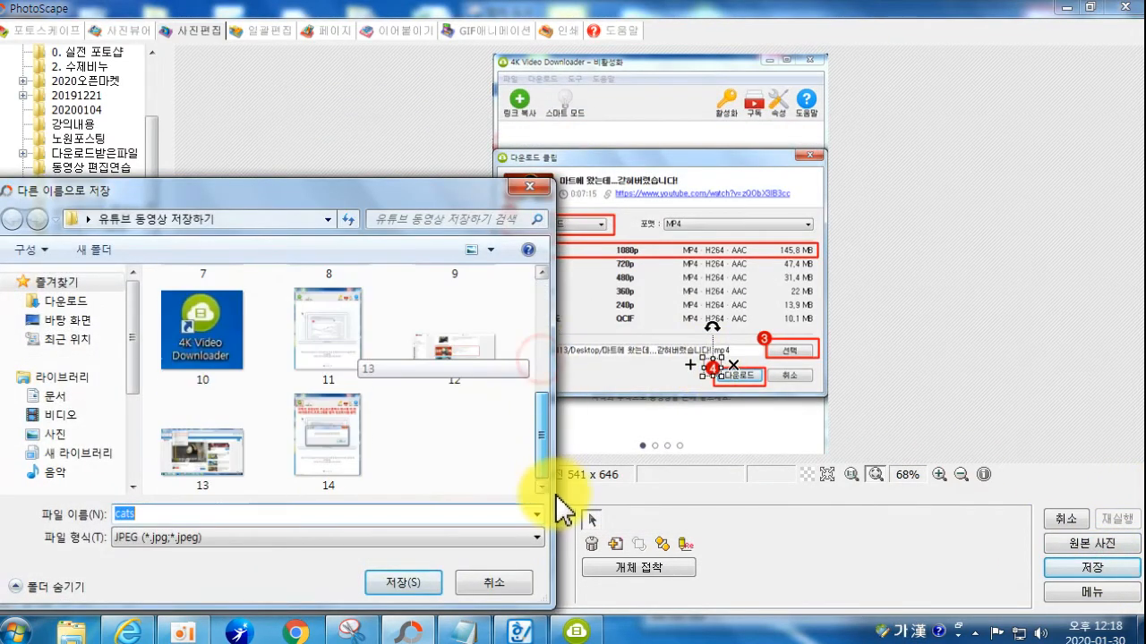
type("15")
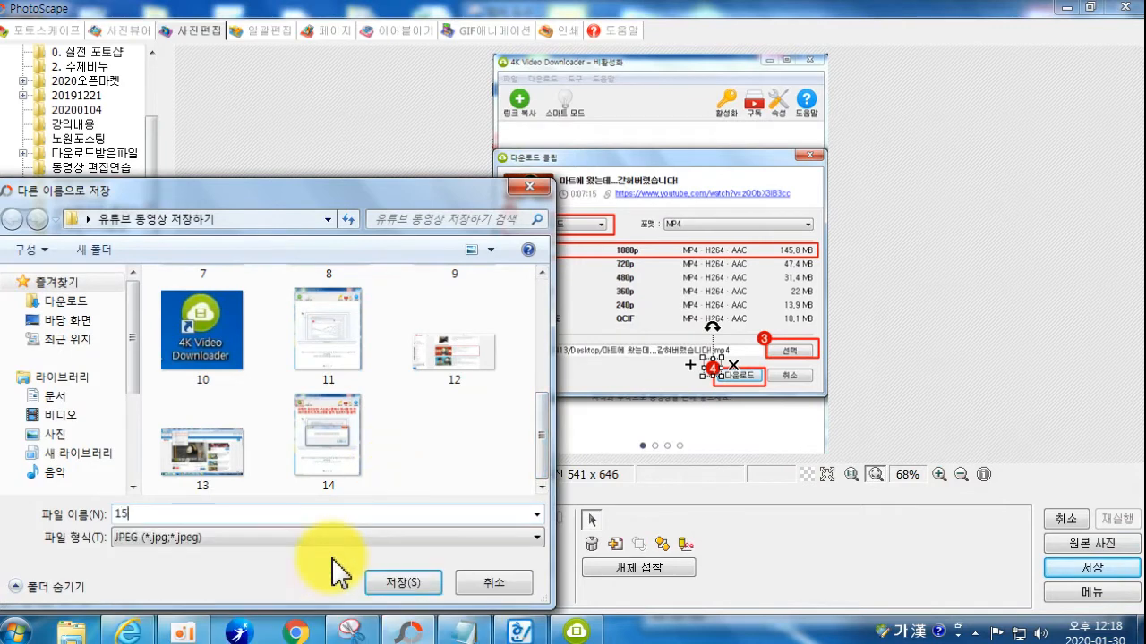
key("Return")
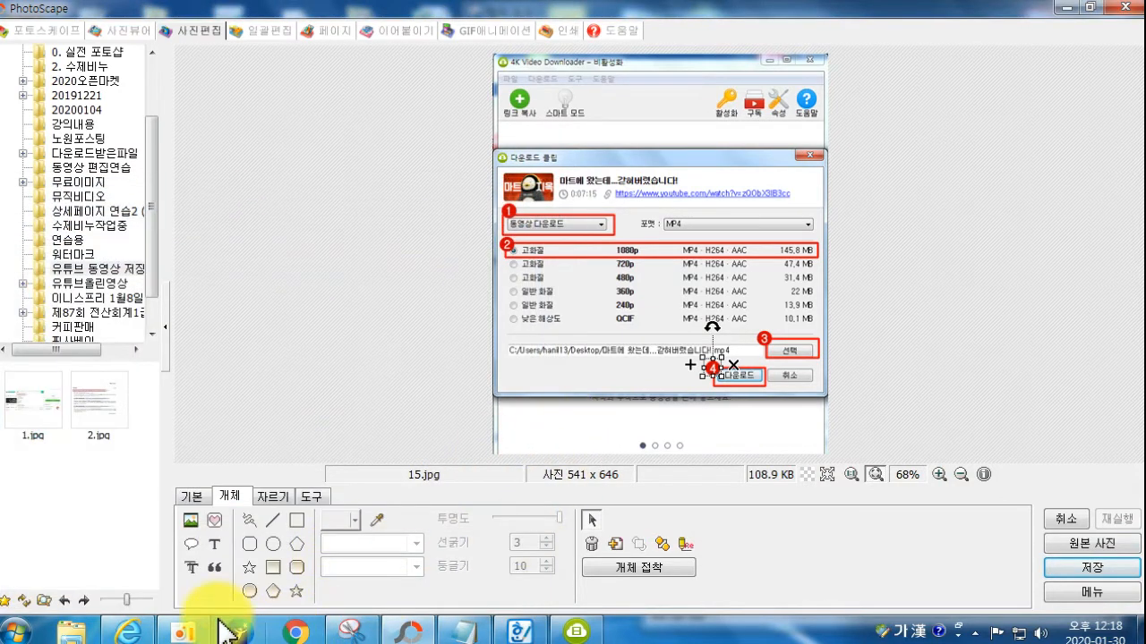
Step: Start downloading the 1080p clip in 4K Video Downloader with 다운로드
left_click(128, 626)
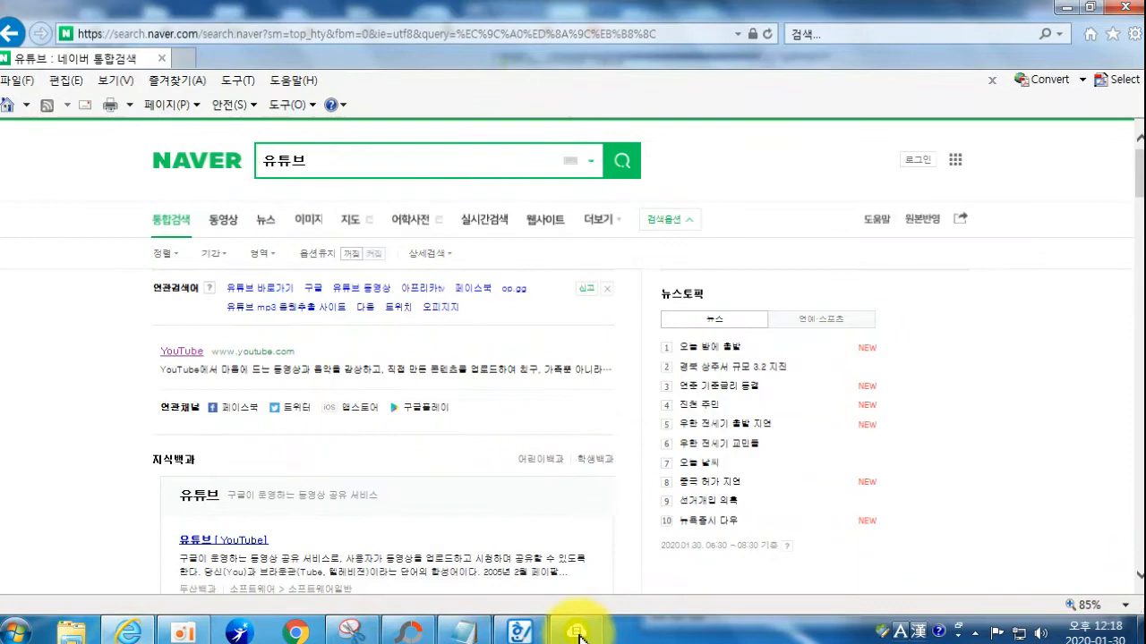
left_click(577, 630)
left_click(1012, 480)
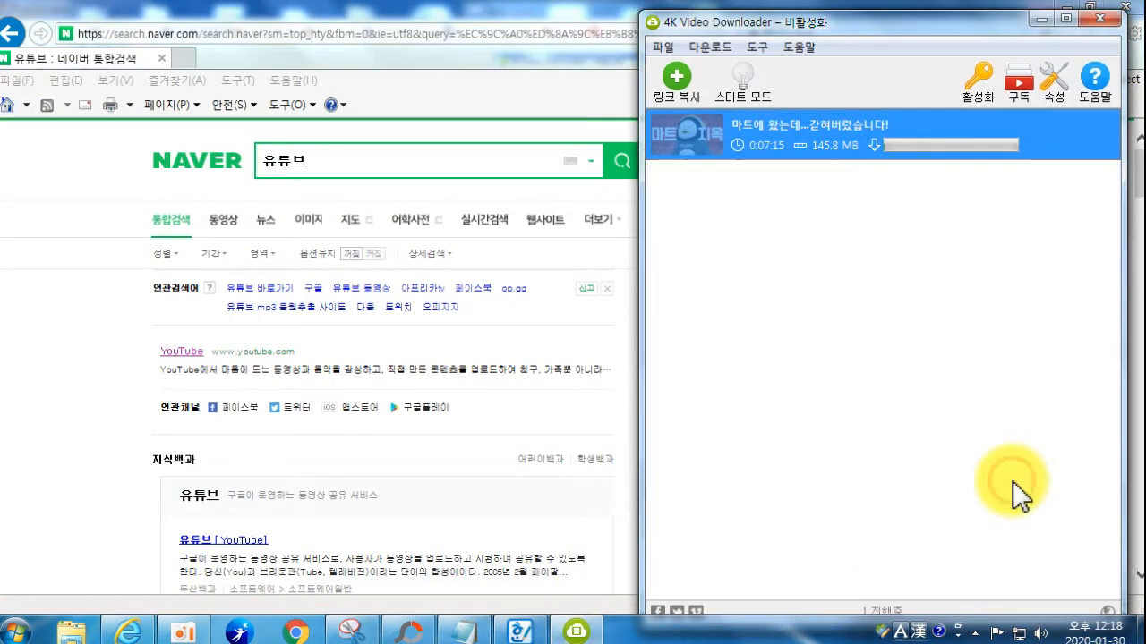
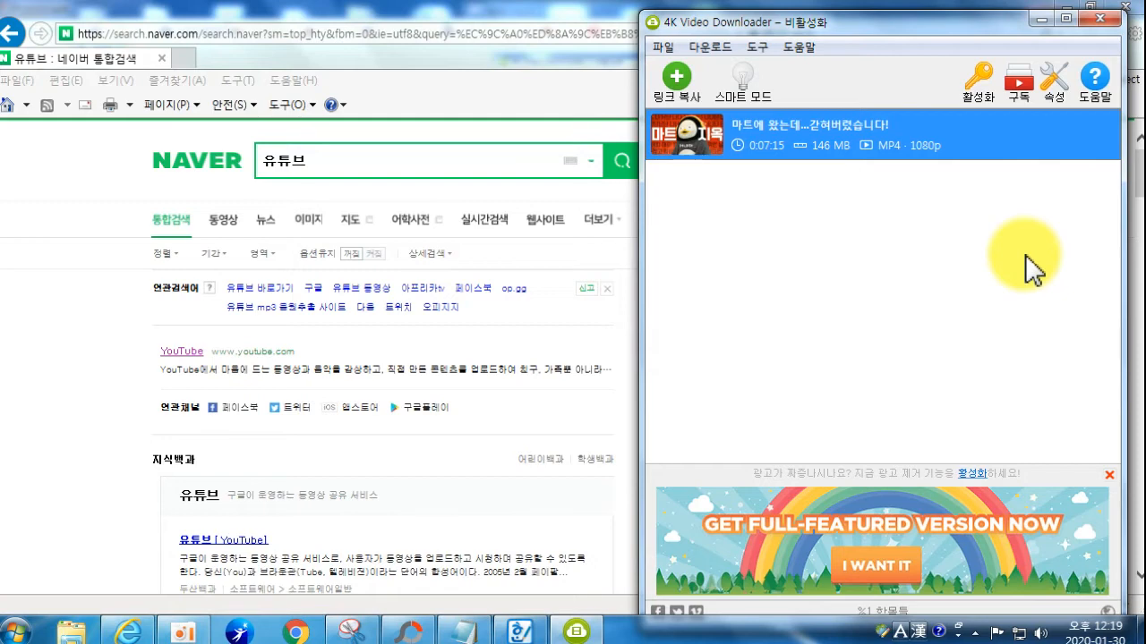
Step: Close 4K Video Downloader and search Naver for '4K Video Downloader'
left_click(1099, 17)
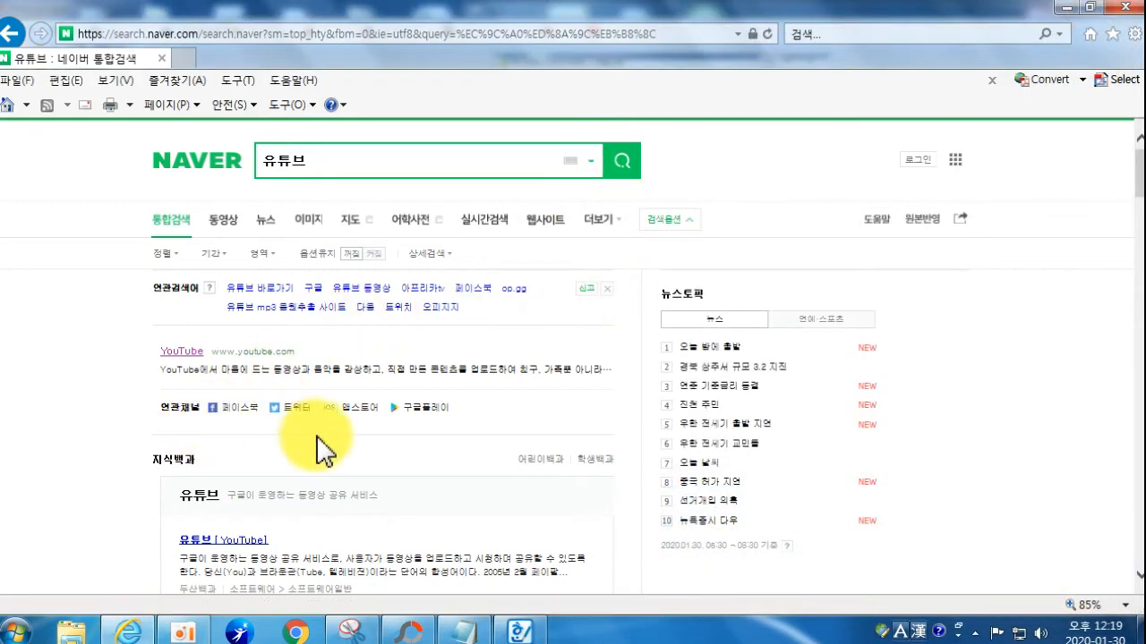
left_click(204, 177)
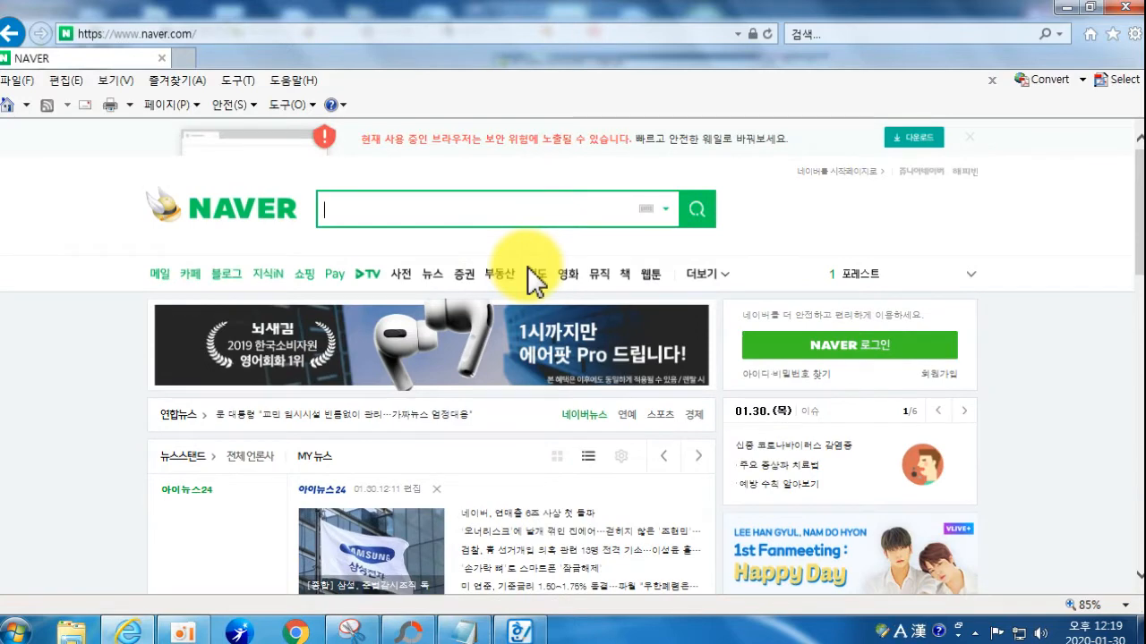
type("4k")
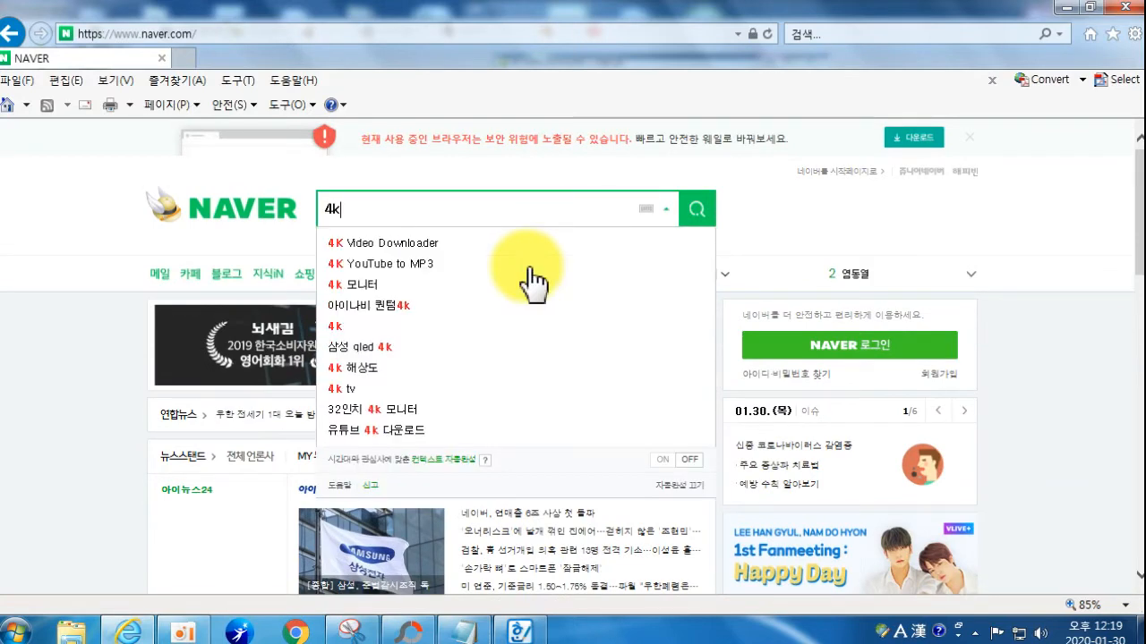
left_click(432, 246)
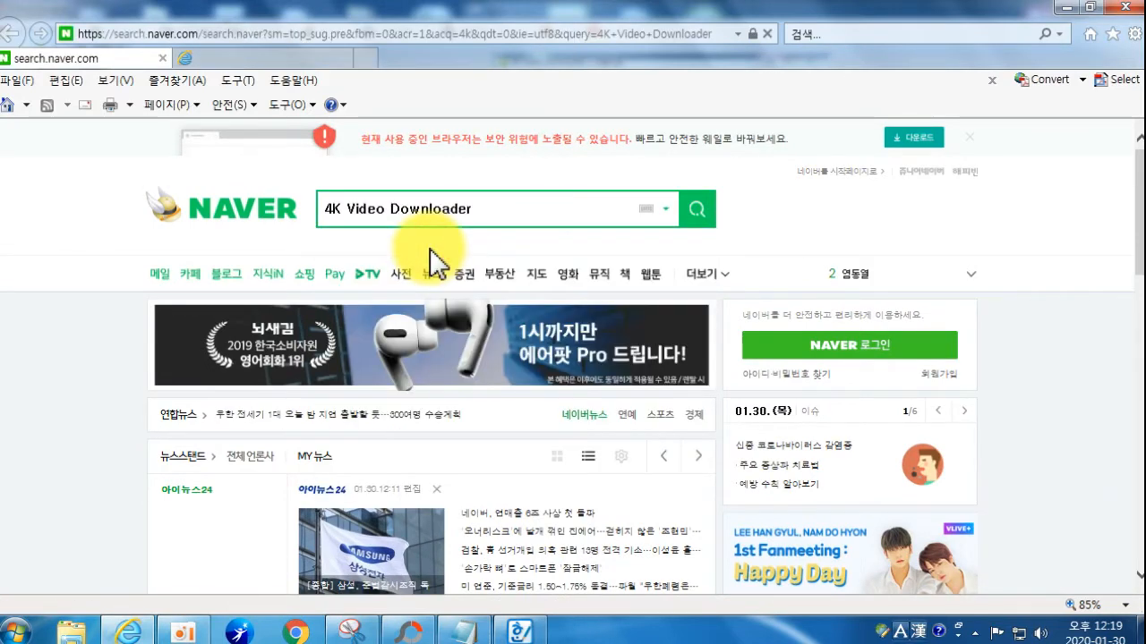
scroll(273, 416, "down", 8)
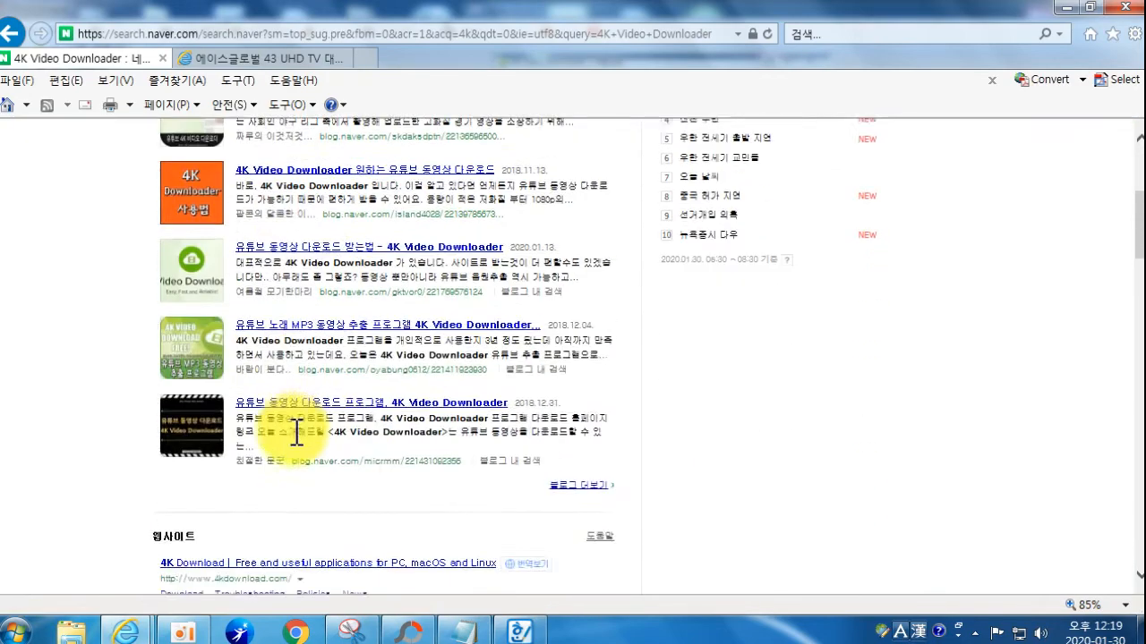
scroll(282, 433, "down", 3)
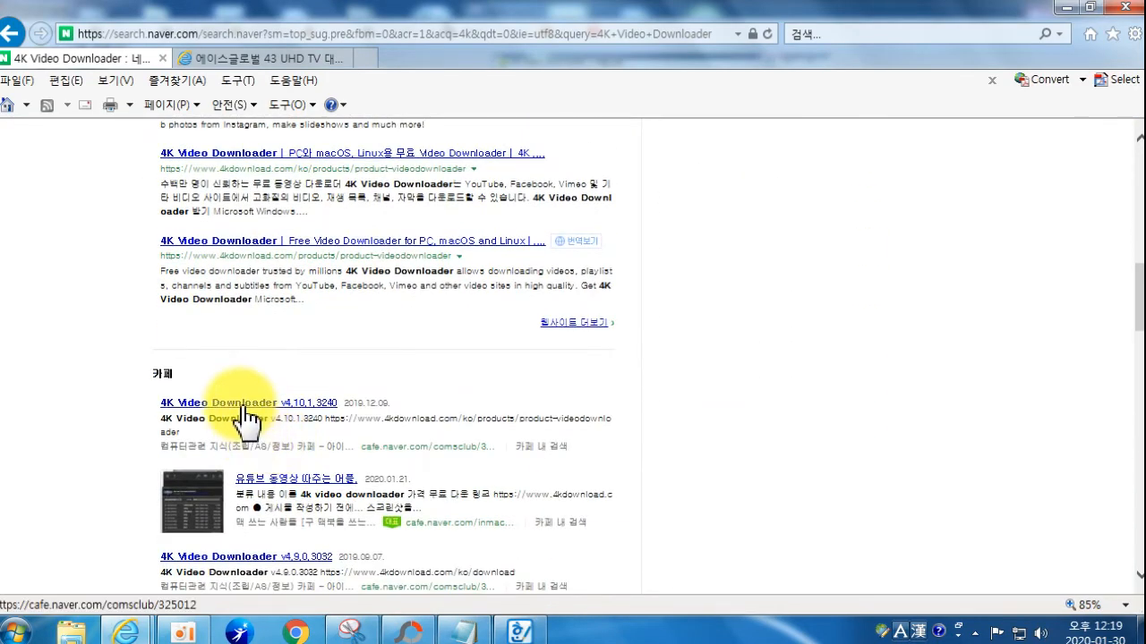
scroll(245, 417, "up", 4)
scroll(241, 407, "up", 1)
left_click(237, 419)
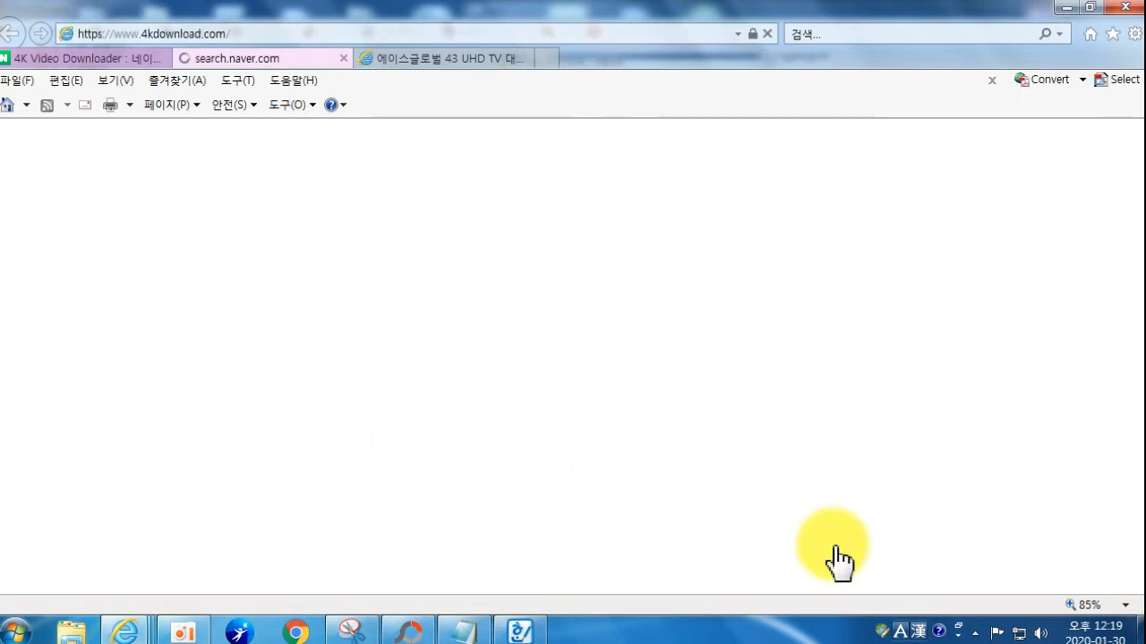
Step: Snip the site's 4K Video Downloader illustration, then discard the capture without saving
scroll(725, 458, "down", 2)
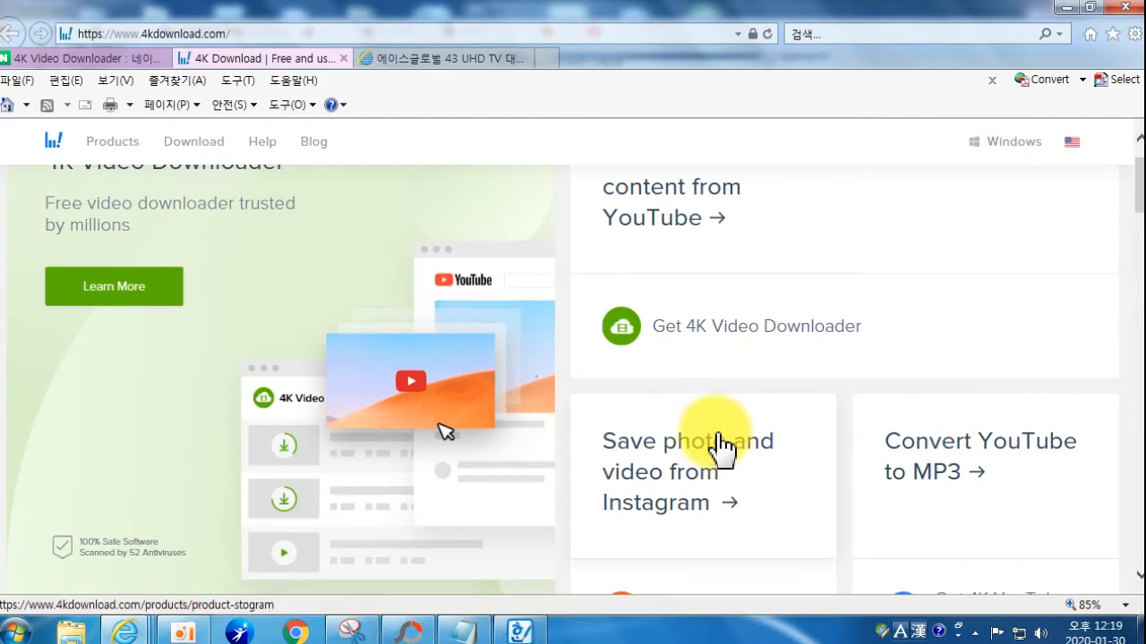
left_click(350, 629)
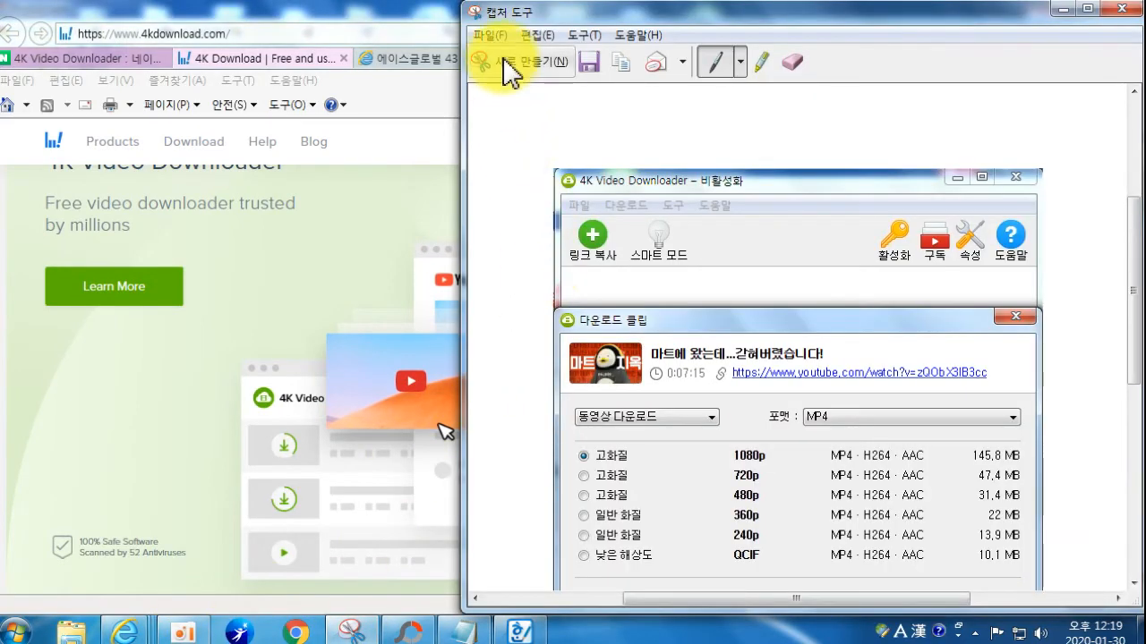
left_click(515, 66)
left_click_drag(205, 220, 560, 584)
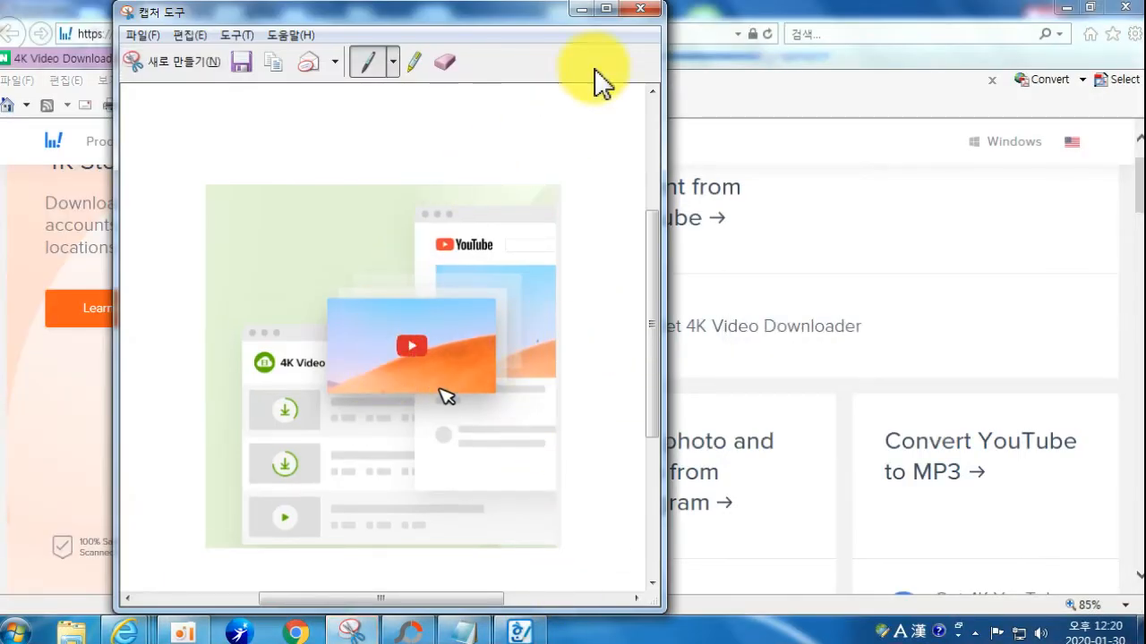
left_click(650, 11)
left_click(498, 328)
Step: Start the 4K Video Downloader installer download, cancel it and dismiss the thank-you popup
scroll(317, 349, "up", 2)
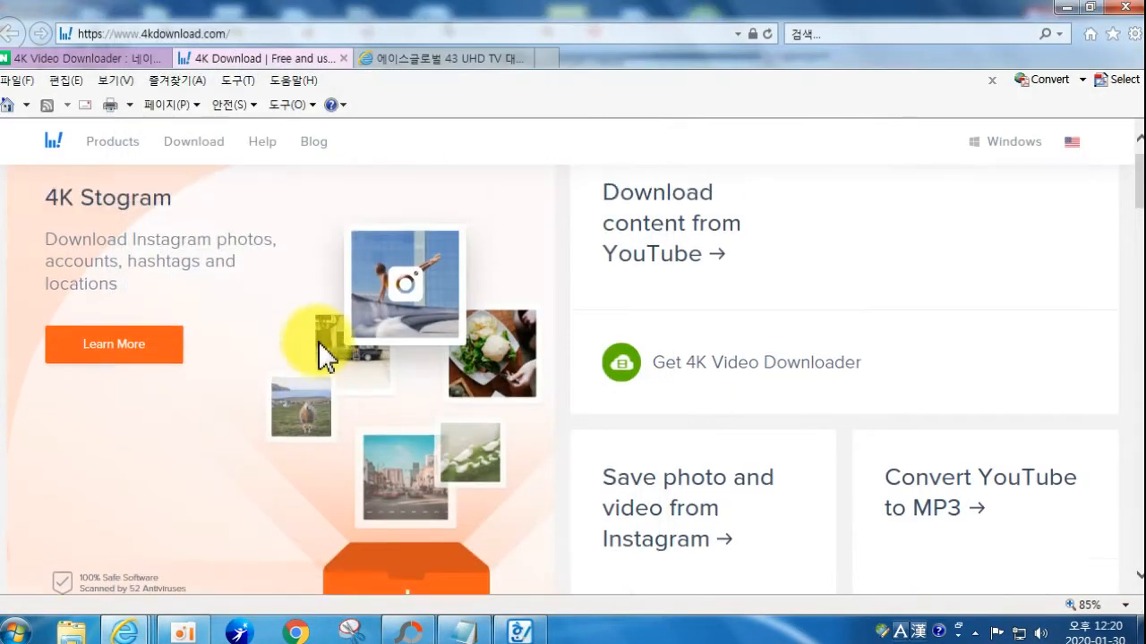
scroll(537, 385, "down", 4)
scroll(627, 376, "up", 4)
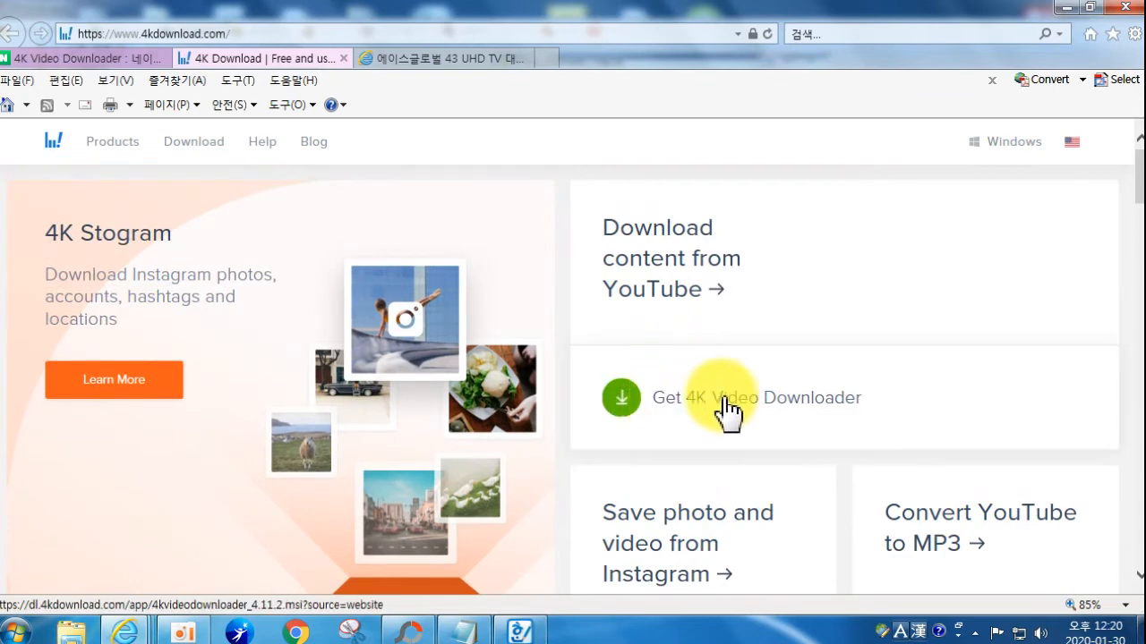
left_click(853, 413)
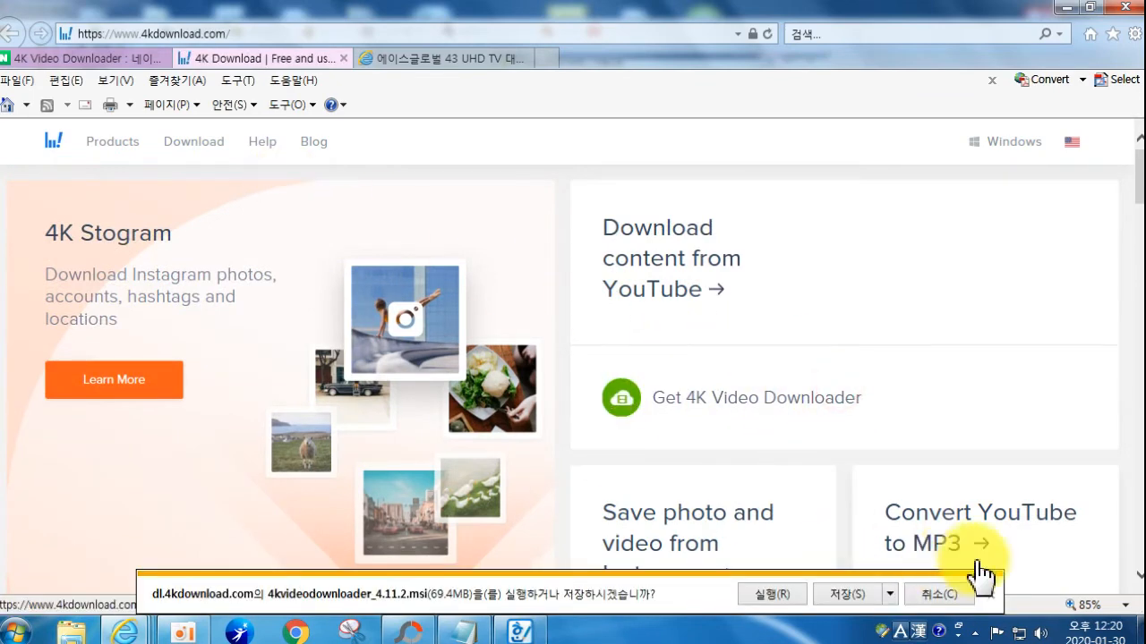
left_click(947, 596)
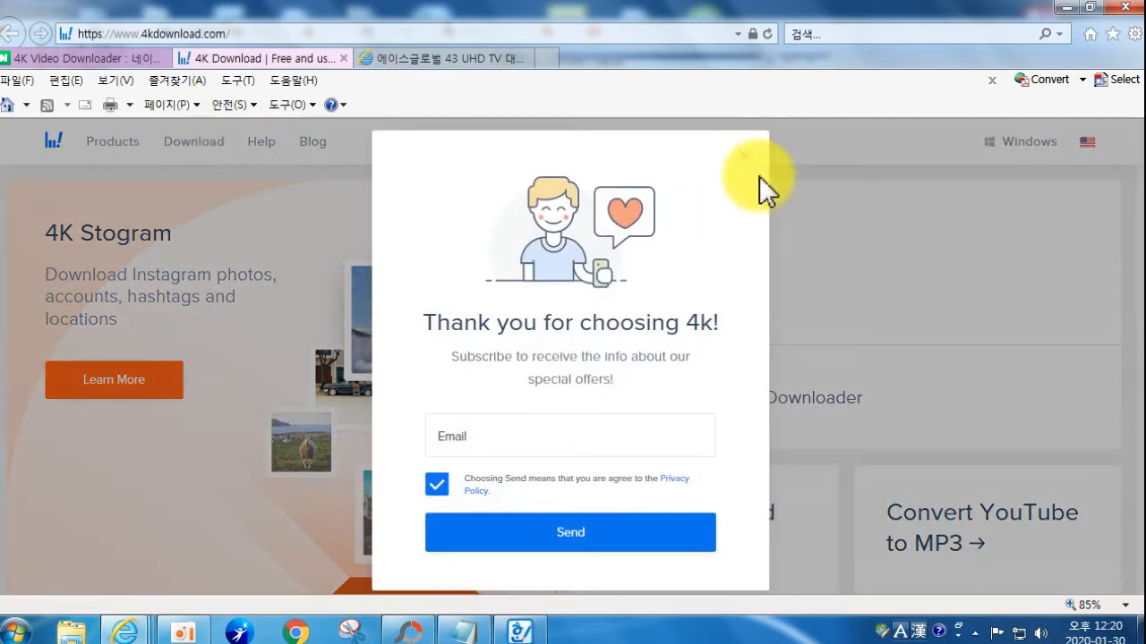
left_click(751, 152)
Step: Visit the site's download page and its 4K Video Downloader section, then return home
left_click(190, 154)
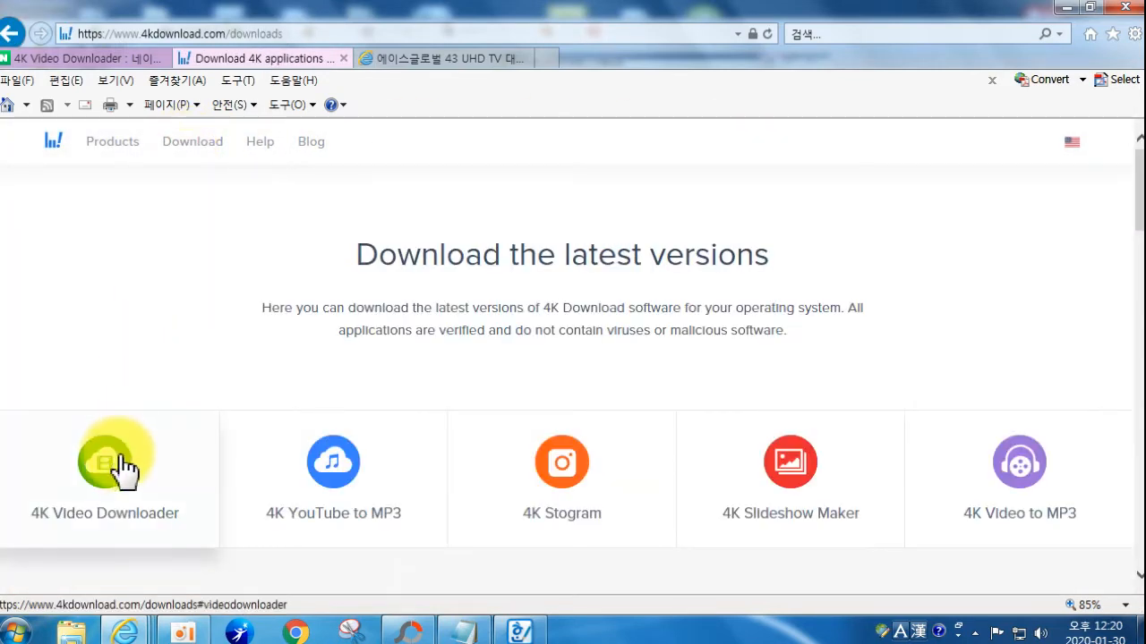
left_click(150, 453)
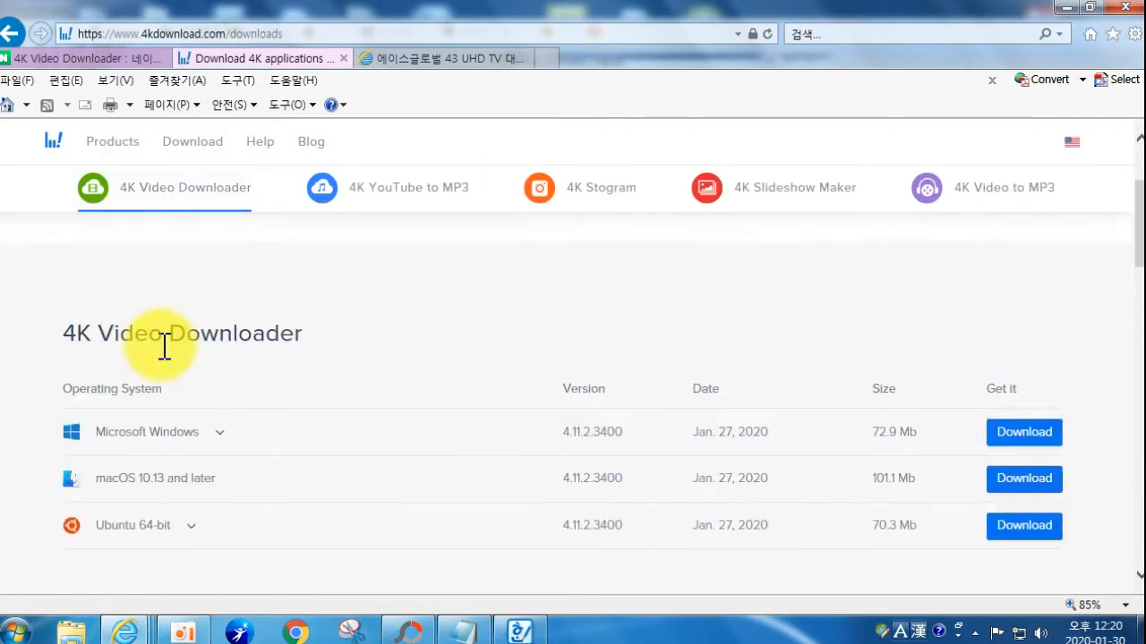
scroll(143, 322, "up", 4)
mouse_move(98, 143)
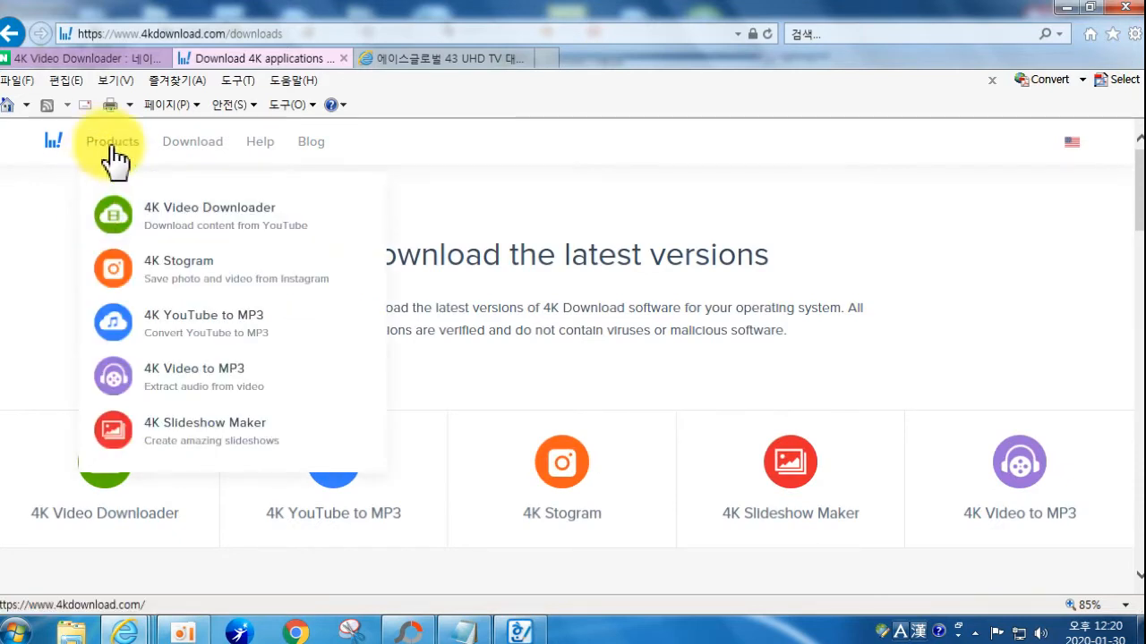
left_click(109, 152)
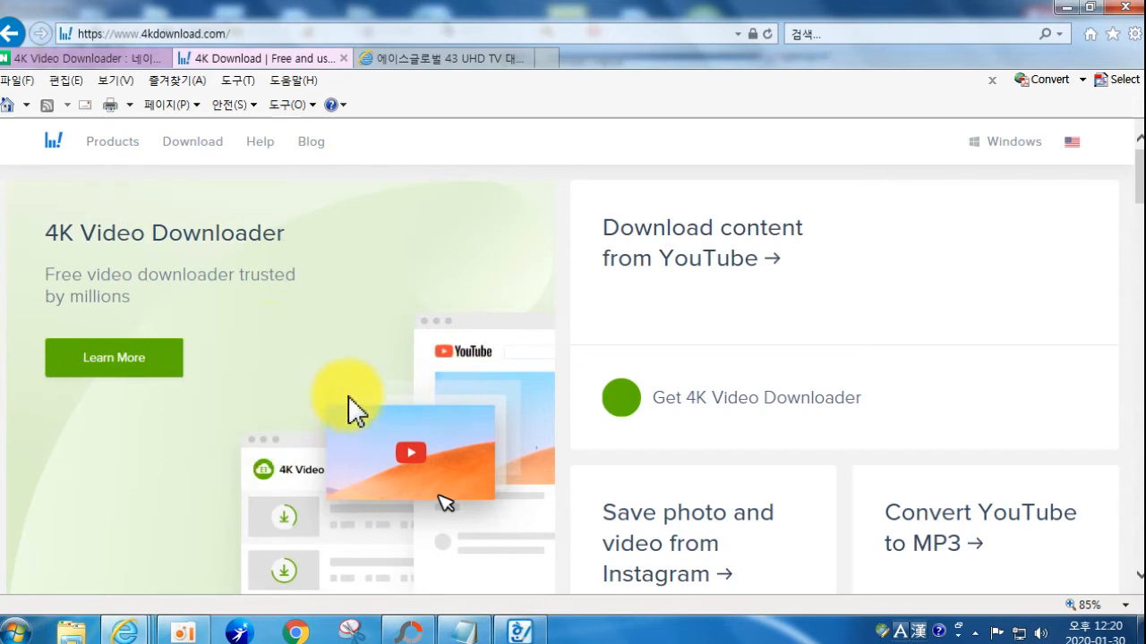
Step: Close the 4K Download tab, the UHD TV tab and Internet Explorer
left_click(344, 59)
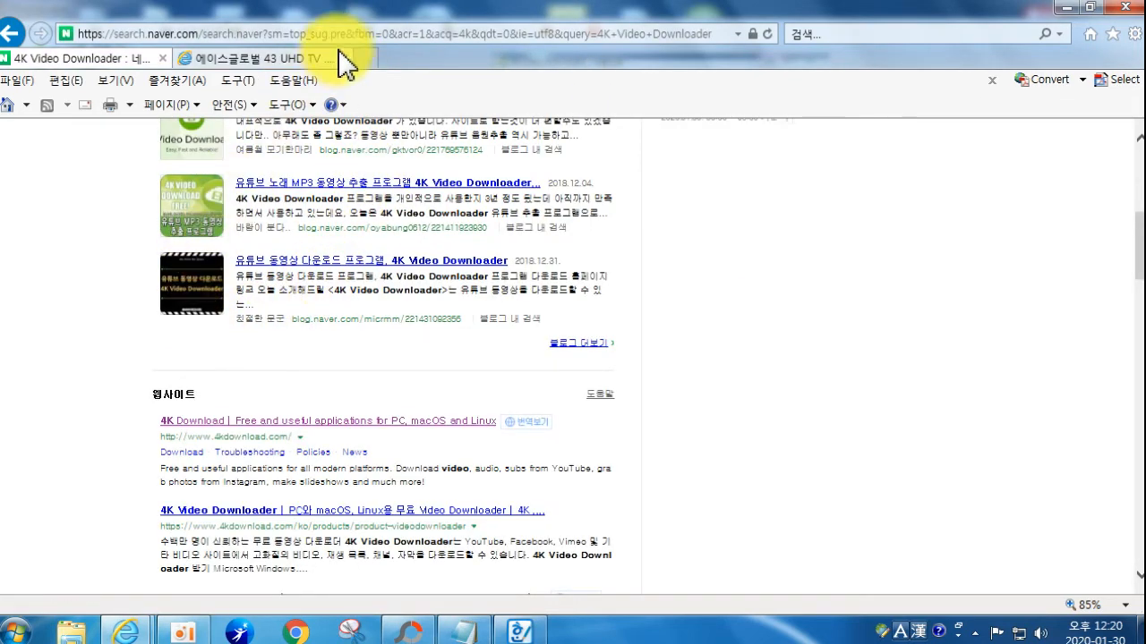
left_click(344, 59)
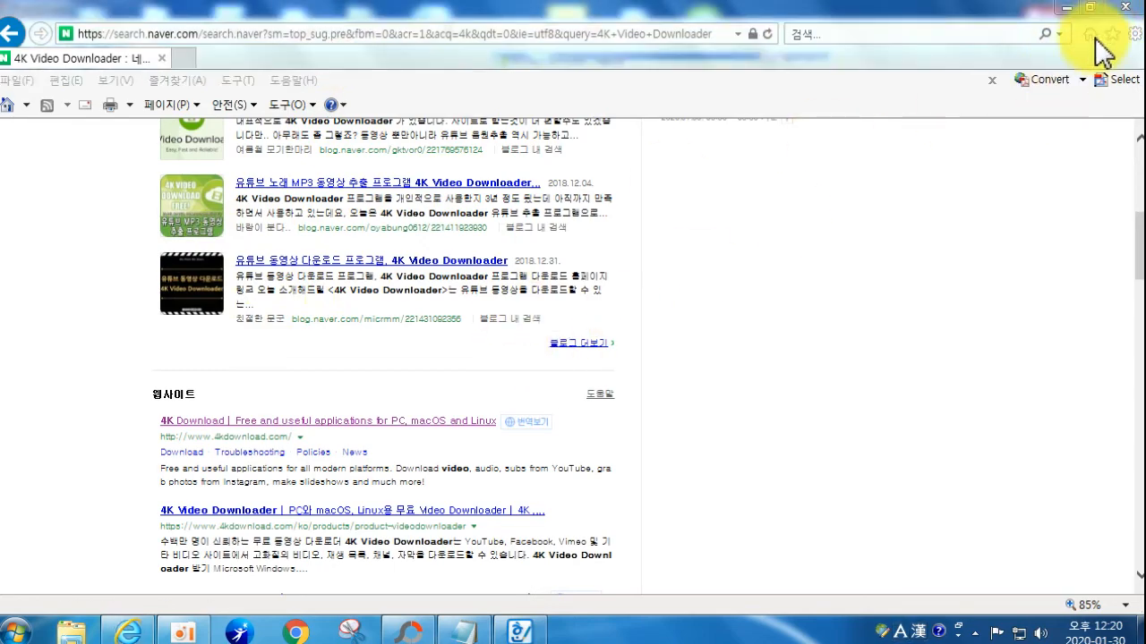
left_click(1124, 7)
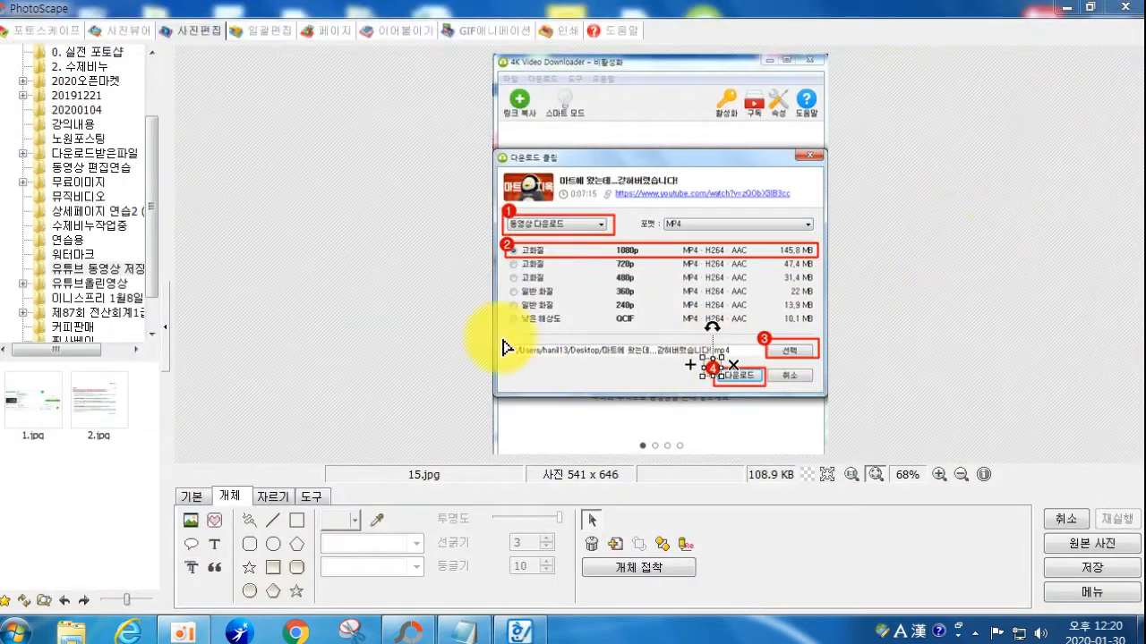
Step: Close PhotoScape, browse the 유튜브 동영상 저장하기 screenshots, then restore PhotoScape from the taskbar
left_click(1124, 7)
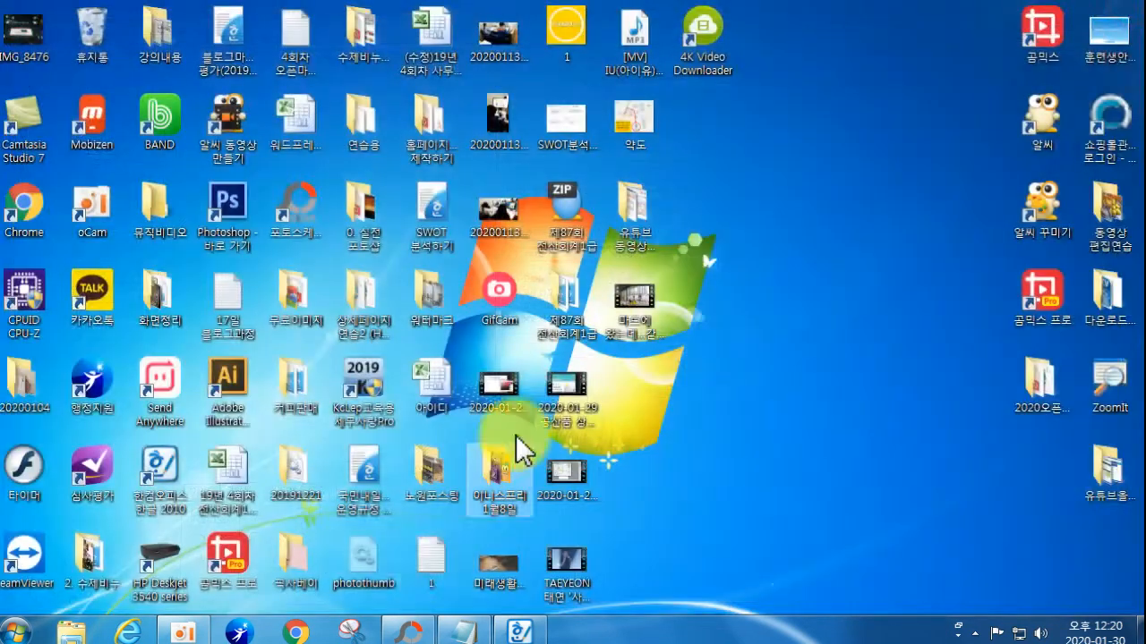
double_click(637, 215)
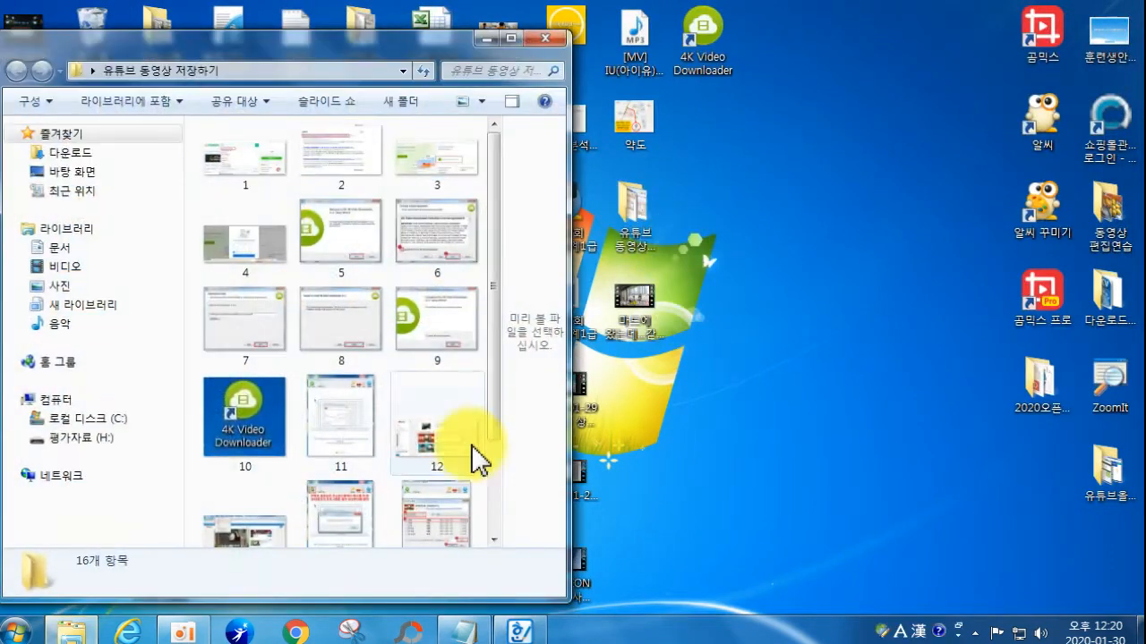
scroll(368, 435, "down", 1)
scroll(371, 483, "up", 1)
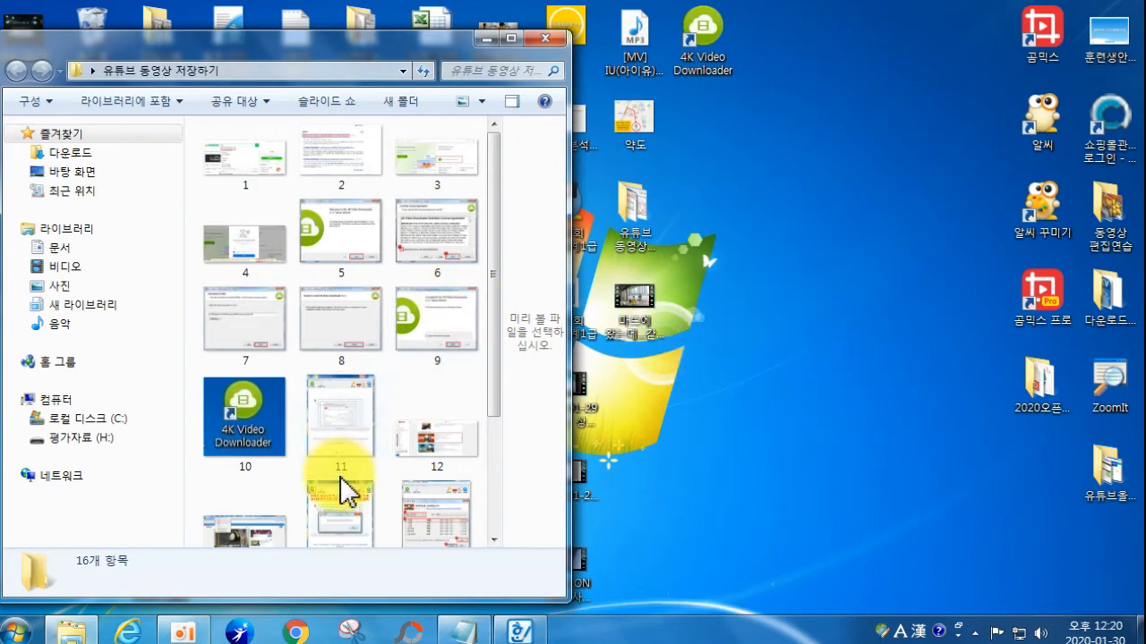
left_click(544, 37)
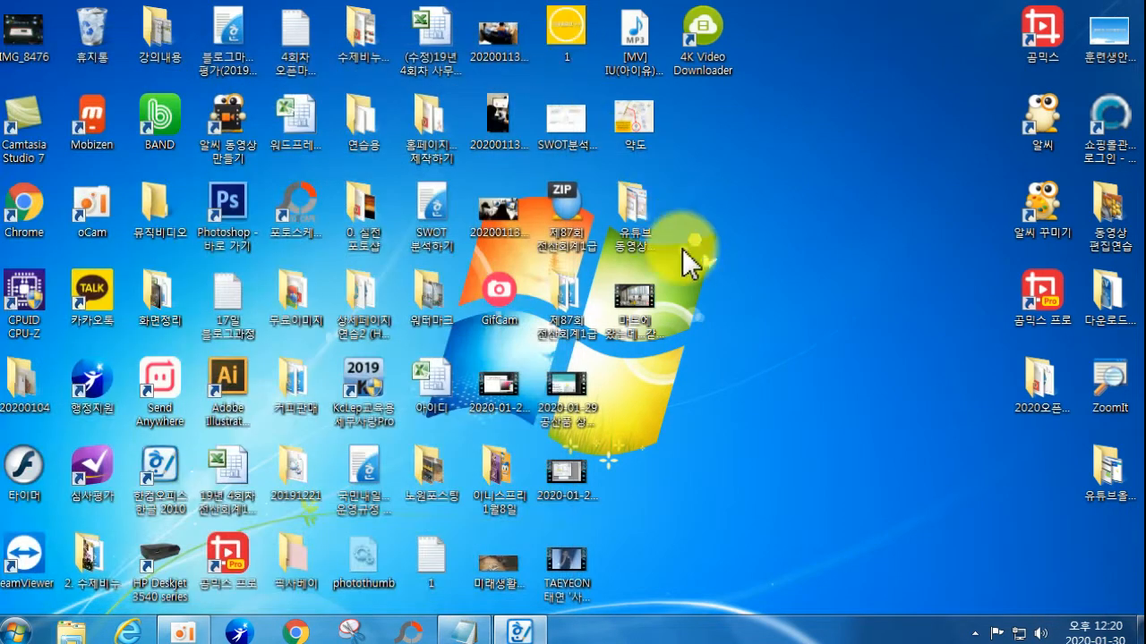
left_click(413, 638)
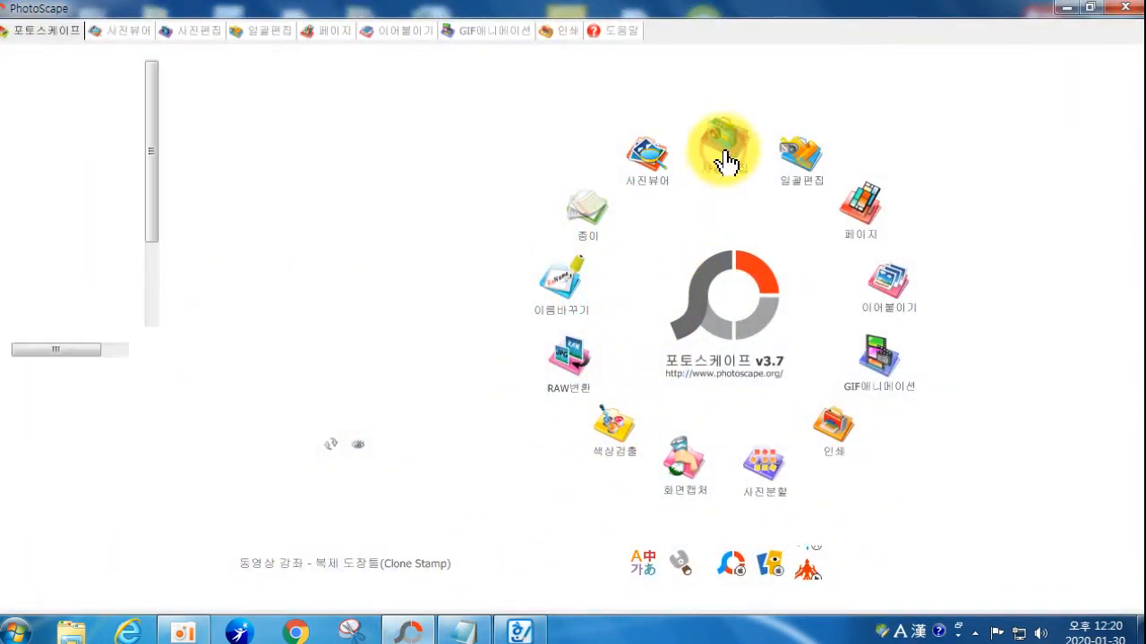
Step: Start a new blank image in the photo editor sized 600 x 600
left_click(724, 148)
left_click(1071, 592)
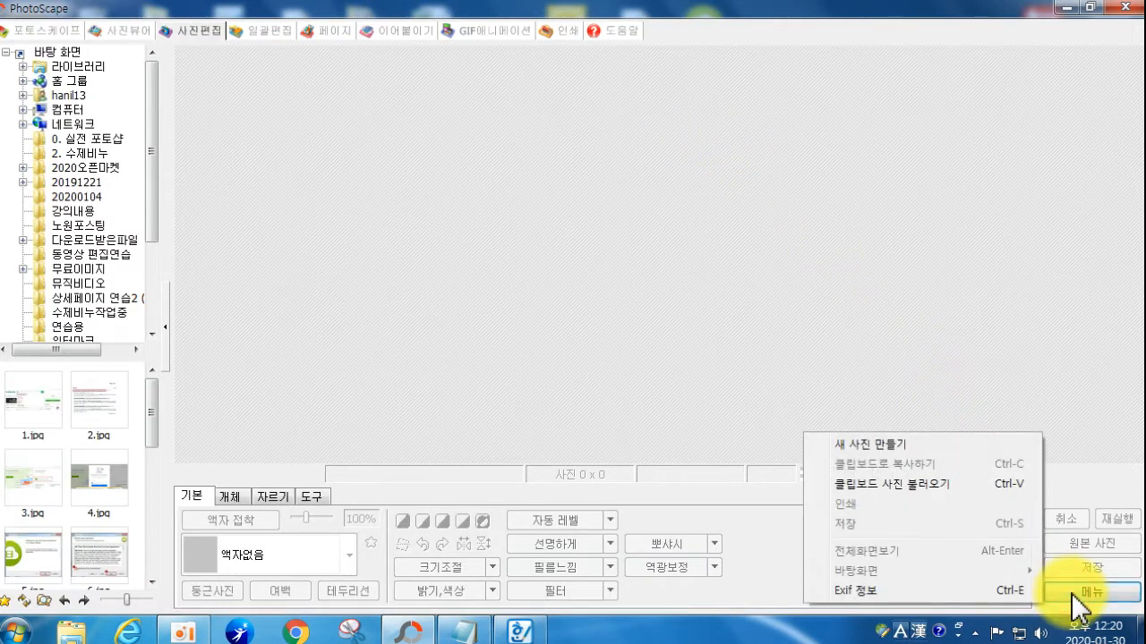
left_click(881, 446)
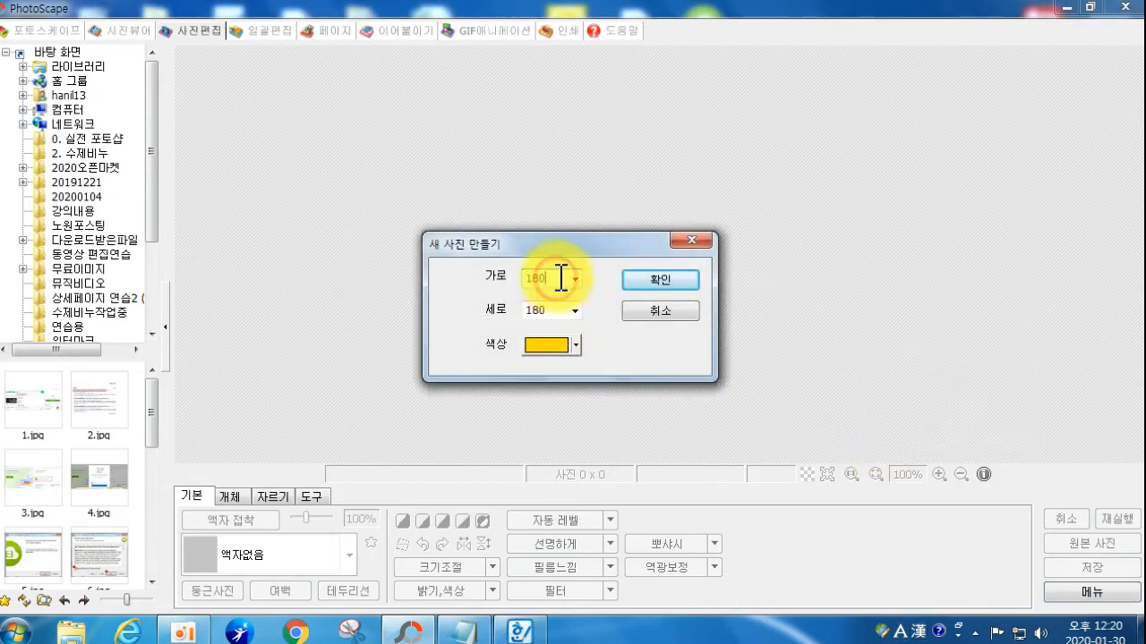
left_click(573, 279)
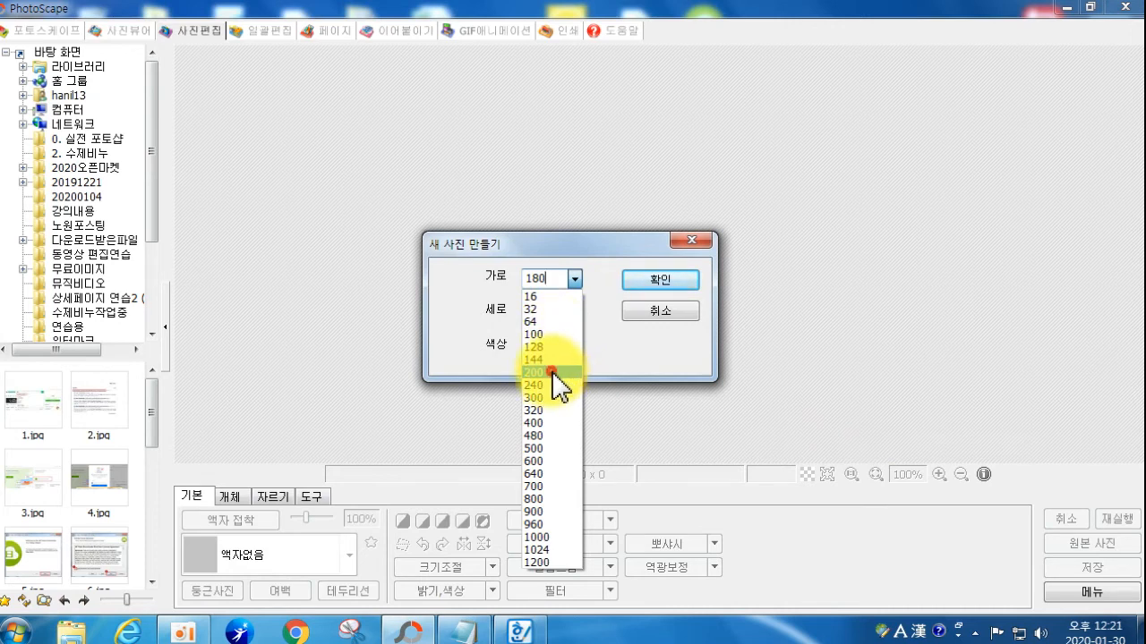
left_click(552, 371)
left_click(573, 310)
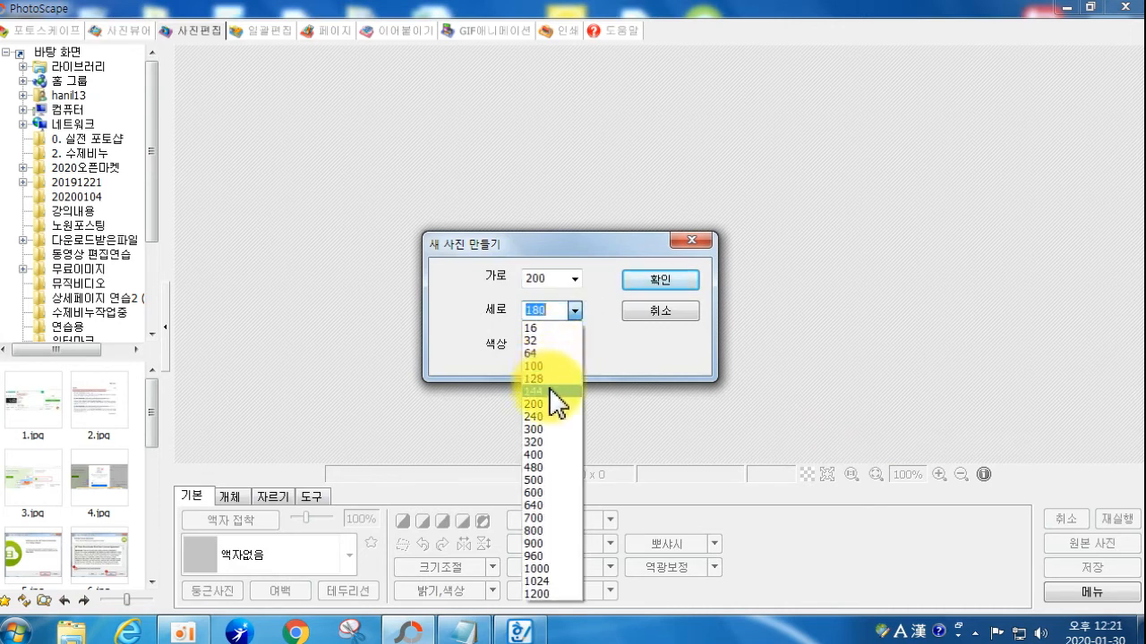
left_click(574, 279)
left_click(574, 279)
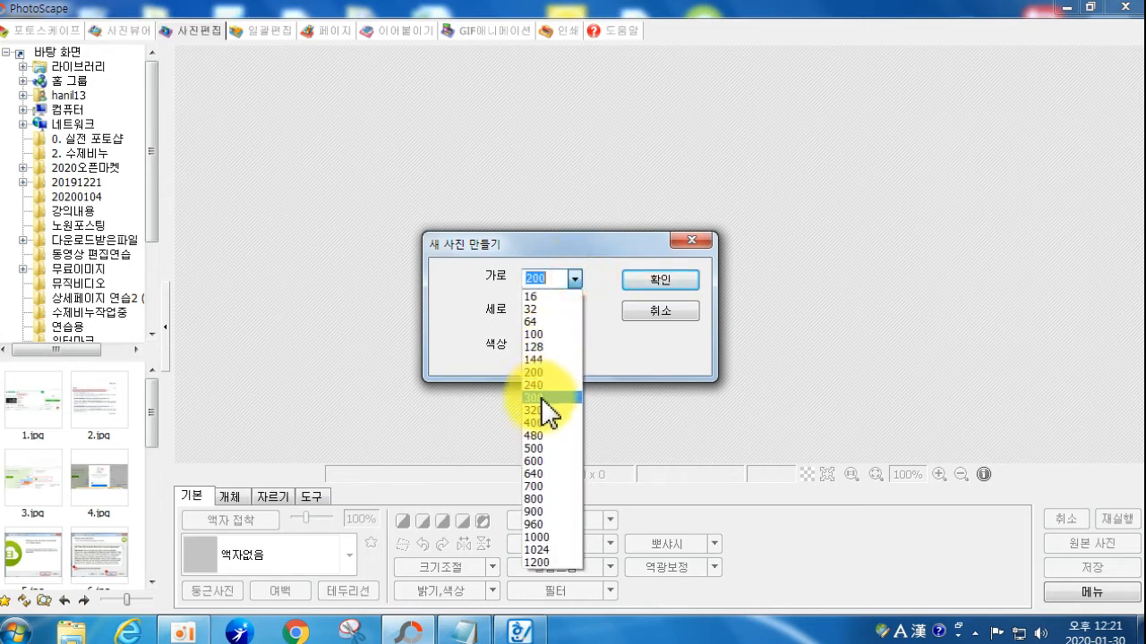
left_click(546, 461)
left_click(573, 310)
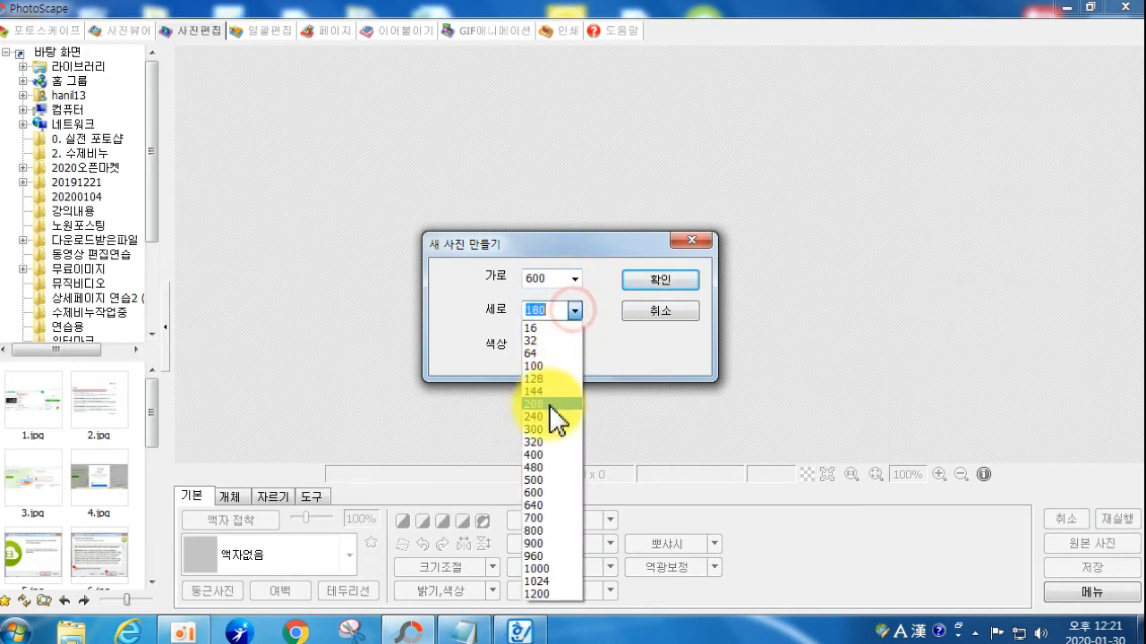
left_click(547, 492)
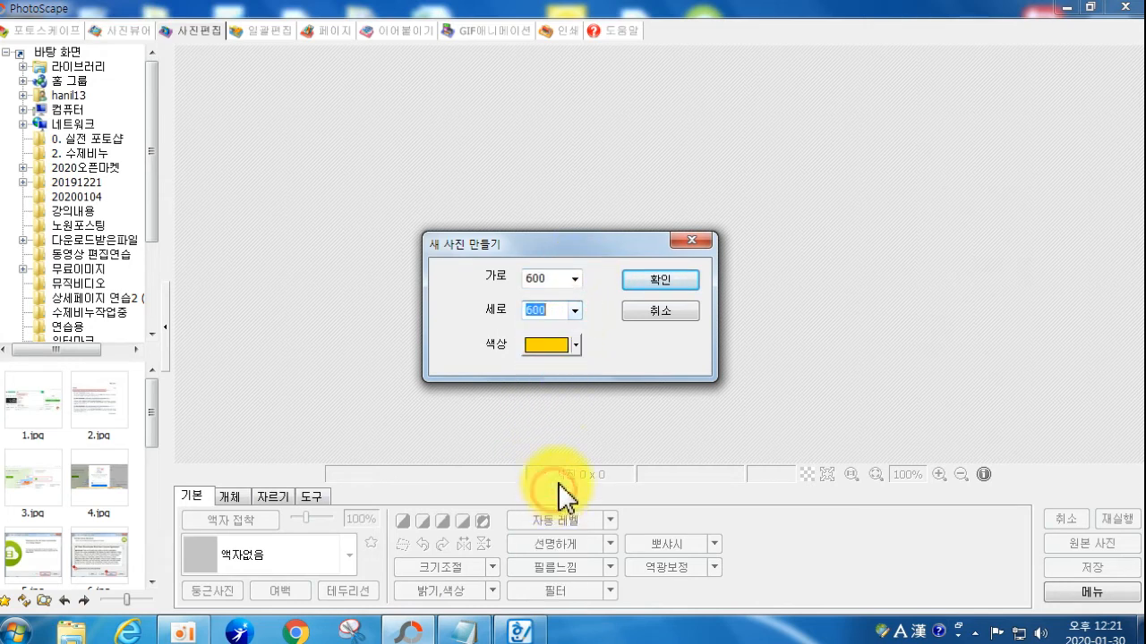
Step: Choose green as the background colour and create the image
left_click(574, 346)
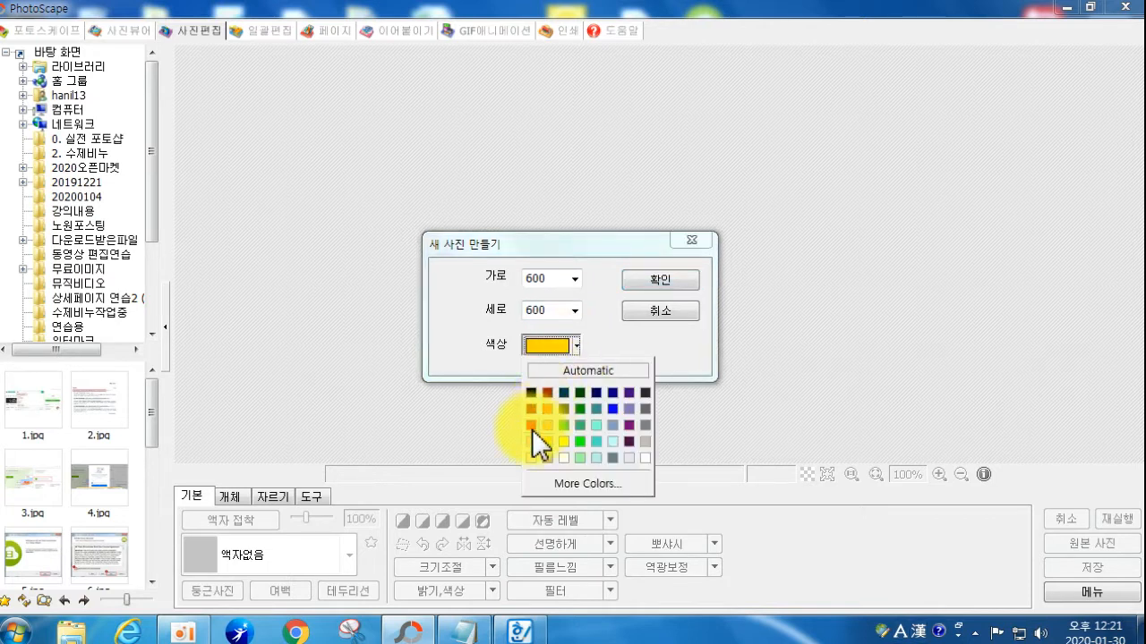
left_click(583, 406)
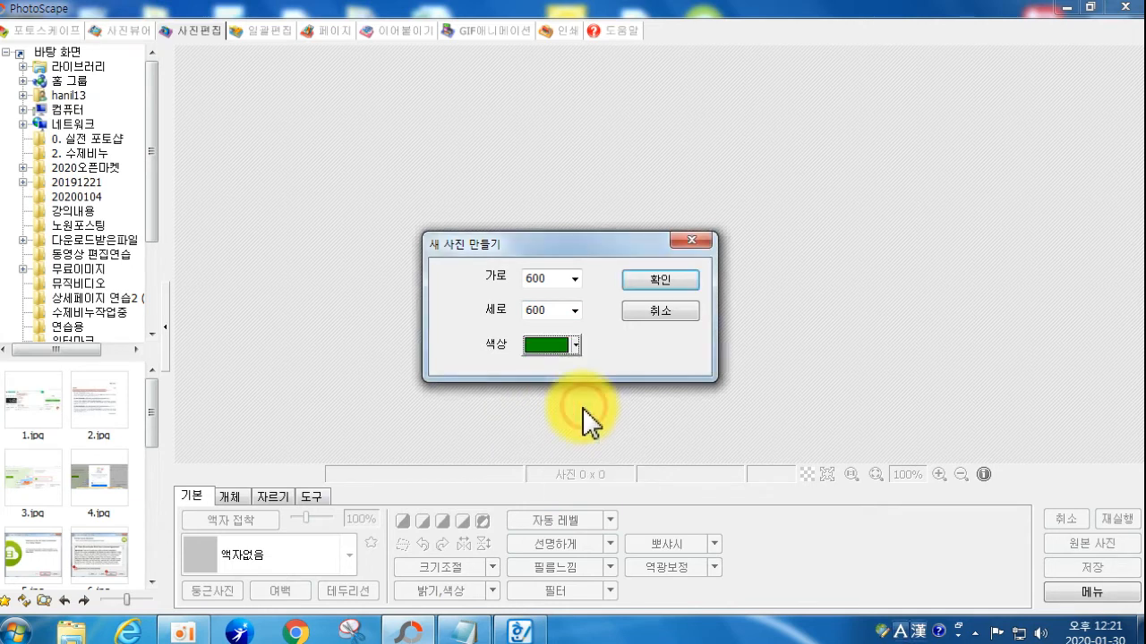
left_click(659, 283)
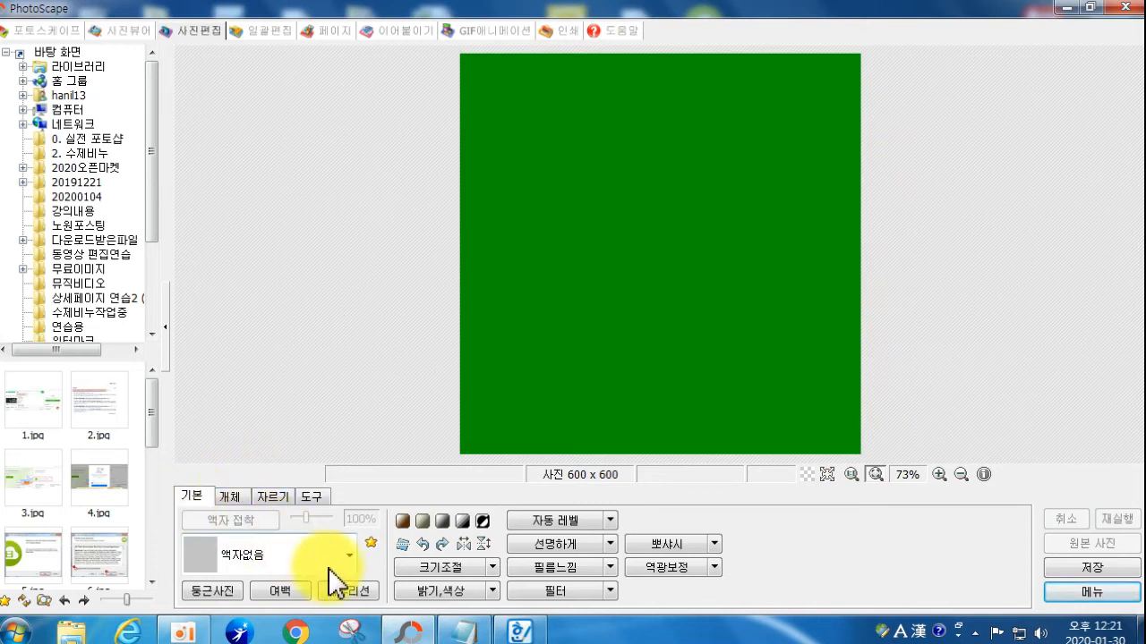
Step: Add a fully opaque border with thickness 11 and inner margin 16
left_click(345, 592)
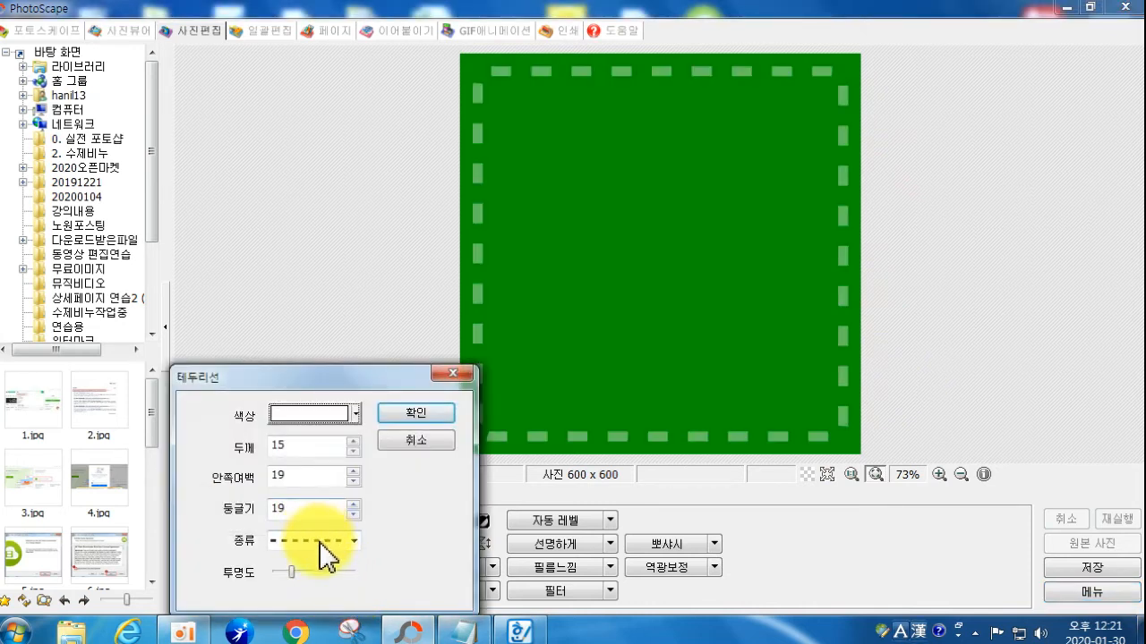
left_click_drag(301, 570, 371, 583)
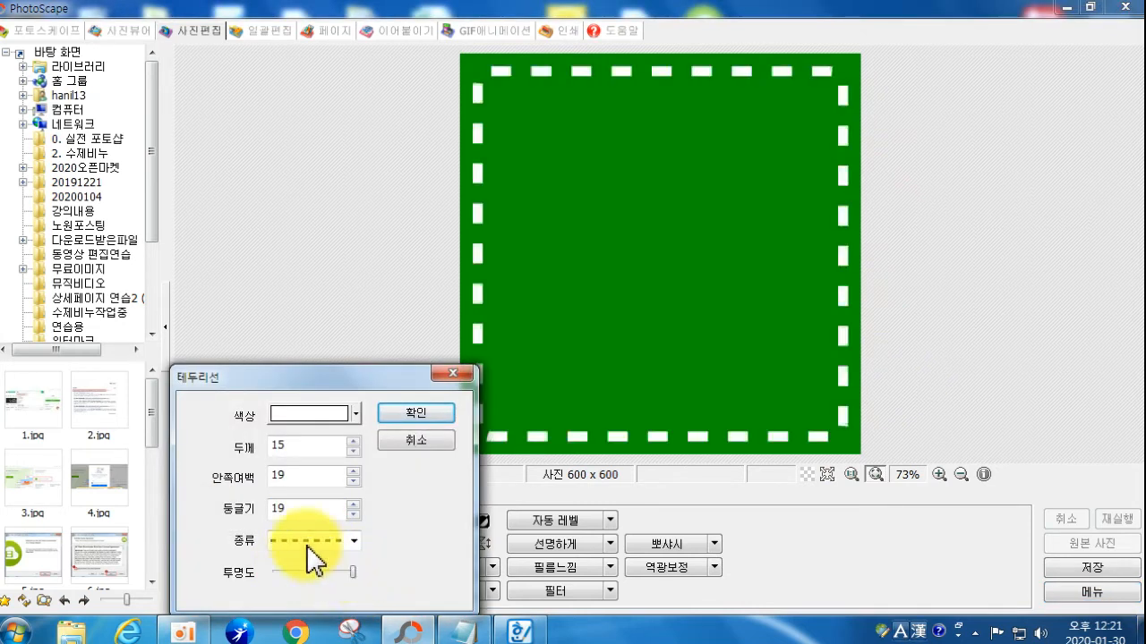
left_click(355, 452)
left_click(354, 452)
left_click(354, 452)
left_click(355, 452)
left_click(354, 482)
left_click(353, 483)
left_click(354, 482)
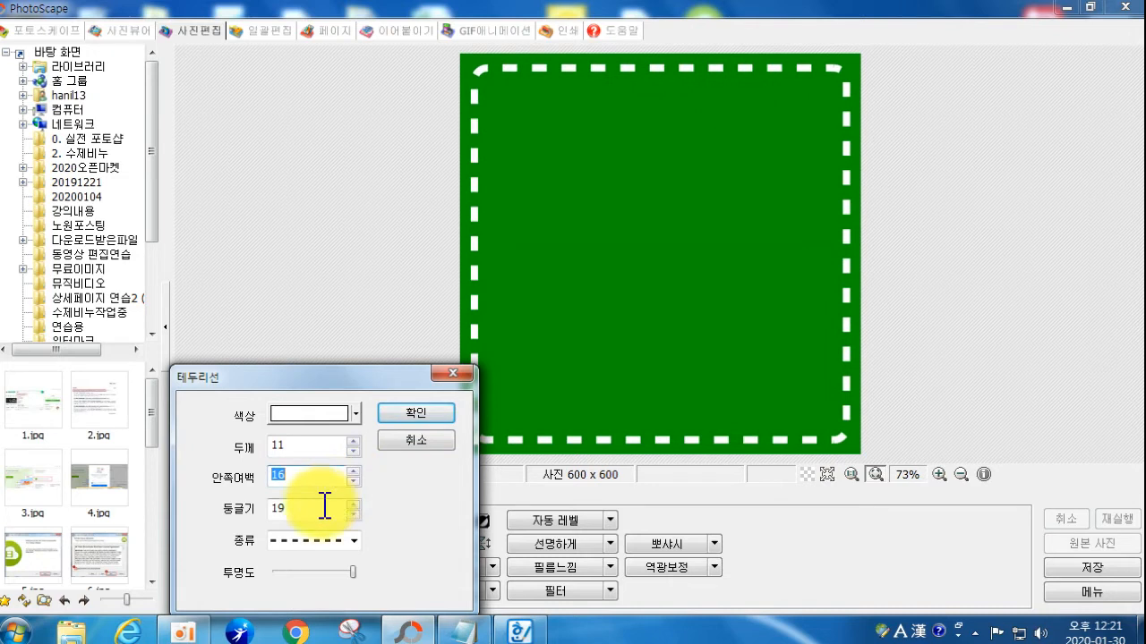
Step: Set the border's corner rounding to 0 and style to solid line, and apply it
left_click(354, 514)
left_click(354, 514)
left_click(354, 514)
left_click(355, 514)
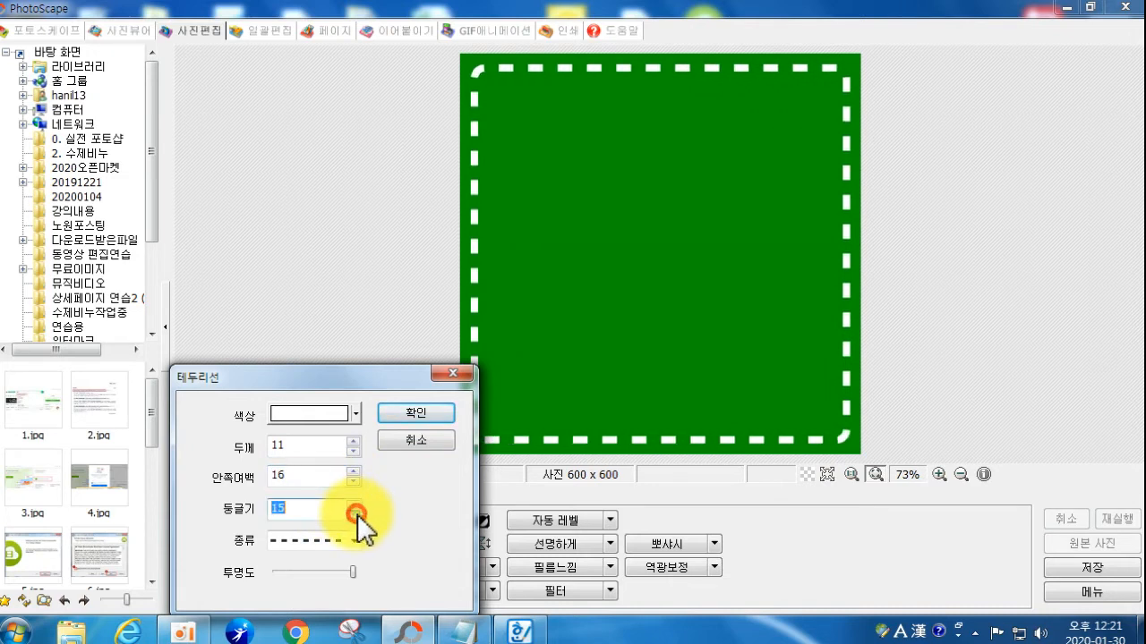
key("BackSpace")
type("0")
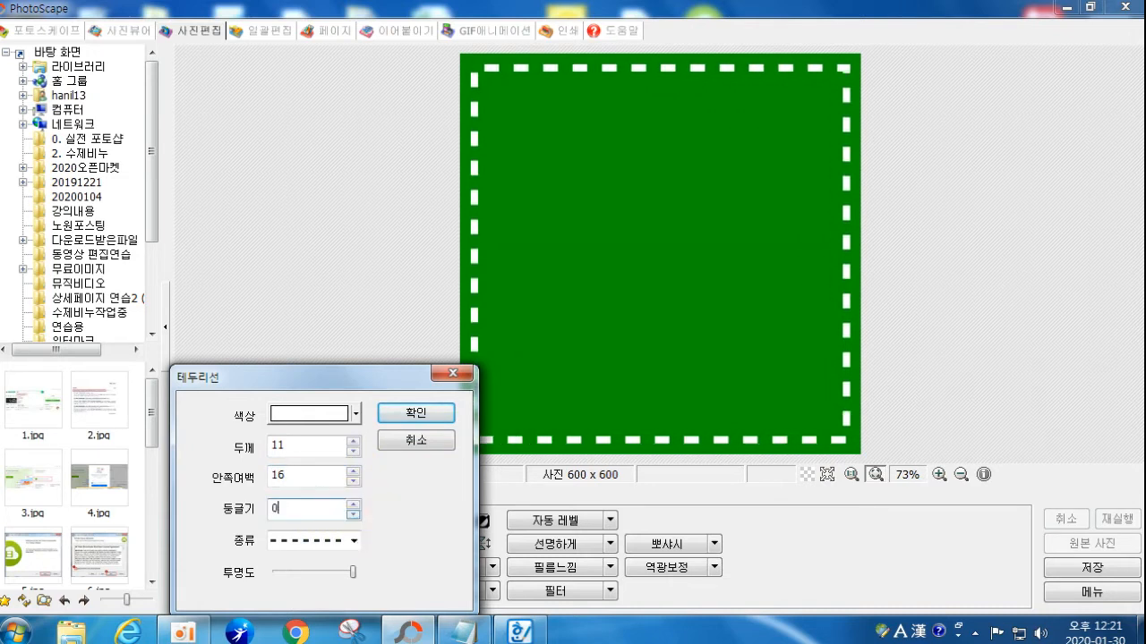
left_click(328, 542)
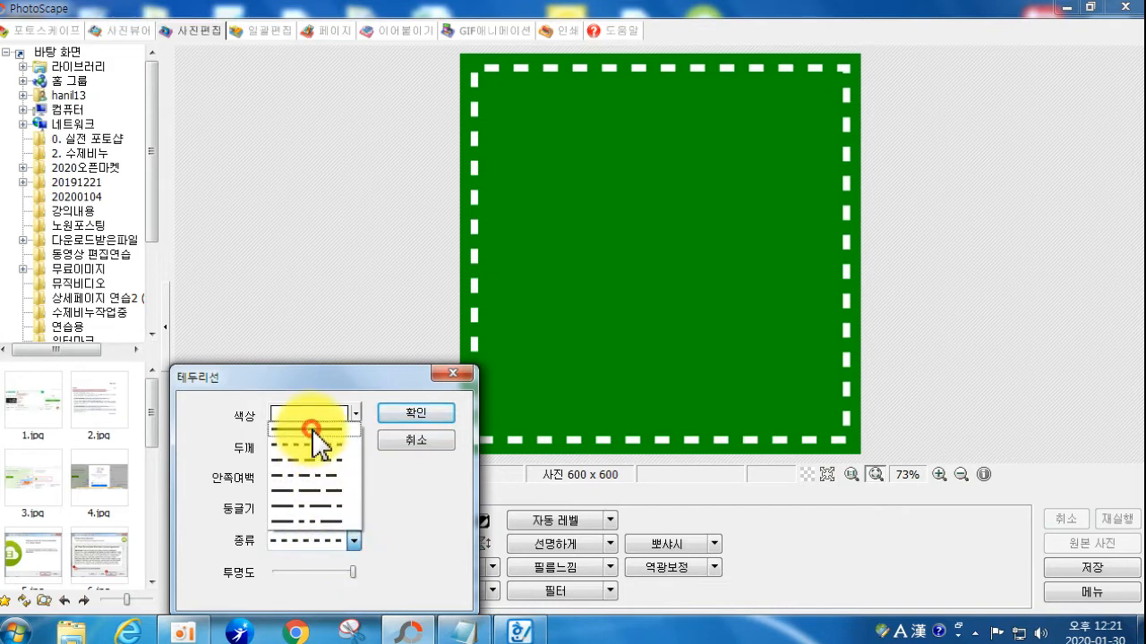
left_click(306, 419)
left_click(435, 414)
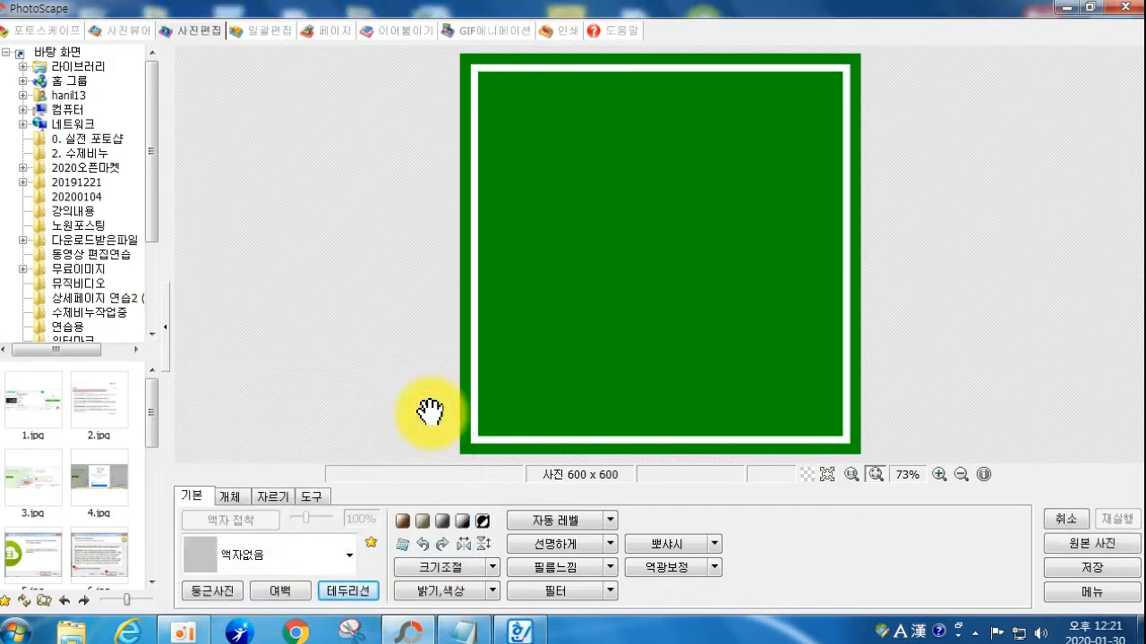
left_click(234, 497)
Step: Add a text object in white, size 28, with outline and shadow turned off
left_click(192, 566)
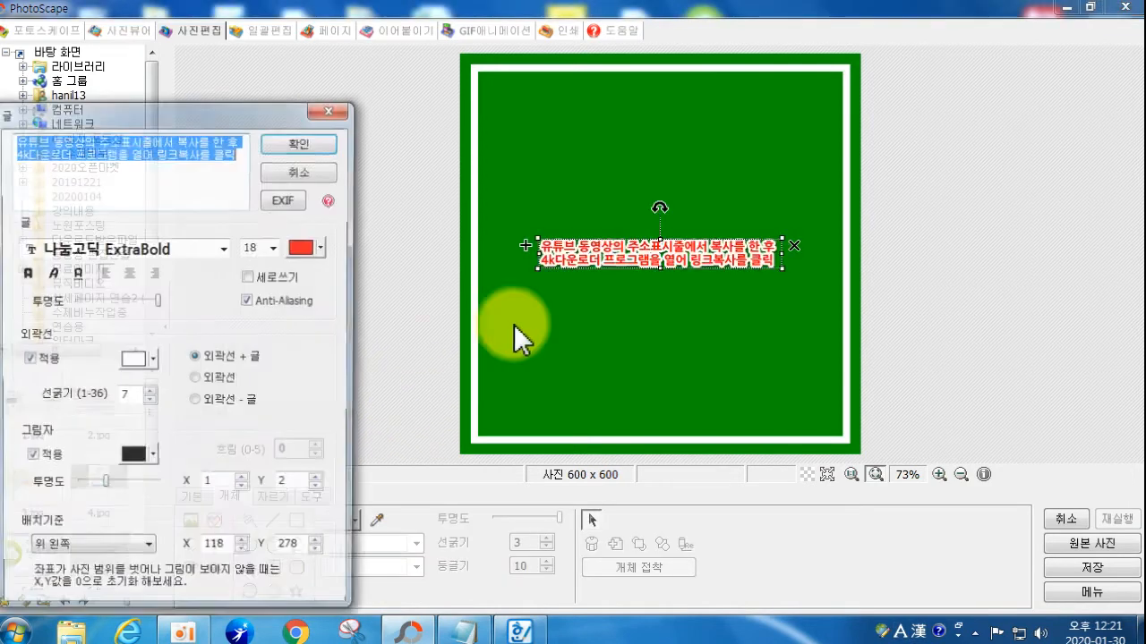
key("BackSpace")
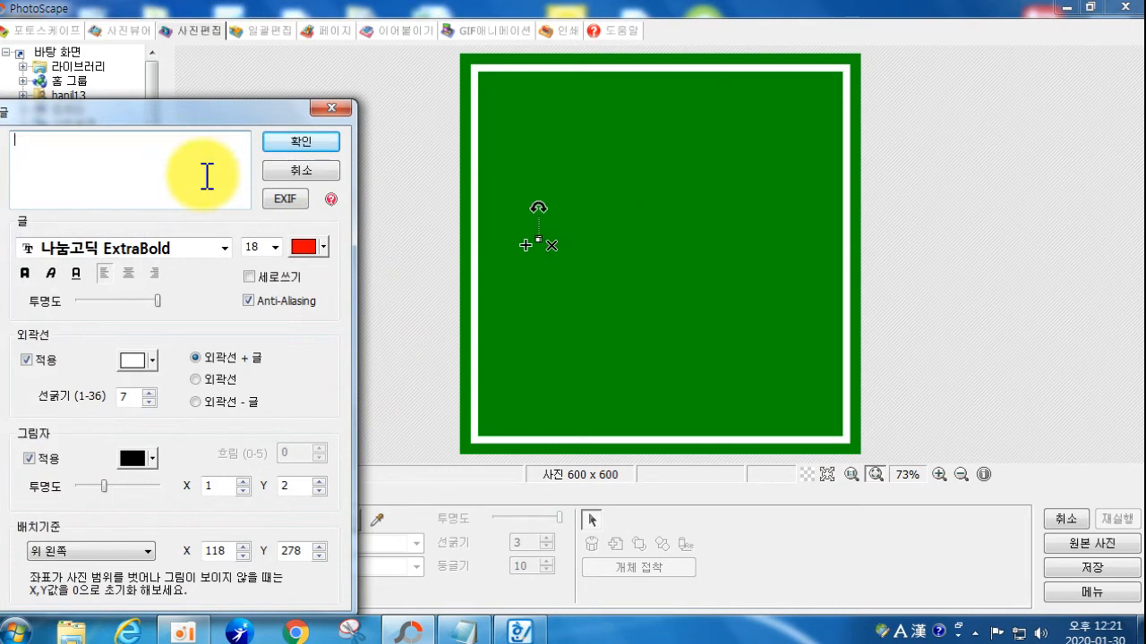
type("d")
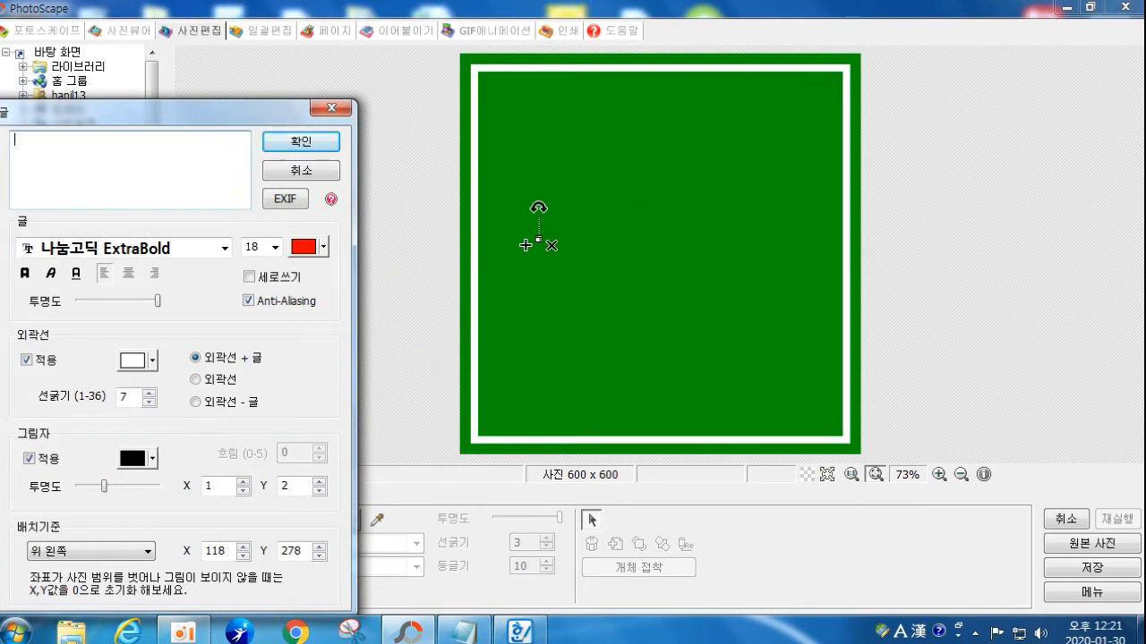
left_click(305, 247)
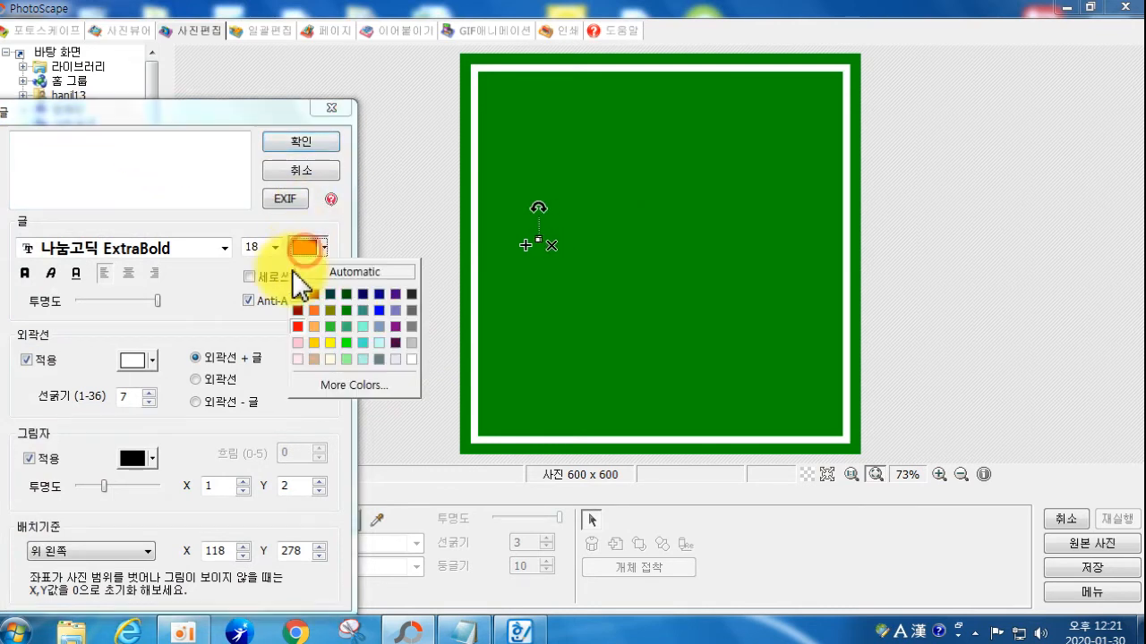
left_click(407, 360)
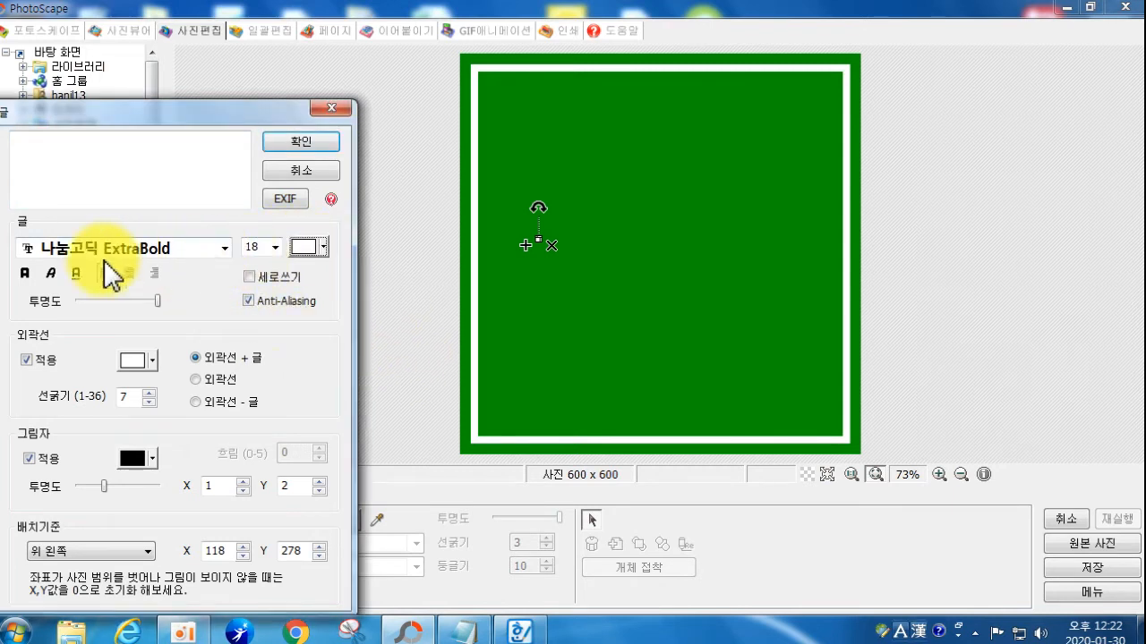
left_click(273, 248)
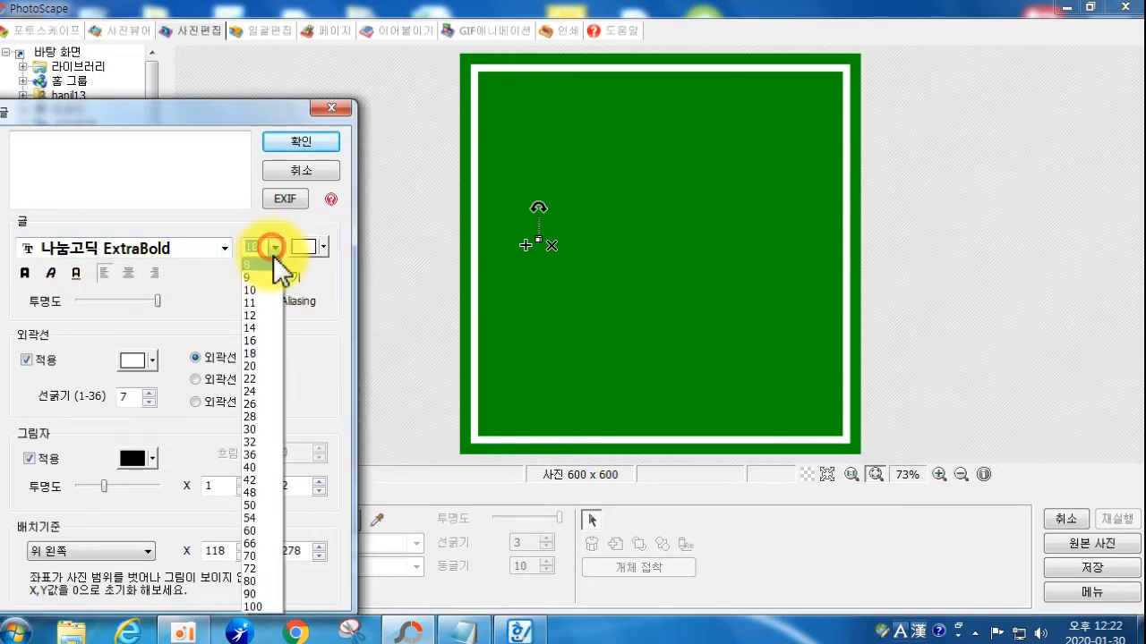
left_click(259, 416)
left_click(29, 459)
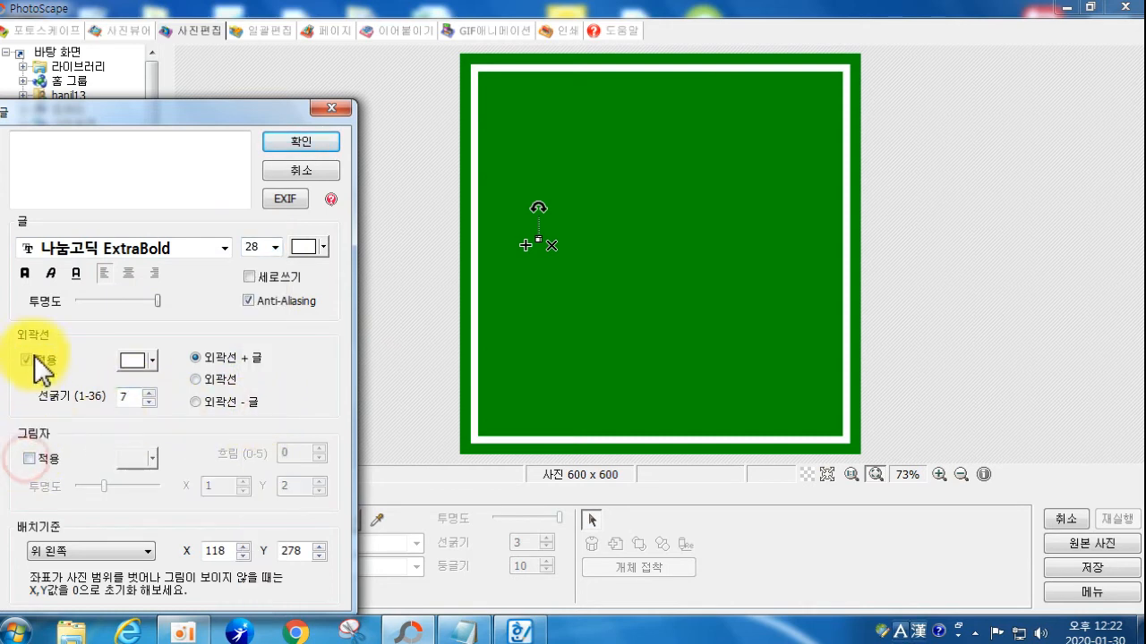
left_click(27, 360)
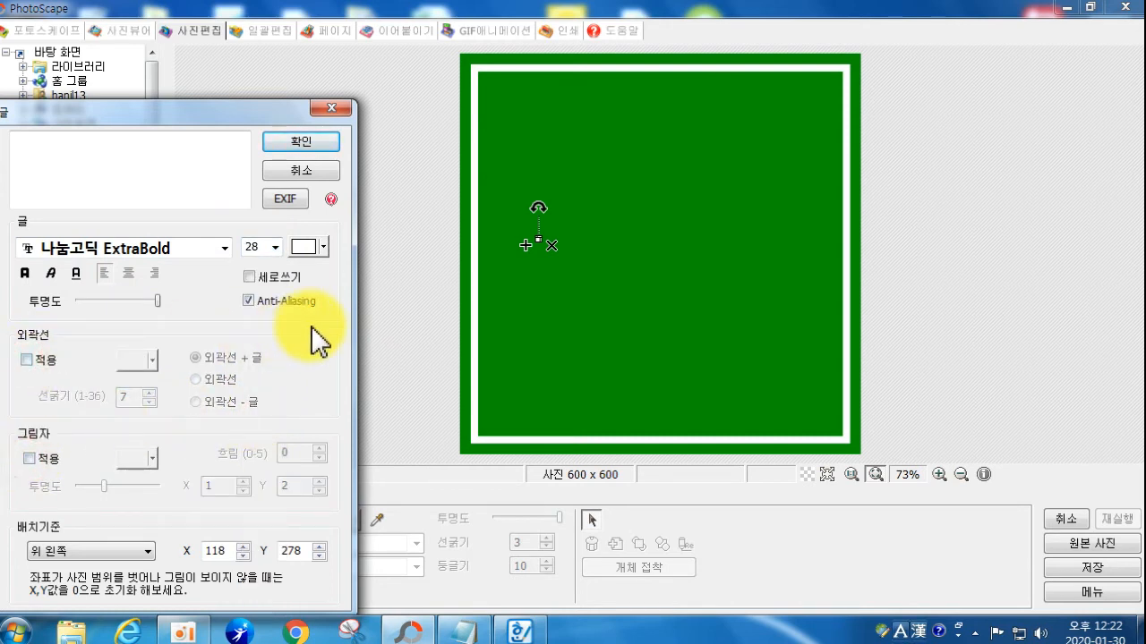
Step: Enter the title '4k 비디오 다운로더' and enlarge it across the top of the image
left_click(167, 179)
type("4")
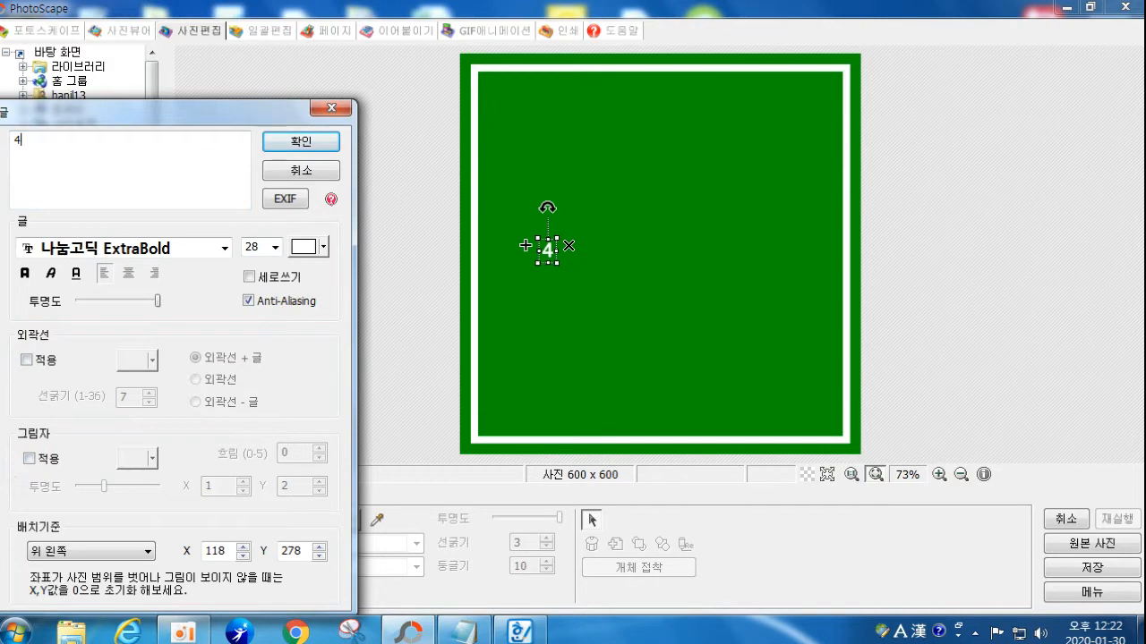
type("k 비디오 다우")
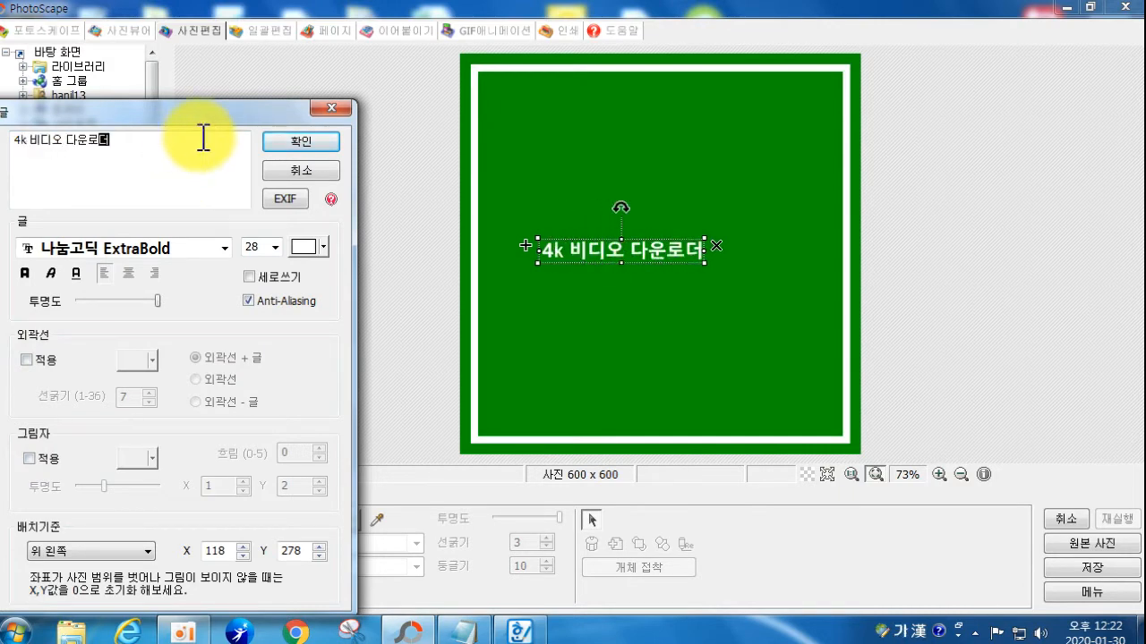
left_click(301, 141)
left_click_drag(705, 239, 680, 146)
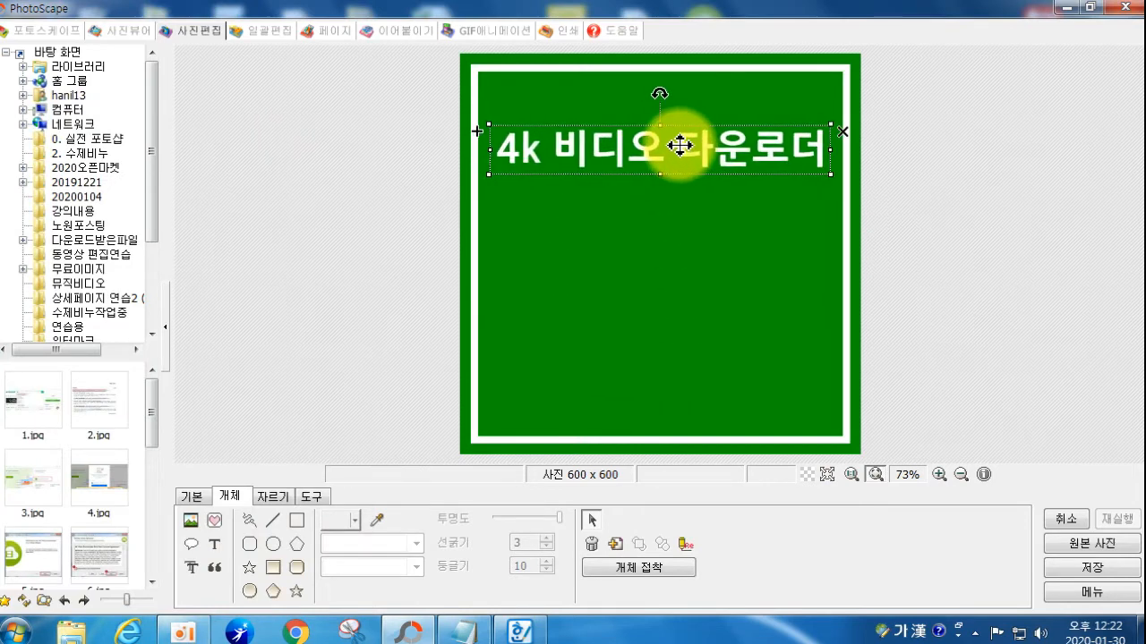
Step: Try trimming the title to '4k', cancel the edit, then delete the title object
double_click(680, 147)
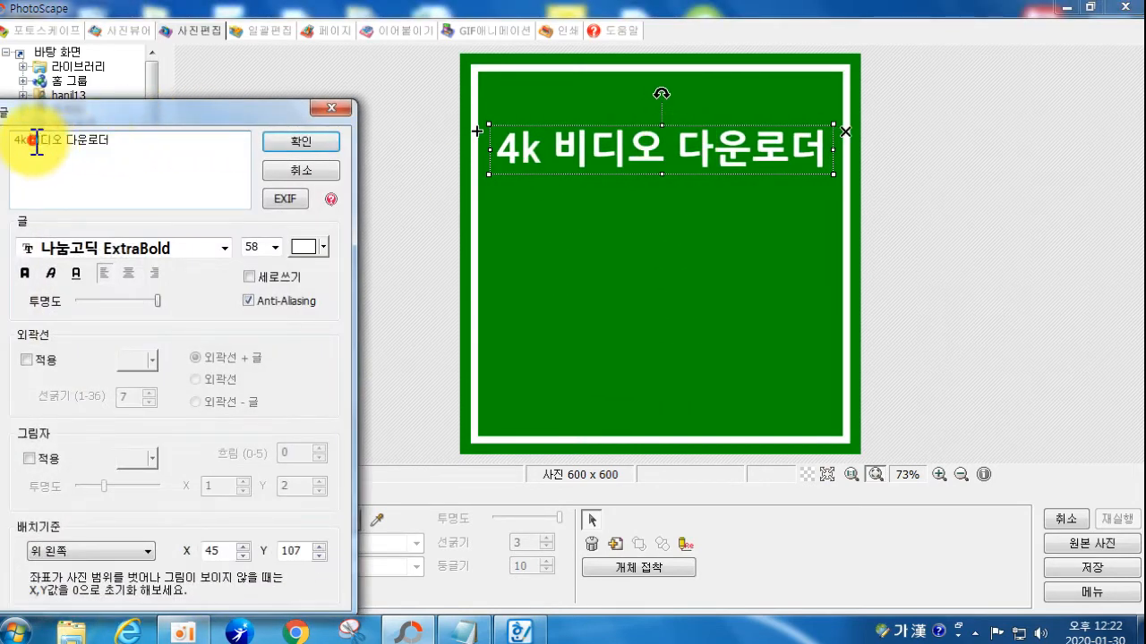
left_click_drag(36, 141, 161, 149)
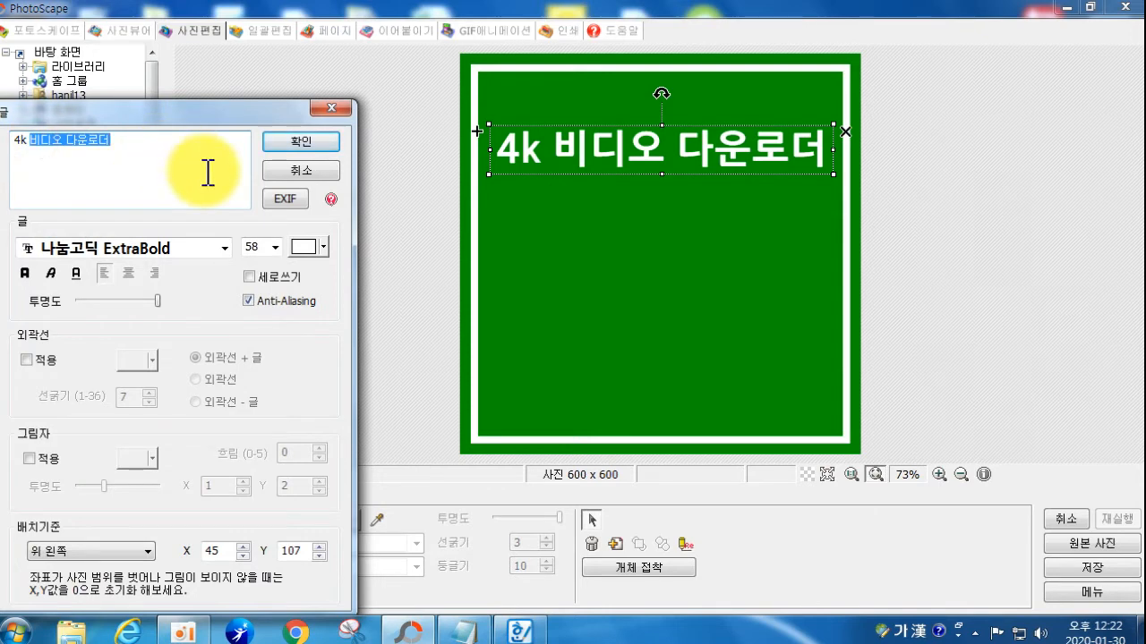
key("BackSpace")
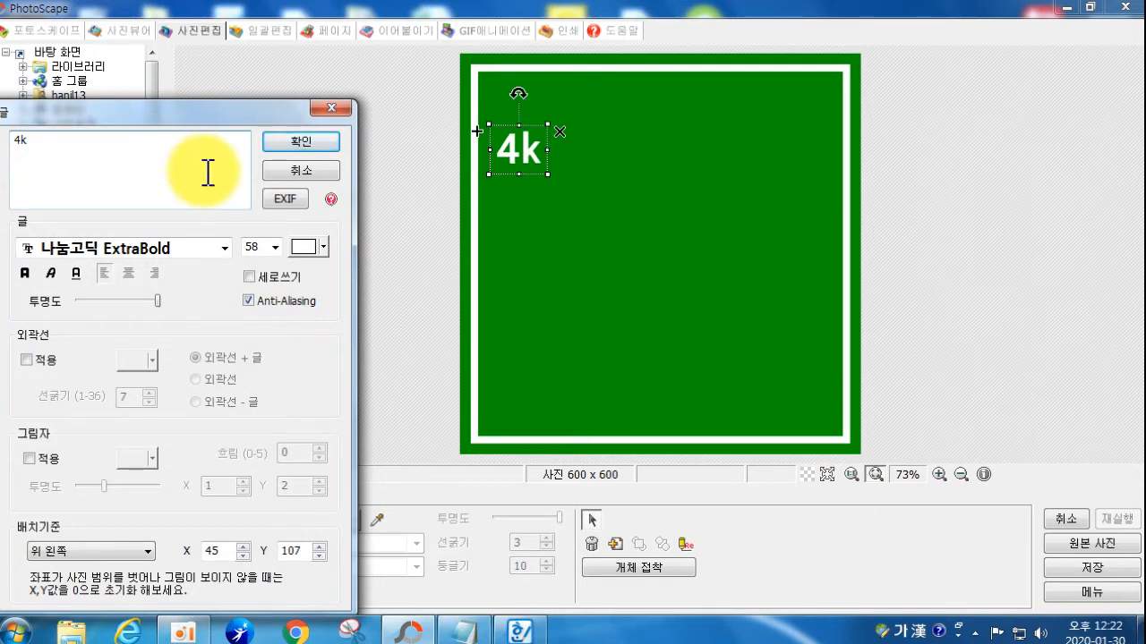
left_click(303, 168)
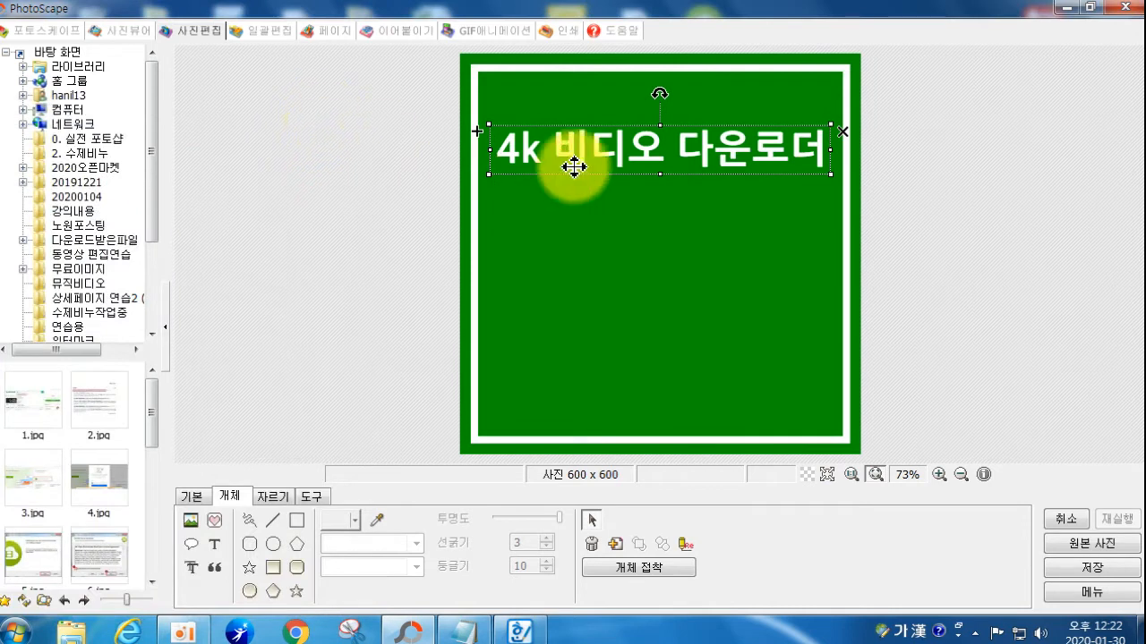
left_click_drag(609, 162, 621, 161)
key("Delete")
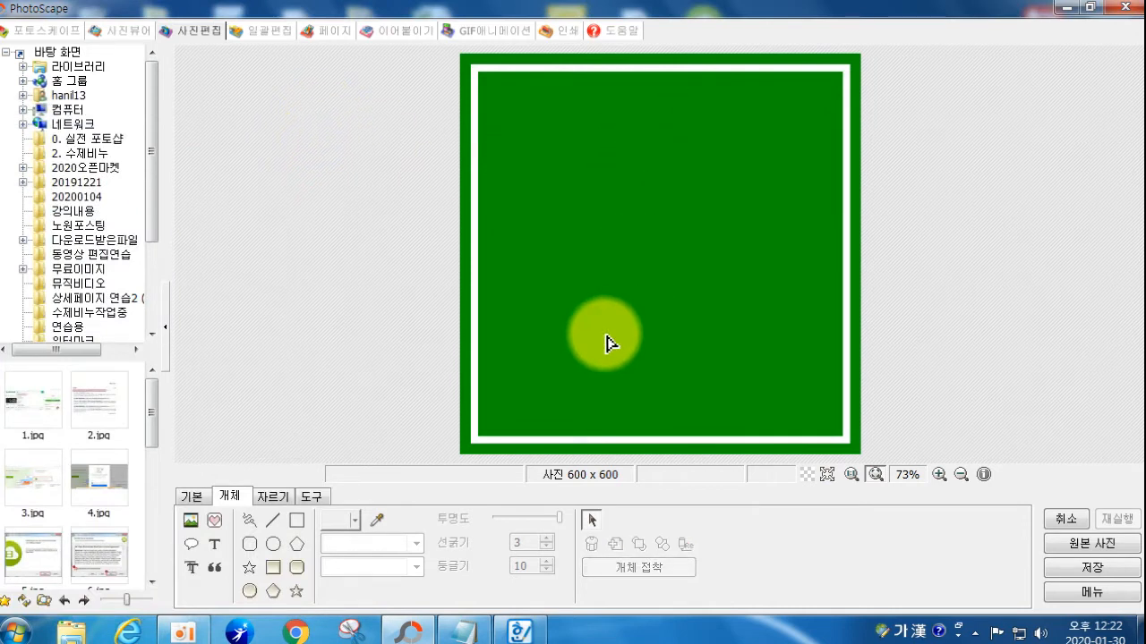
left_click(191, 522)
left_click(243, 507)
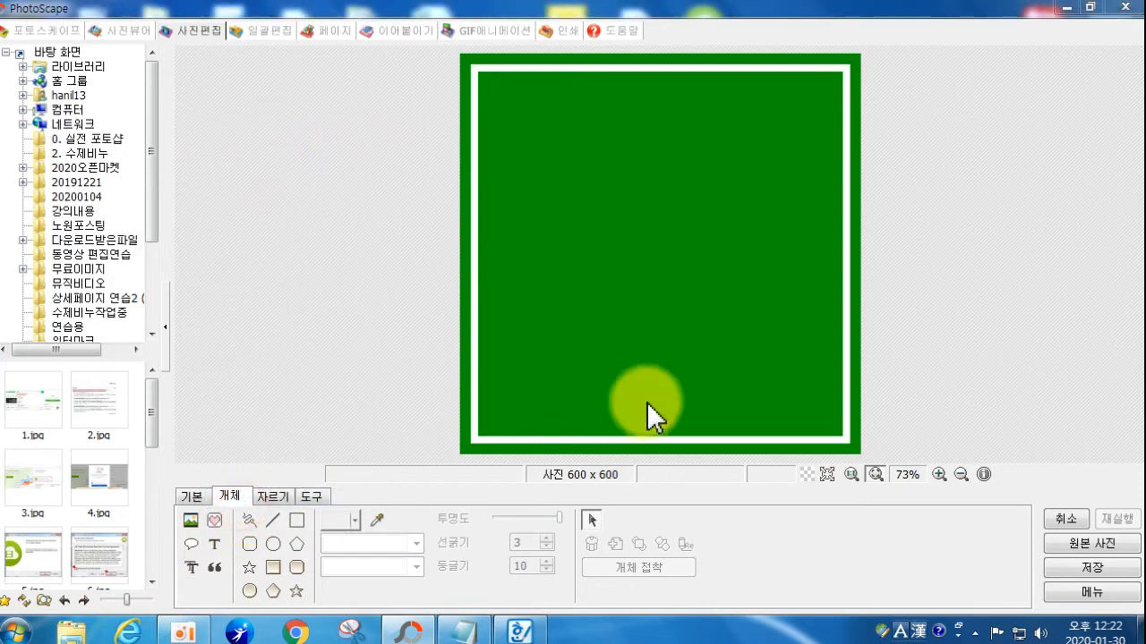
left_click_drag(477, 362, 465, 511)
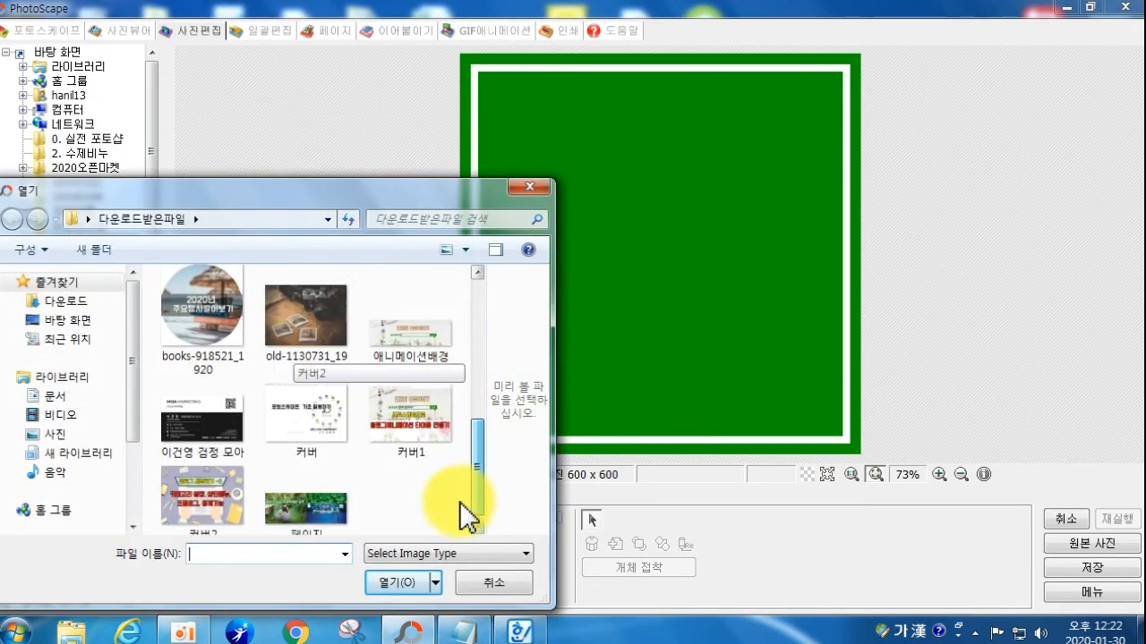
left_click(59, 319)
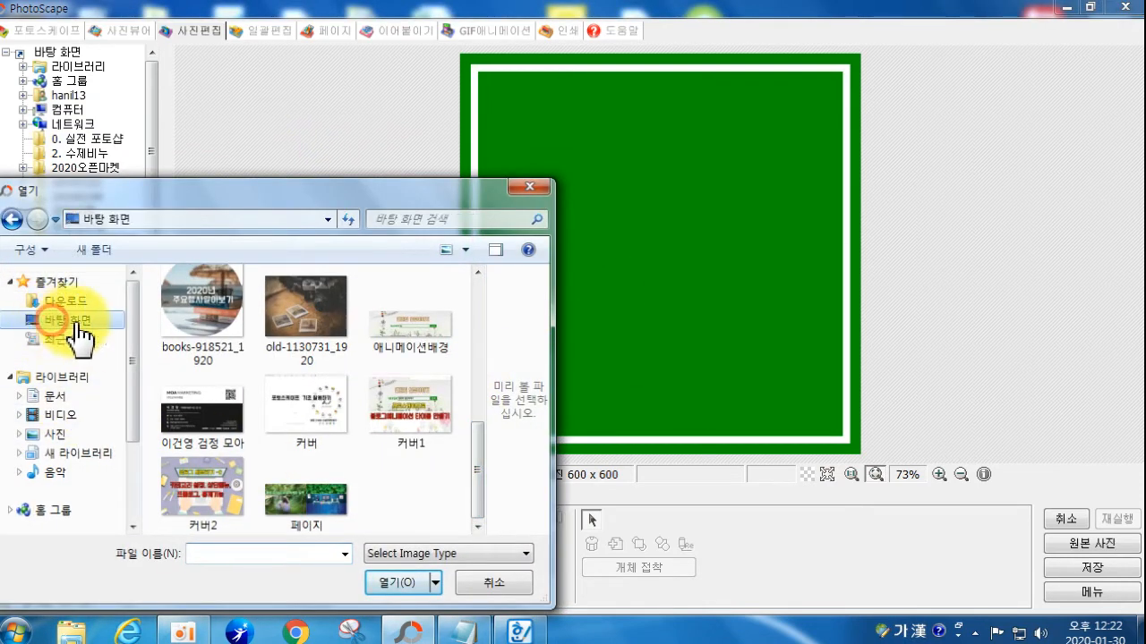
left_click_drag(480, 385, 480, 439)
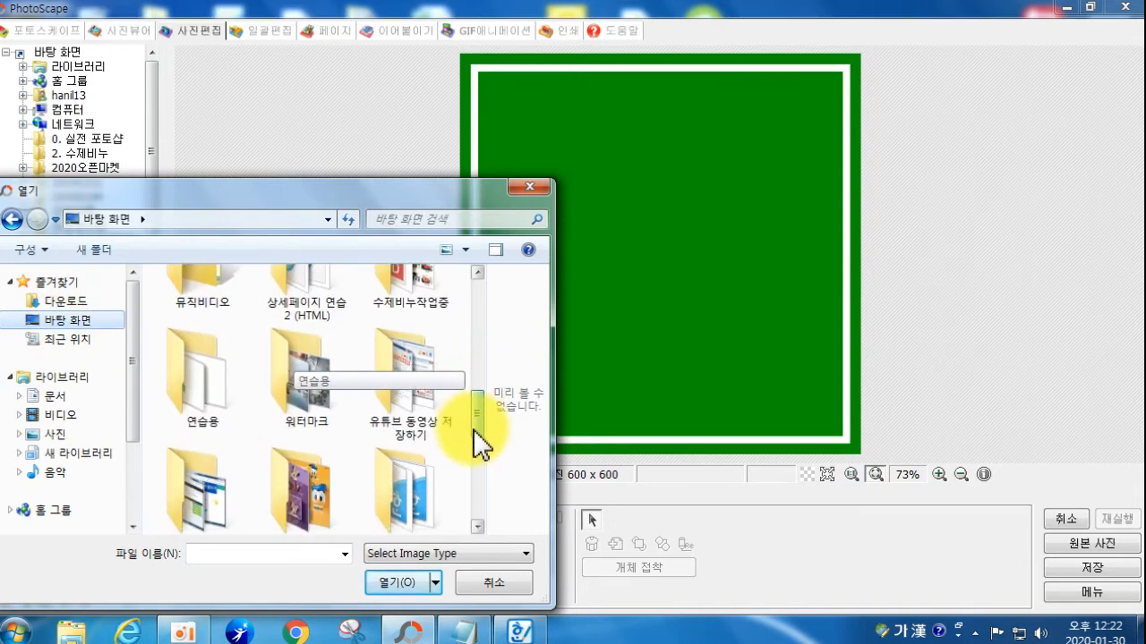
double_click(403, 412)
left_click_drag(467, 405, 470, 501)
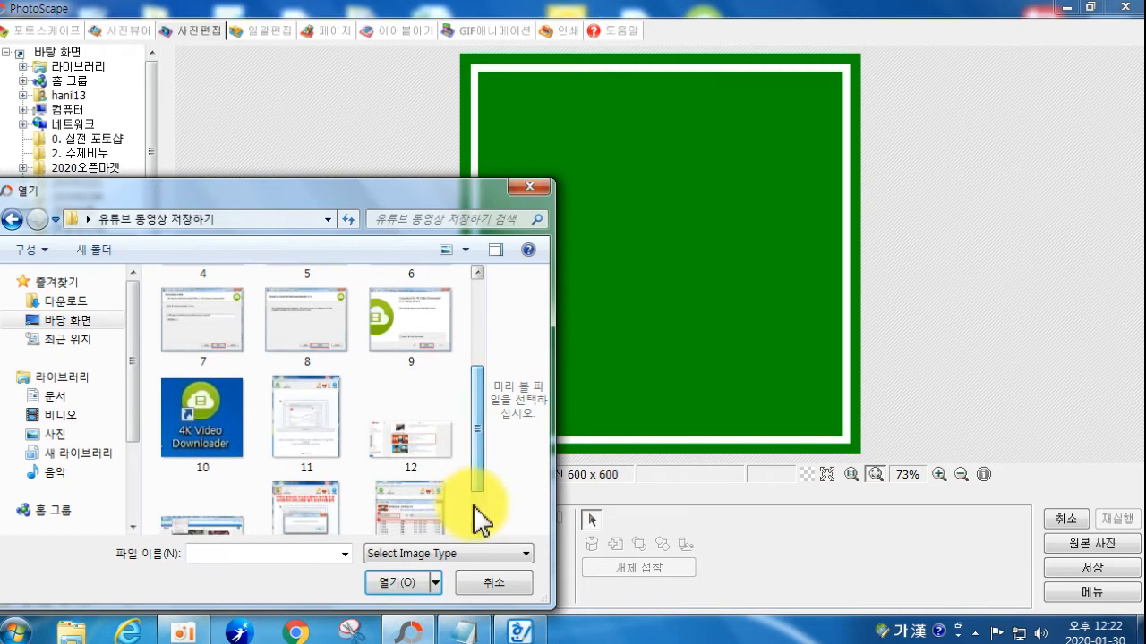
left_click(536, 186)
Step: Add a text object reading '4k Video Downloader', enlarged and placed near the top
left_click(215, 543)
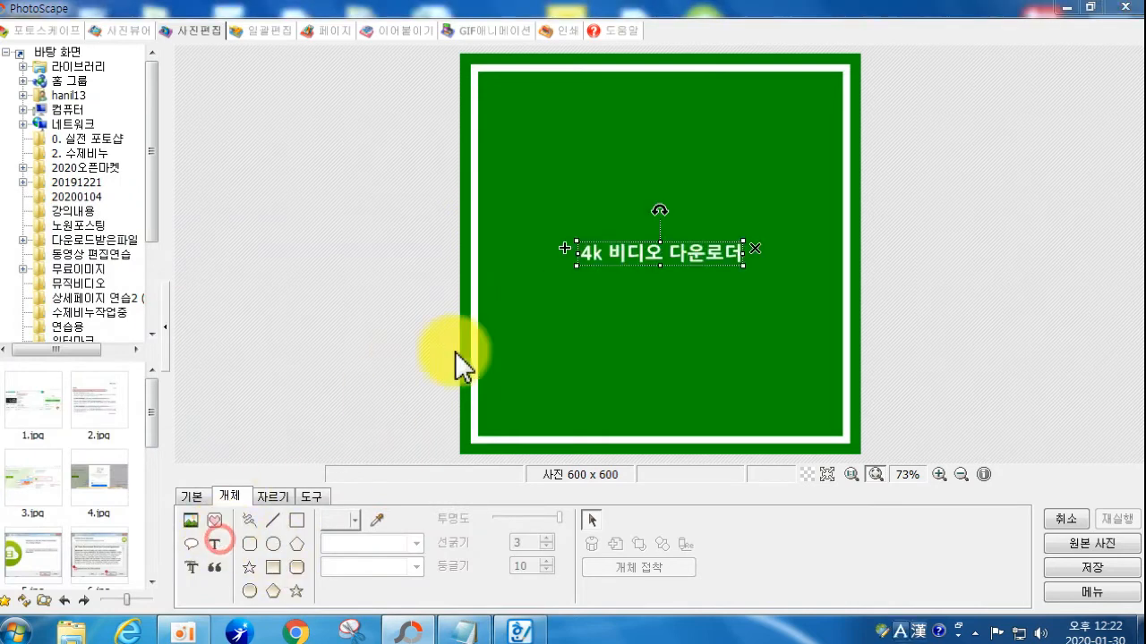
left_click(34, 146)
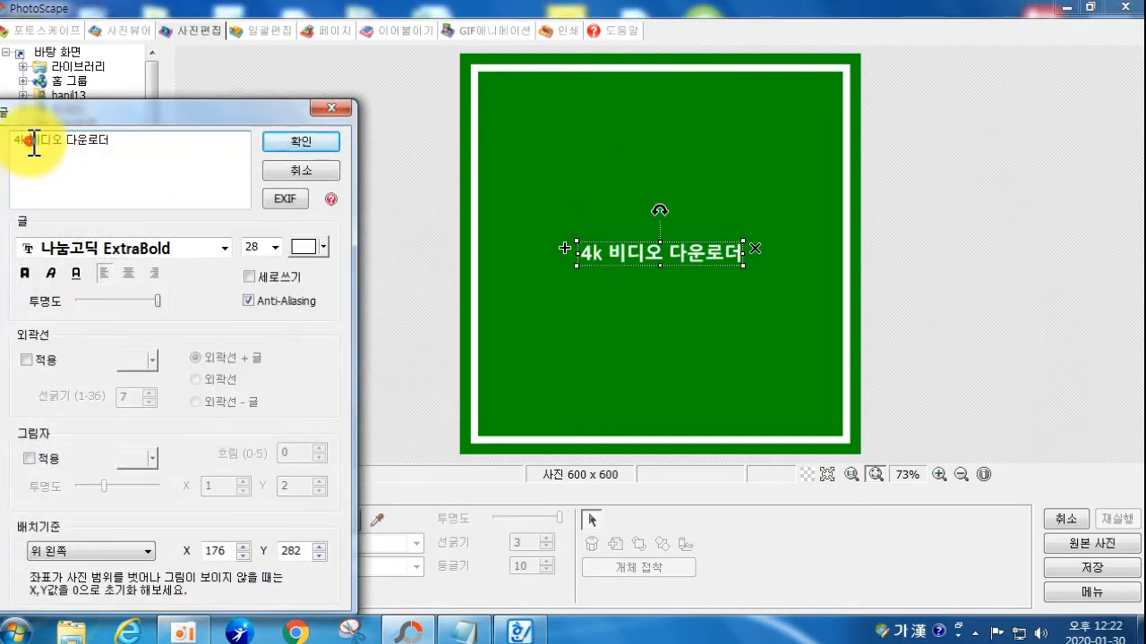
left_click_drag(34, 144, 340, 173)
type("ㅍ")
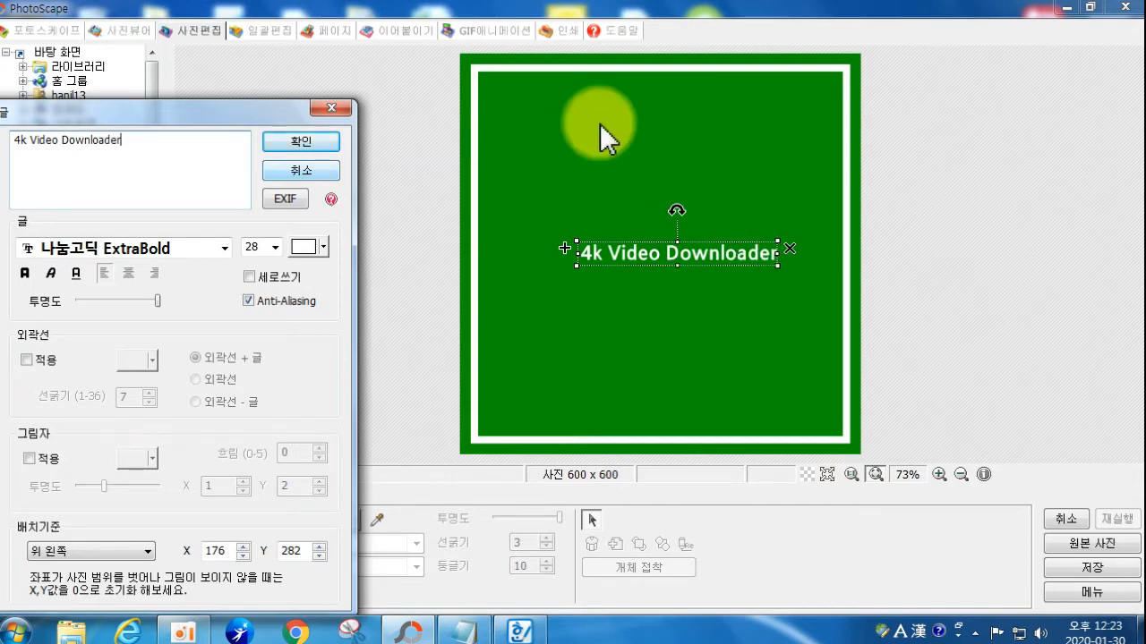
left_click(317, 143)
left_click_drag(575, 267, 579, 120)
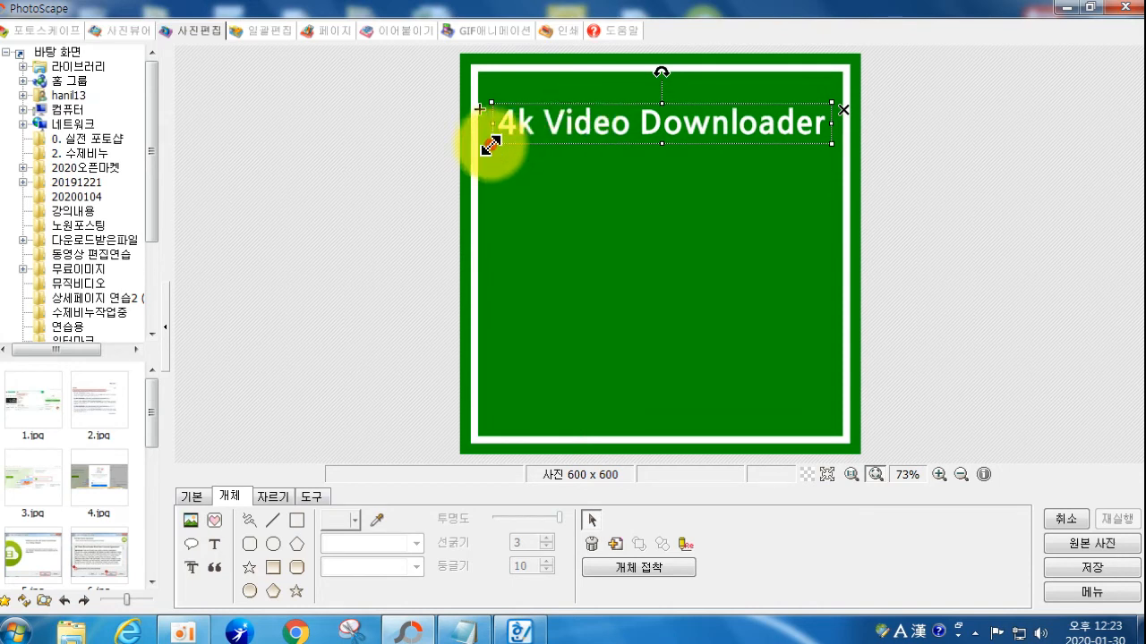
left_click_drag(542, 123, 553, 140)
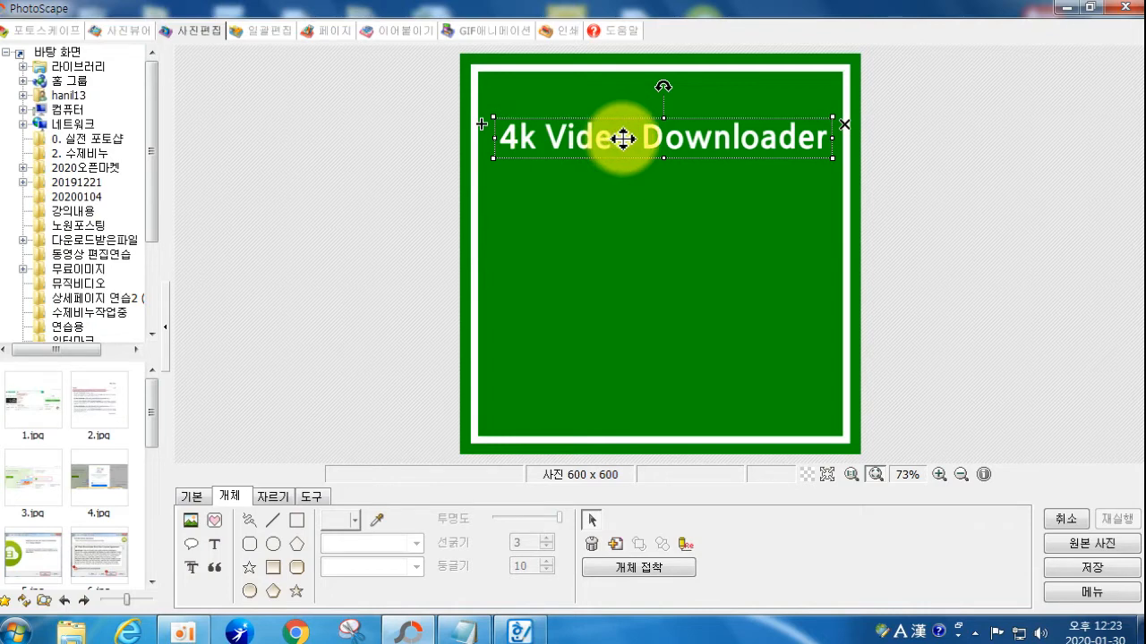
Step: Duplicate the title, move the copy below it and select the copy's text
key("ctrl+c")
key("ctrl+v")
left_click_drag(511, 135, 517, 231)
double_click(518, 230)
left_click(153, 166)
key("ctrl+a")
Step: Retype the duplicate as '유튜브 동영상' and enlarge it
key("Delete")
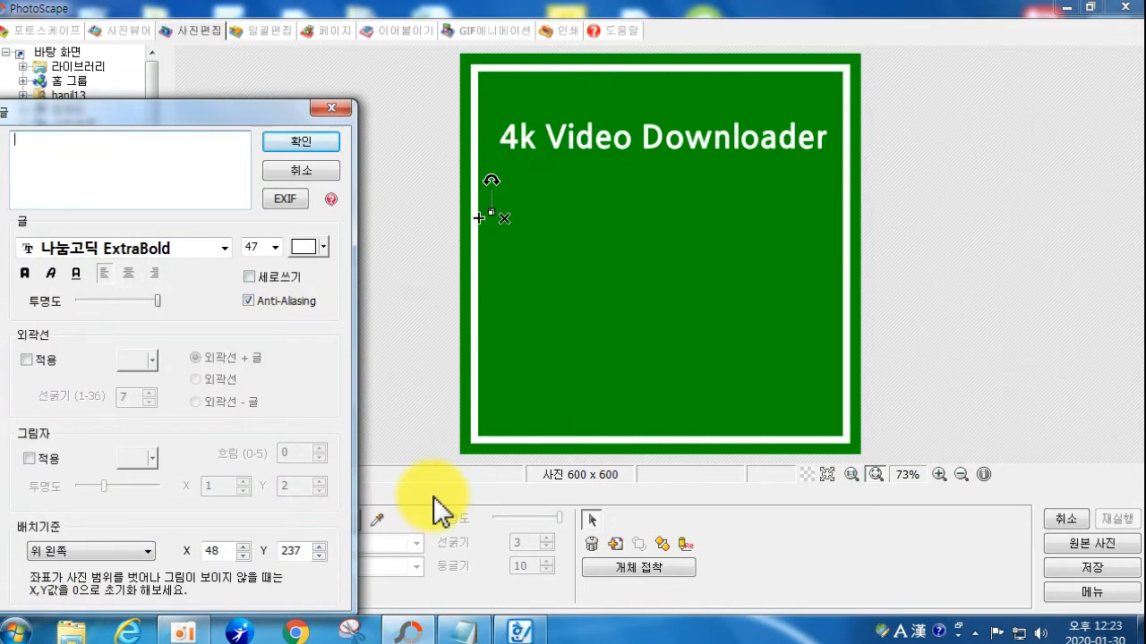
type("유튜브")
type(" 동영ㅅ")
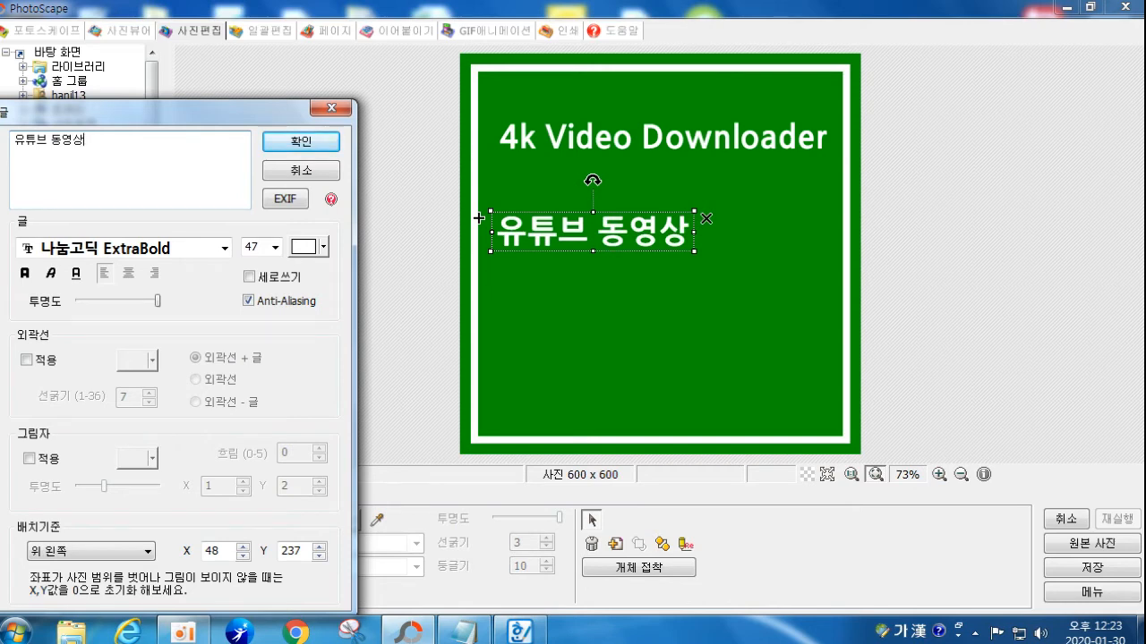
left_click(301, 141)
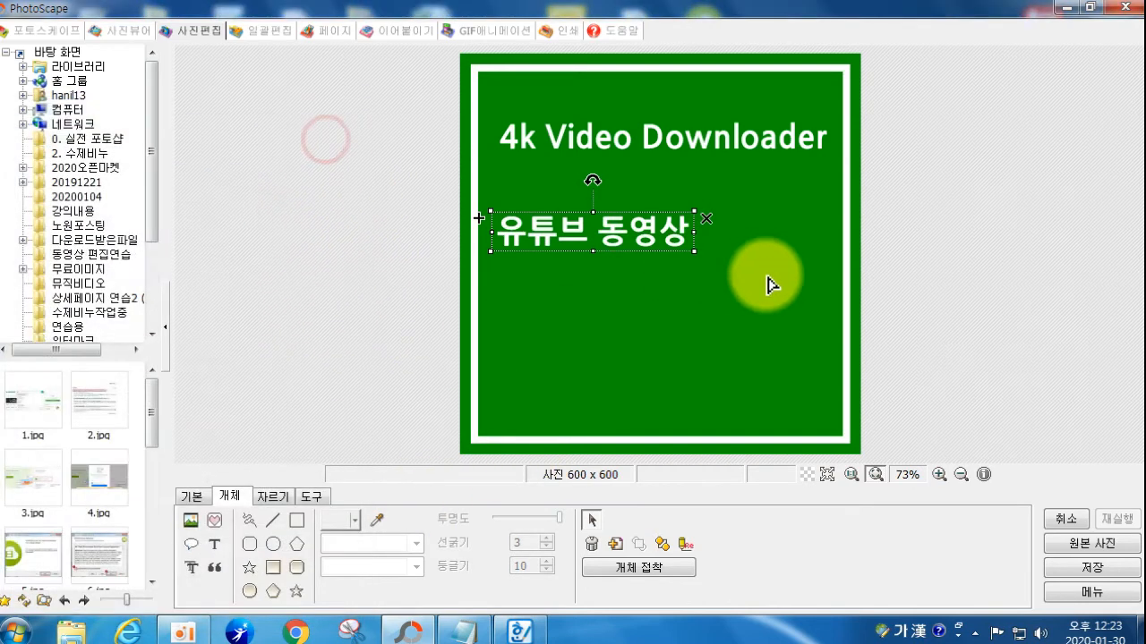
left_click_drag(691, 250, 732, 259)
Step: Copy it into a second line '고화질 다운로드', resized and centred below
left_click_drag(503, 224, 568, 322)
double_click(573, 325)
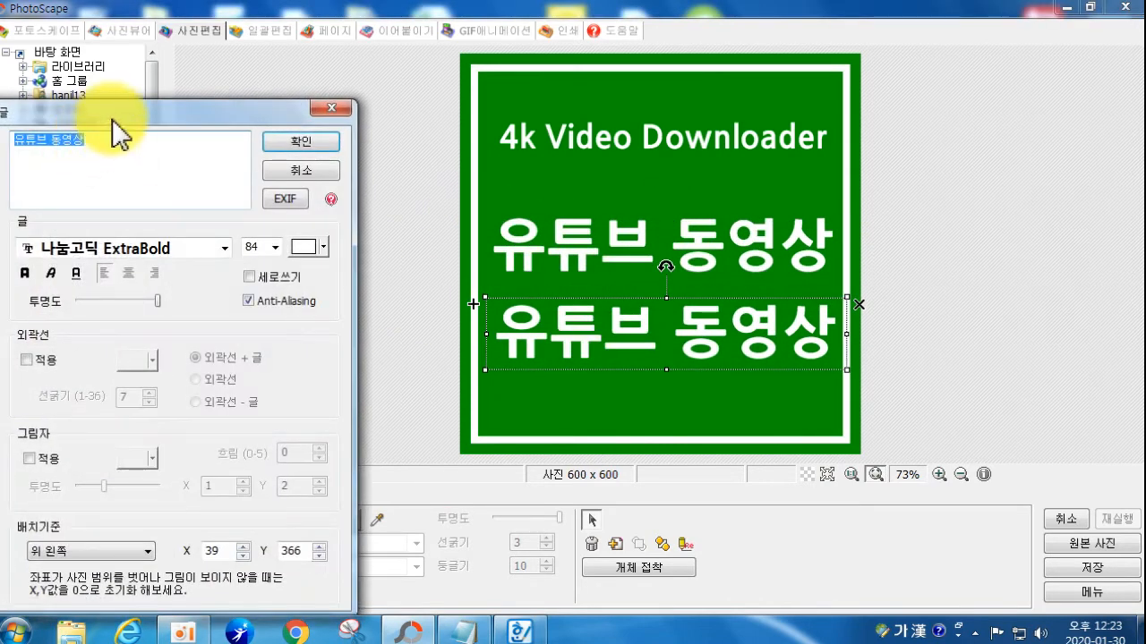
type("ㄱ")
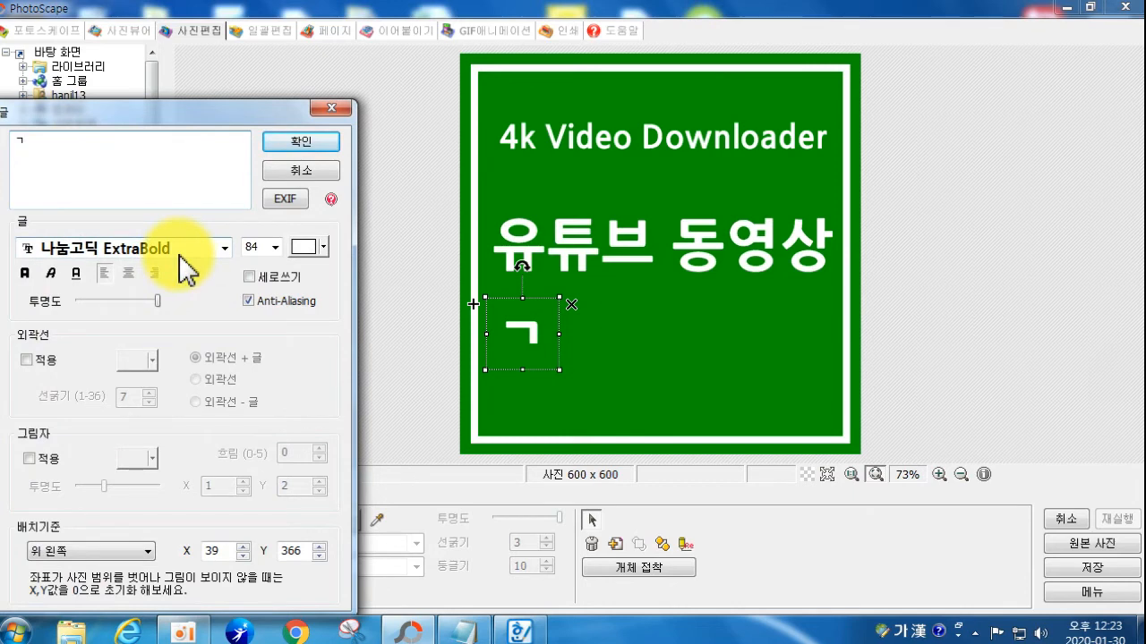
type("화질 다운로드")
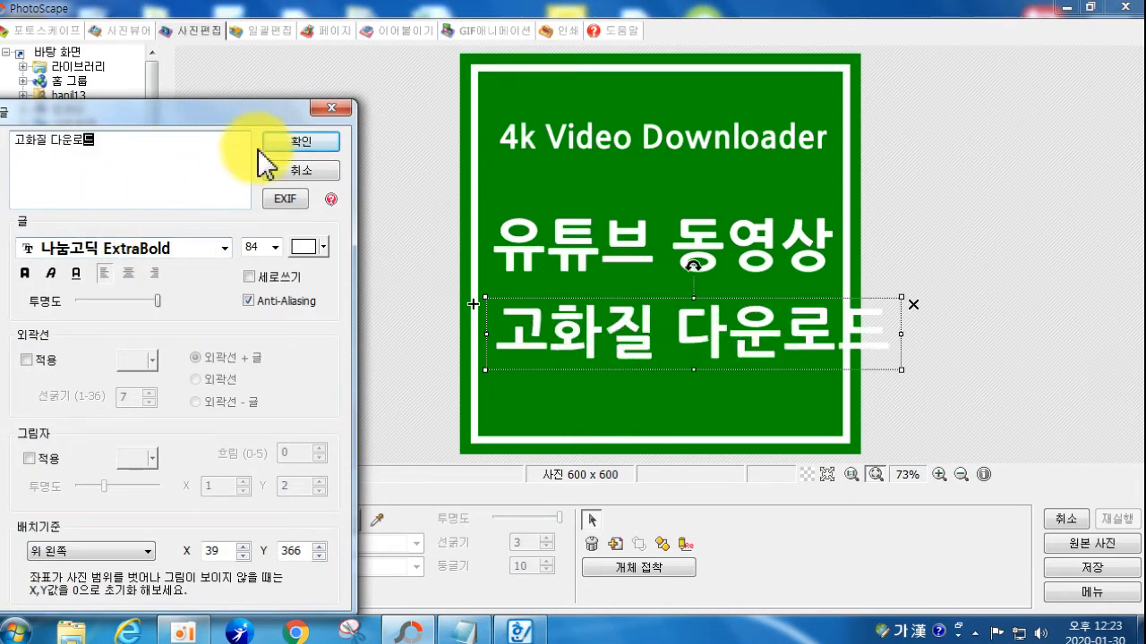
left_click(301, 141)
left_click_drag(484, 370, 542, 361)
left_click_drag(621, 328, 566, 336)
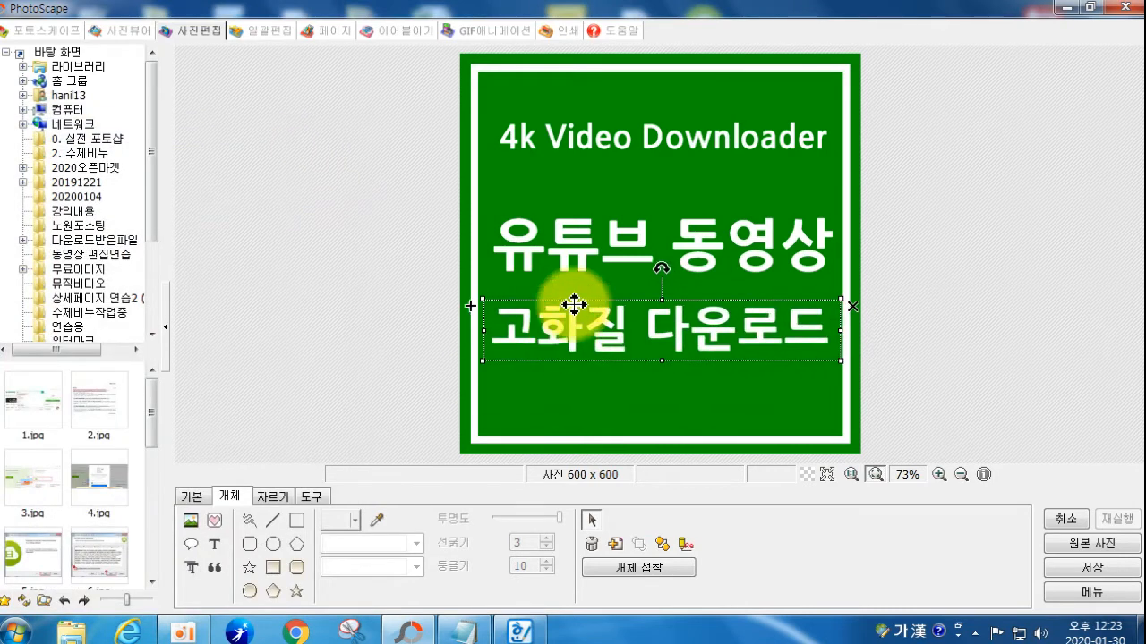
Step: Fine-tune the size and position of both Korean lines to span the frame evenly
left_click(593, 233)
left_click(626, 350)
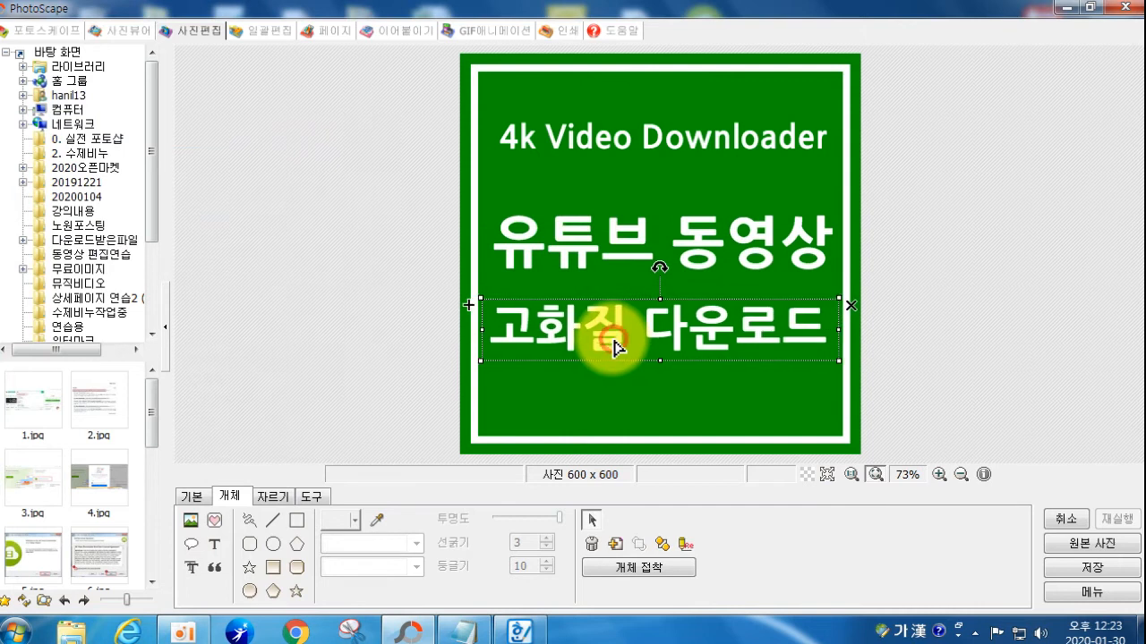
left_click(926, 370)
left_click_drag(671, 337, 678, 325)
left_click_drag(627, 266, 626, 256)
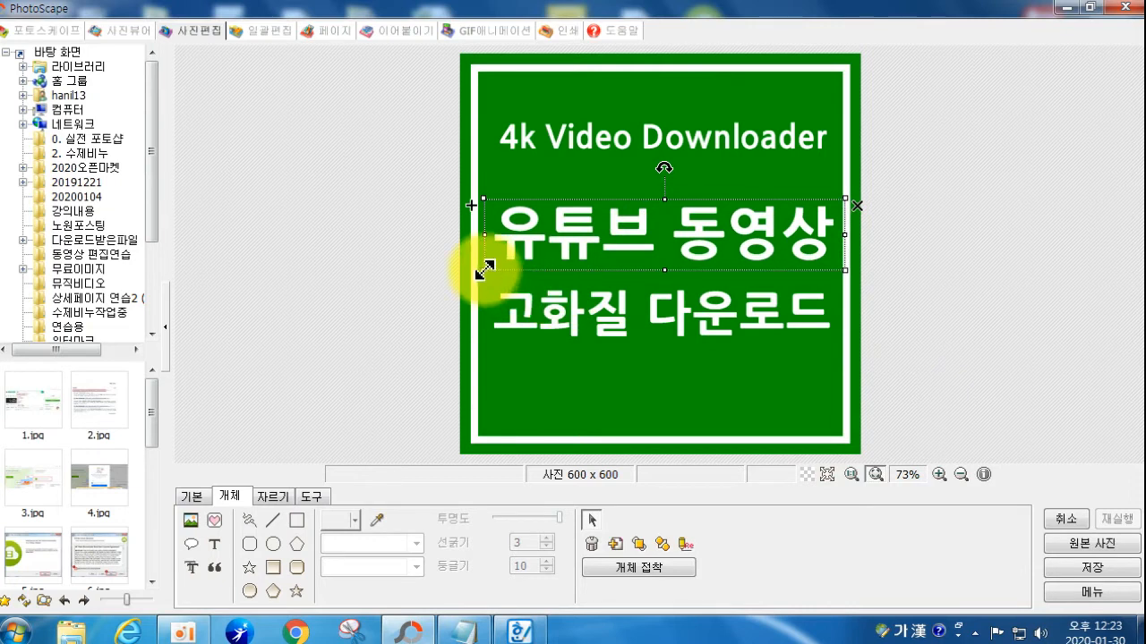
left_click_drag(484, 269, 477, 272)
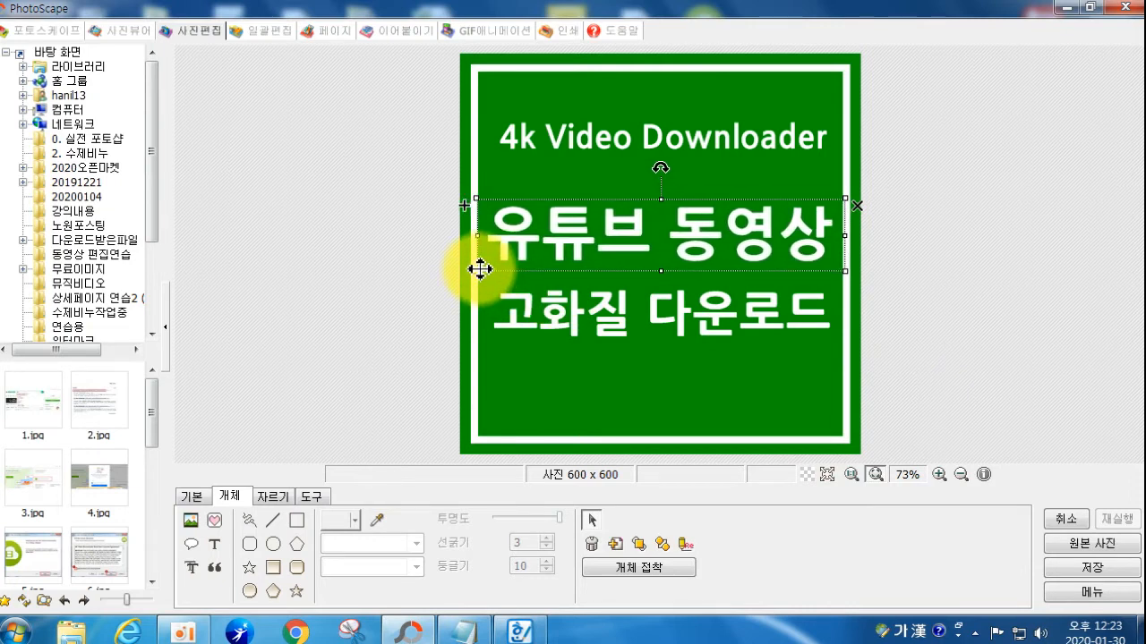
left_click_drag(844, 198, 850, 190)
left_click_drag(767, 215, 767, 224)
left_click(746, 325)
left_click_drag(742, 324, 738, 327)
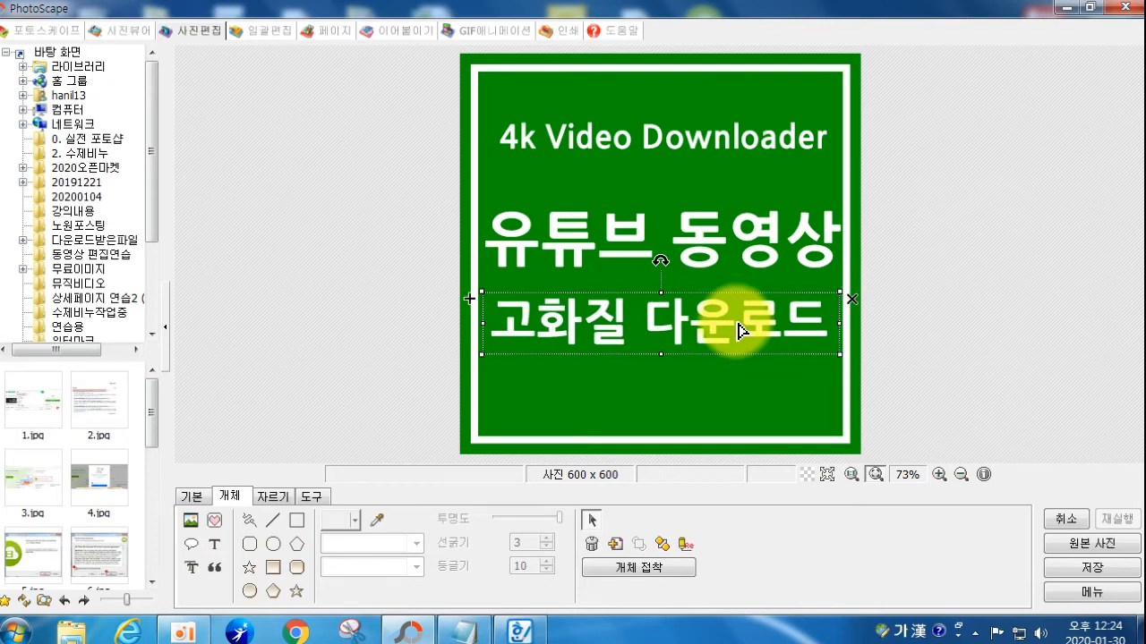
left_click(993, 302)
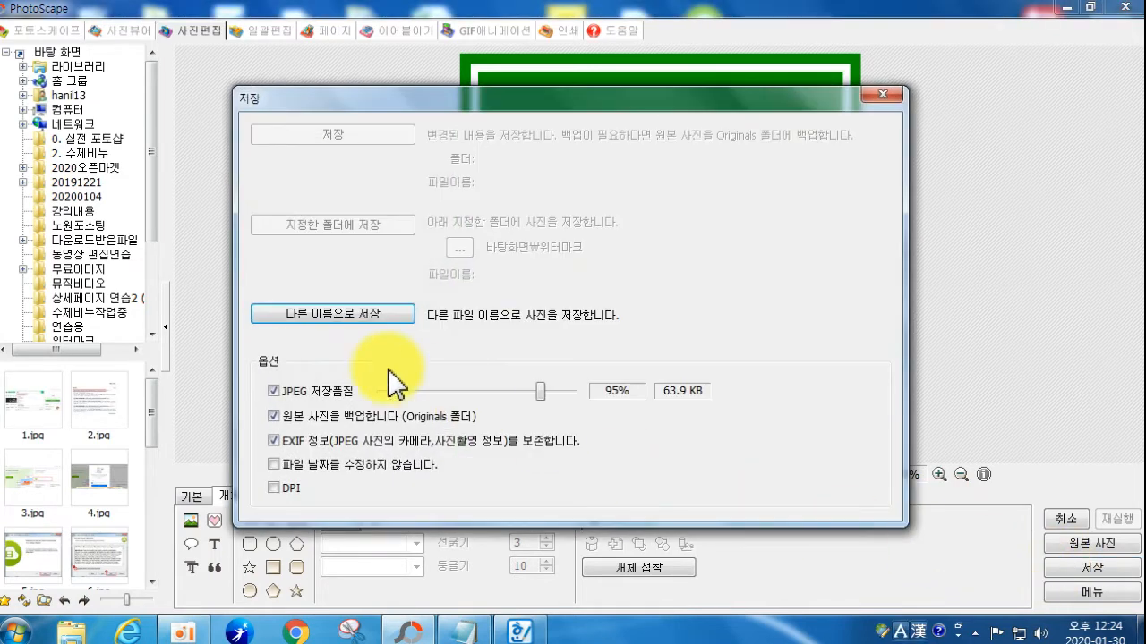
Step: Use 다른 이름으로 저장 to store the title image as 0.jpg in 유튜브 동영상 저장하기
left_click(313, 309)
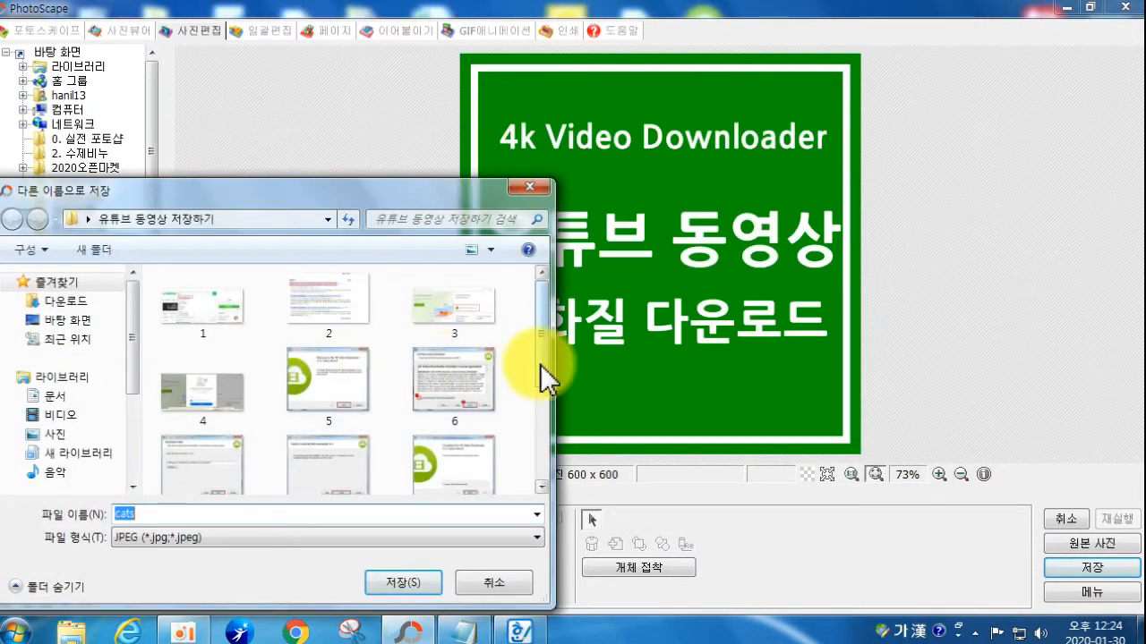
scroll(539, 365, "down", 3)
double_click(152, 512)
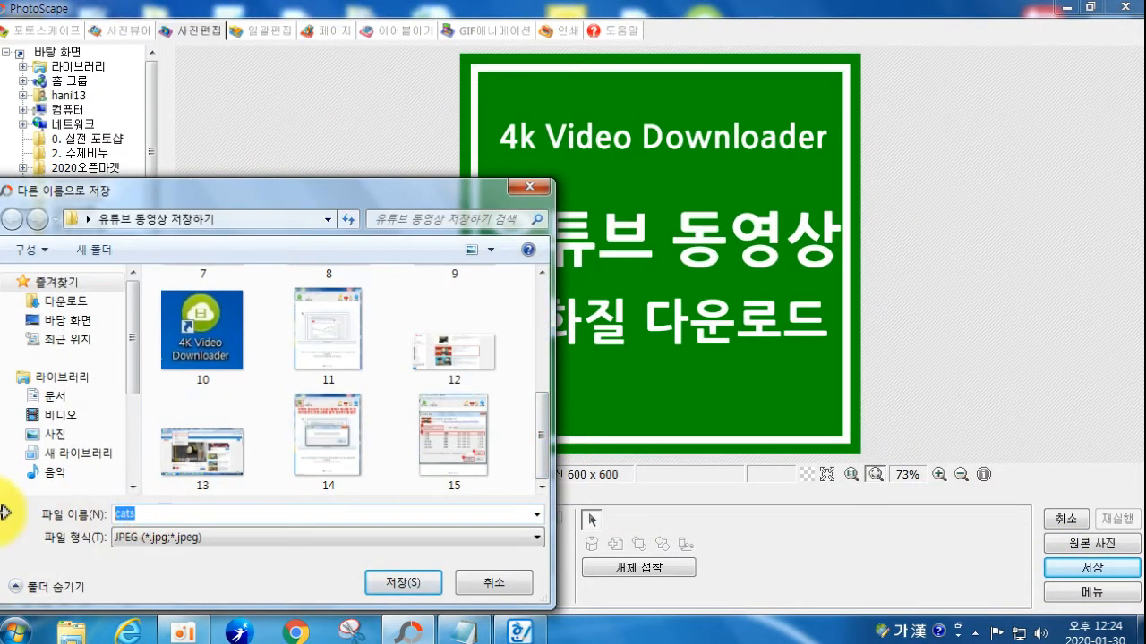
left_click(413, 586)
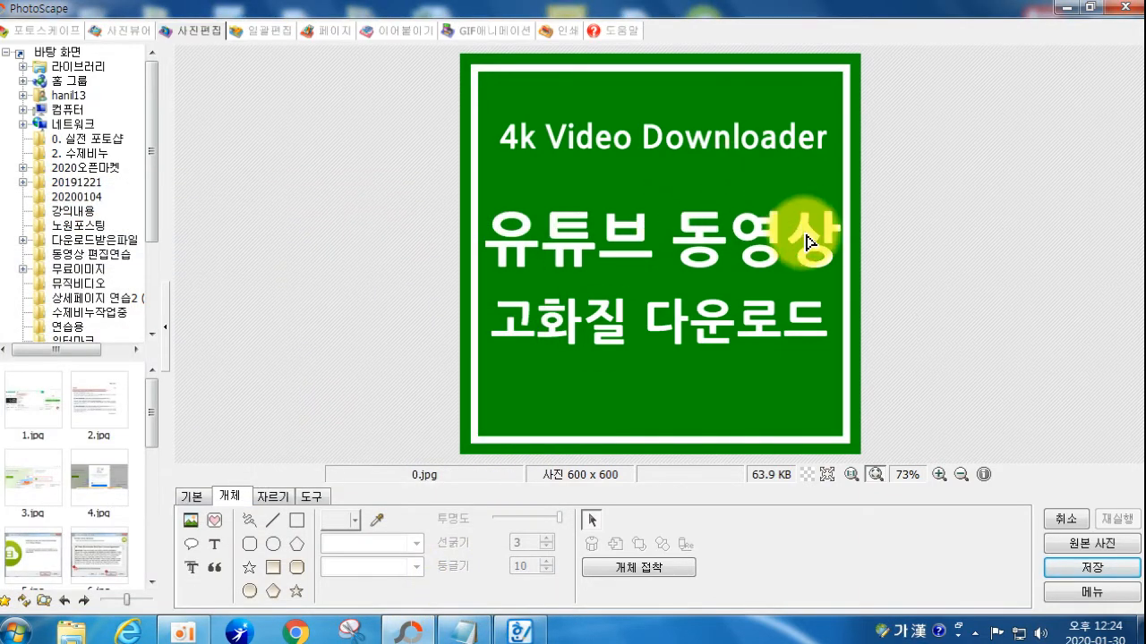
Step: Minimize PhotoScape, confirm 0.jpg in the 유튜브 동영상 저장하기 folder, close it and launch Chrome
left_click(1067, 7)
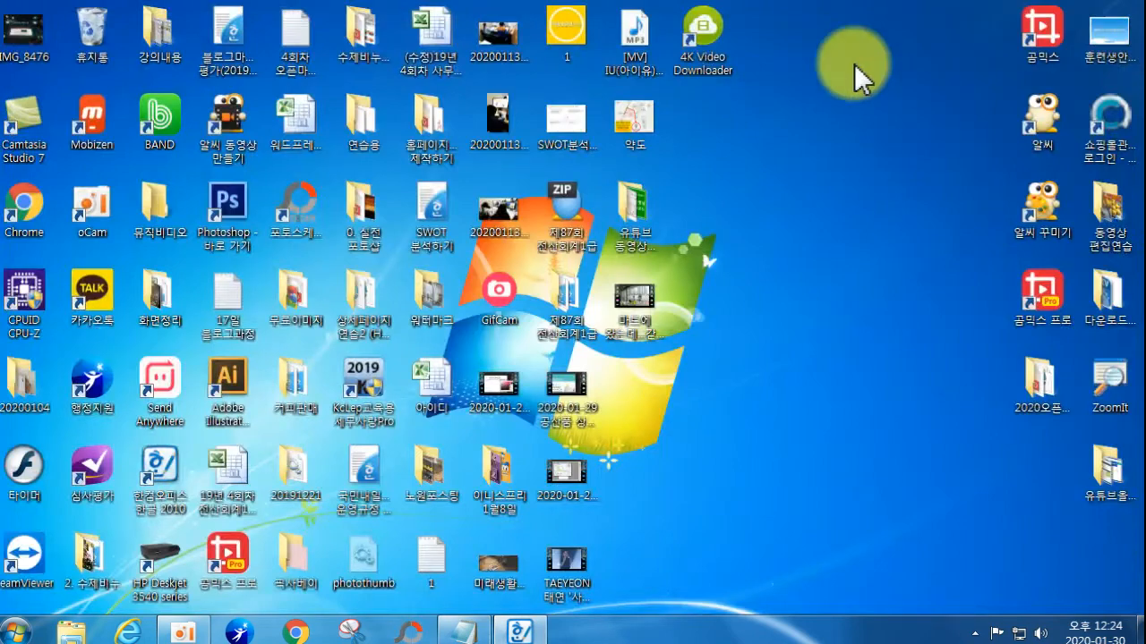
double_click(635, 222)
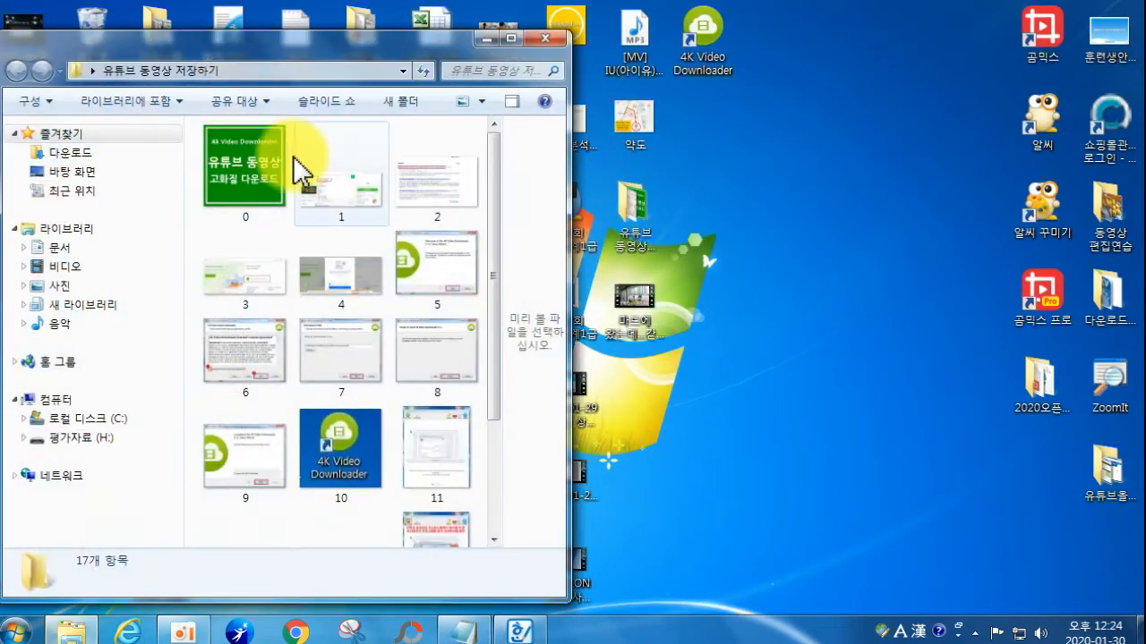
scroll(450, 332, "down", 3)
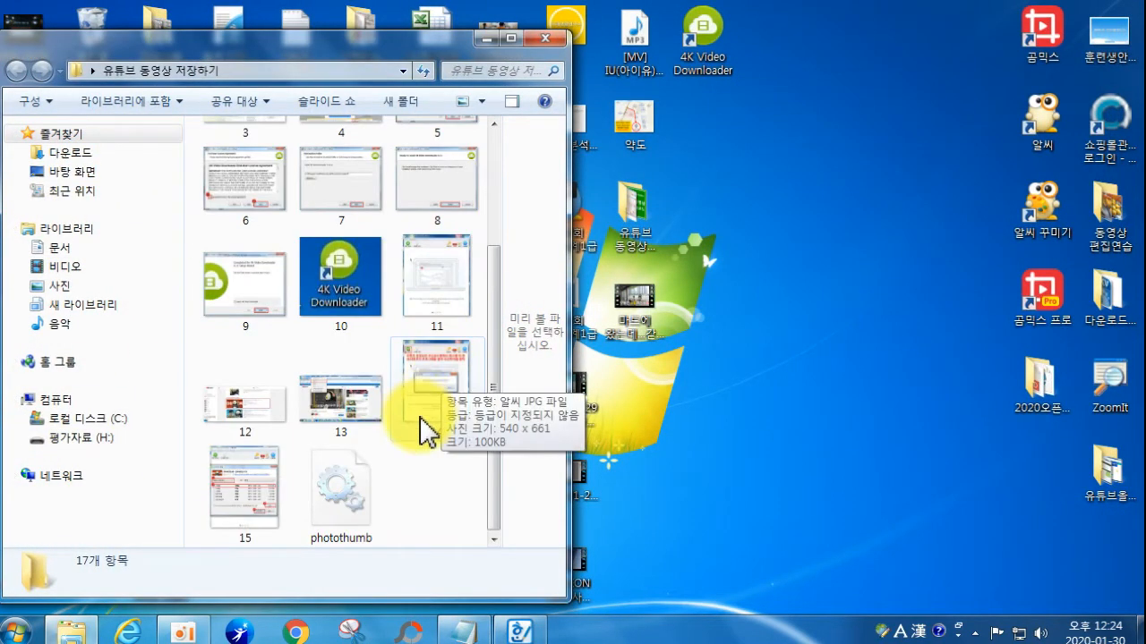
scroll(429, 269, "up", 3)
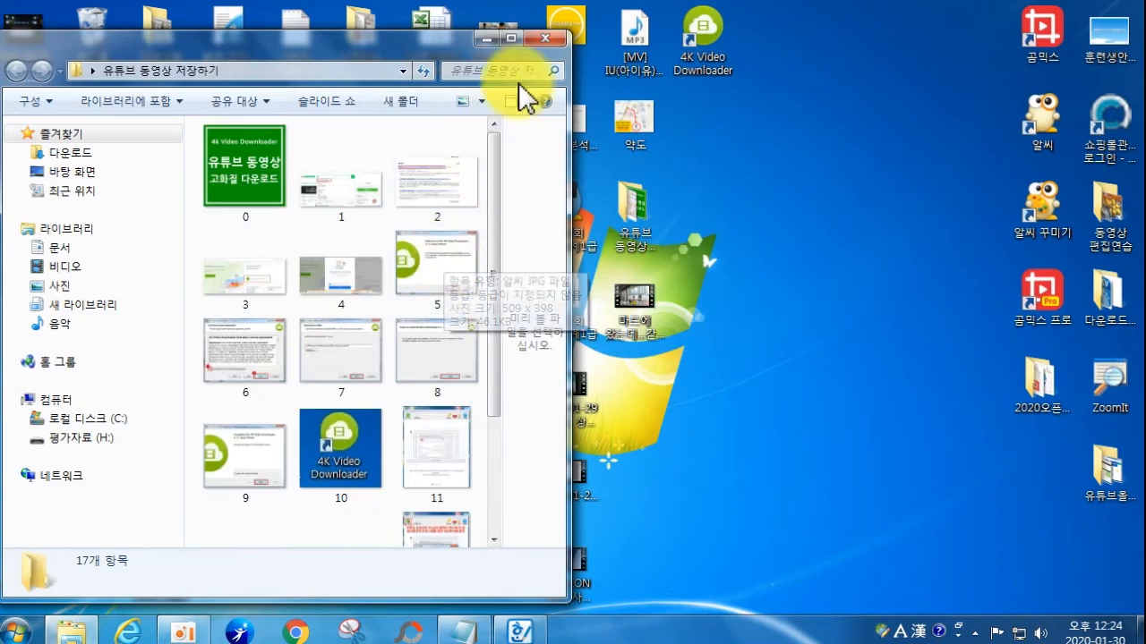
left_click(545, 38)
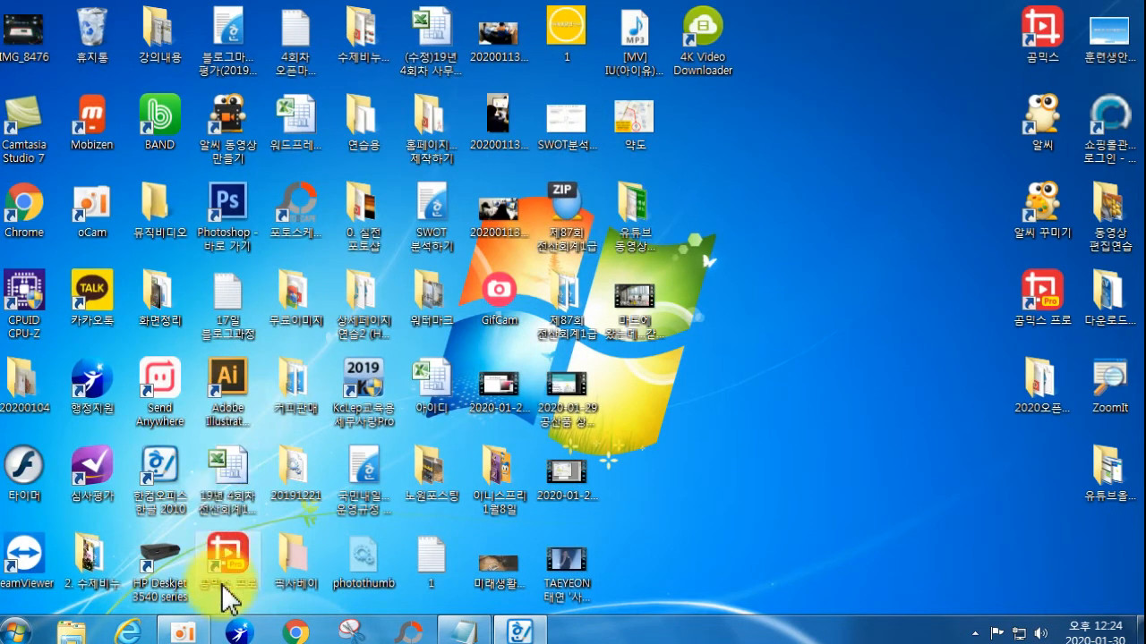
right_click(295, 632)
left_click(255, 556)
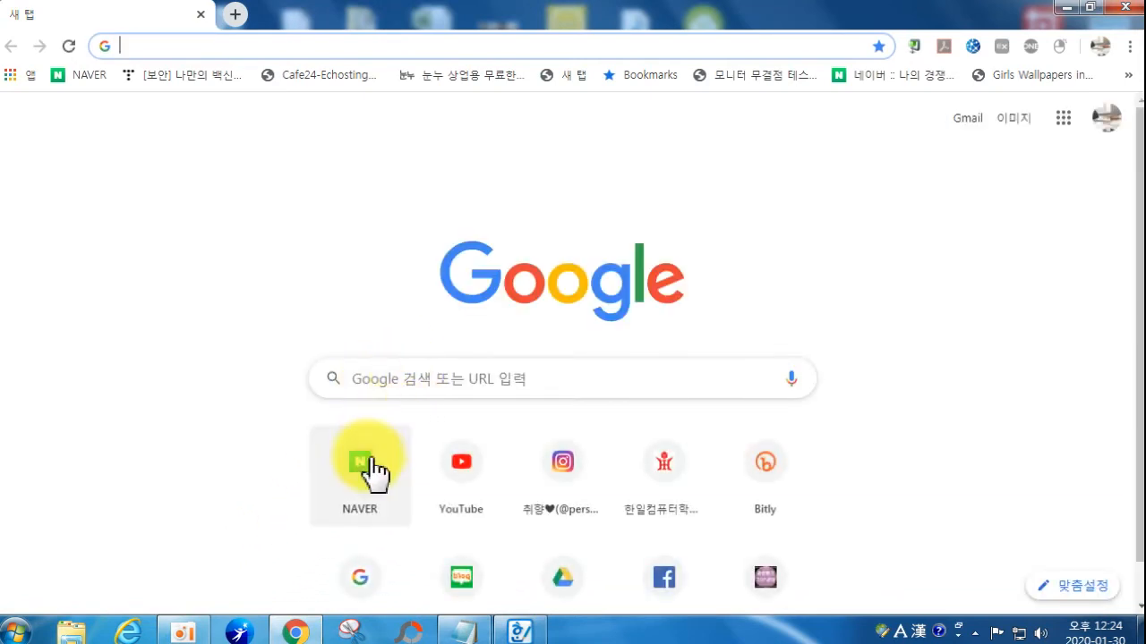
Step: Search Google for 키워드마스터 and open the Keyword Master site from the results
type("z")
key("BackSpace")
key("Hangul")
type("카워")
key("BackSpace")
key("BackSpace")
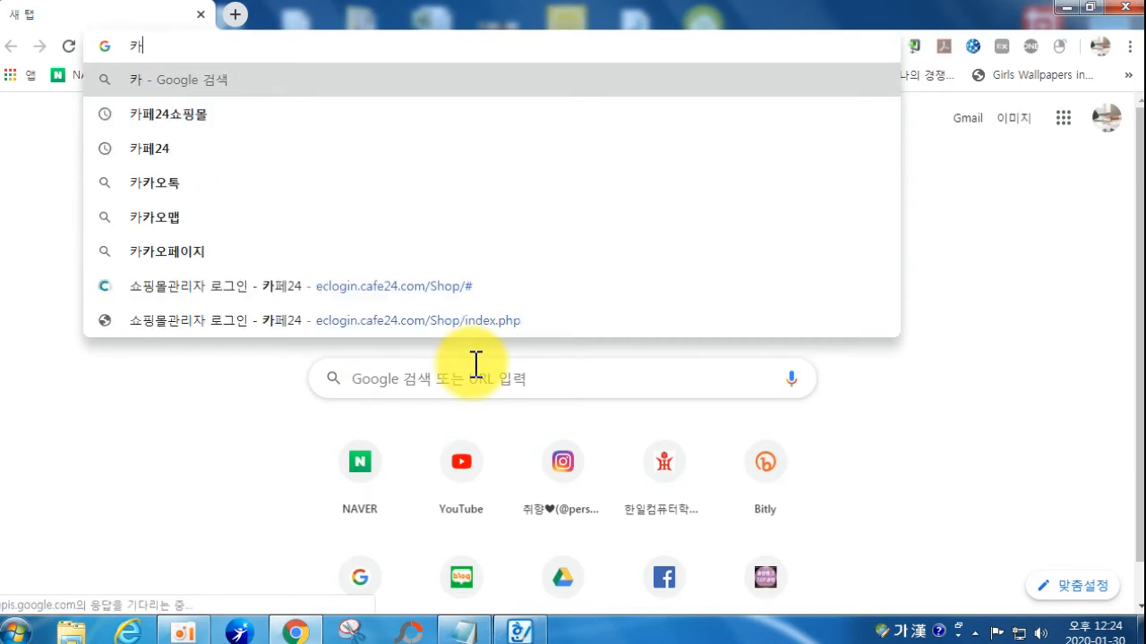
type("키워")
type("드마스터")
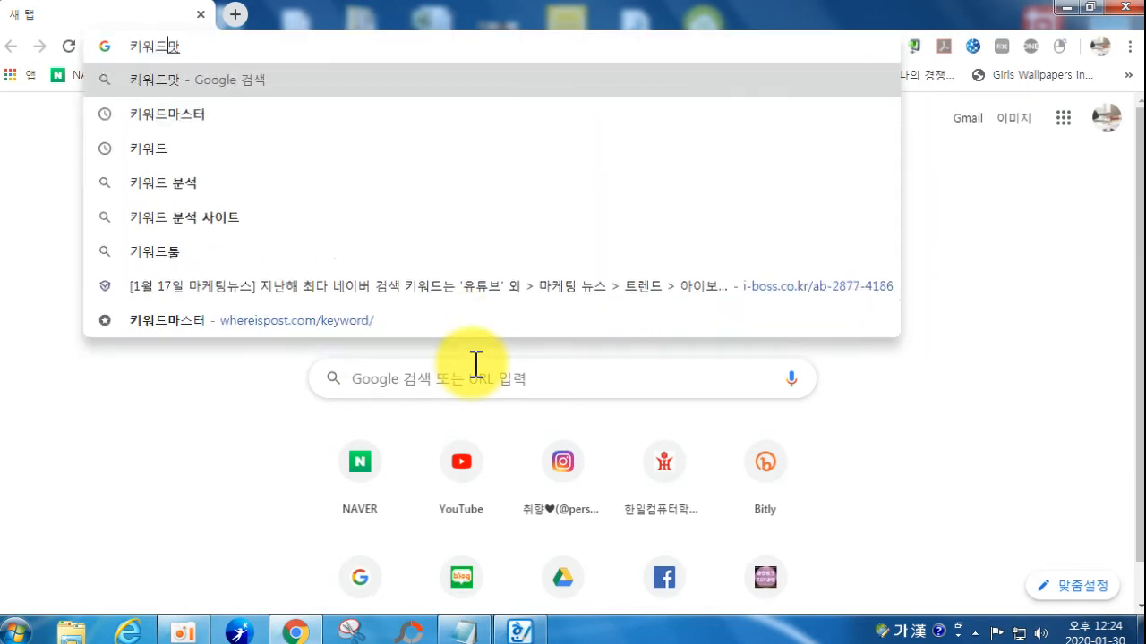
key("Return")
left_click(192, 281)
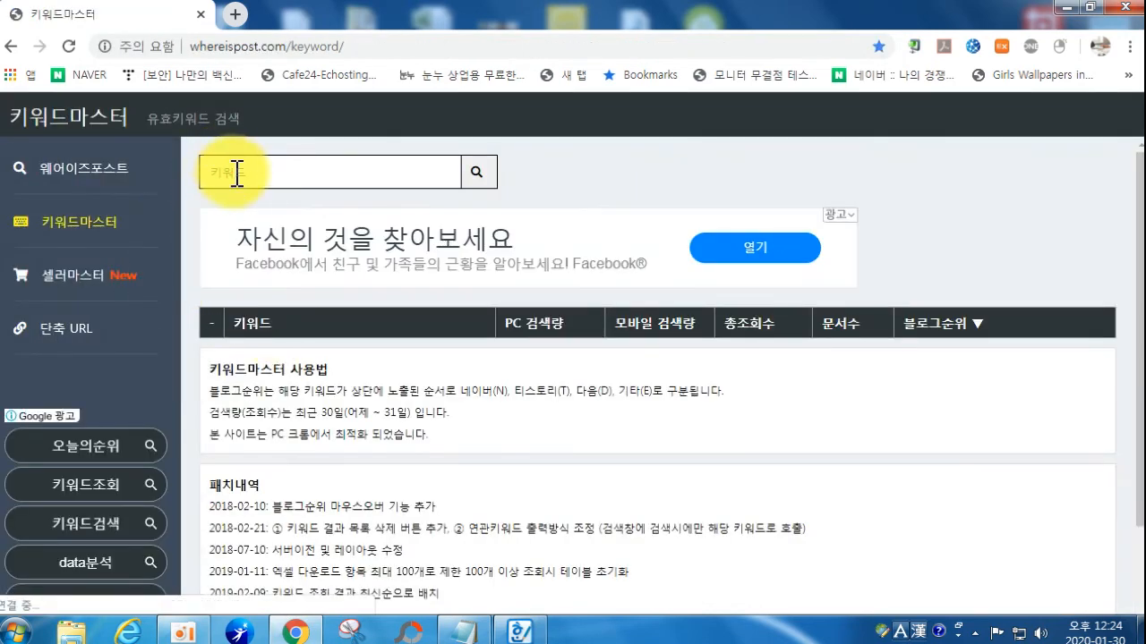
Step: Look up 4k비디오 and add the related keyword 4k 비디오 다운로더 to the table
left_click(236, 172)
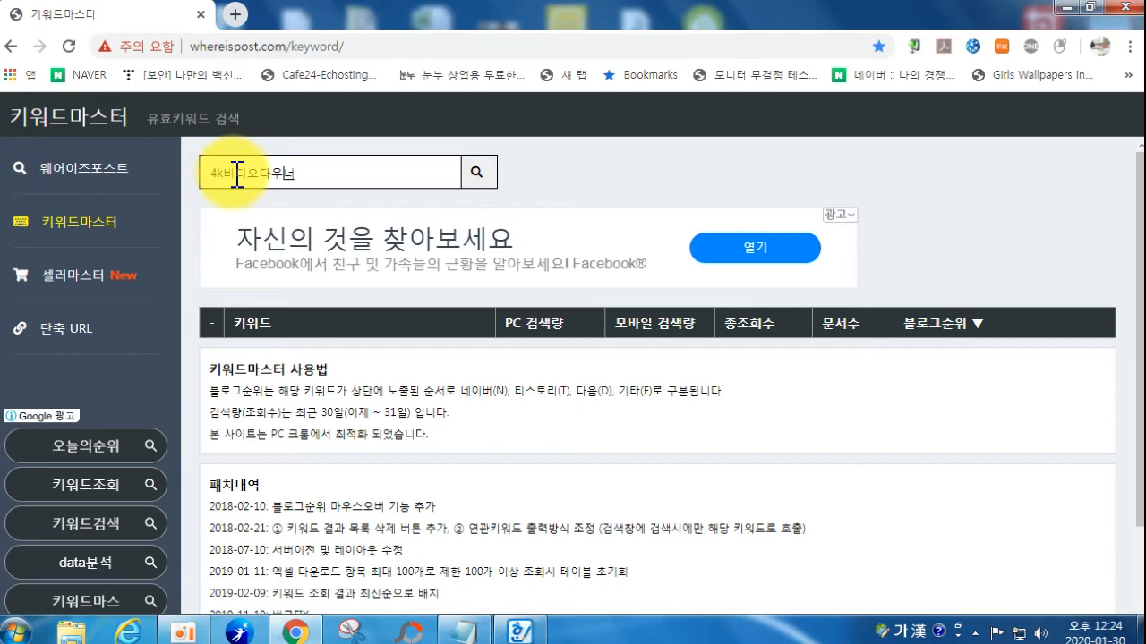
key("Return")
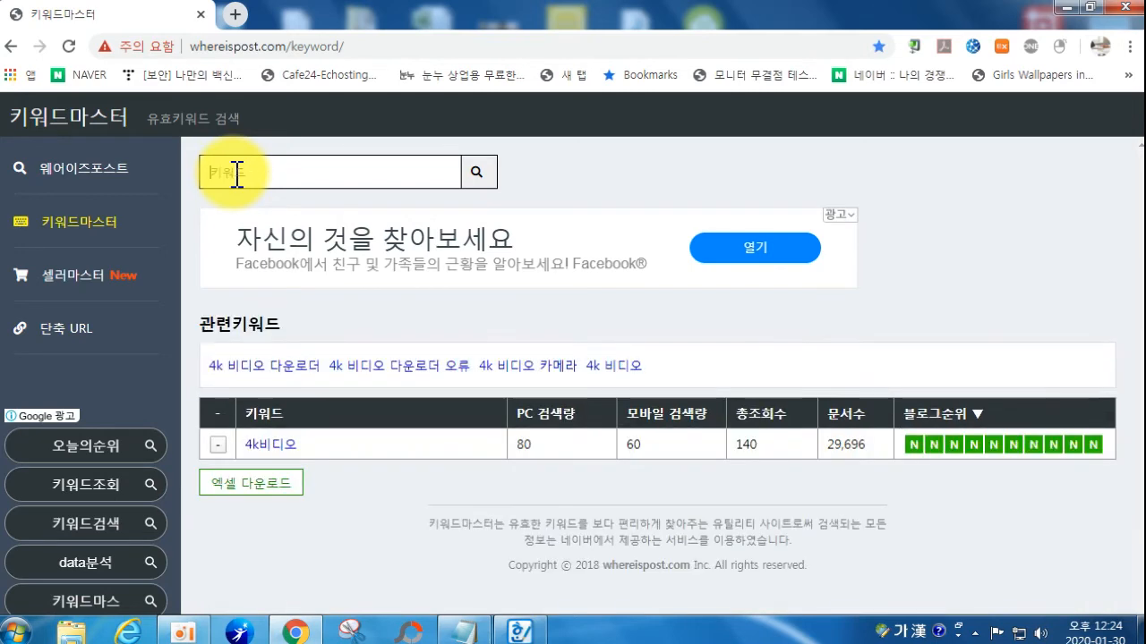
left_click(246, 367)
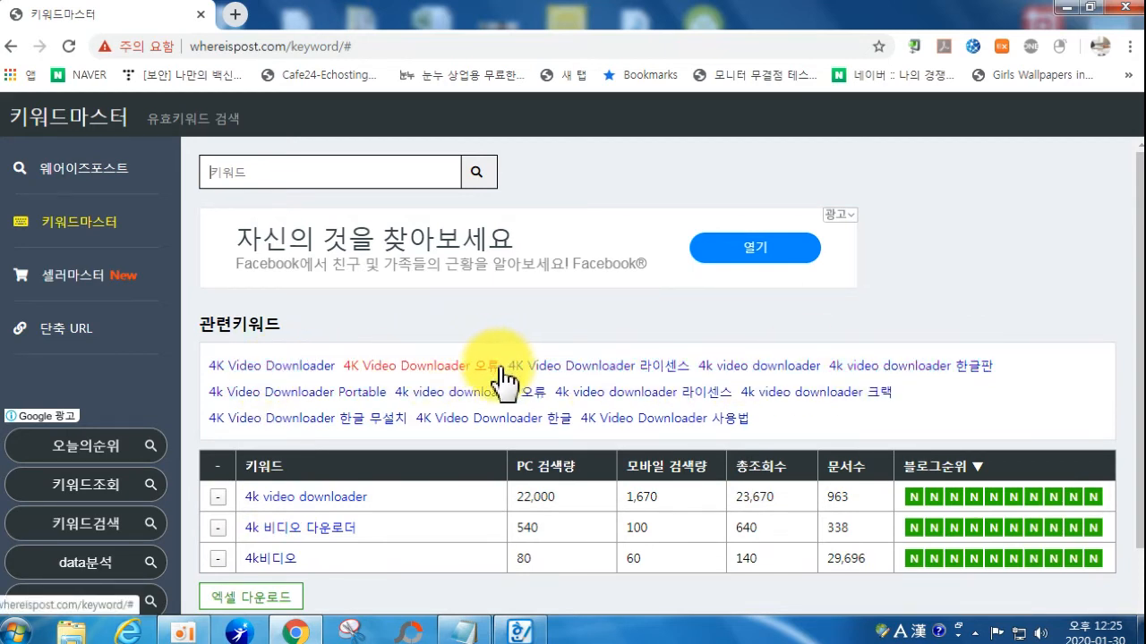
Step: Add the related keyword 4K Video Downloader 오류 to the keyword table
left_click(497, 371)
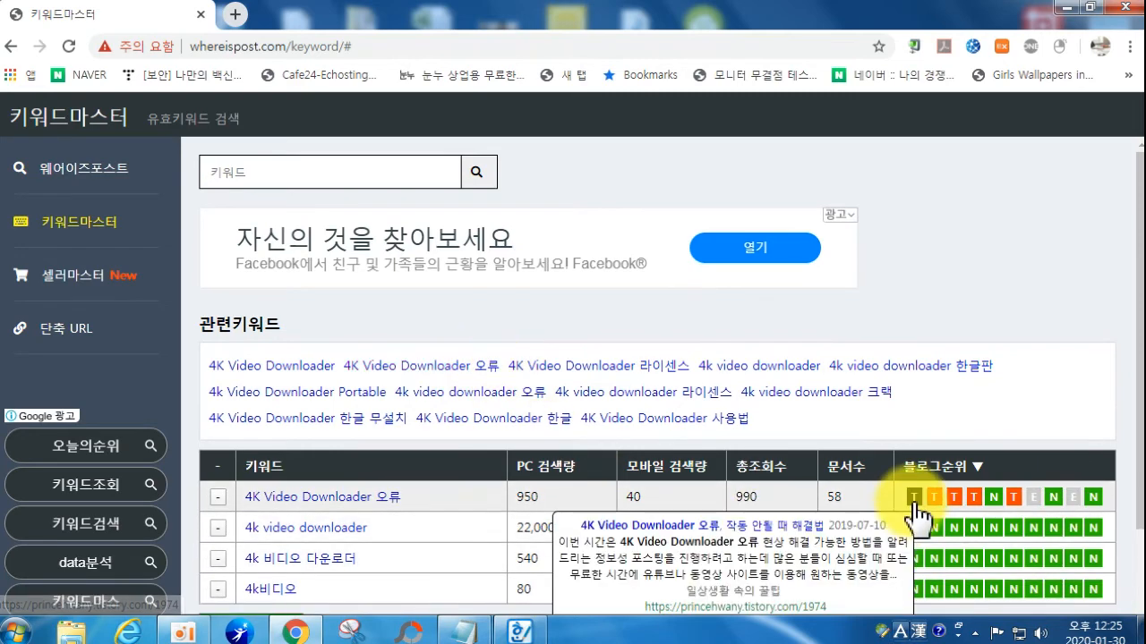
mouse_move(953, 510)
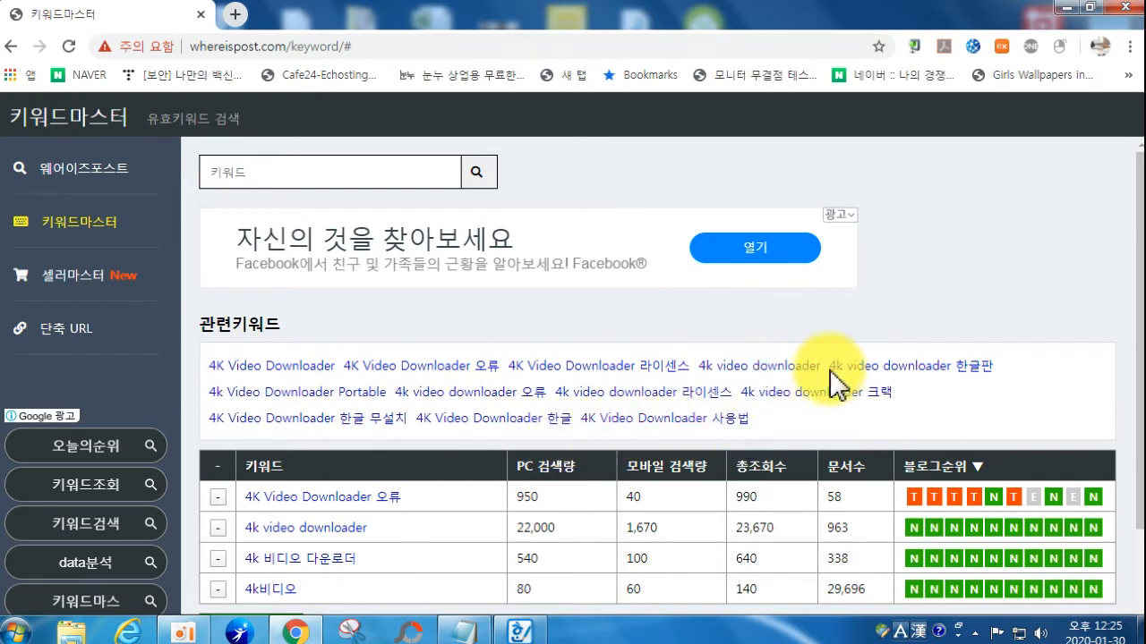
scroll(384, 372, "down", 3)
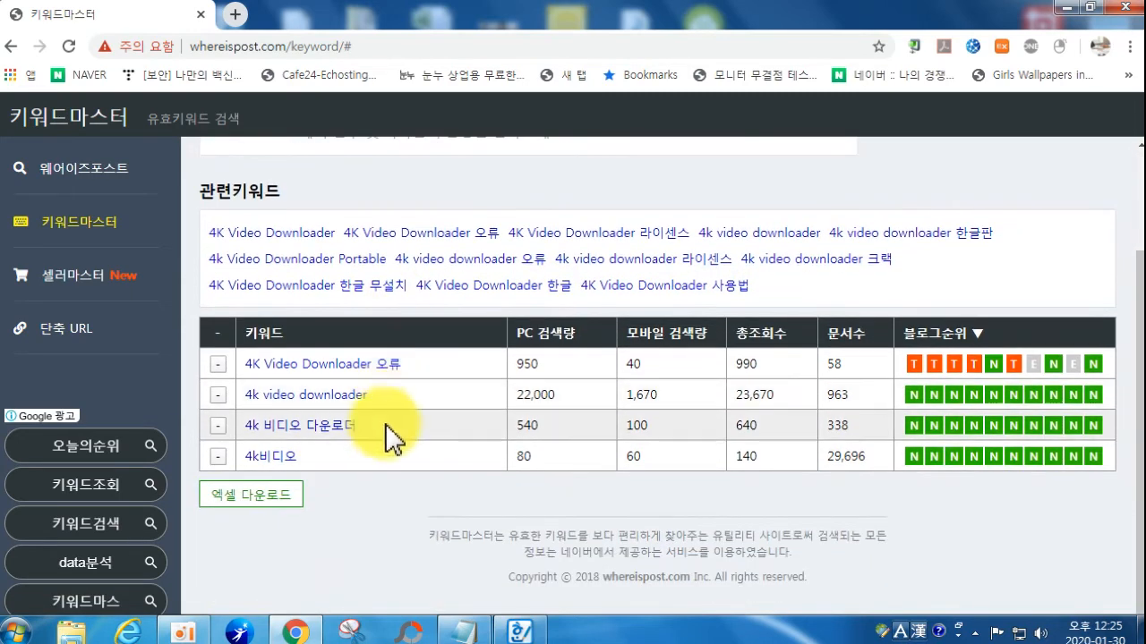
scroll(385, 417, "up", 1)
scroll(358, 358, "up", 1)
Step: Add 유튜브 동영상 다운받는법, 다운로드 프로그램, 추출 and 저장 to the keyword table
left_click(264, 173)
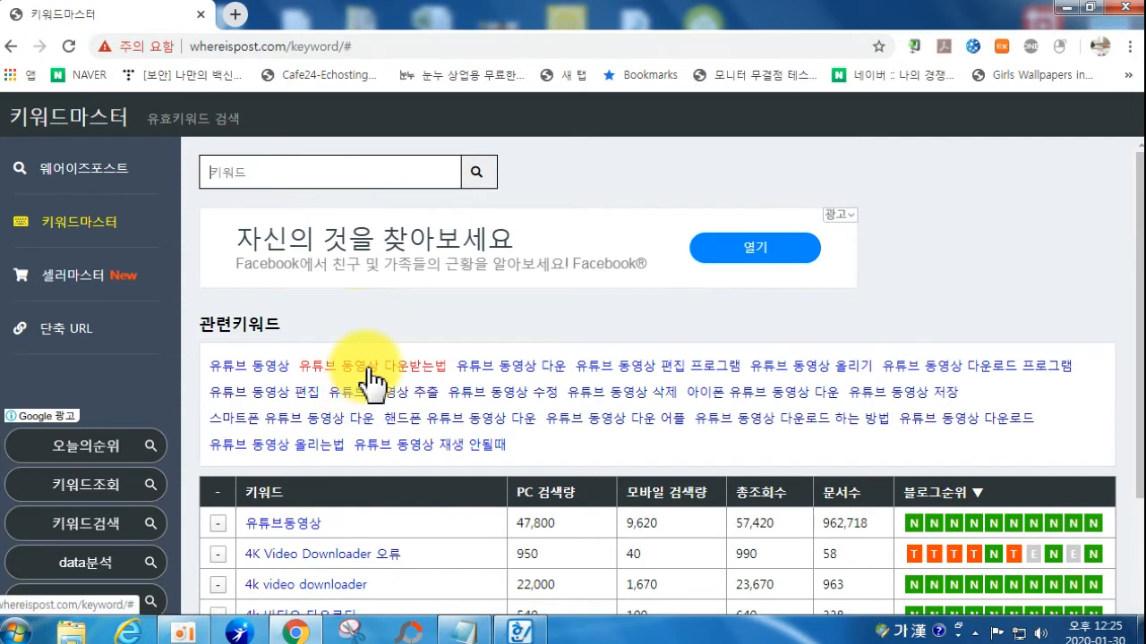
left_click(369, 369)
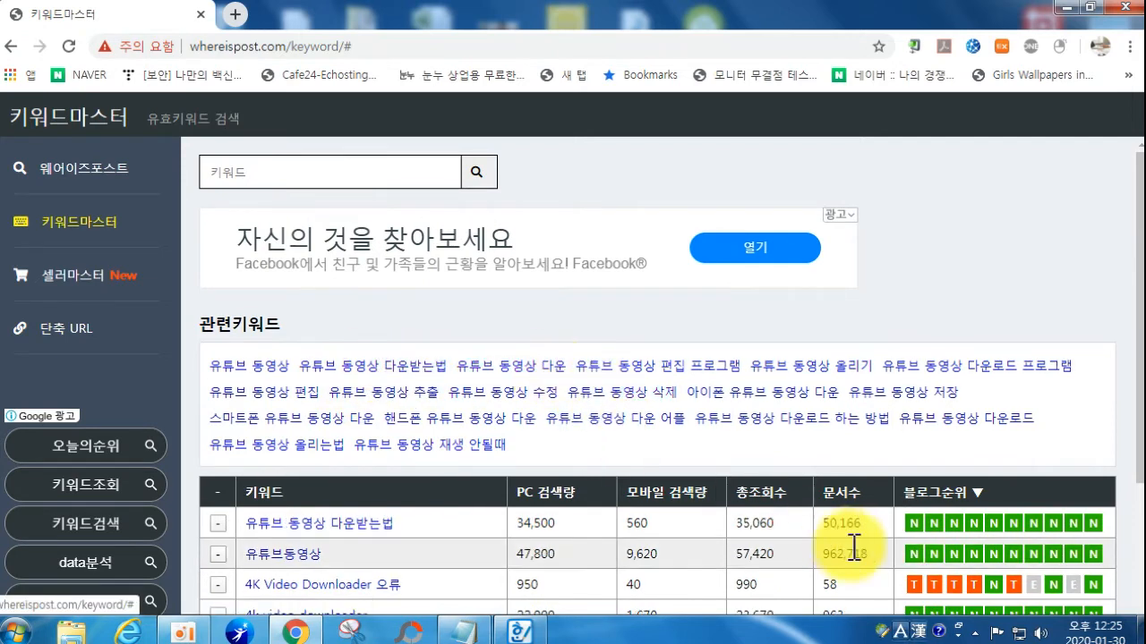
left_click(951, 367)
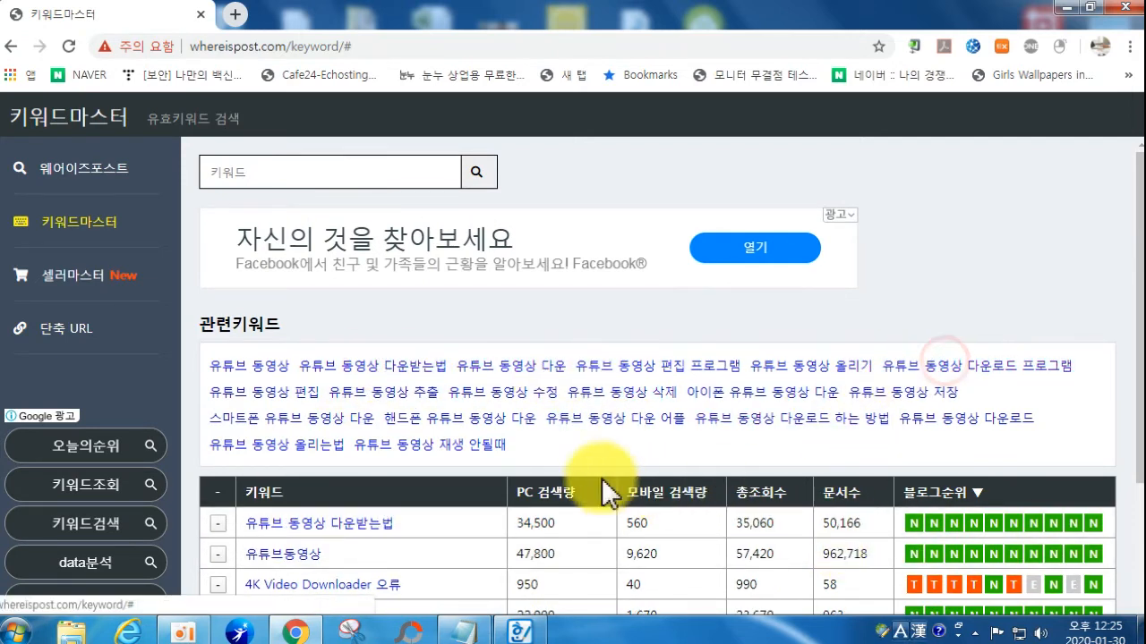
left_click(360, 393)
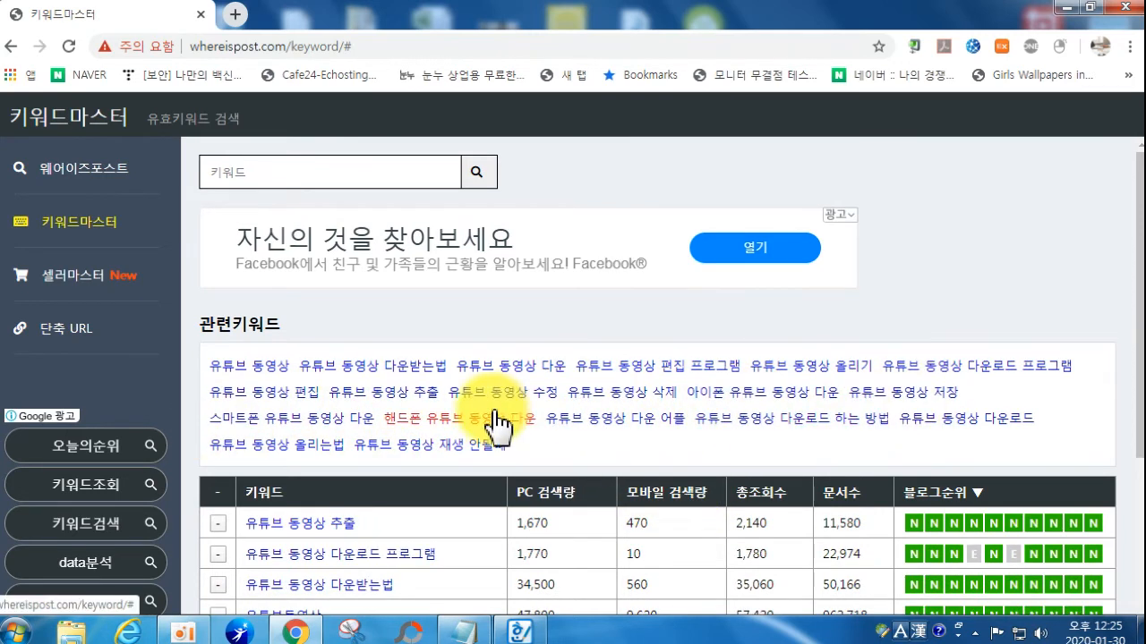
left_click(917, 398)
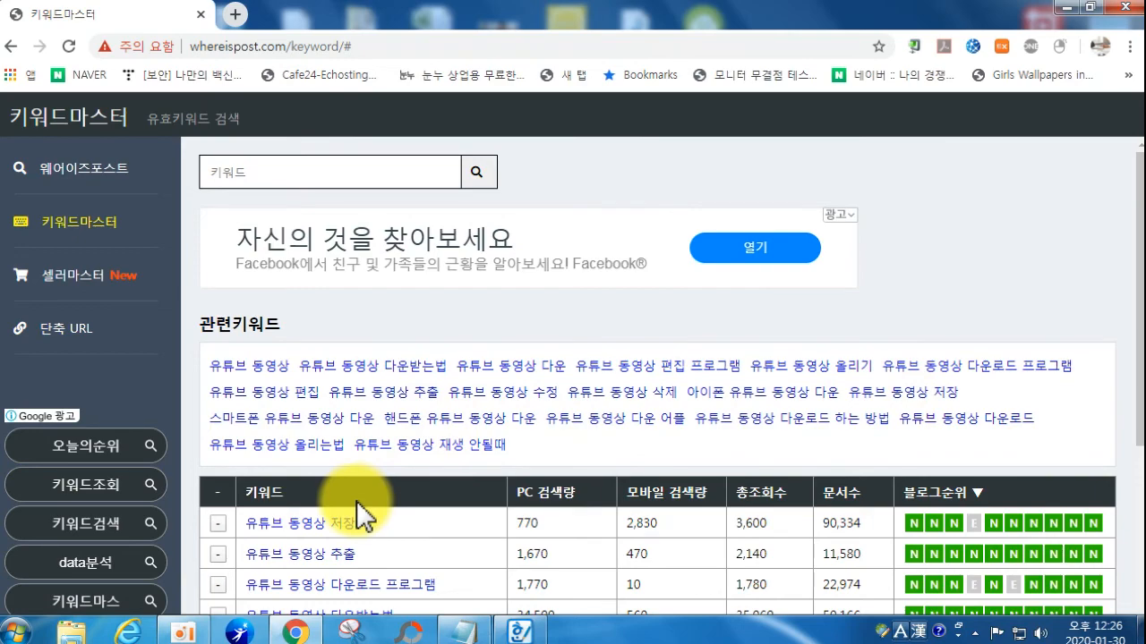
Step: Delete the 4K Video Downloader 오류 row from the keyword table
scroll(367, 497, "down", 2)
scroll(349, 430, "down", 2)
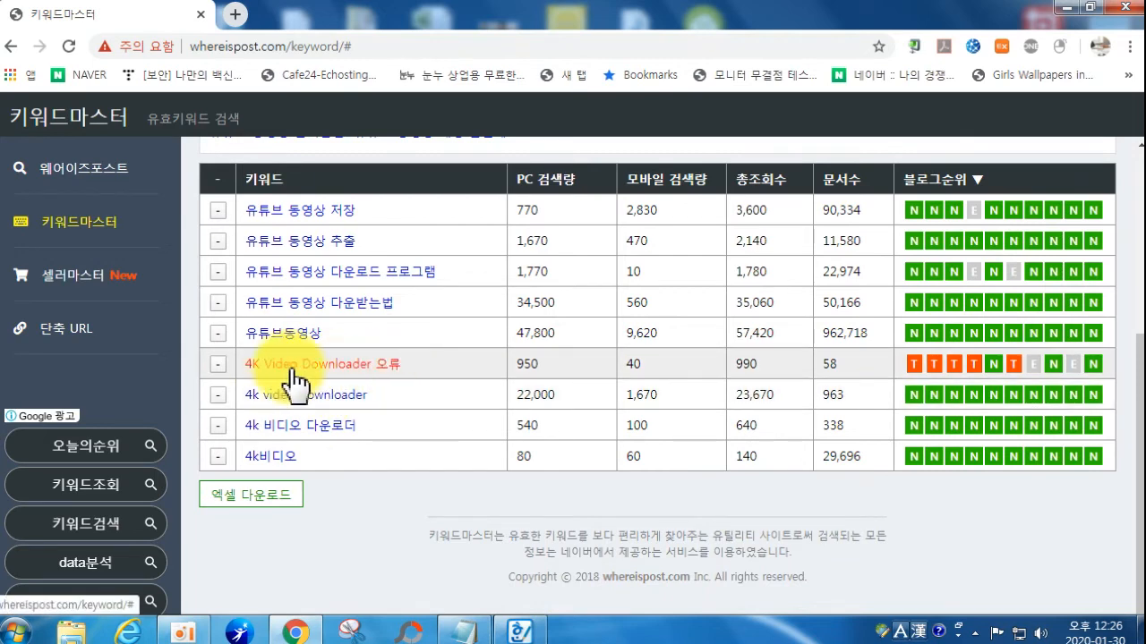
left_click(218, 363)
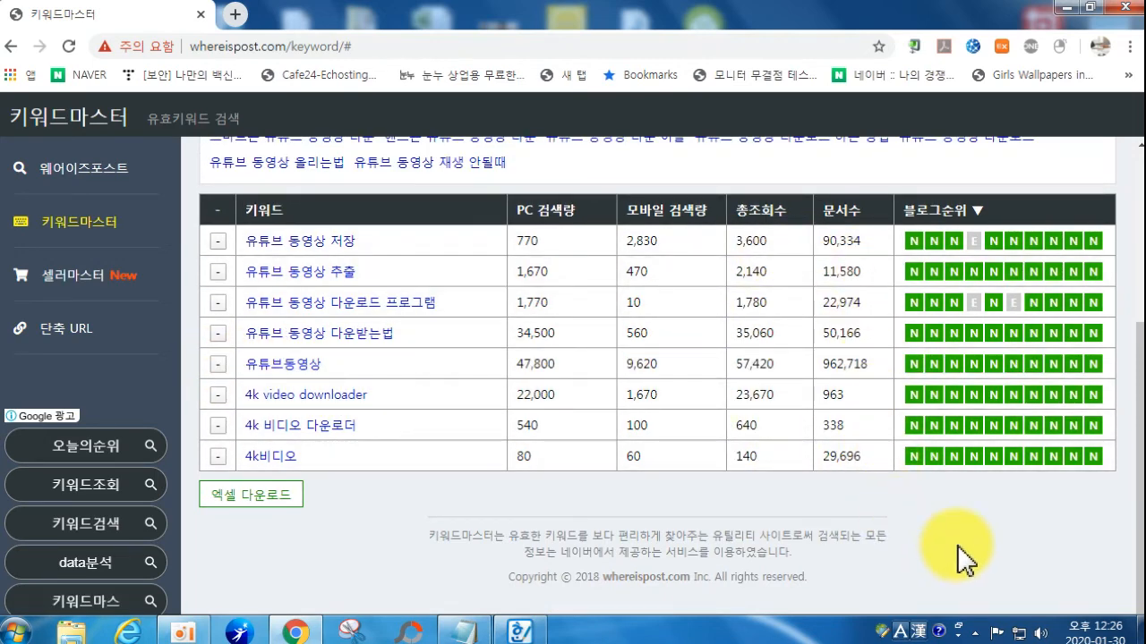
scroll(711, 504, "up", 2)
scroll(686, 504, "down", 2)
scroll(452, 505, "up", 1)
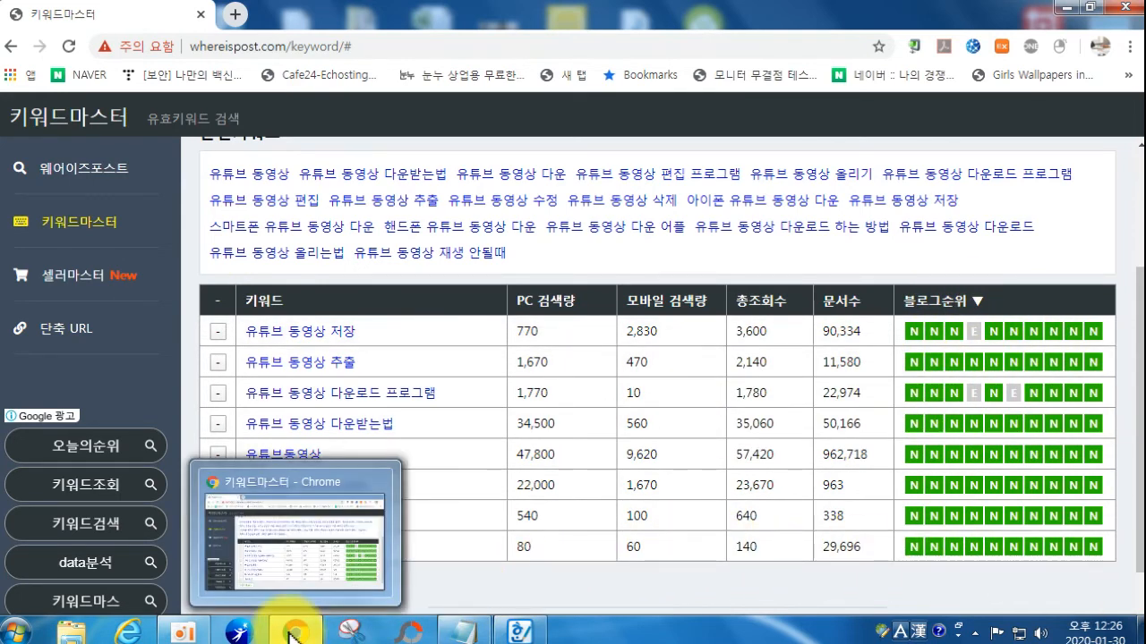
right_click(292, 635)
Step: In a new browser window, sign in to NAVER with the account ID and password
left_click(282, 545)
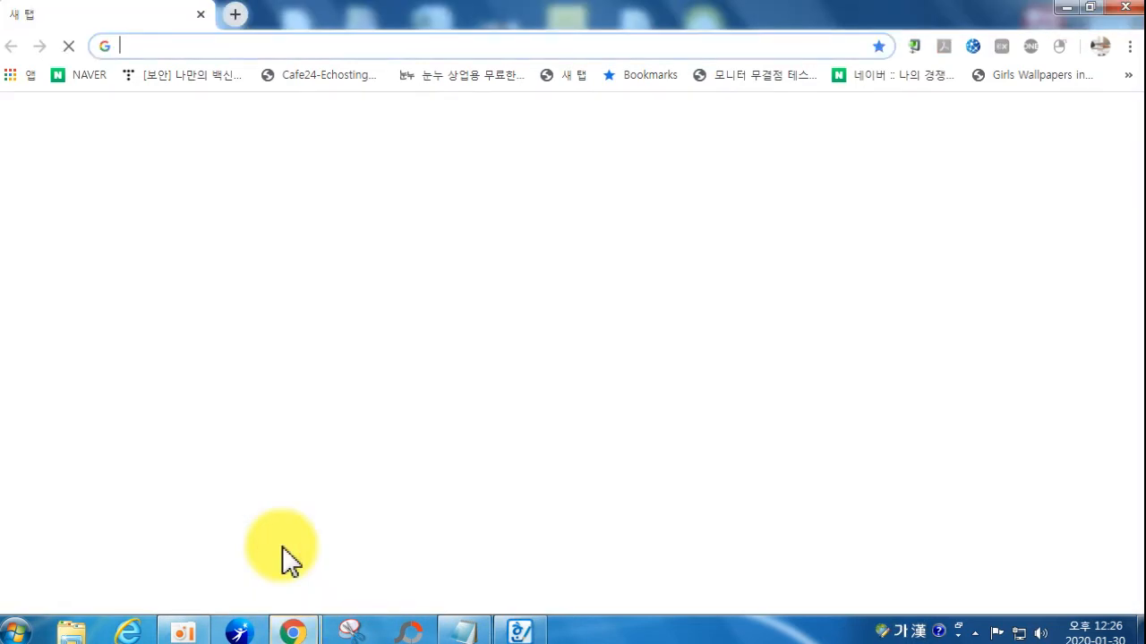
left_click(369, 485)
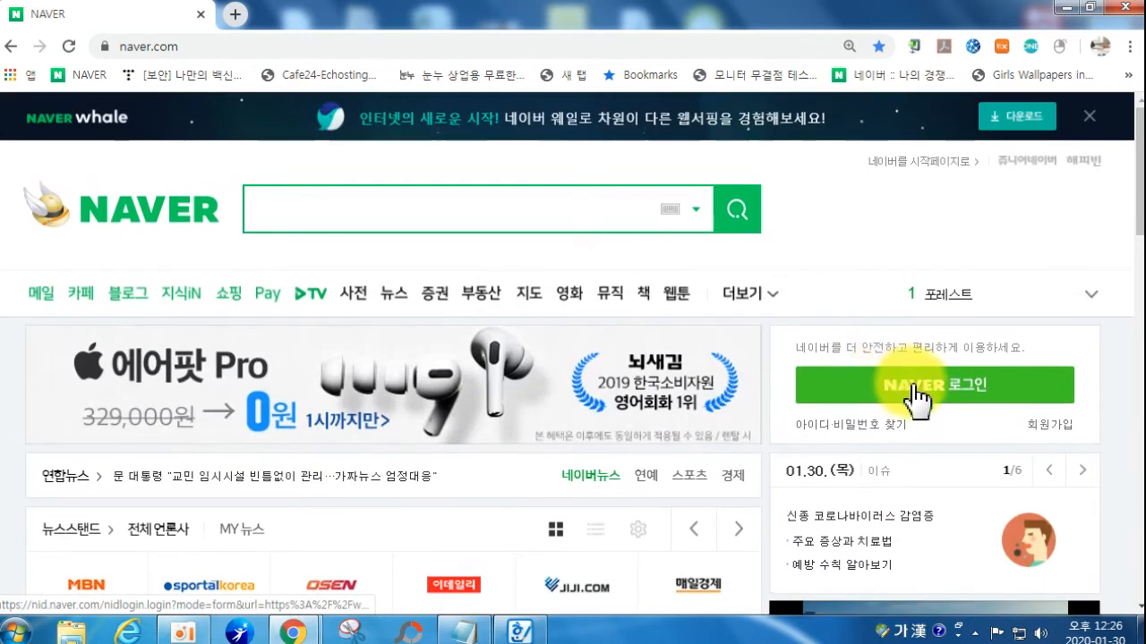
left_click(914, 389)
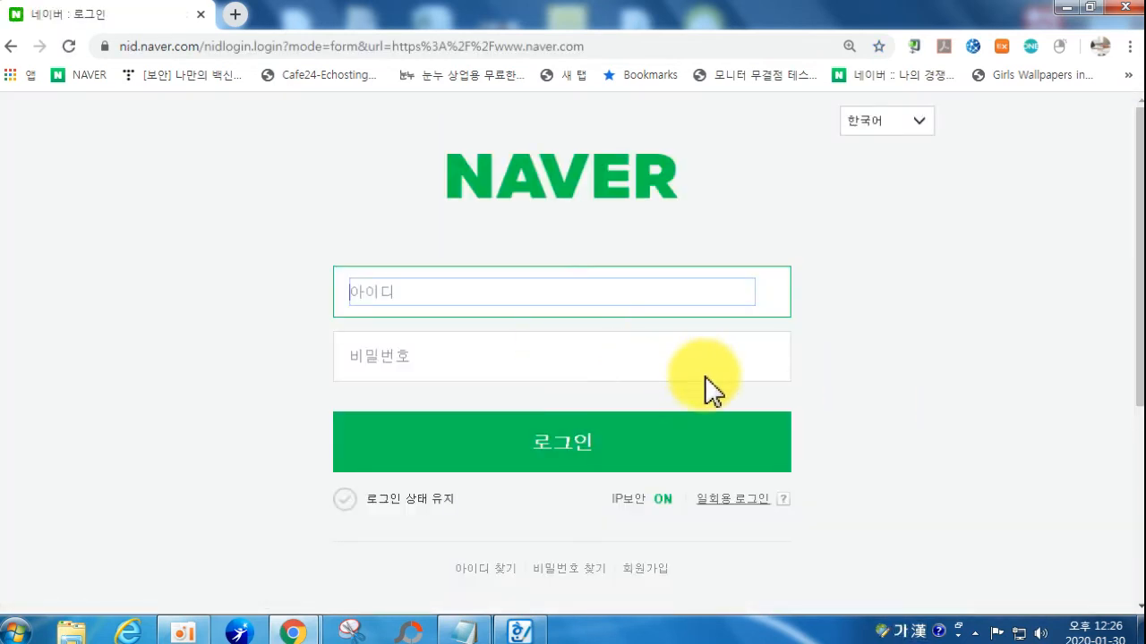
key("Tab")
type("*")
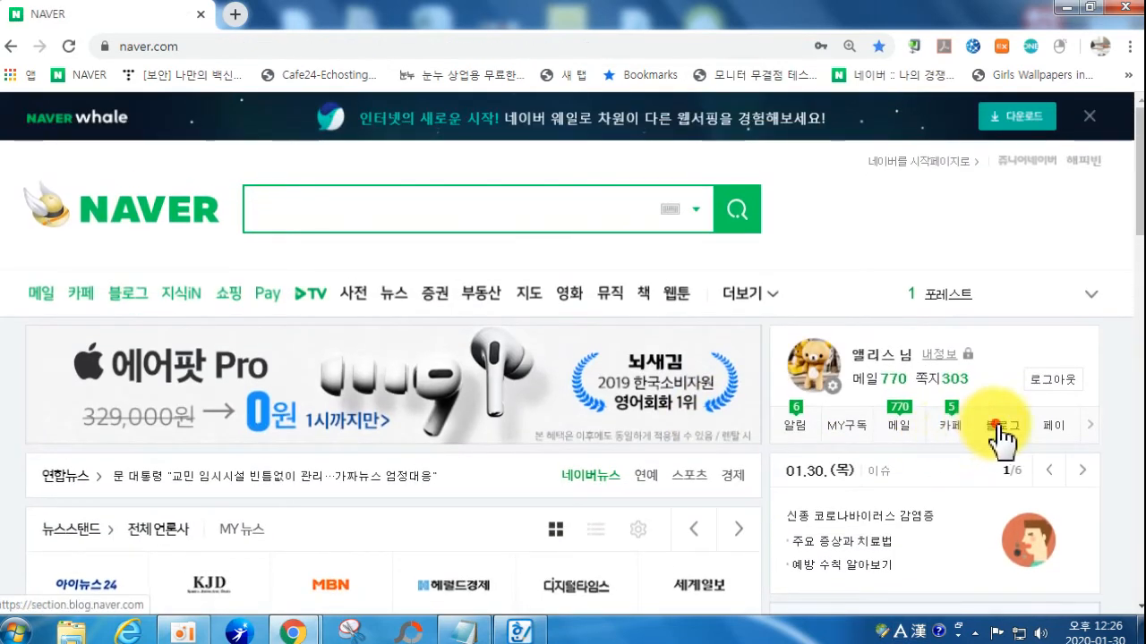
Step: Open your own blog and start a new post via 글쓰기
left_click(995, 430)
scroll(957, 492, "down", 3)
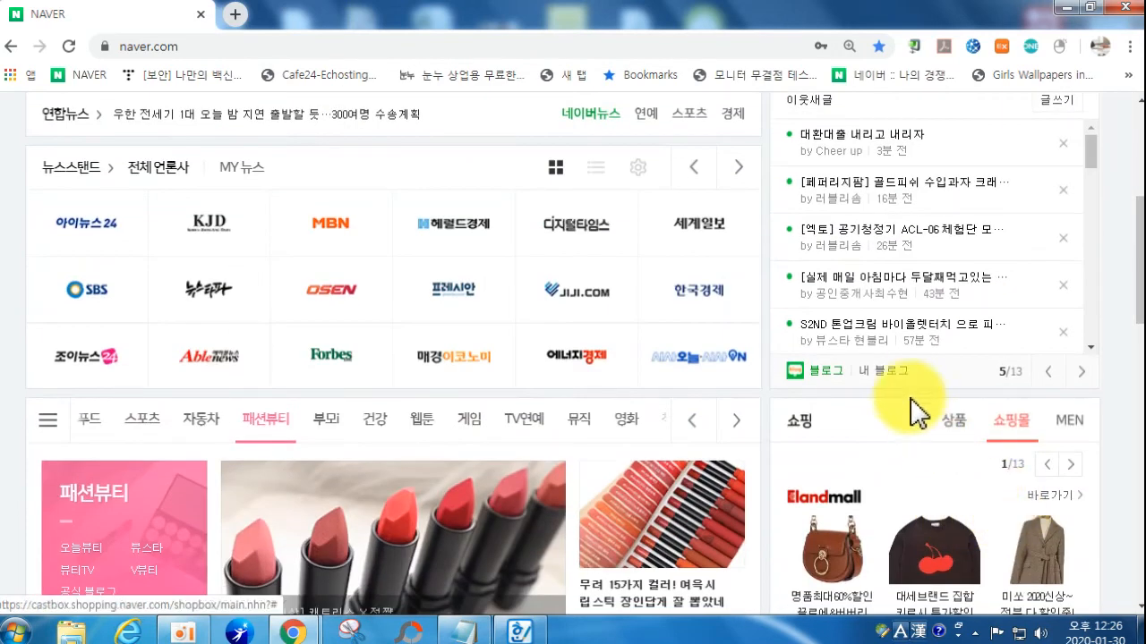
left_click(898, 381)
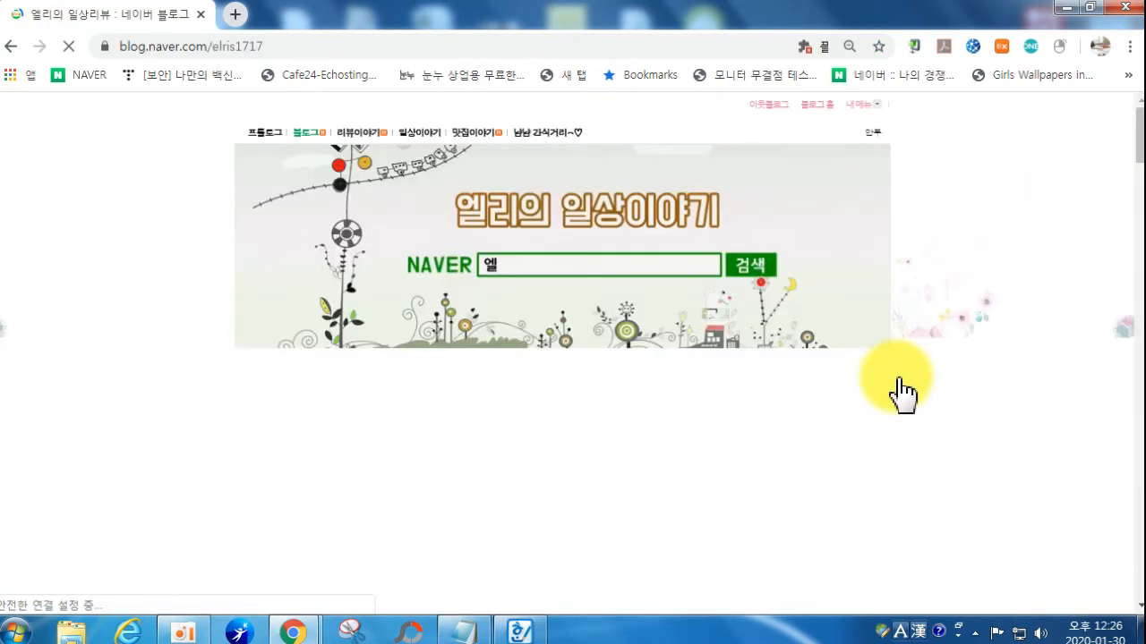
scroll(808, 385, "down", 5)
scroll(806, 379, "down", 5)
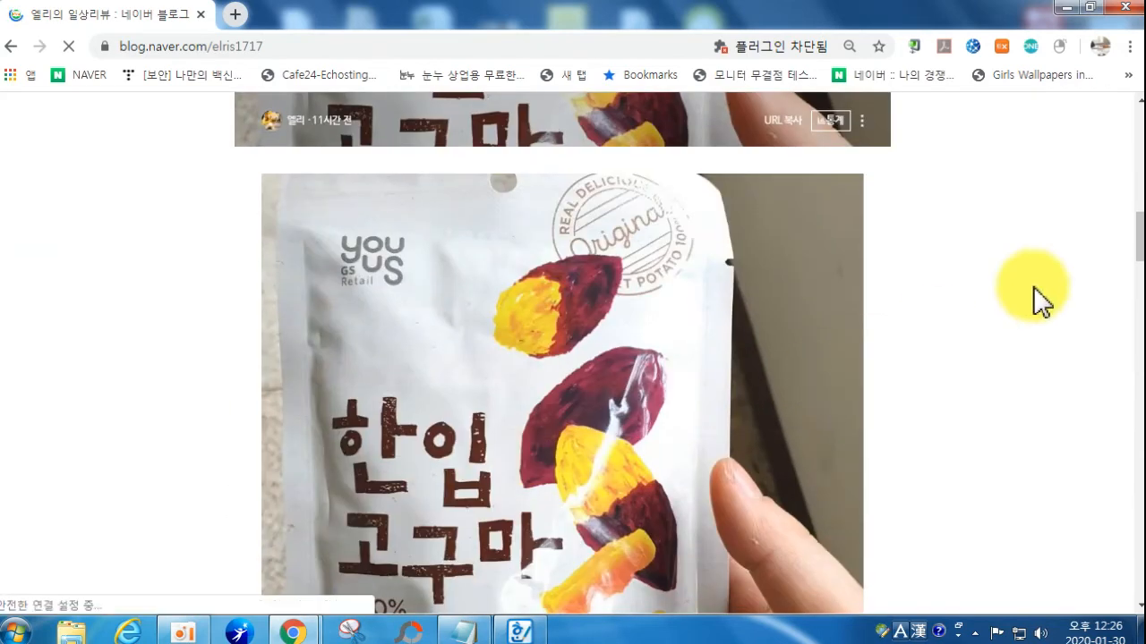
left_click_drag(1138, 243, 1126, 614)
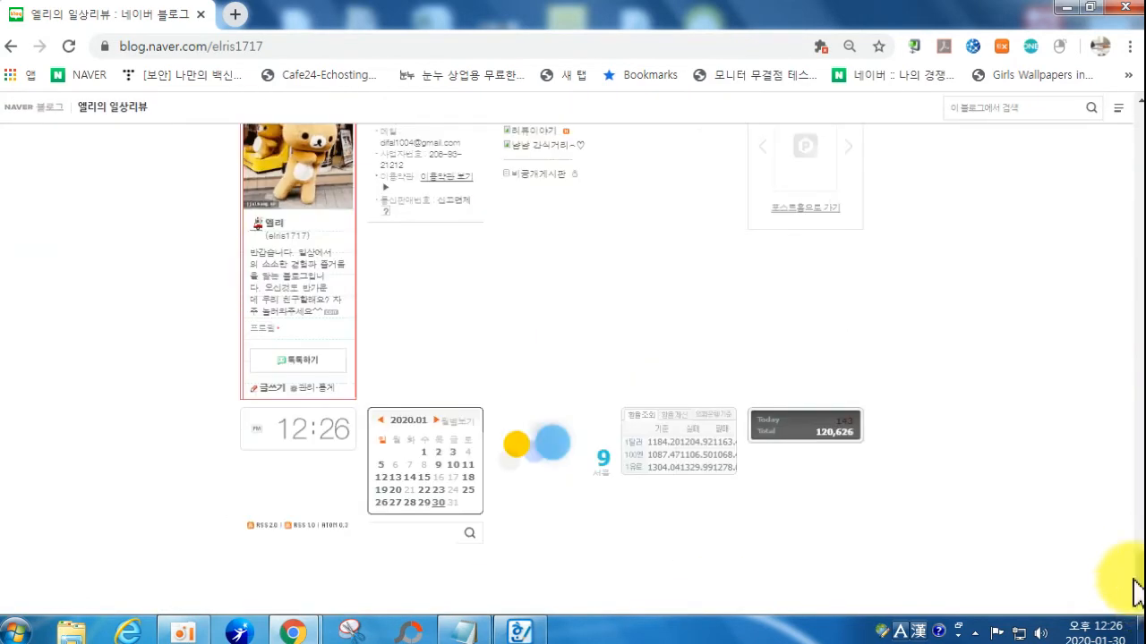
left_click(271, 393)
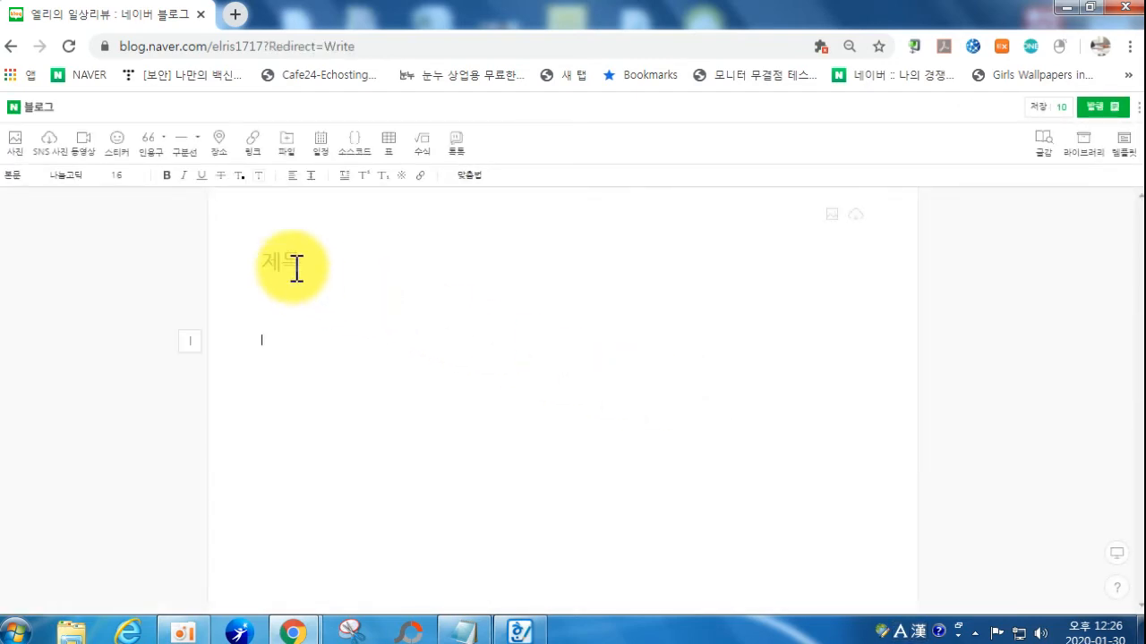
left_click(298, 264)
Step: Check the total views figure for 4k video downloader, then return to the Naver post editor
mouse_move(297, 625)
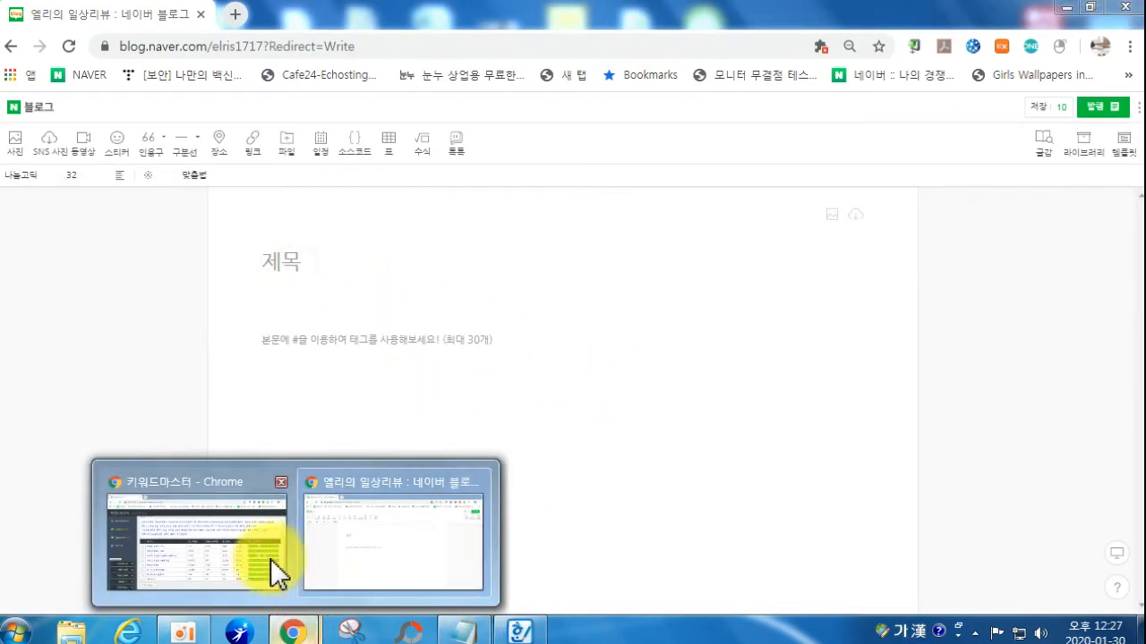
left_click(270, 558)
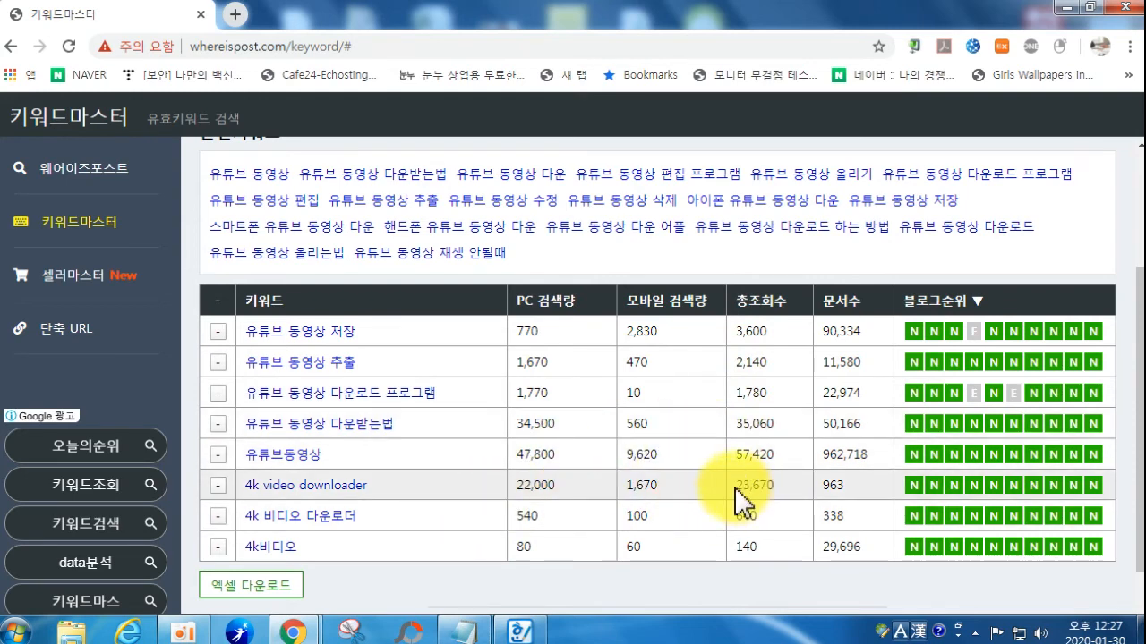
left_click_drag(734, 485, 776, 492)
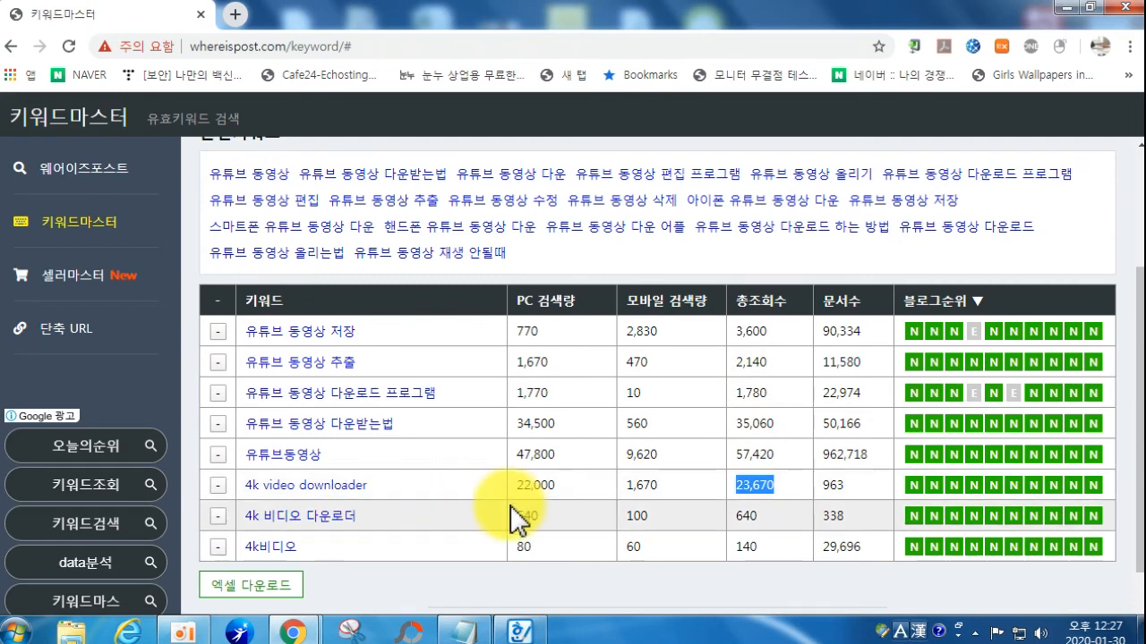
mouse_move(292, 629)
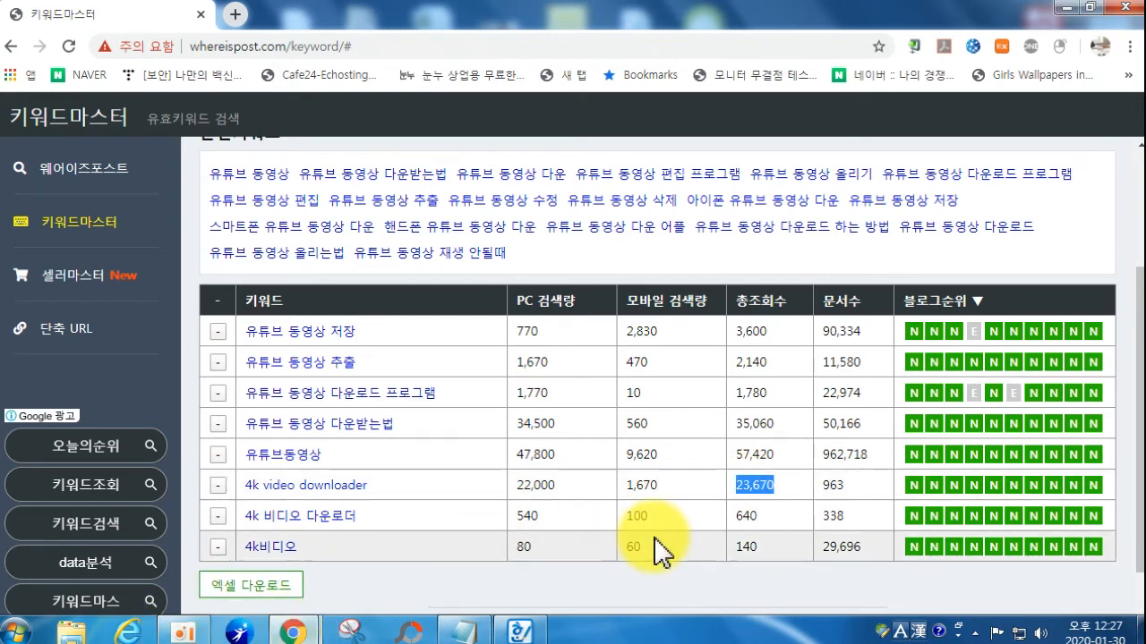
mouse_move(296, 638)
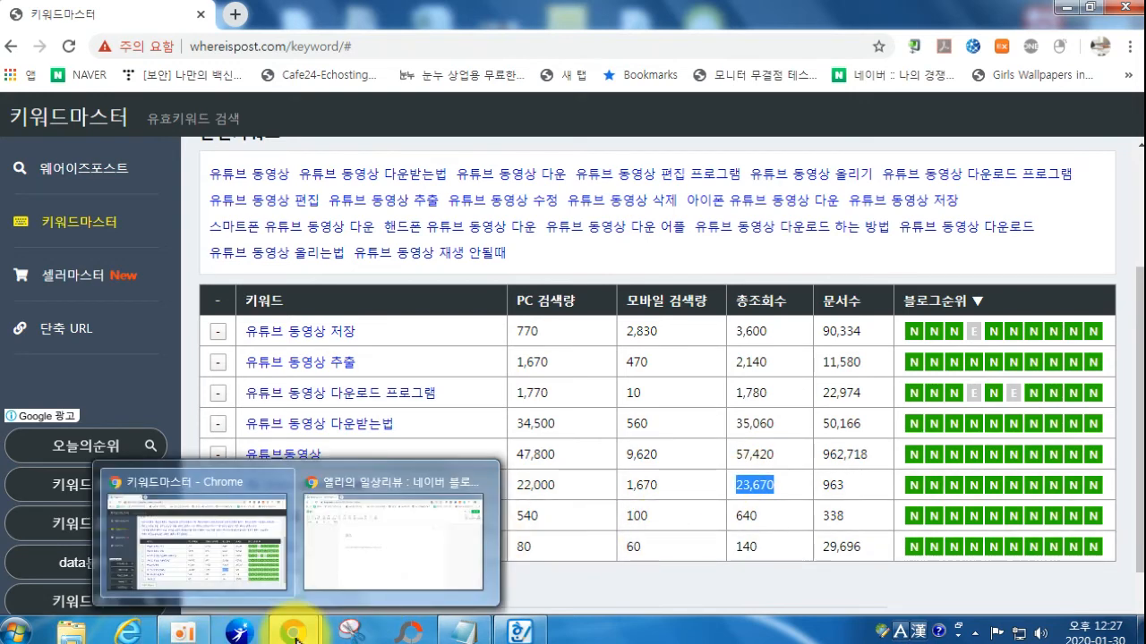
left_click(349, 575)
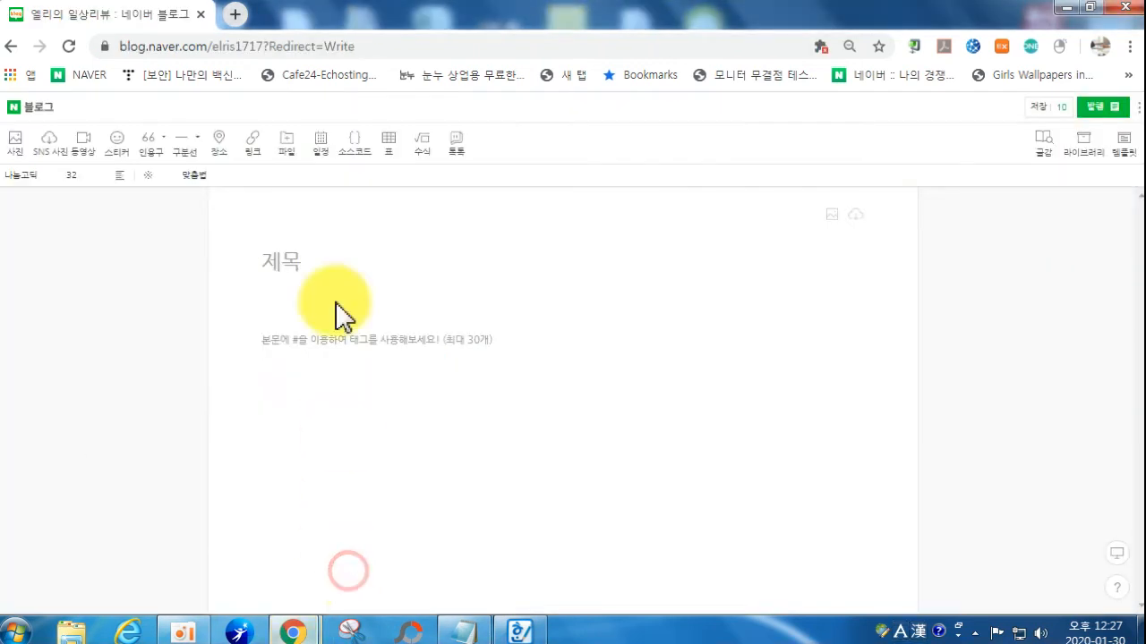
Step: Type the post title '4k video downloader 를 활용하여 유튜브동영상 다운로드'
type("4k")
key("Hangul")
type("ㅍ")
key("BackSpace")
key("Hangul")
type("vie")
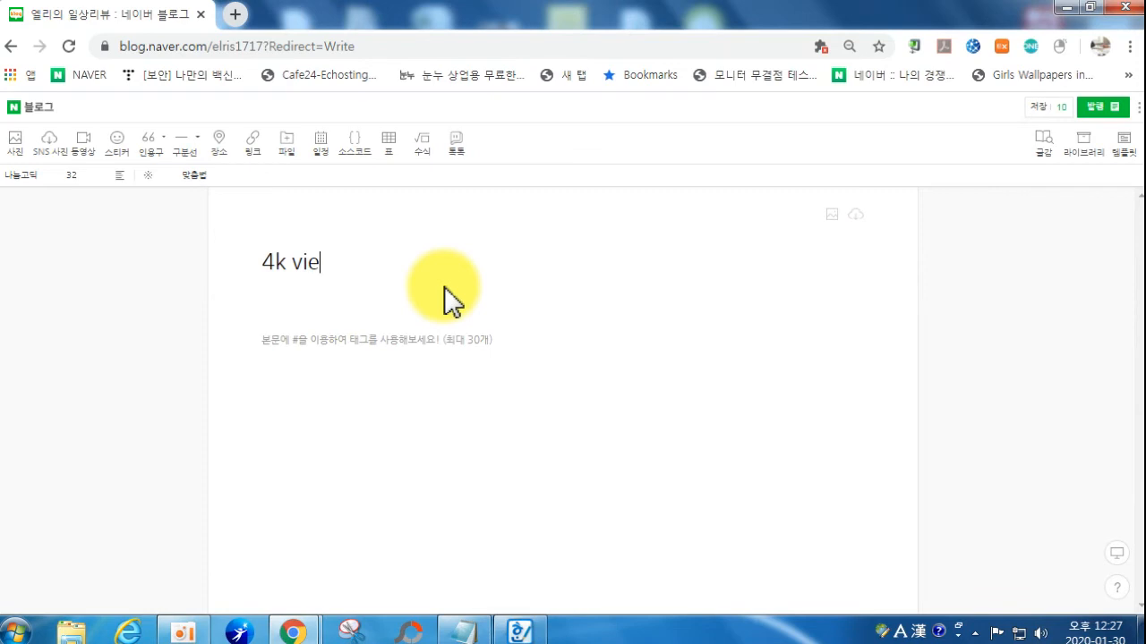
key("BackSpace")
type("deo downlo")
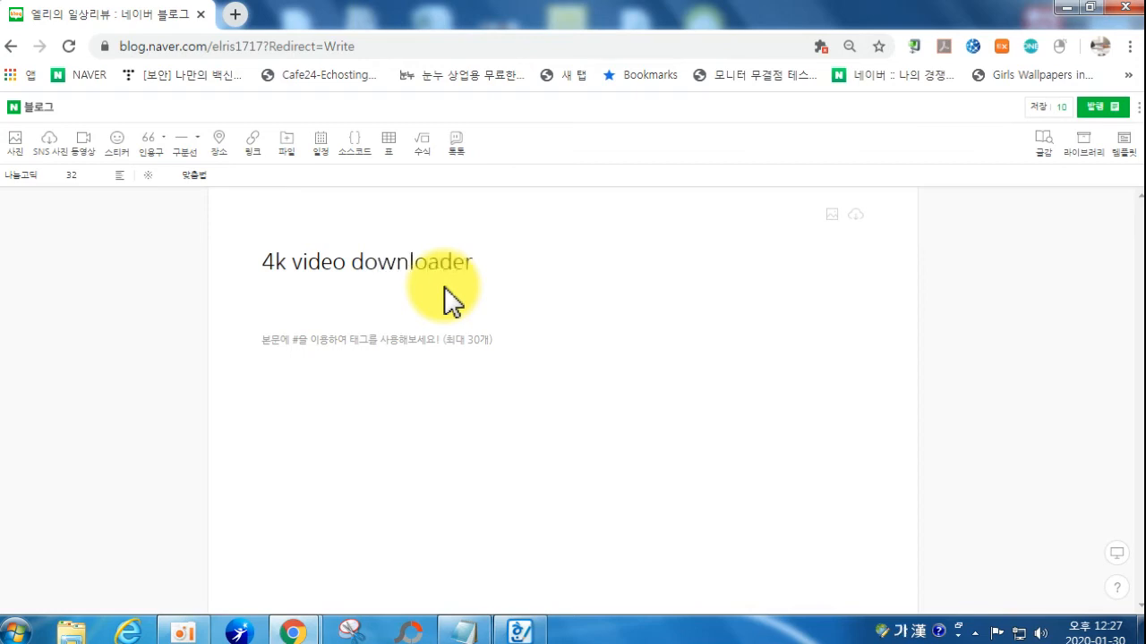
type("ader 를 이용")
key("BackSpace")
key("BackSpace")
type("활용항")
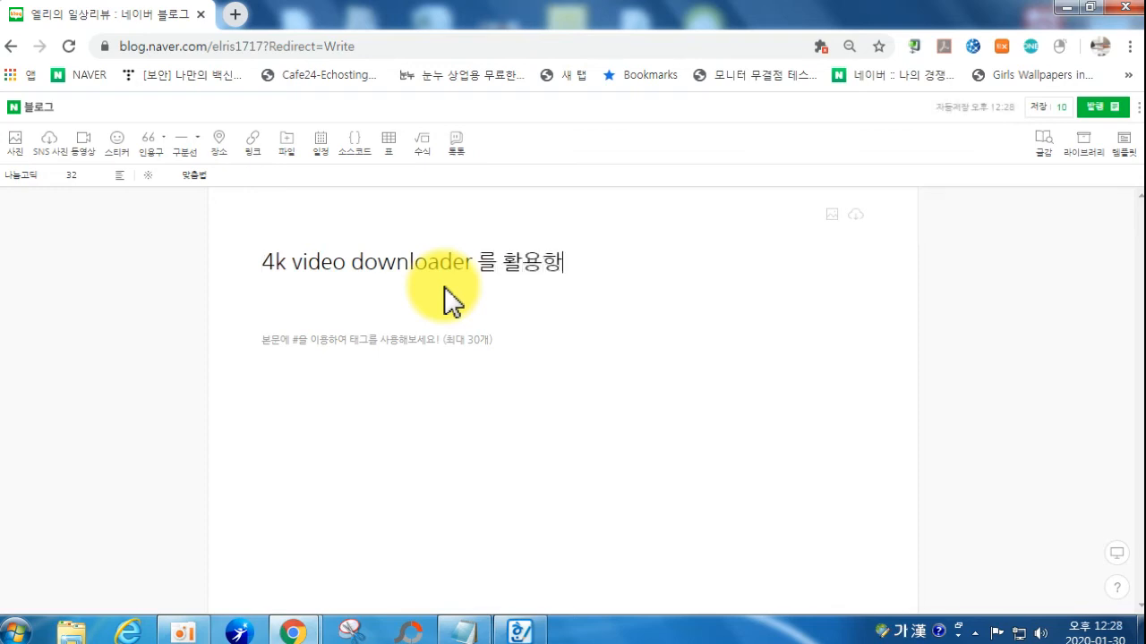
type("여 유튜")
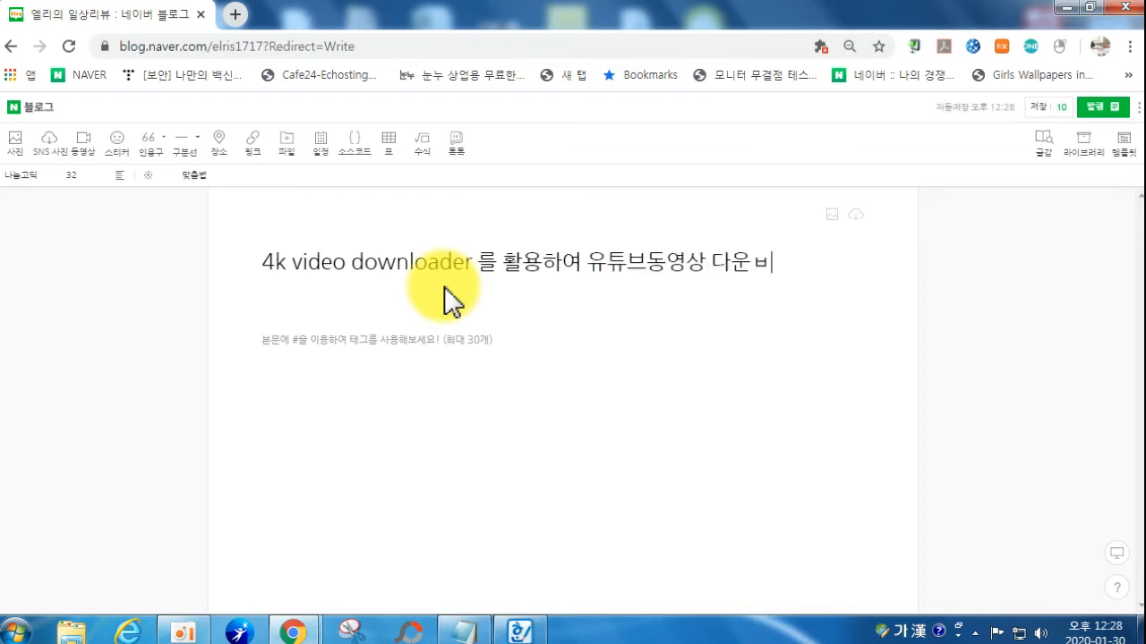
type("브동영상 다운로드")
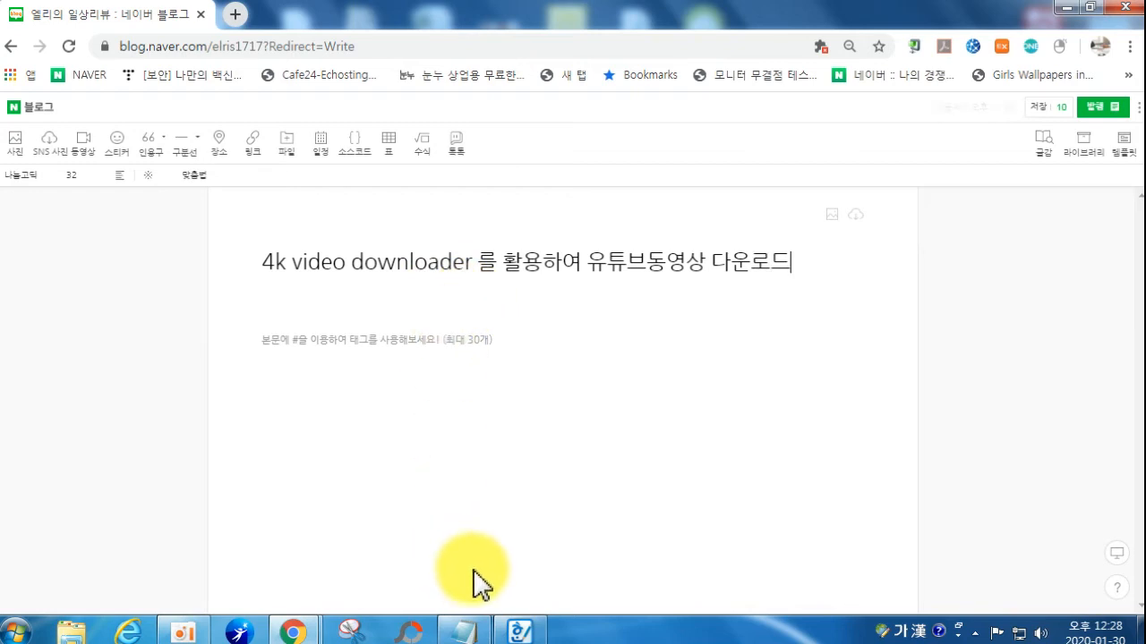
Step: Check the Keyword Master results for wording, then return to the post title
mouse_move(309, 636)
left_click(206, 528)
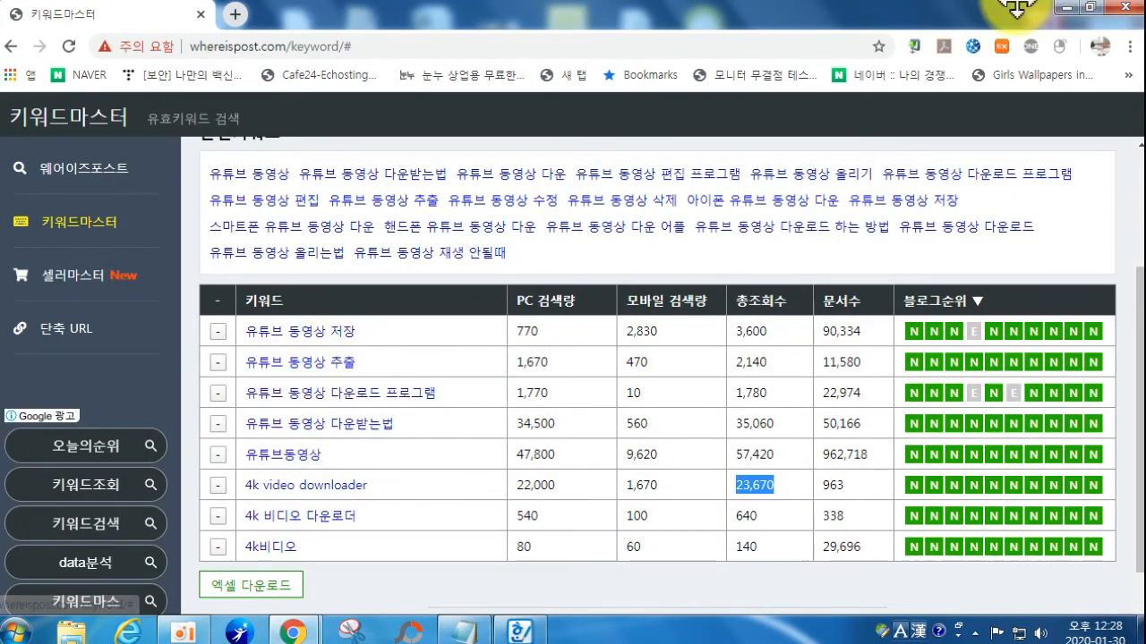
left_click(1064, 7)
left_click(756, 269)
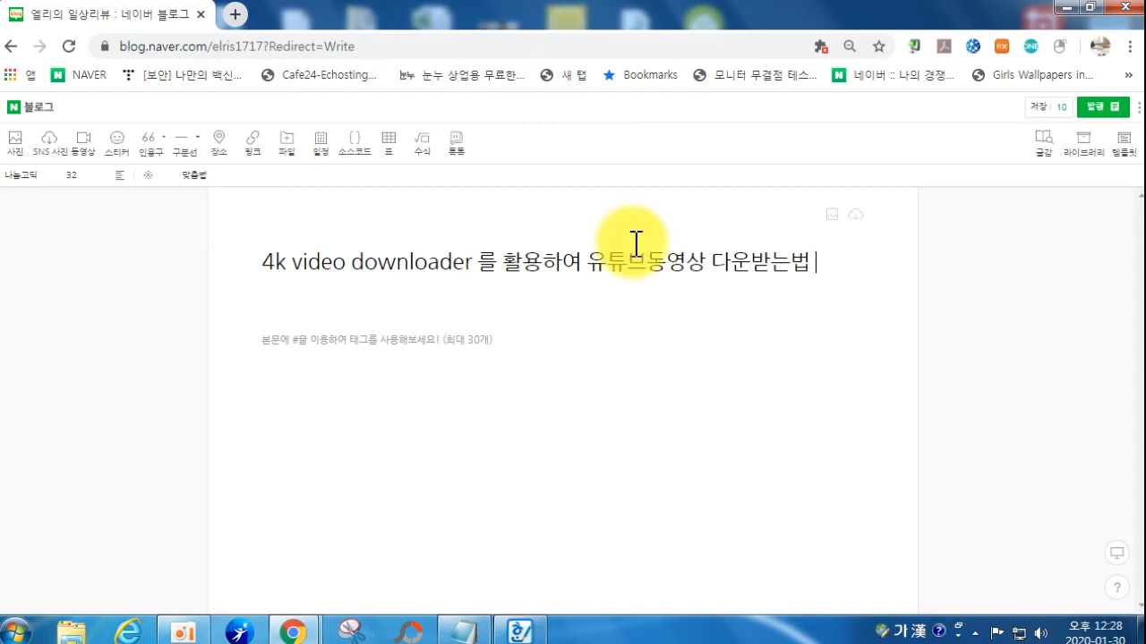
Step: Cancel adding a title cover image and place the caret in the post body
left_click(831, 217)
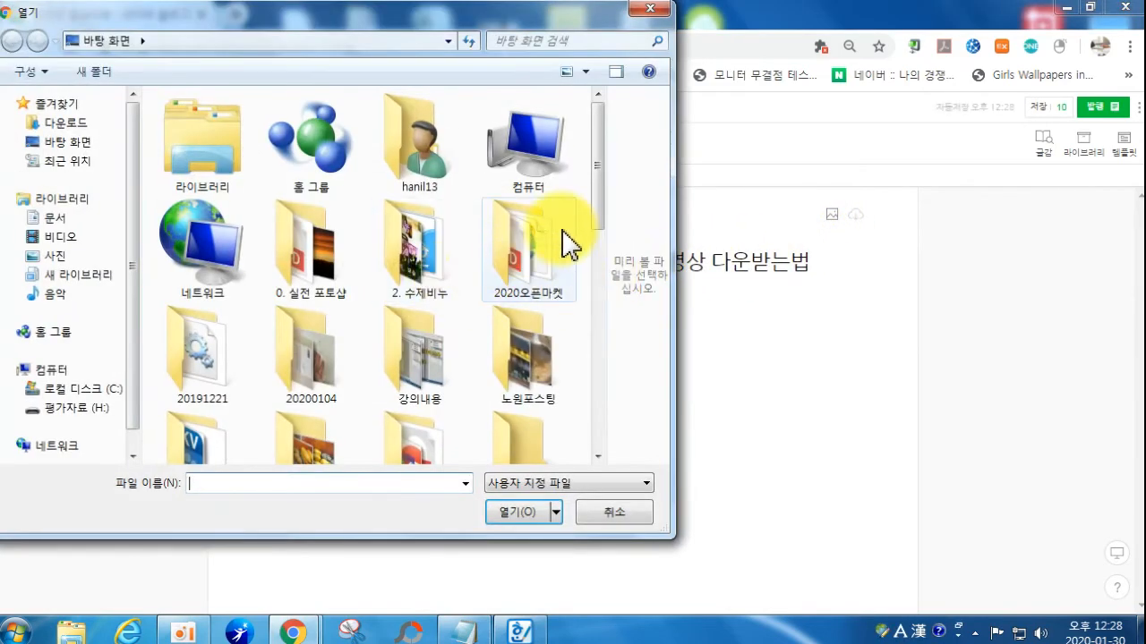
left_click_drag(603, 223, 607, 382)
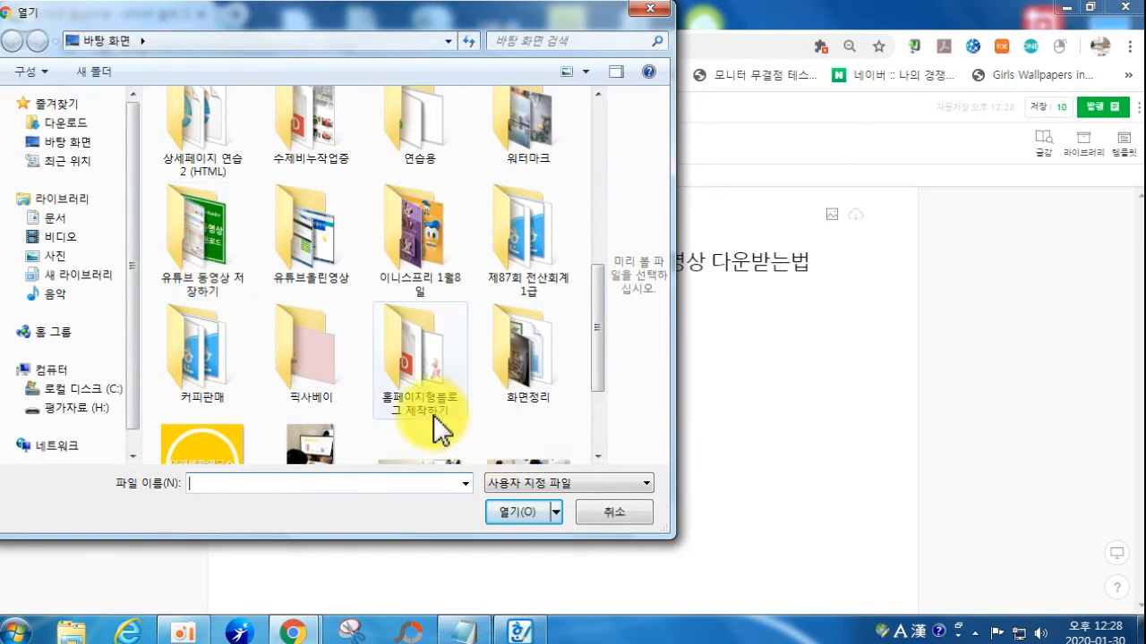
left_click(595, 512)
left_click(421, 396)
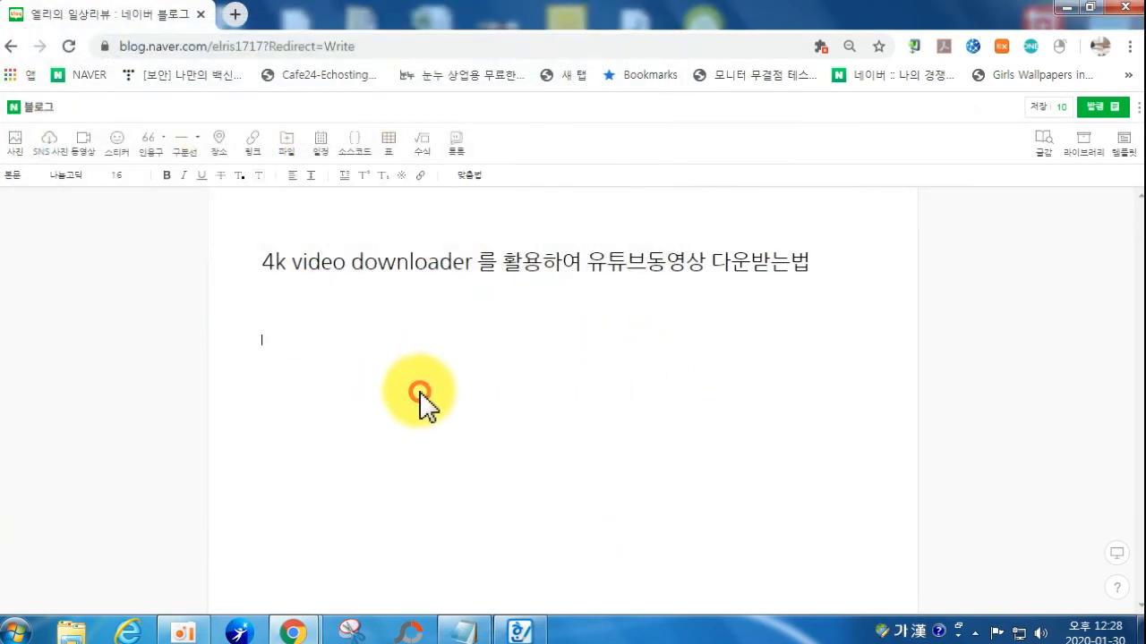
Step: Insert screenshots 0–15 from the 유튜브 동영상 저장하기 folder as individual photos (개별사진)
left_click(20, 141)
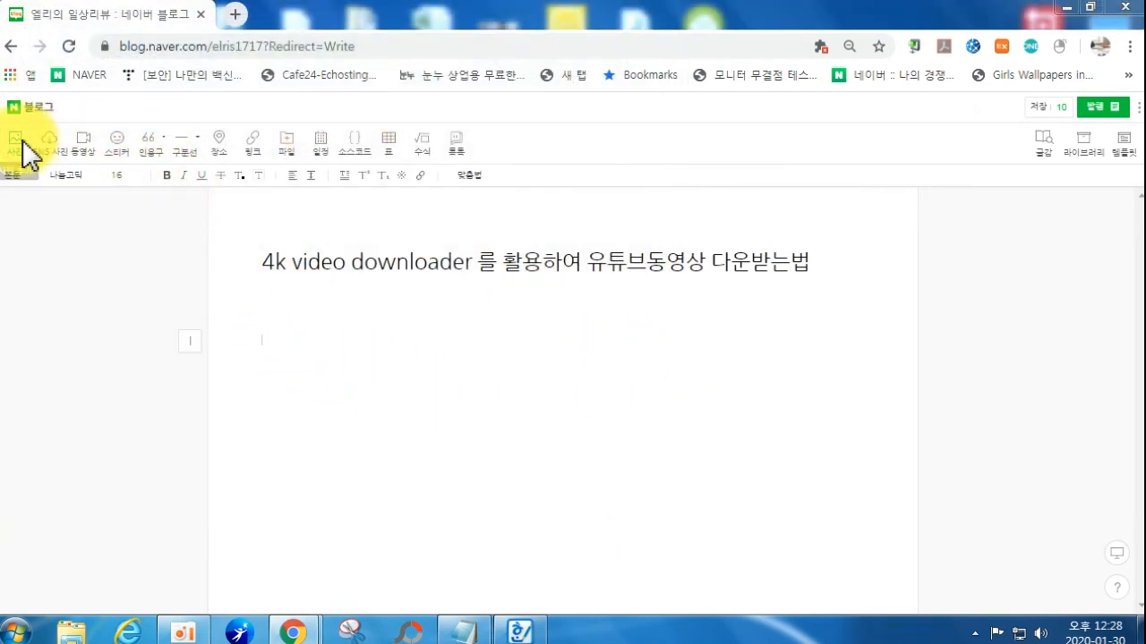
left_click_drag(601, 225, 593, 353)
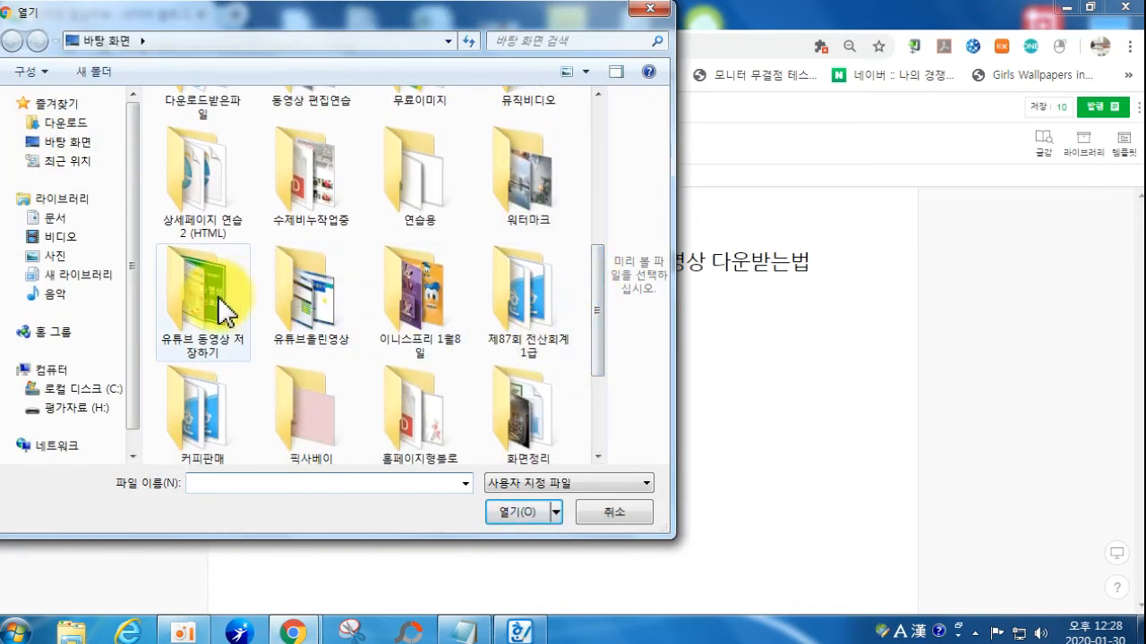
double_click(217, 296)
left_click(209, 168)
scroll(439, 320, "down", 1)
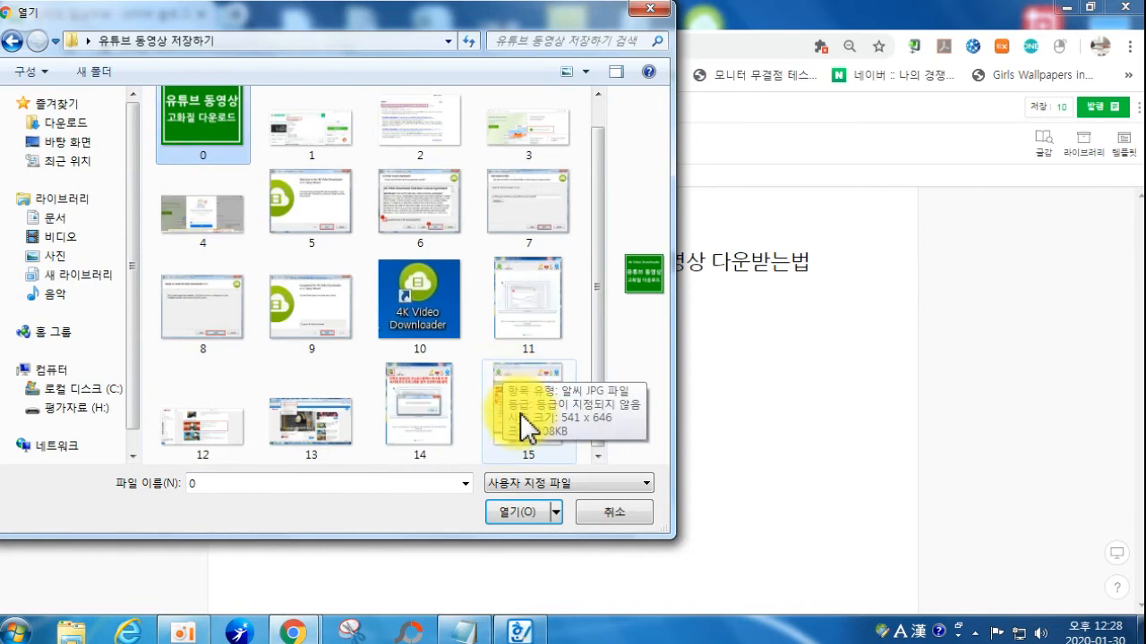
left_click(523, 419)
left_click(218, 146)
scroll(577, 412, "down", 1)
left_click(569, 440, "shift")
left_click(511, 512)
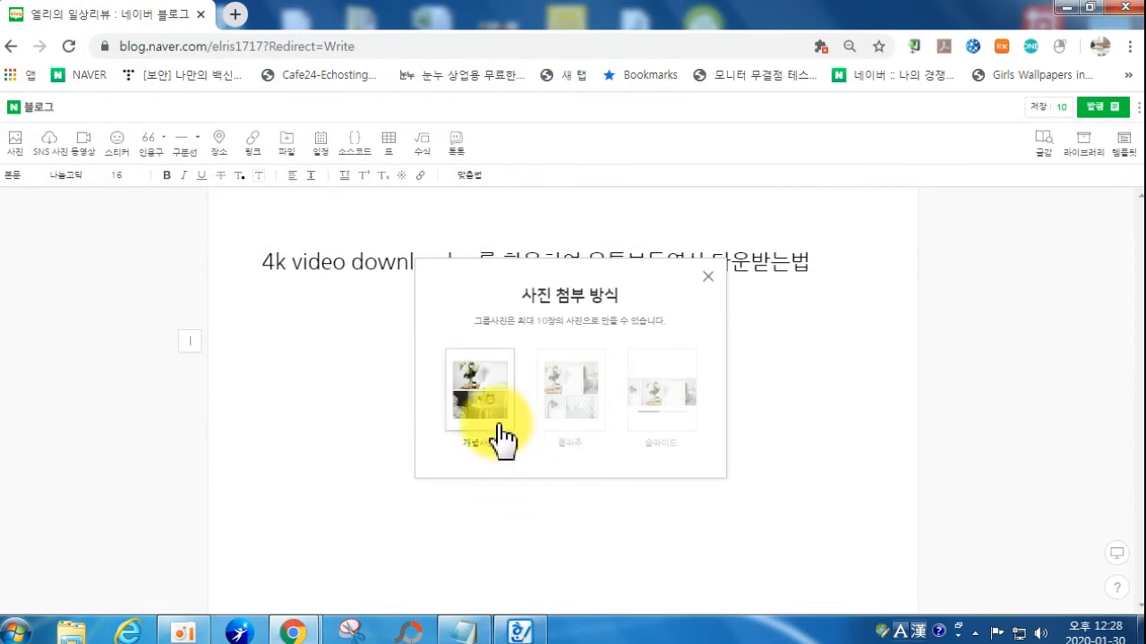
left_click(501, 428)
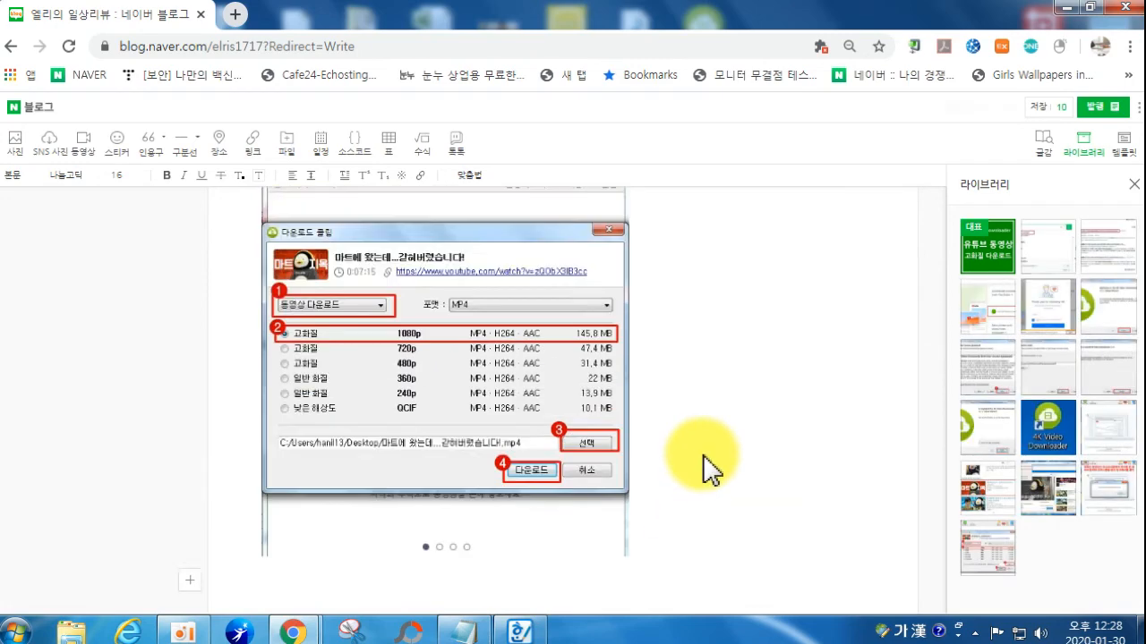
scroll(703, 461, "up", 20)
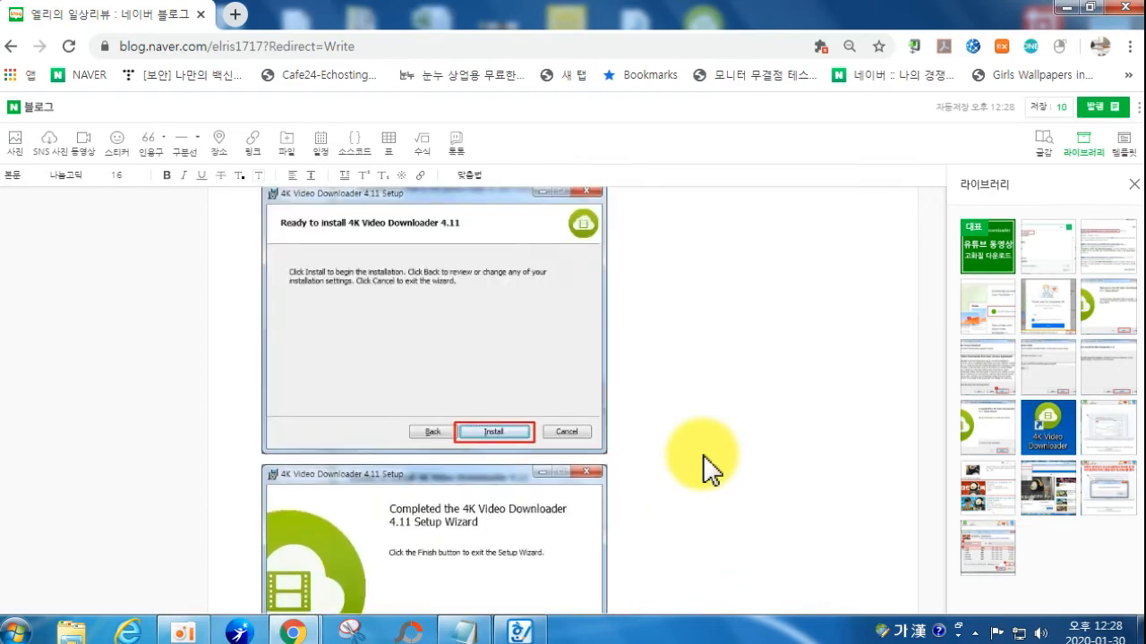
scroll(702, 469, "up", 20)
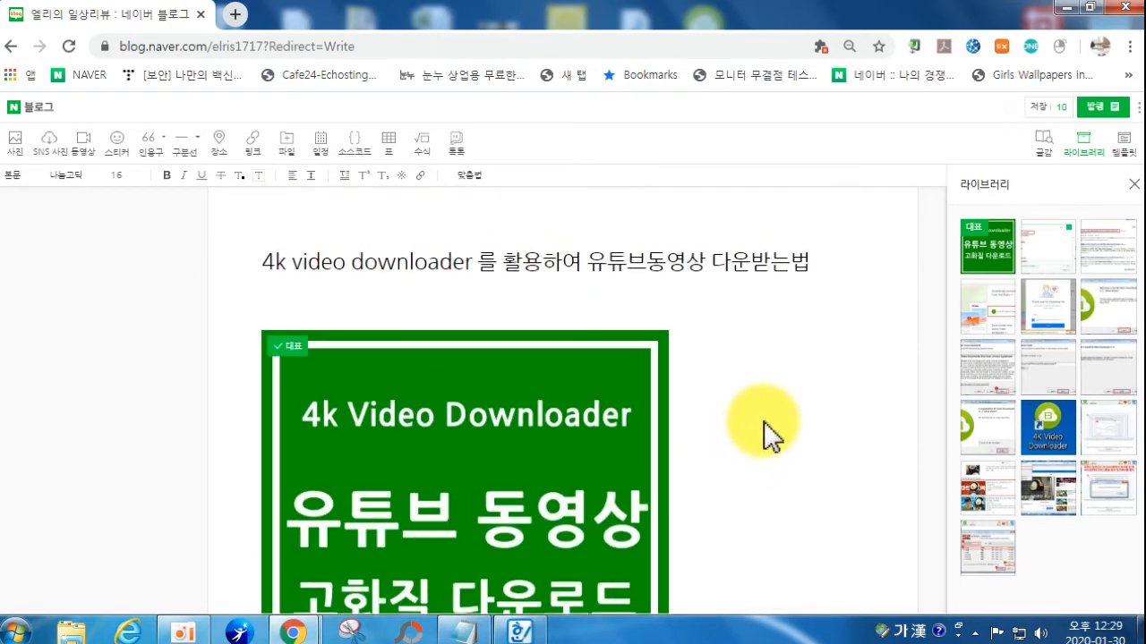
left_click(764, 421)
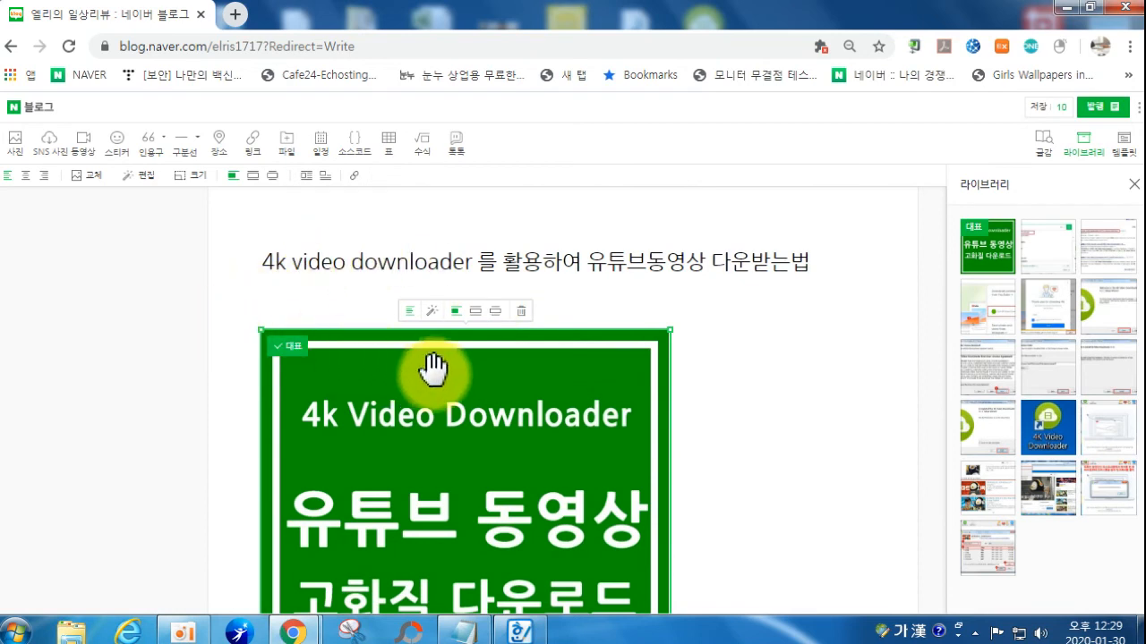
left_click_drag(456, 383, 680, 398)
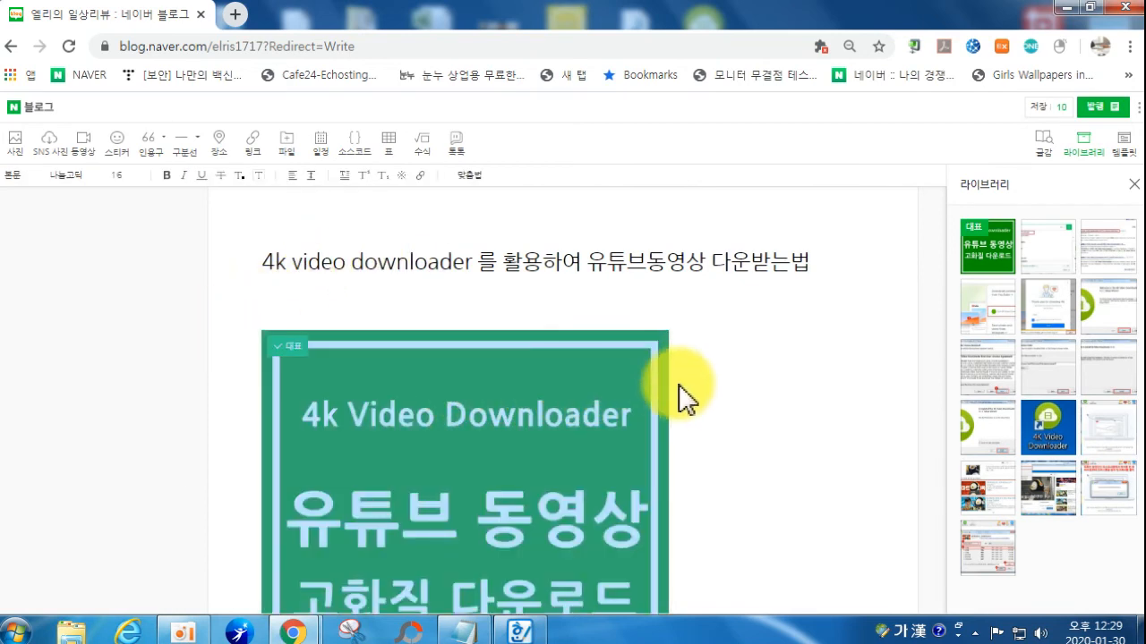
left_click(293, 179)
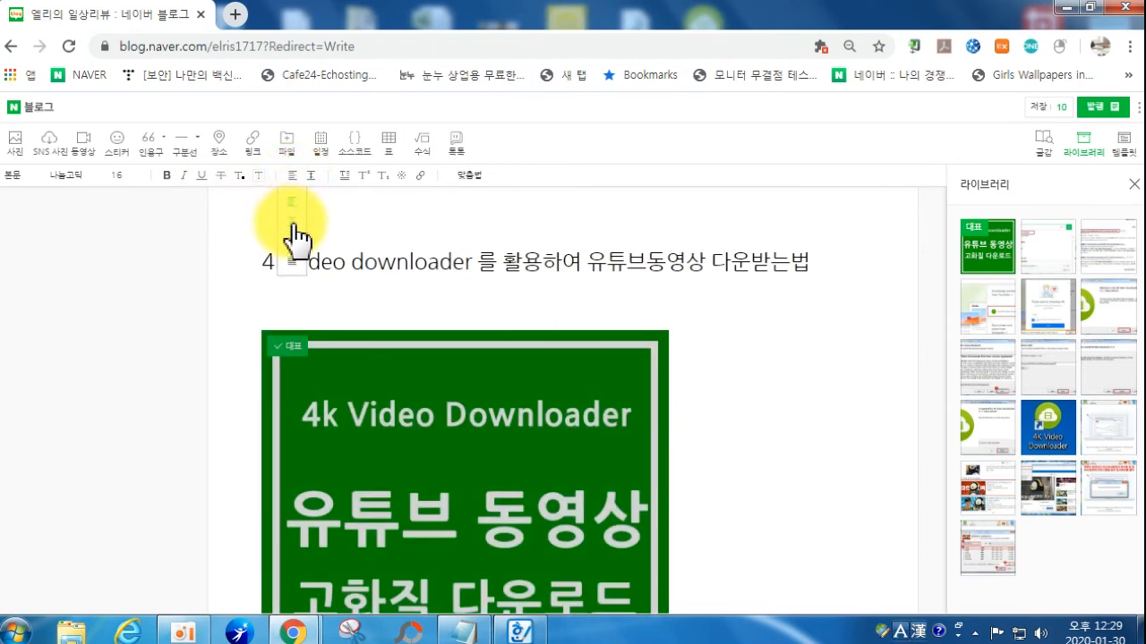
left_click(293, 225)
scroll(841, 440, "down", 3)
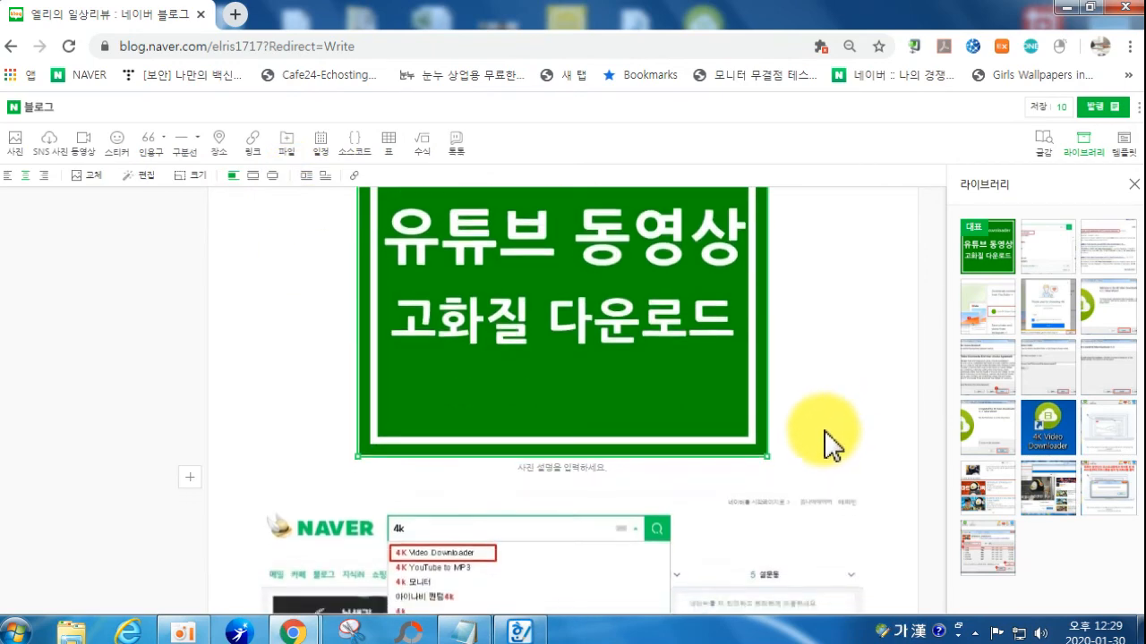
scroll(831, 445, "down", 6)
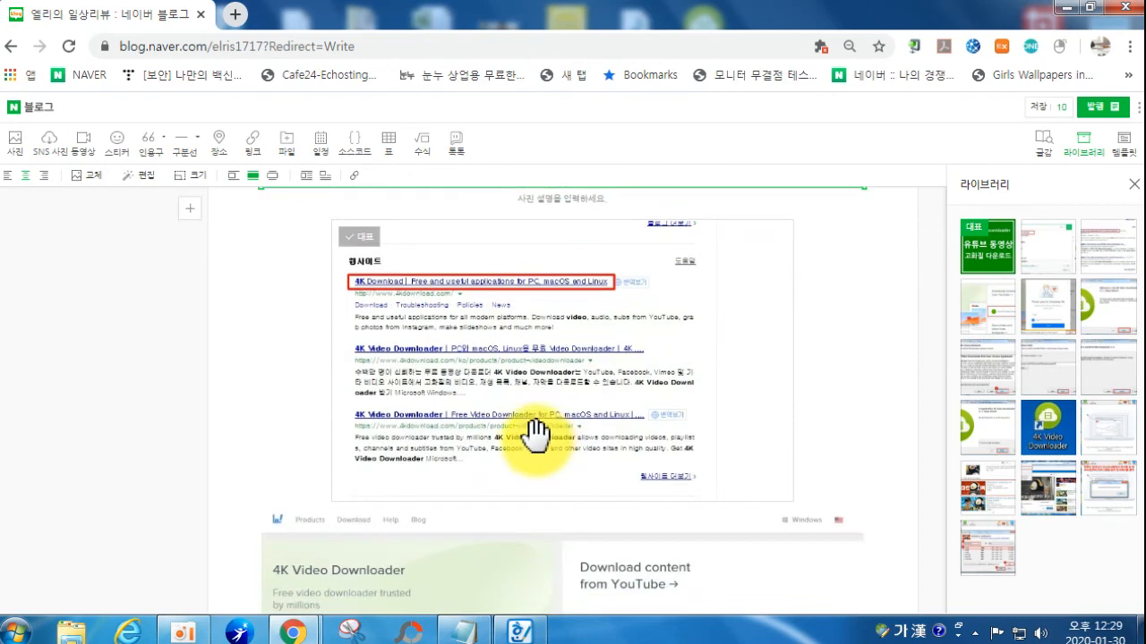
left_click(536, 437)
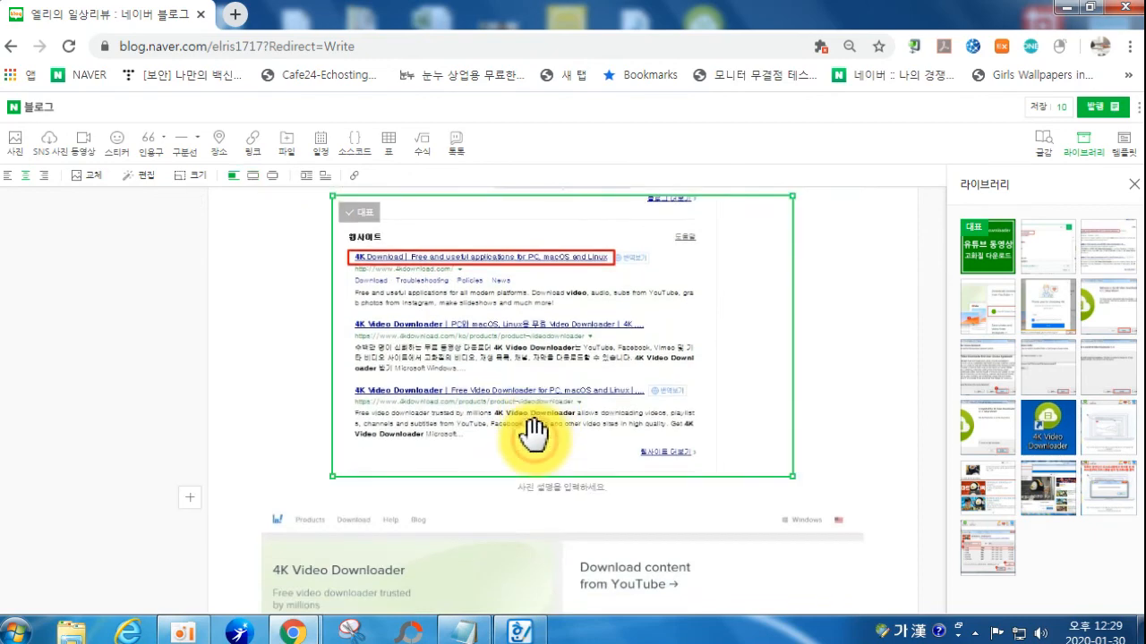
left_click(254, 179)
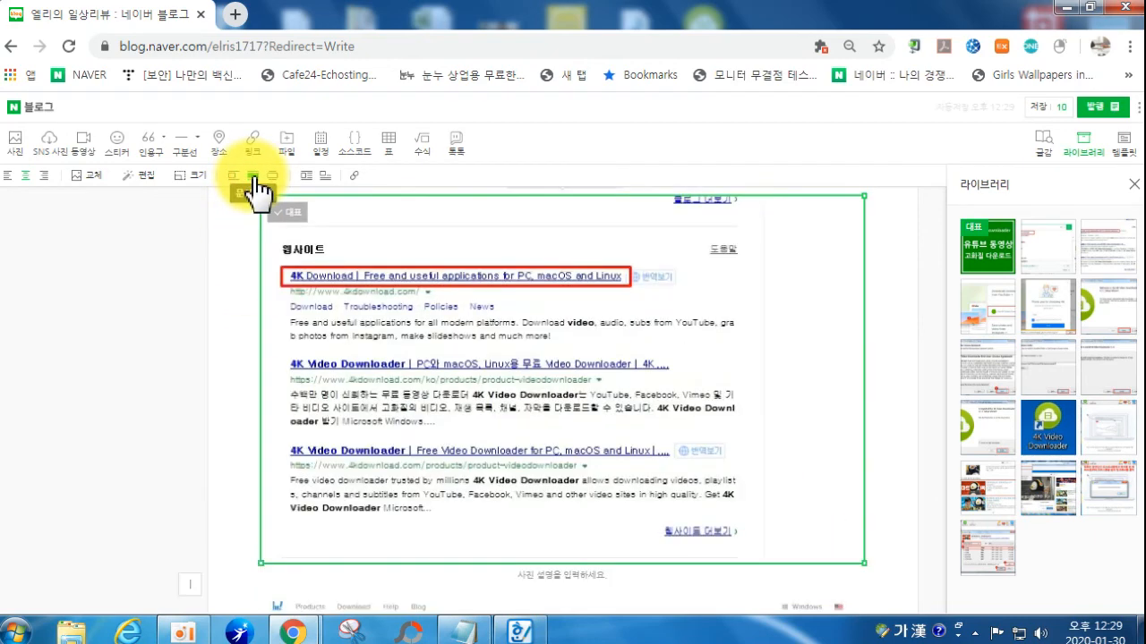
scroll(409, 486, "up", 3)
scroll(503, 483, "down", 5)
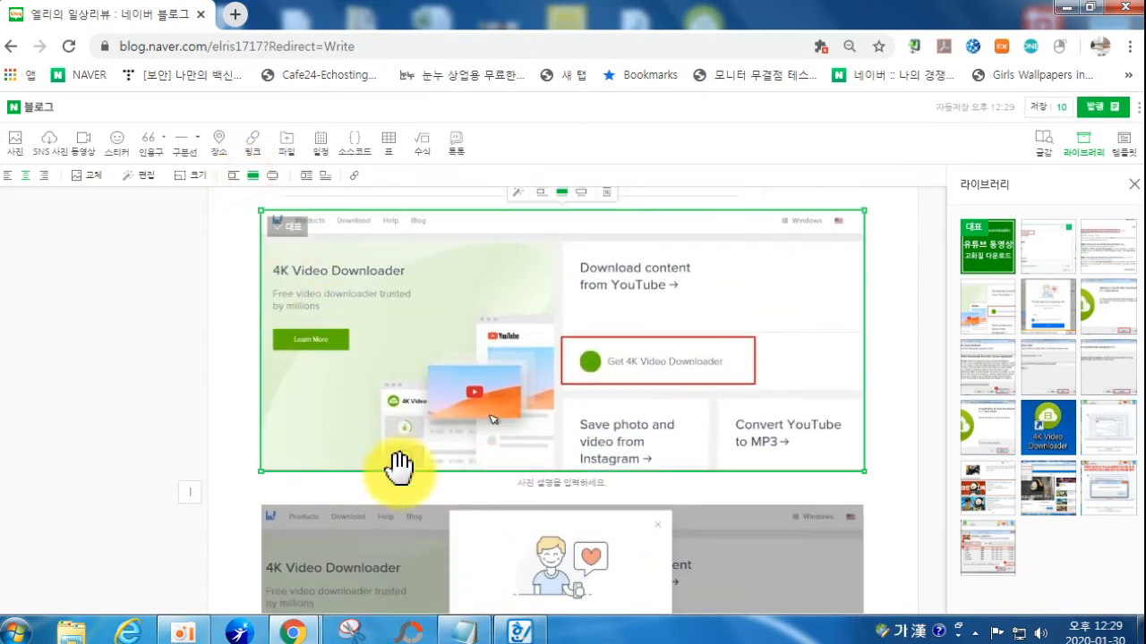
scroll(421, 470, "down", 3)
left_click(434, 474)
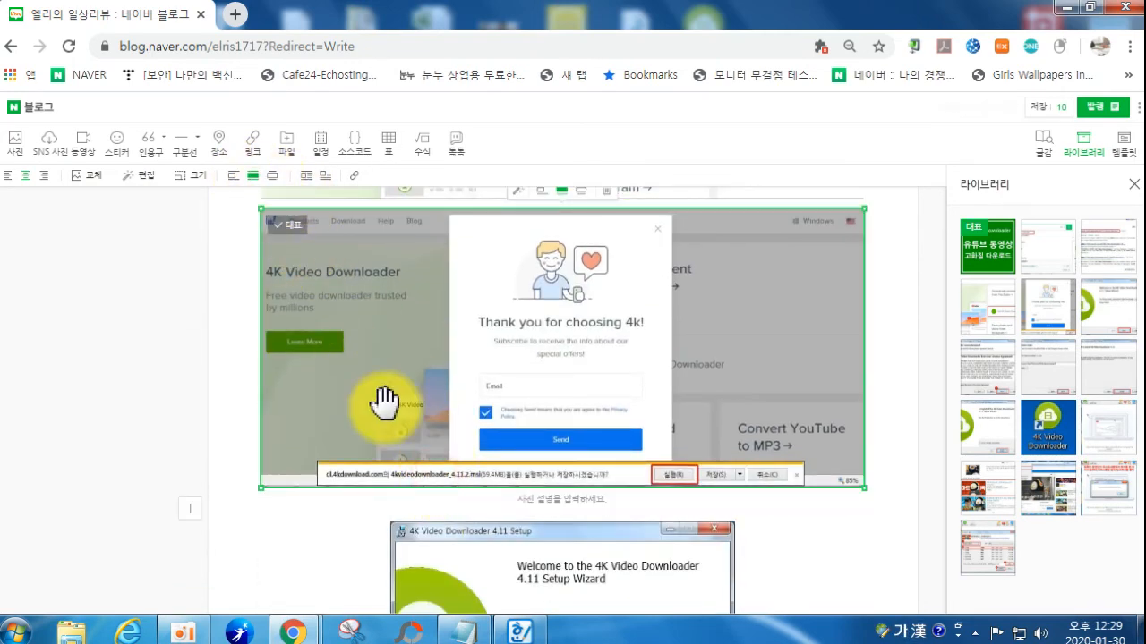
scroll(537, 456, "down", 2)
scroll(546, 463, "down", 15)
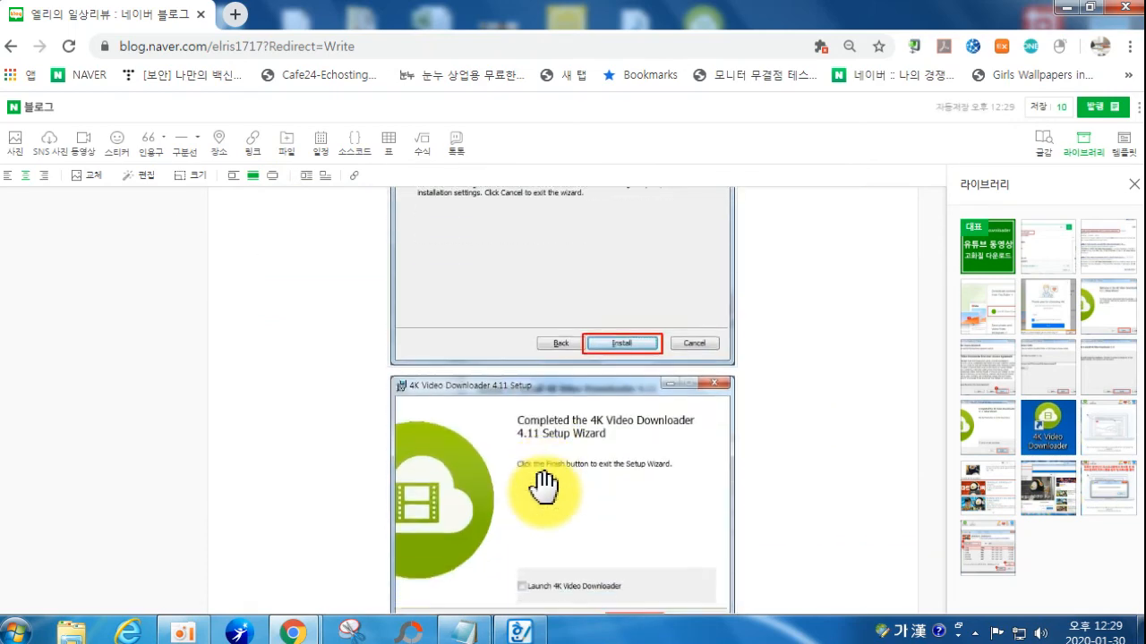
scroll(546, 484, "down", 8)
left_click(545, 478)
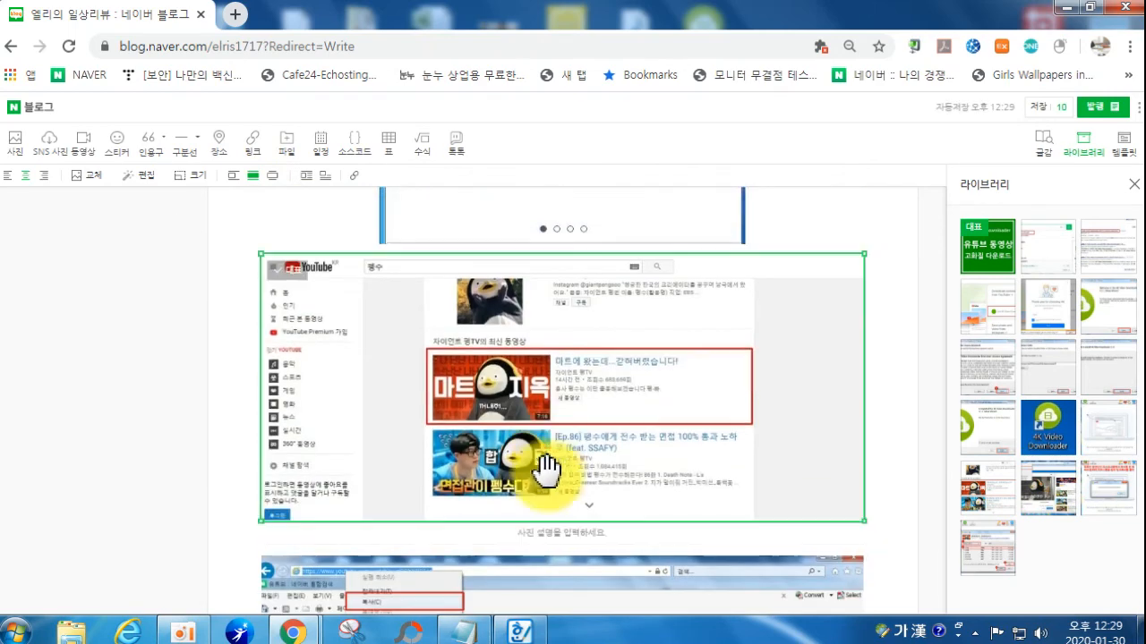
left_click(252, 177)
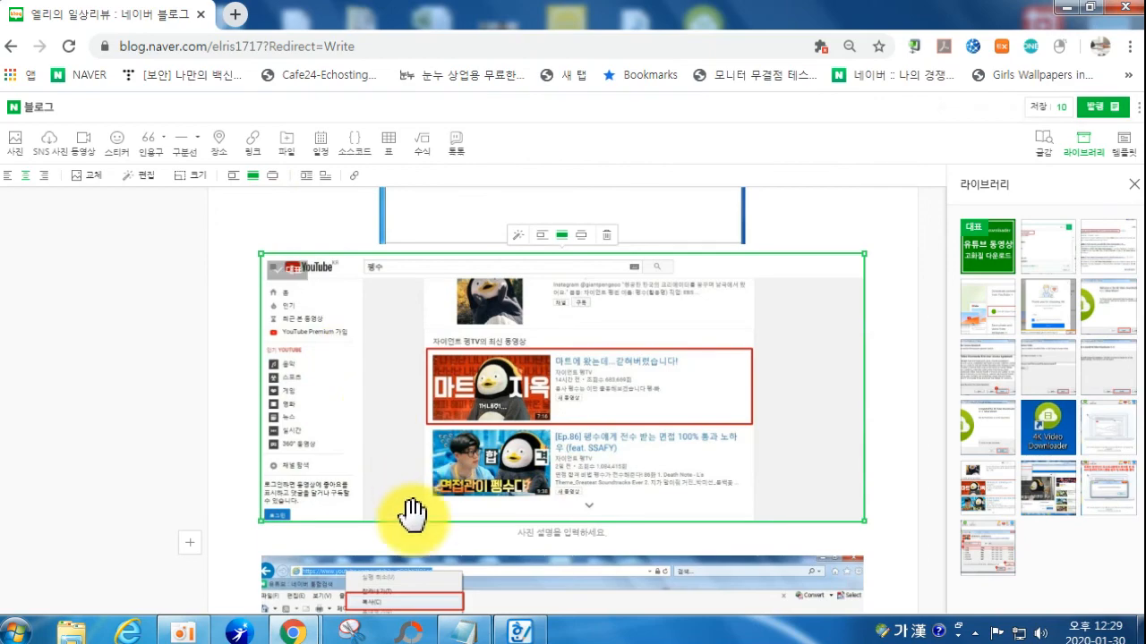
scroll(412, 483, "down", 4)
left_click(418, 463)
scroll(385, 492, "down", 1)
scroll(367, 505, "down", 10)
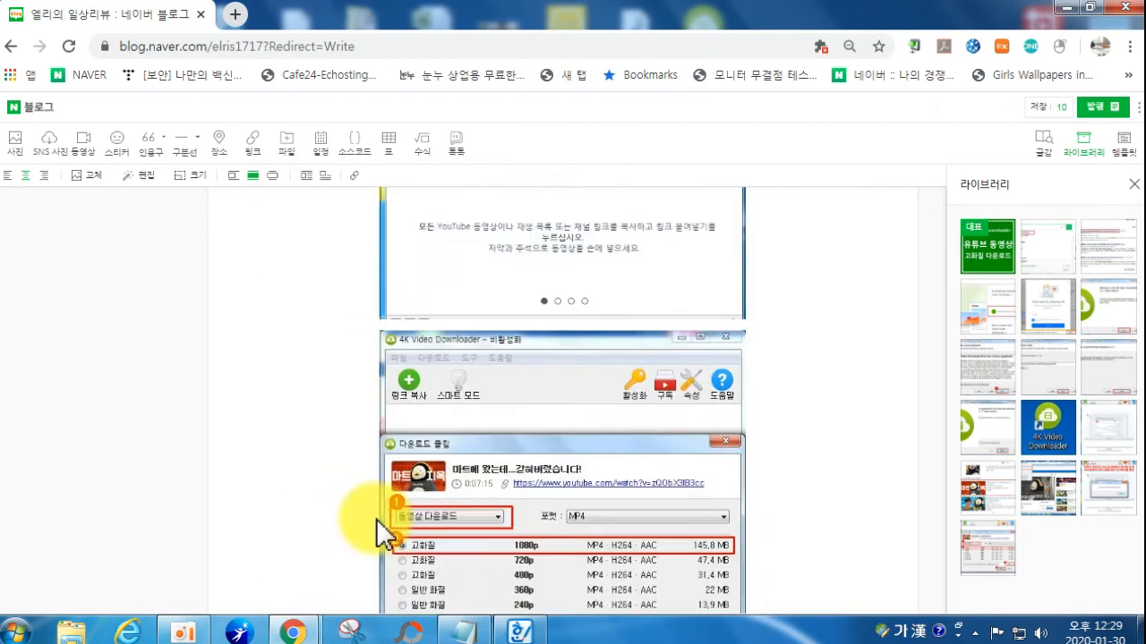
scroll(506, 530, "up", 15)
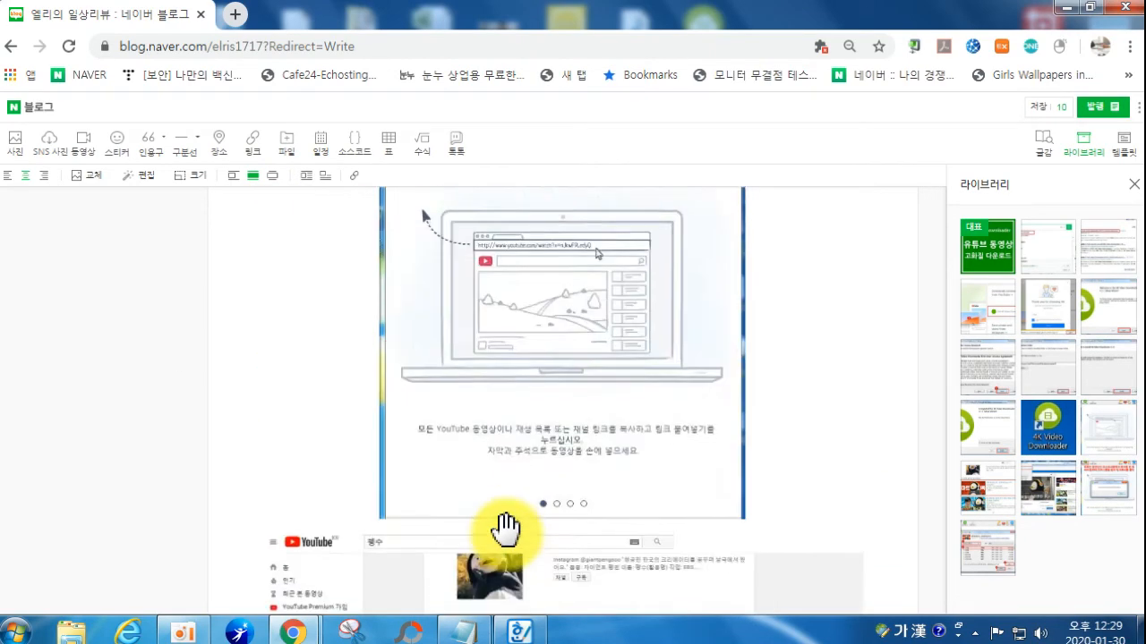
scroll(501, 528, "up", 5)
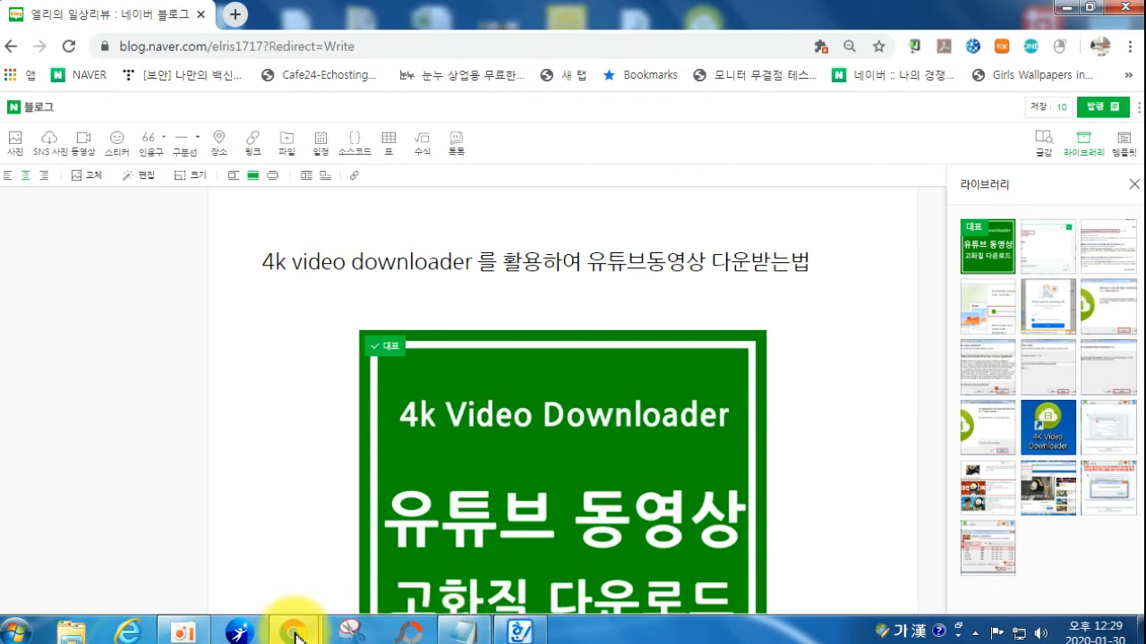
mouse_move(295, 632)
left_click(228, 515)
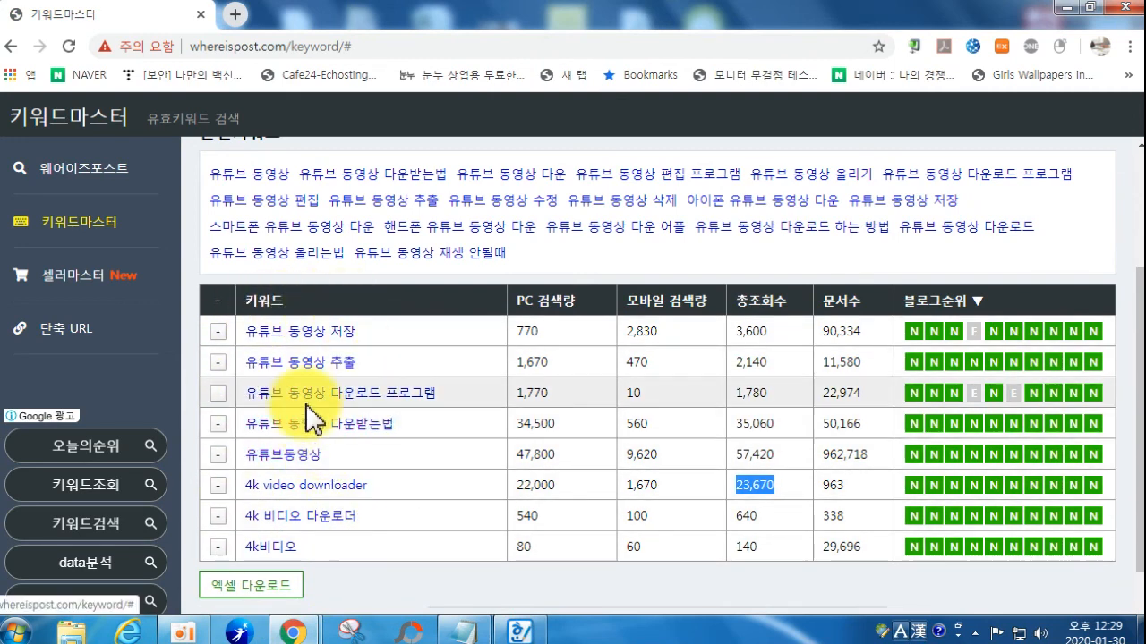
mouse_move(305, 632)
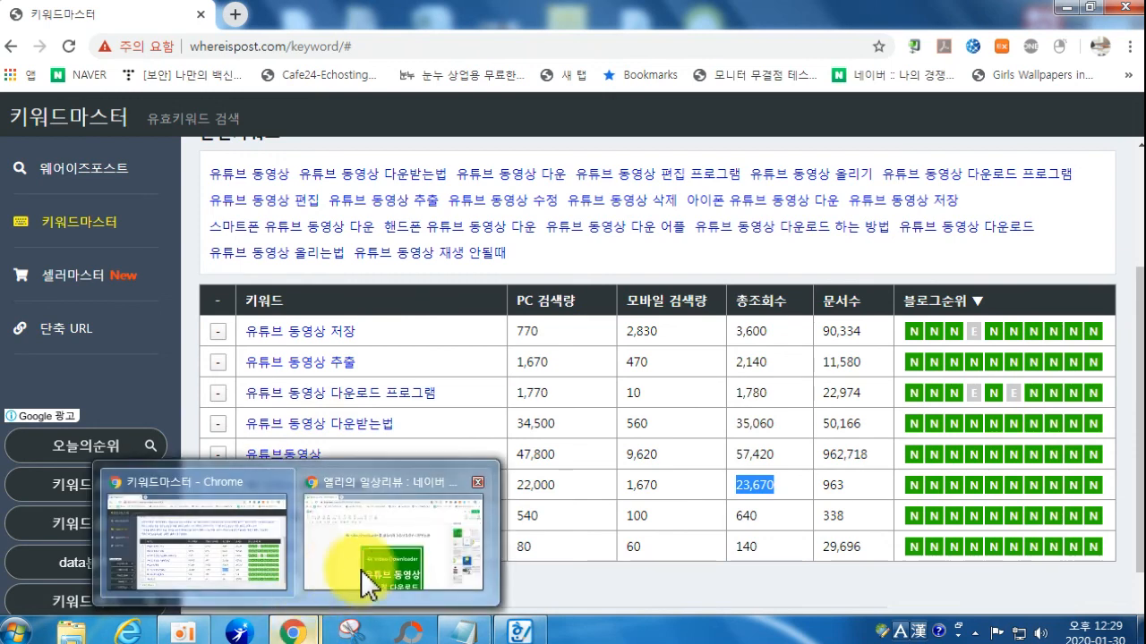
left_click(359, 556)
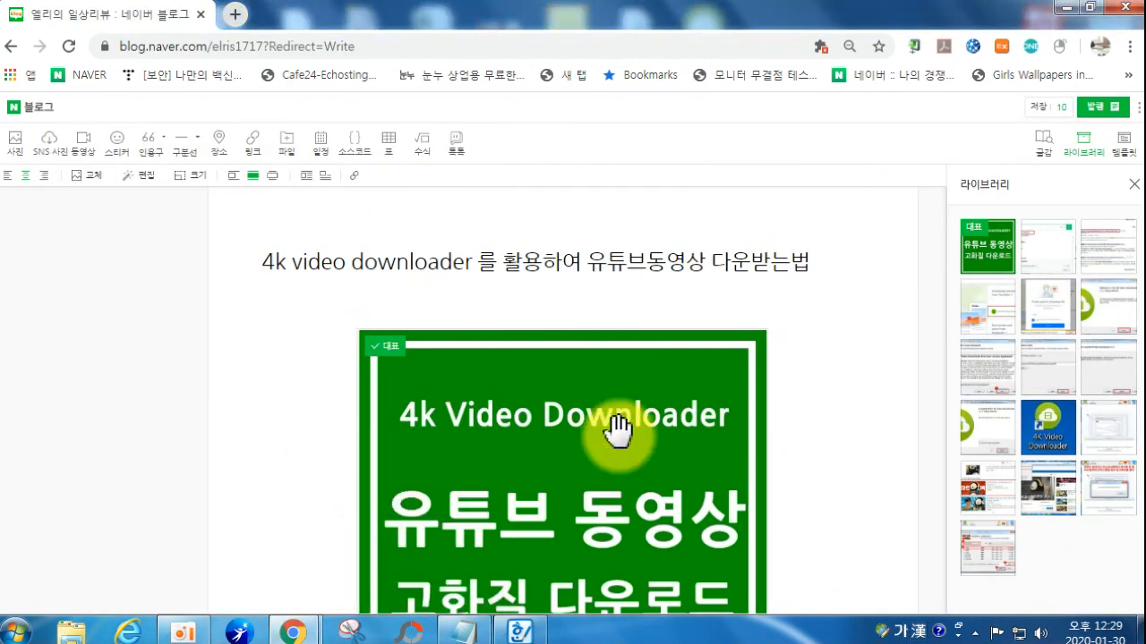
Step: Review the post's images, selecting the NAVER search screenshot and the green cover image
scroll(618, 429, "down", 3)
scroll(616, 430, "up", 2)
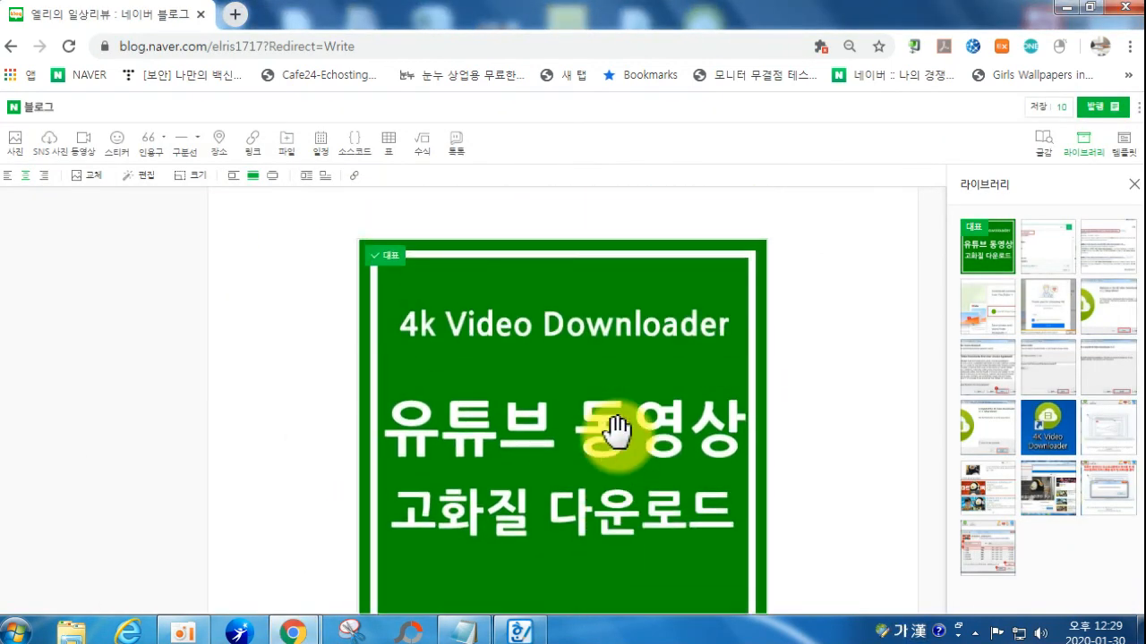
scroll(617, 430, "up", 1)
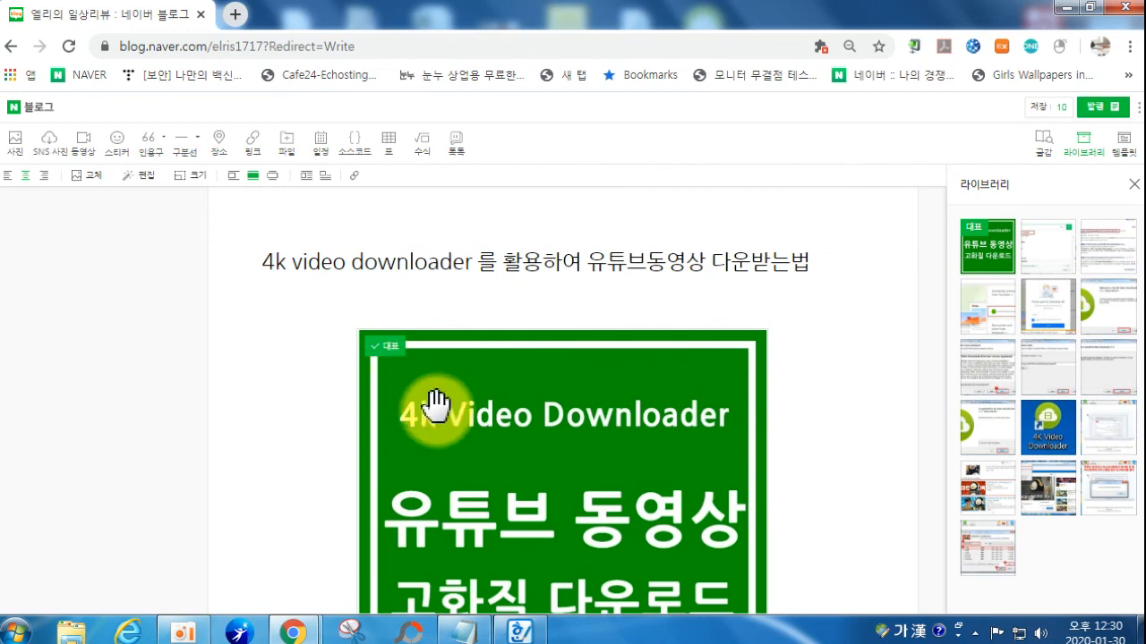
scroll(435, 402, "down", 7)
scroll(537, 422, "up", 1)
scroll(296, 418, "up", 2)
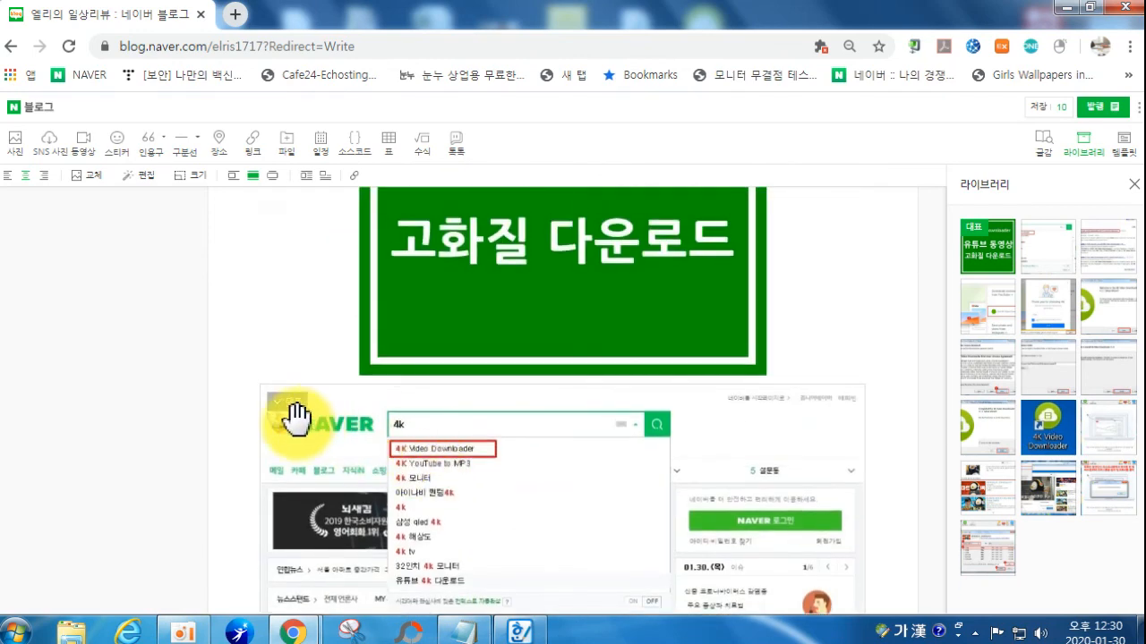
left_click(288, 417)
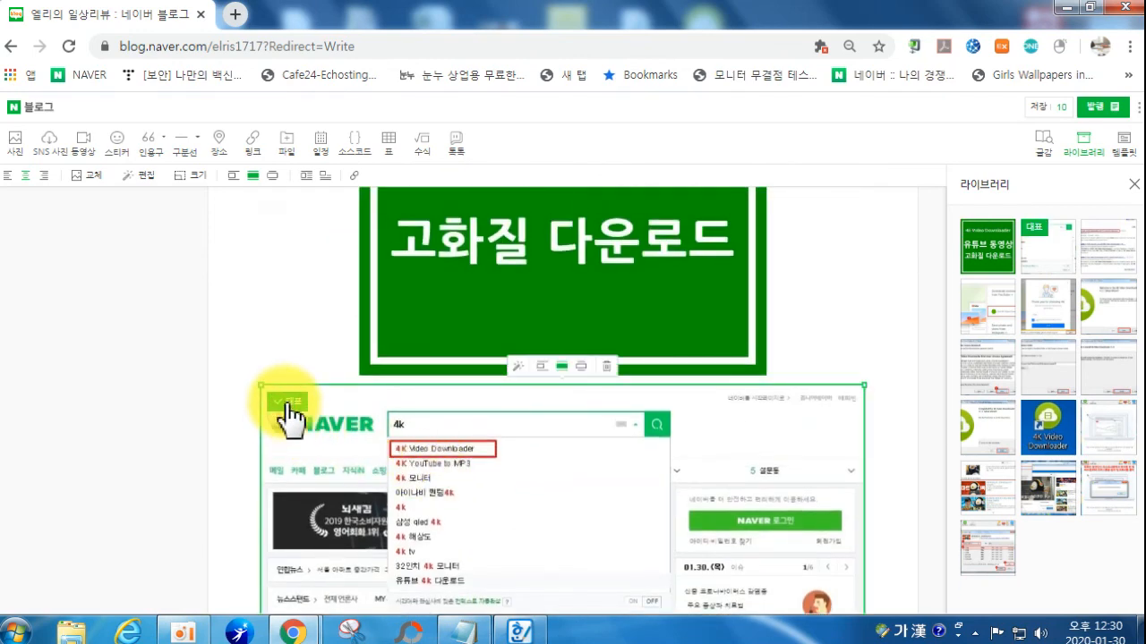
scroll(438, 376, "up", 4)
left_click(385, 356)
scroll(653, 474, "down", 20)
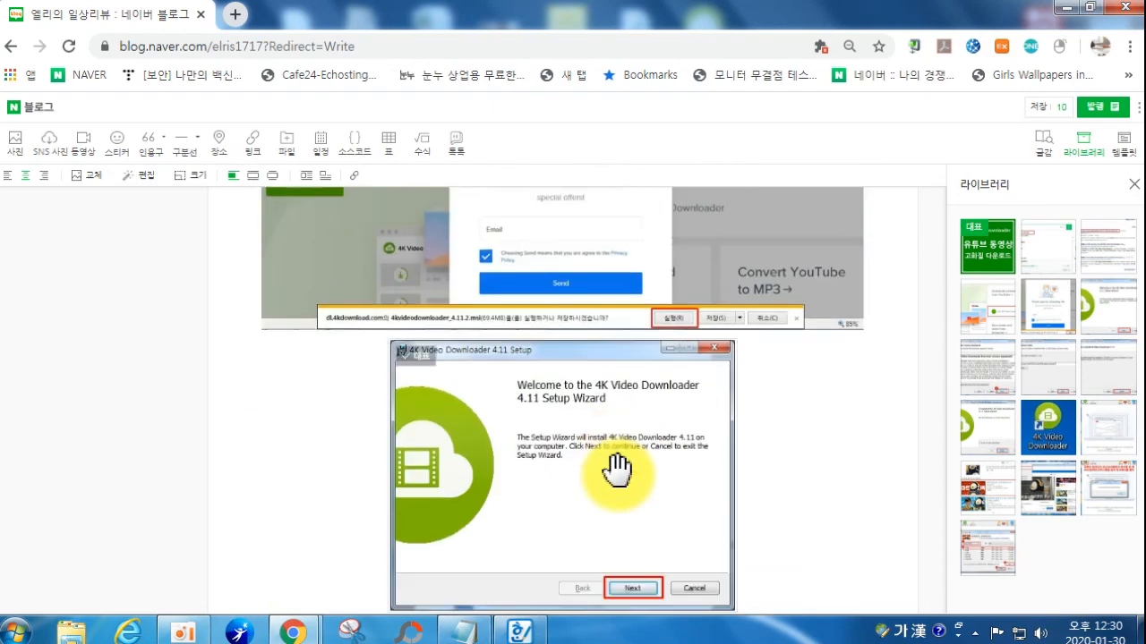
scroll(616, 478, "down", 10)
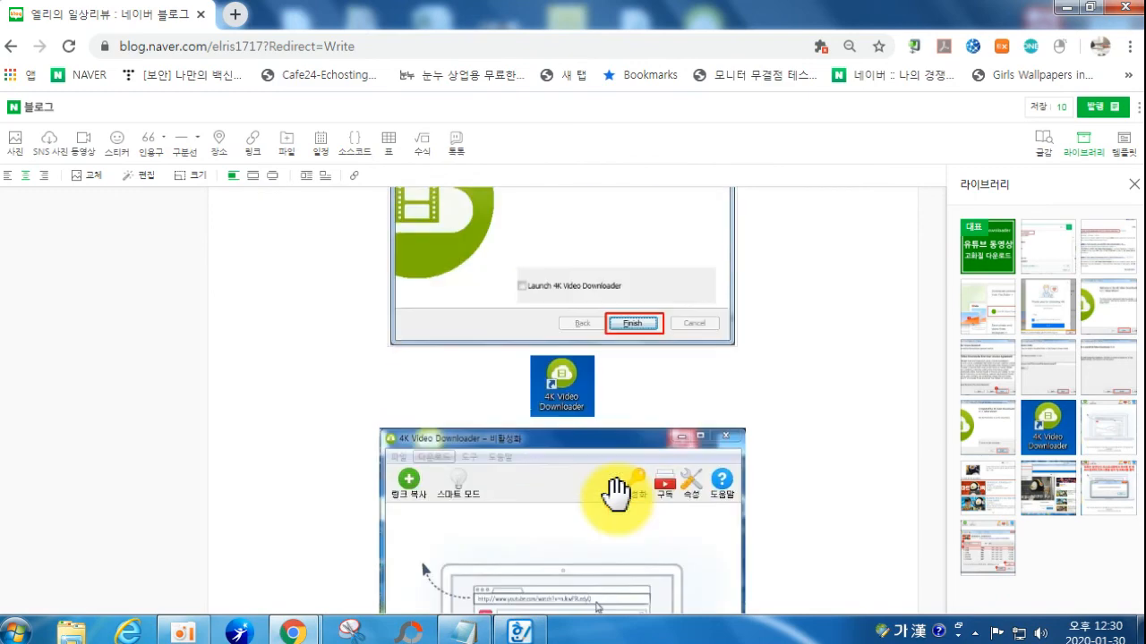
scroll(616, 493, "up", 12)
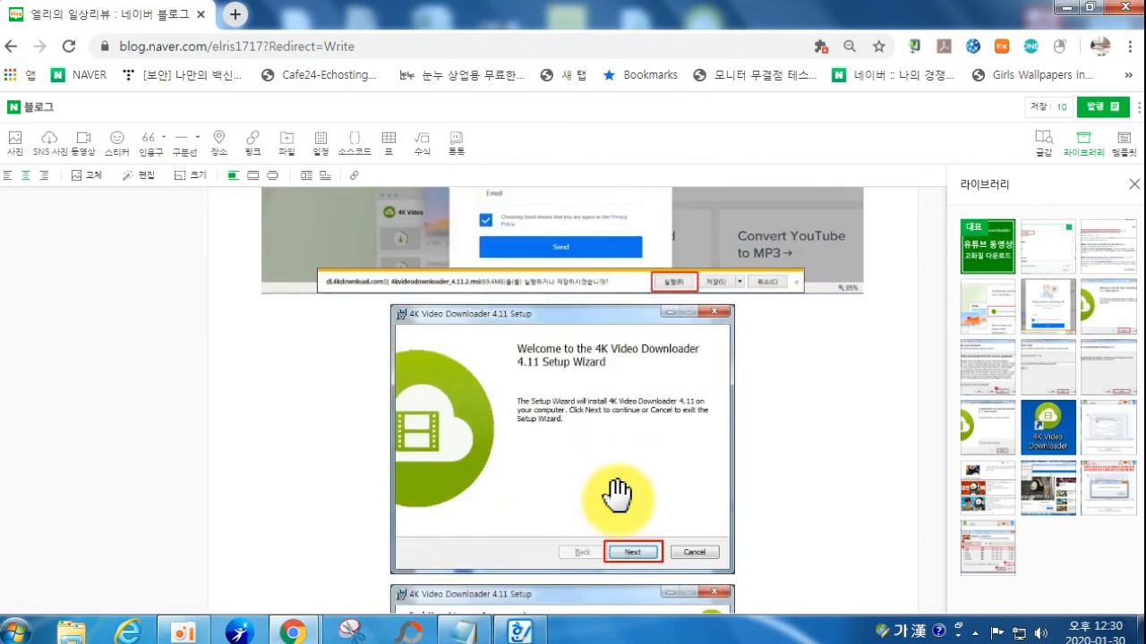
scroll(618, 498, "down", 5)
Step: Place the EULA, Ready-to-install and downloader screenshots side by side with their neighbours
left_click_drag(570, 517, 754, 332)
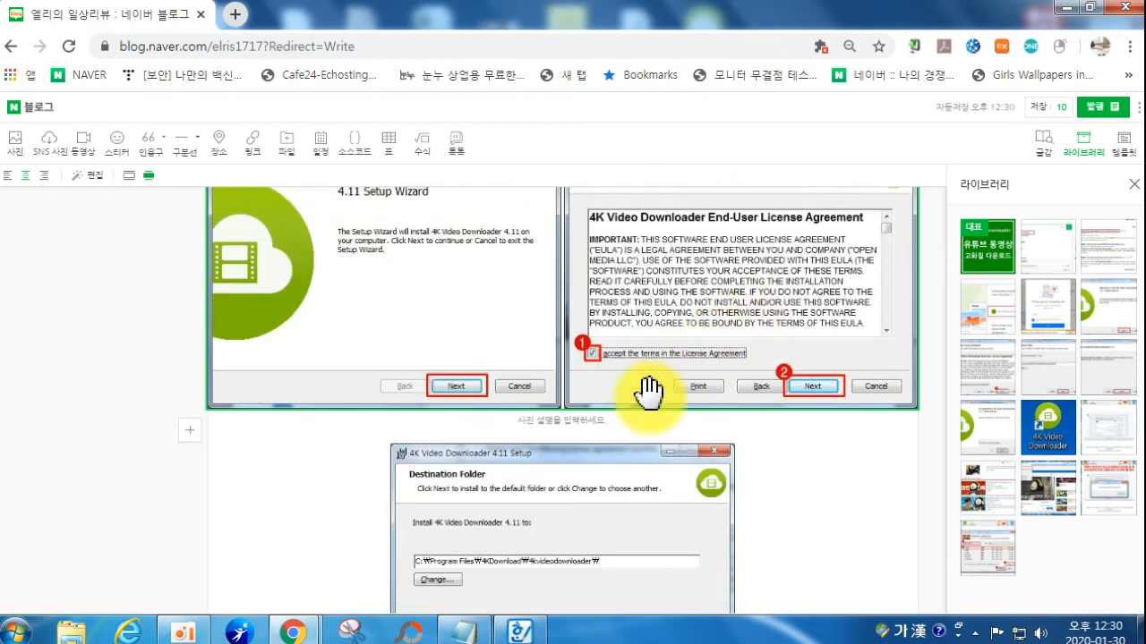
scroll(511, 492, "down", 5)
left_click_drag(512, 478, 736, 307)
scroll(582, 343, "up", 3)
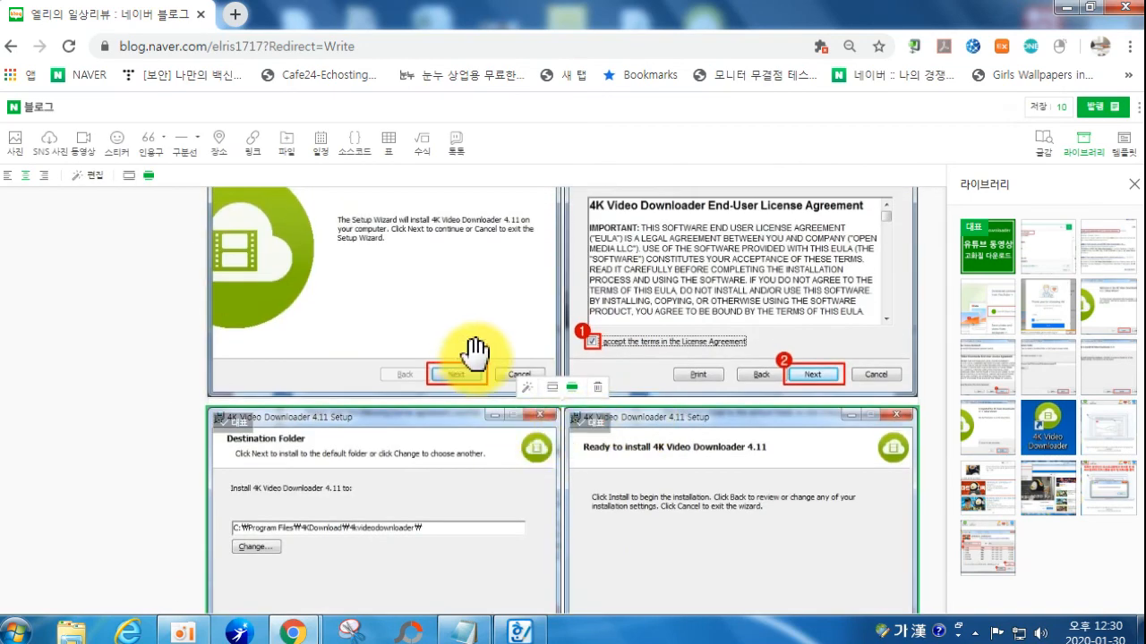
scroll(507, 362, "up", 2)
scroll(629, 409, "down", 9)
scroll(637, 483, "up", 2)
scroll(639, 486, "down", 8)
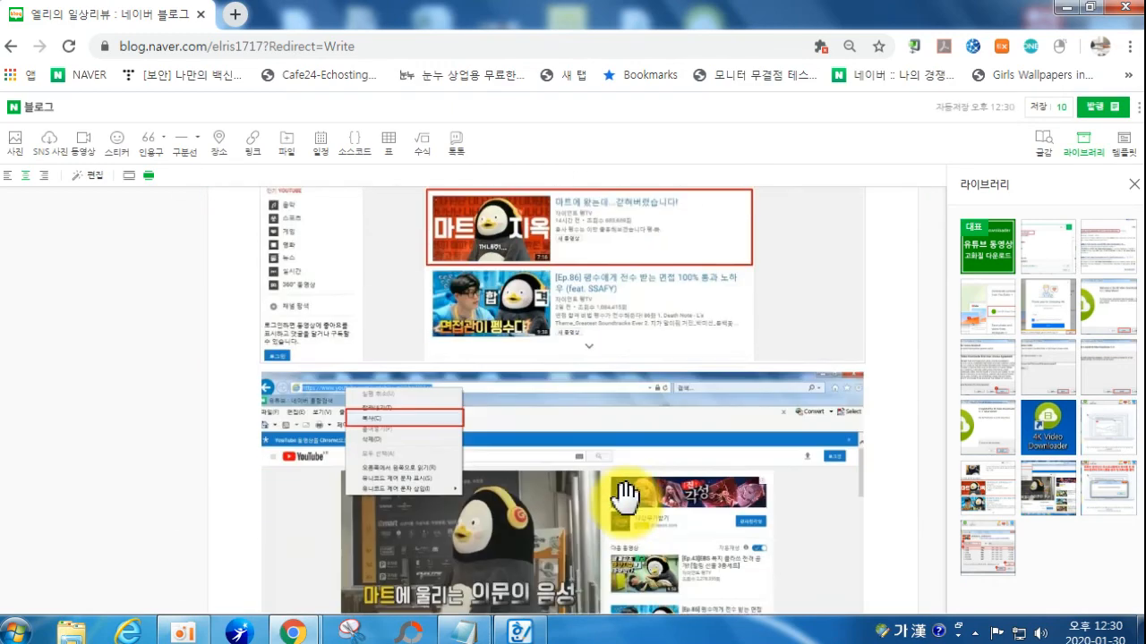
scroll(624, 495, "down", 8)
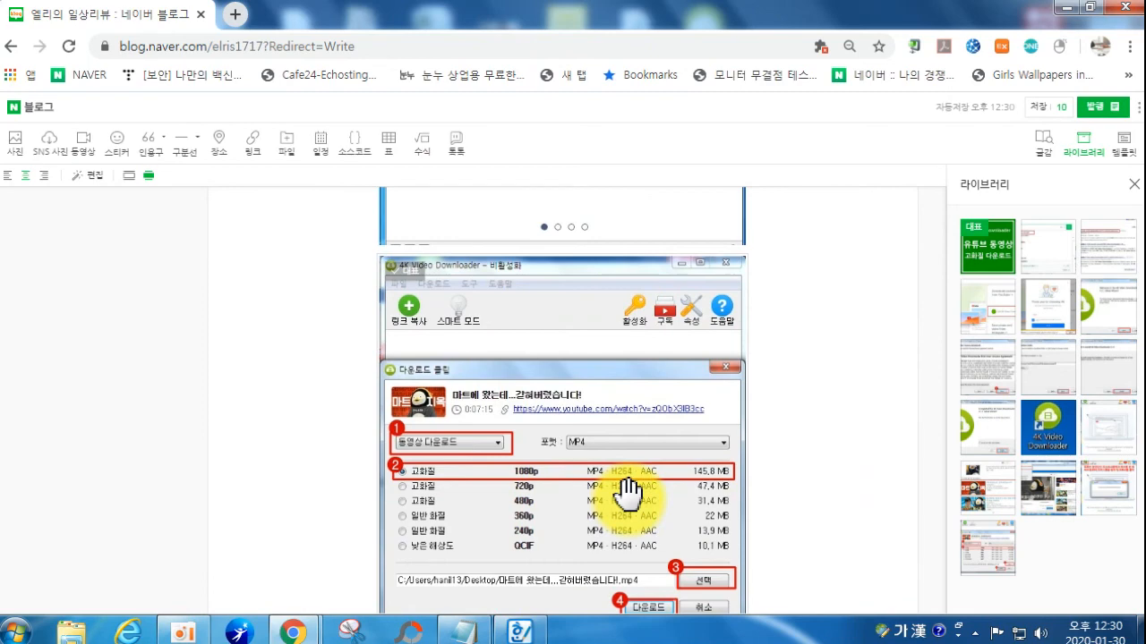
scroll(622, 470, "up", 3)
left_click_drag(600, 504, 685, 422)
scroll(677, 448, "down", 1)
scroll(685, 474, "up", 1)
scroll(685, 454, "up", 4)
scroll(686, 455, "up", 20)
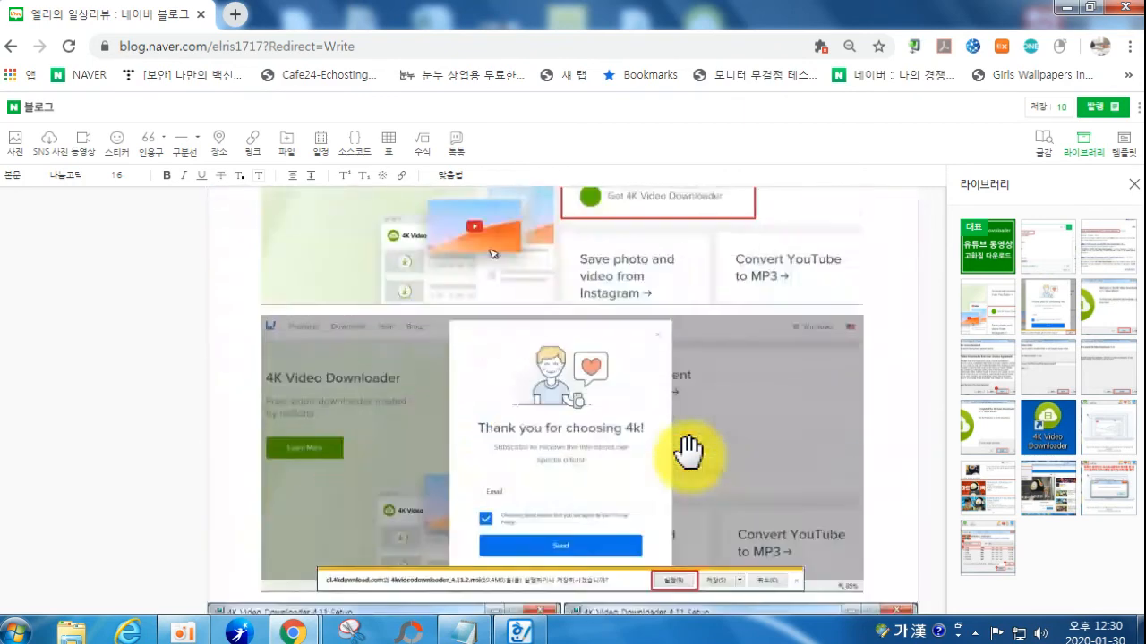
scroll(689, 450, "up", 10)
scroll(686, 454, "up", 1)
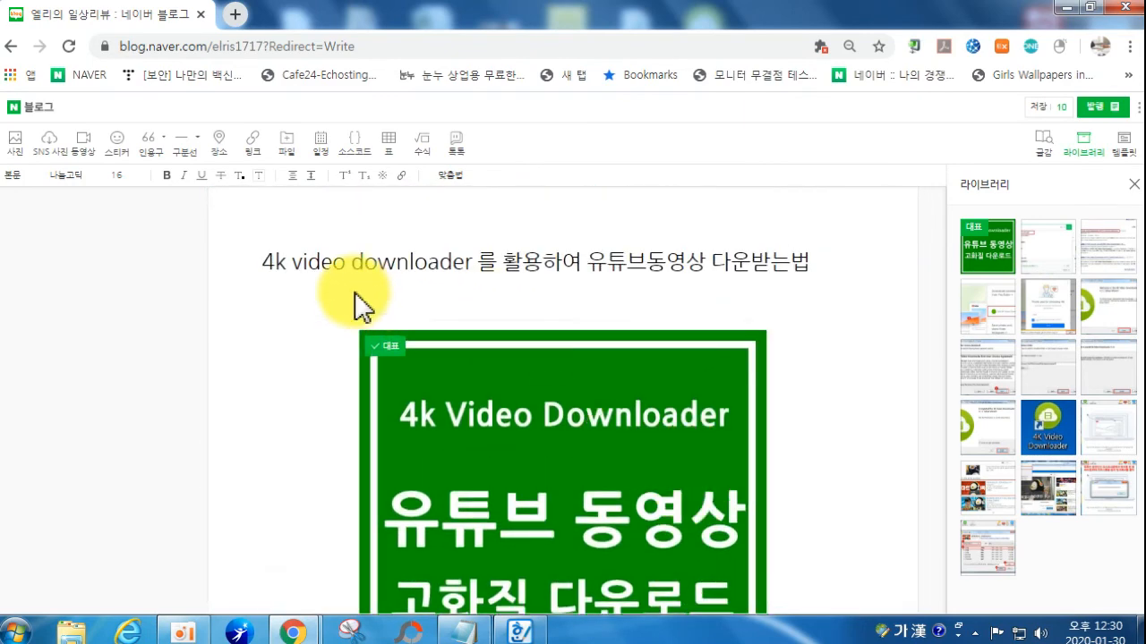
scroll(376, 470, "down", 1)
scroll(376, 470, "down", 3)
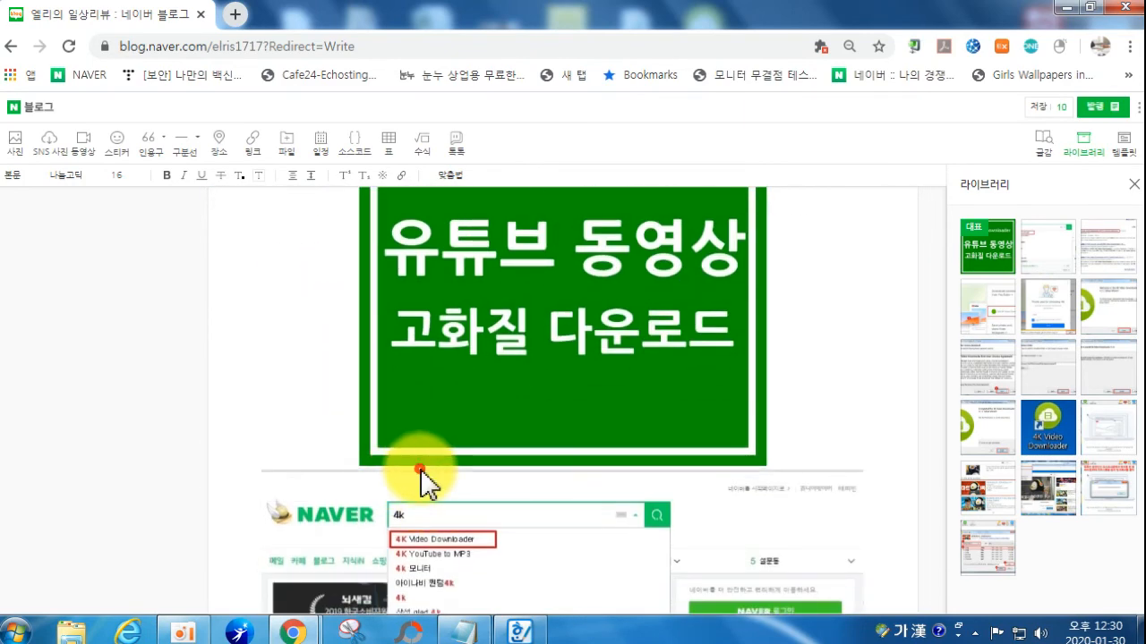
Step: Insert a 인용구 quote block below the green cover image reading '4K'
left_click(595, 471)
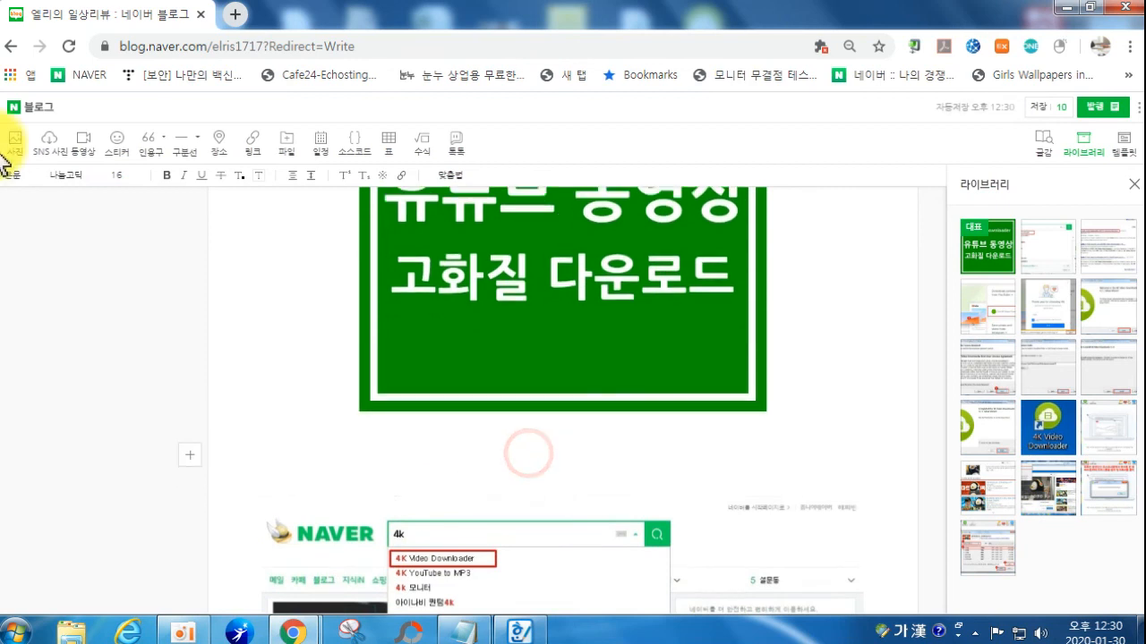
left_click(149, 143)
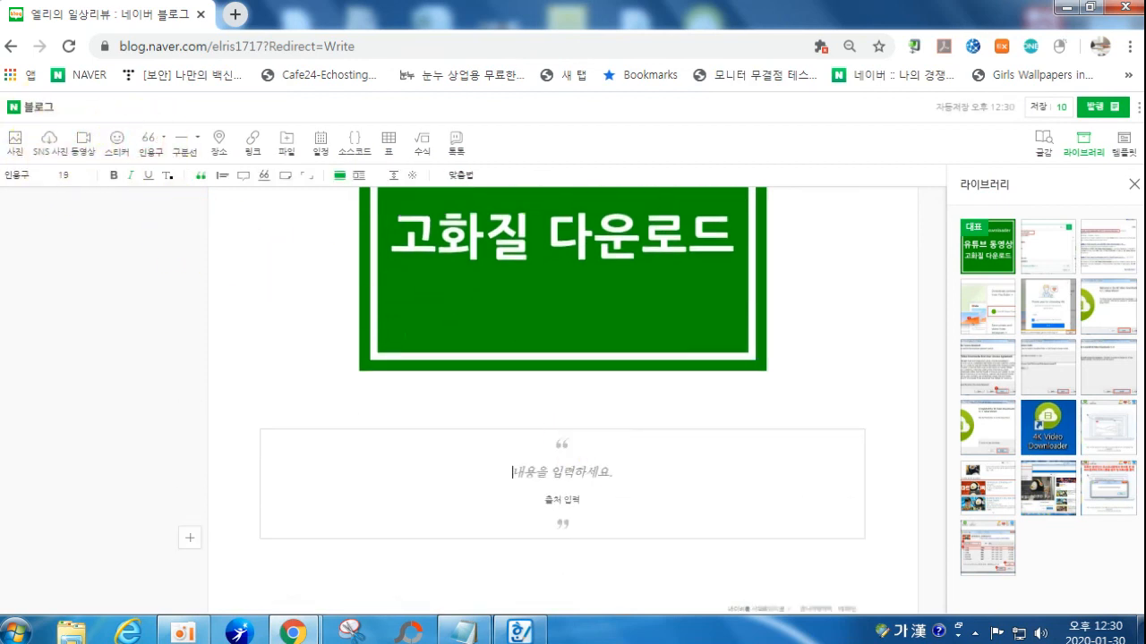
key("Hangul")
key("BackSpace")
key("Hangul")
type("ㅏ")
key("BackSpace")
key("Hangul")
type("K")
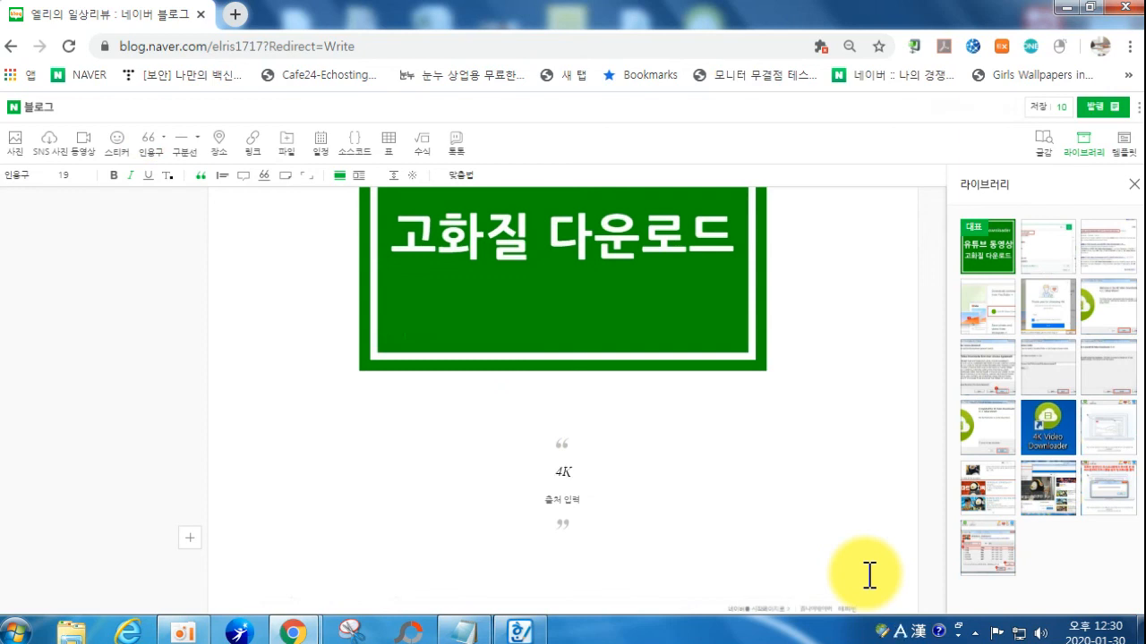